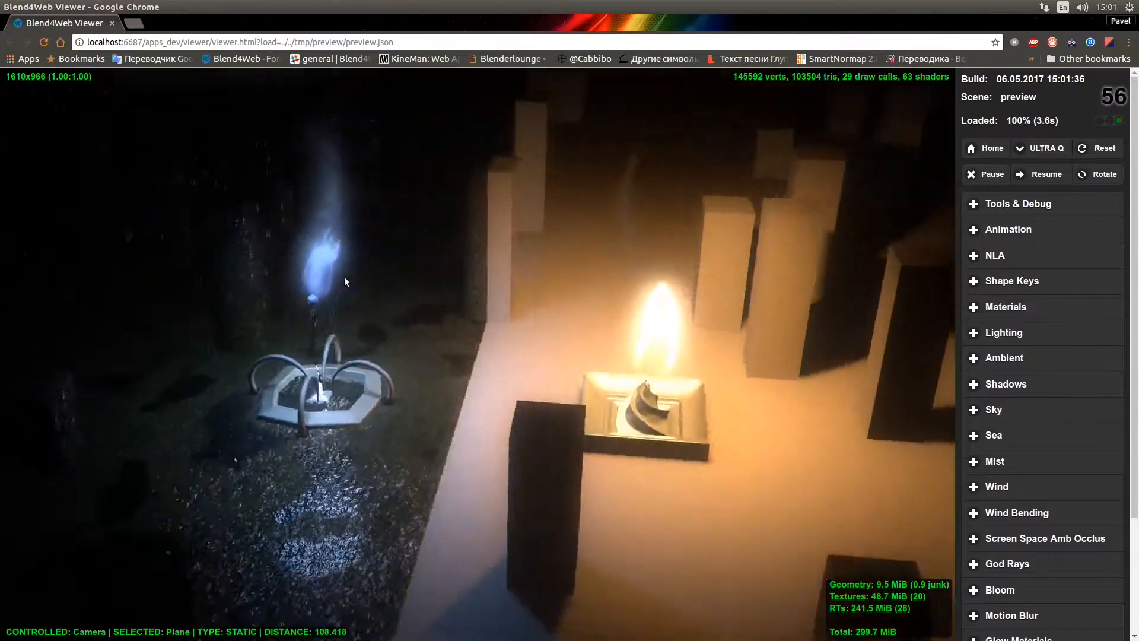
# Examine the blue torch flame and the candle flame in the preview scene from above, from the side and up close.
pyautogui.moveTo(510, 416); pyautogui.dragTo(525, 510)
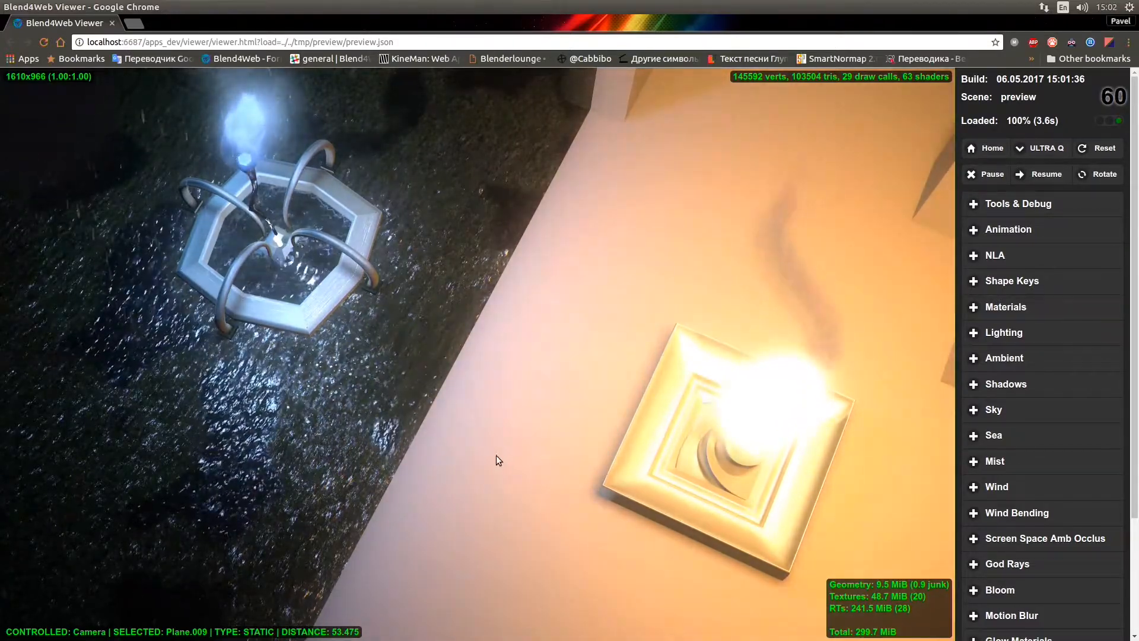
pyautogui.moveTo(496, 454); pyautogui.dragTo(489, 375)
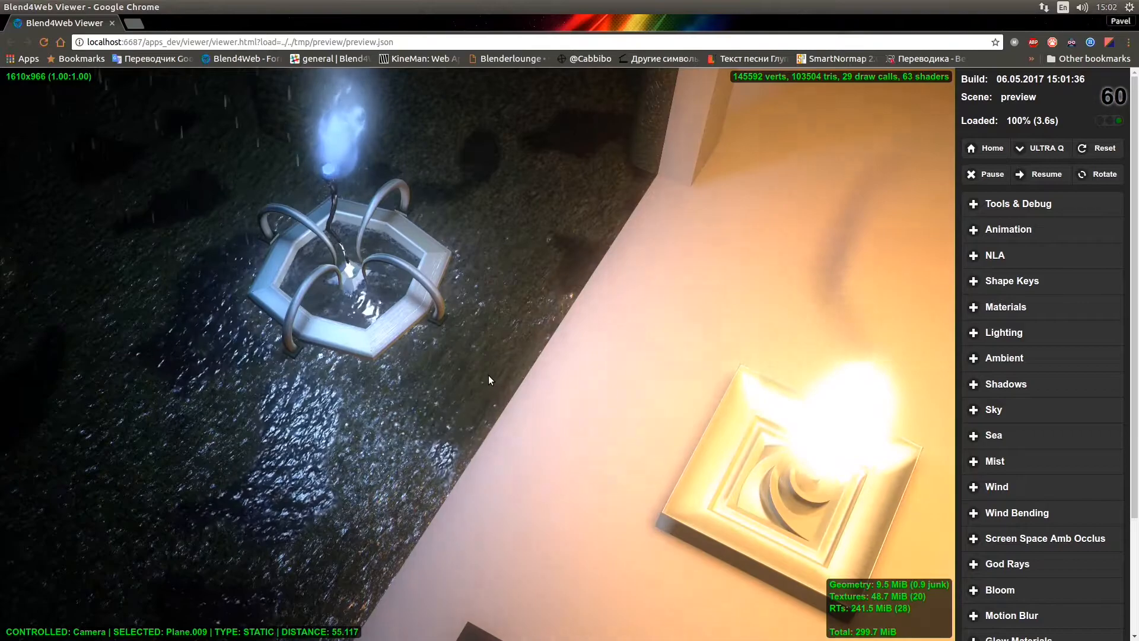
pyautogui.moveTo(380, 312); pyautogui.dragTo(507, 393, button='middle')
pyautogui.moveTo(507, 393); pyautogui.dragTo(475, 264)
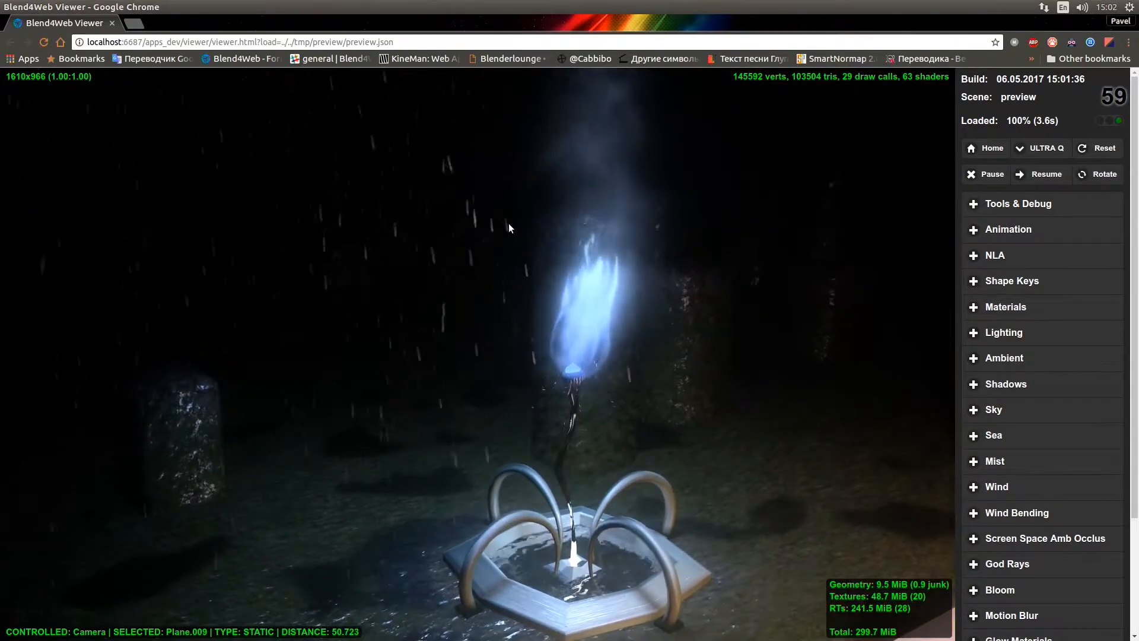
pyautogui.moveTo(508, 211); pyautogui.dragTo(615, 406)
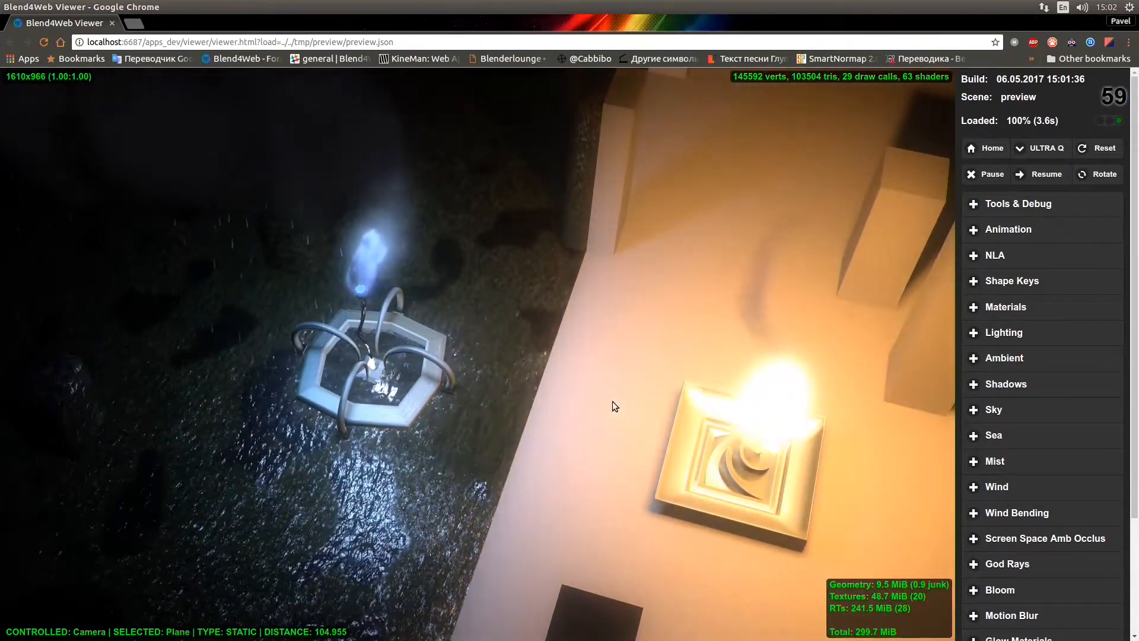
pyautogui.moveTo(466, 253); pyautogui.dragTo(474, 267)
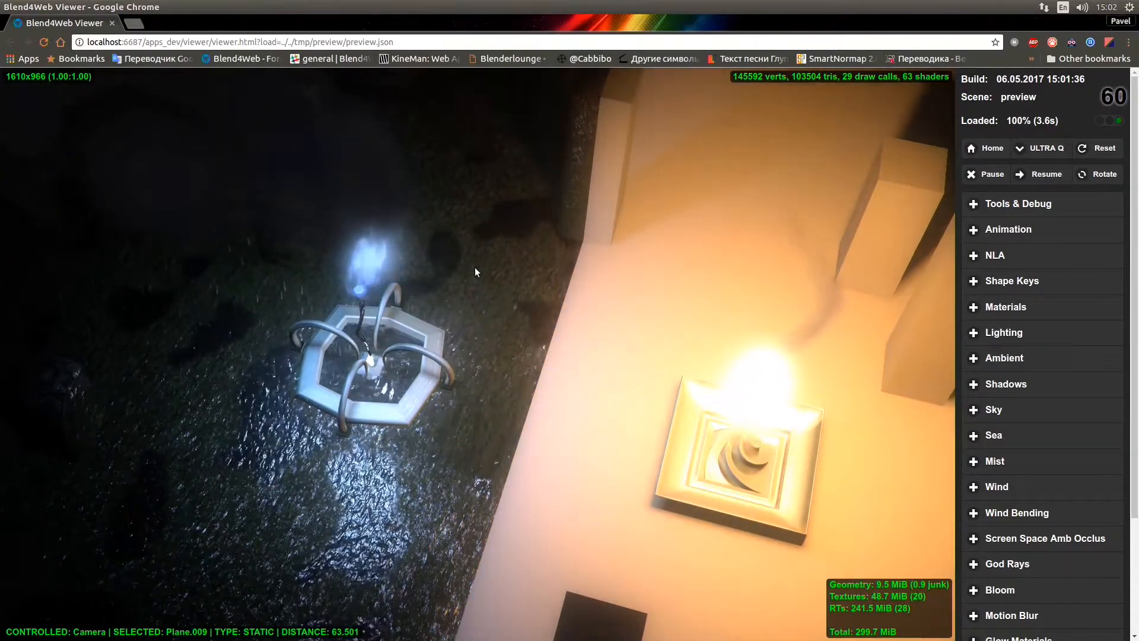
pyautogui.moveTo(314, 243); pyautogui.dragTo(227, 142)
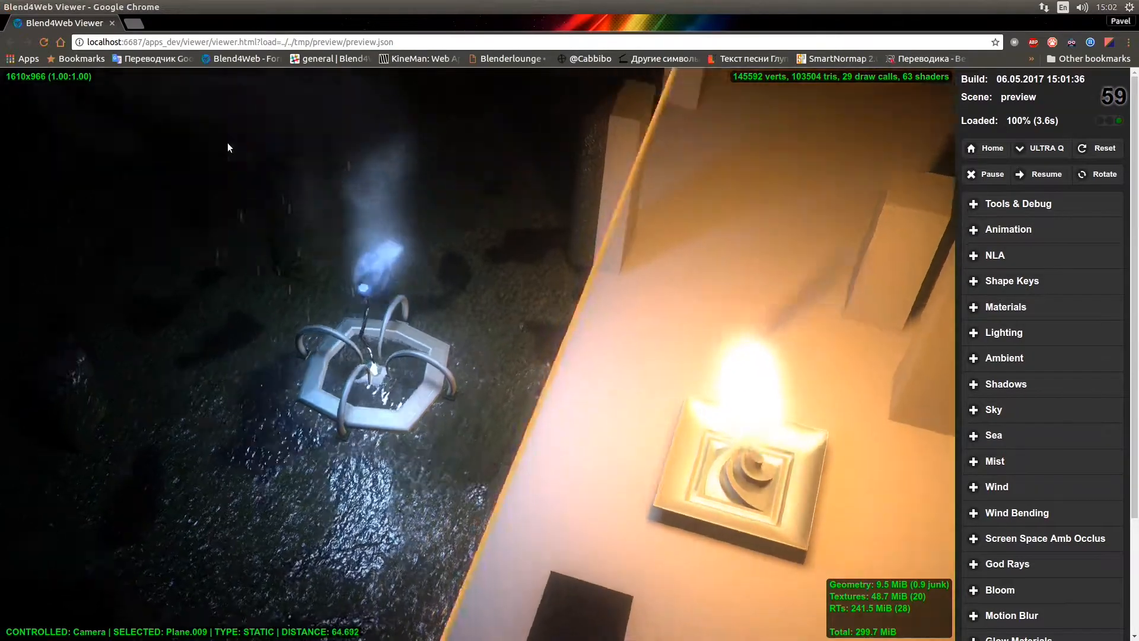
pyautogui.moveTo(403, 255); pyautogui.dragTo(314, 175)
pyautogui.moveTo(474, 237); pyautogui.dragTo(248, 216)
pyautogui.moveTo(504, 208); pyautogui.dragTo(528, 288)
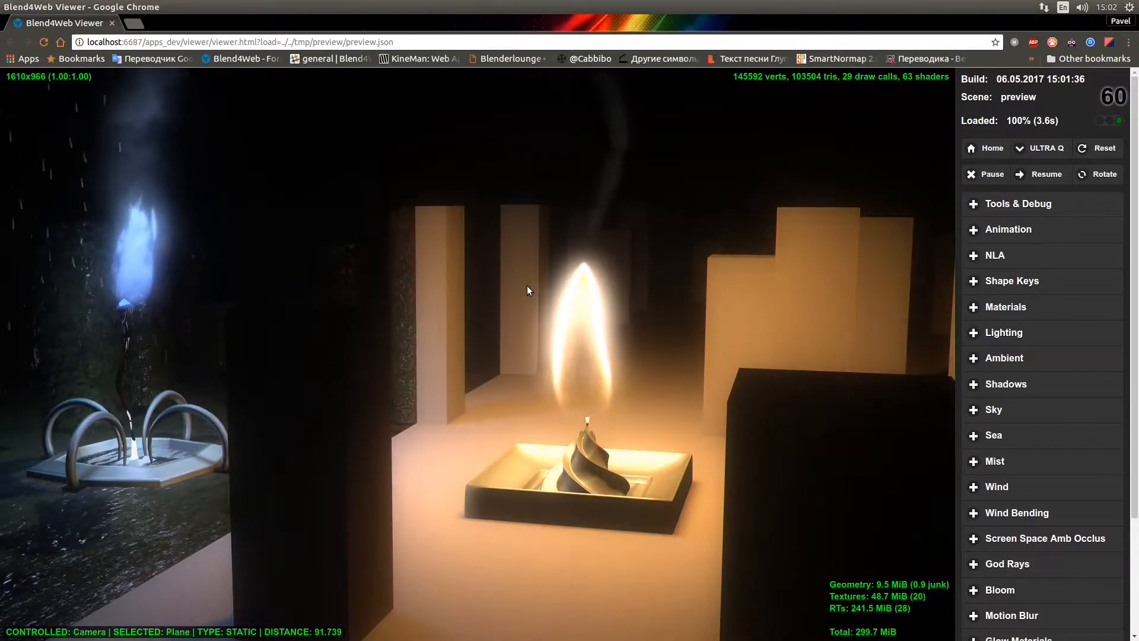
pyautogui.moveTo(524, 359); pyautogui.dragTo(597, 195)
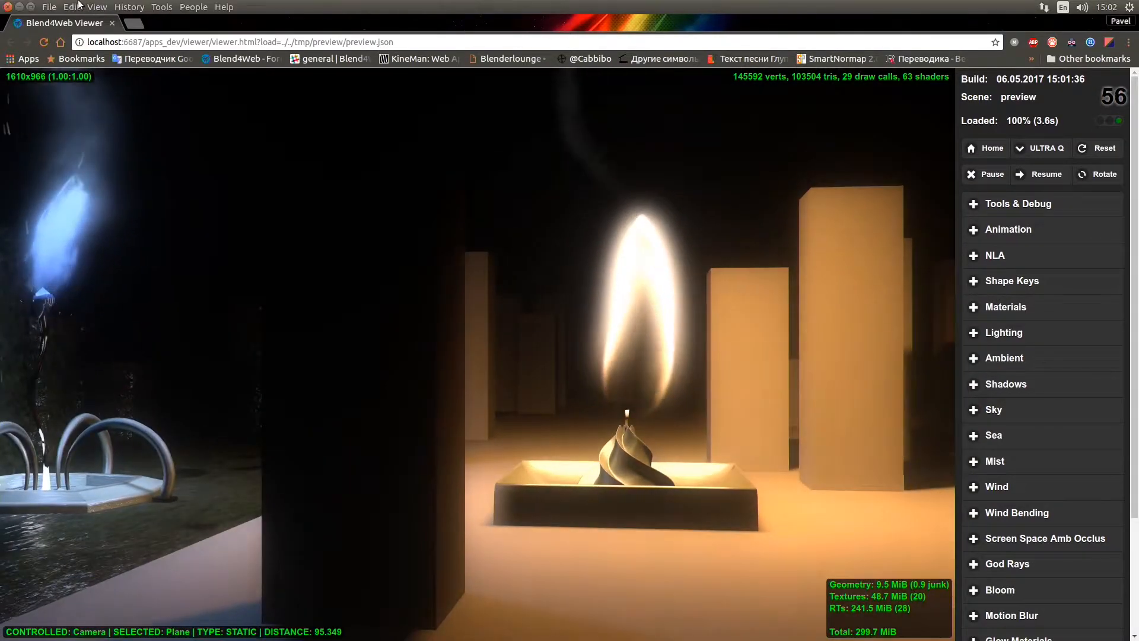
# Switch to Blender and open the recent file untitled.blend.
pyautogui.hotkey('alt', 'Tab')
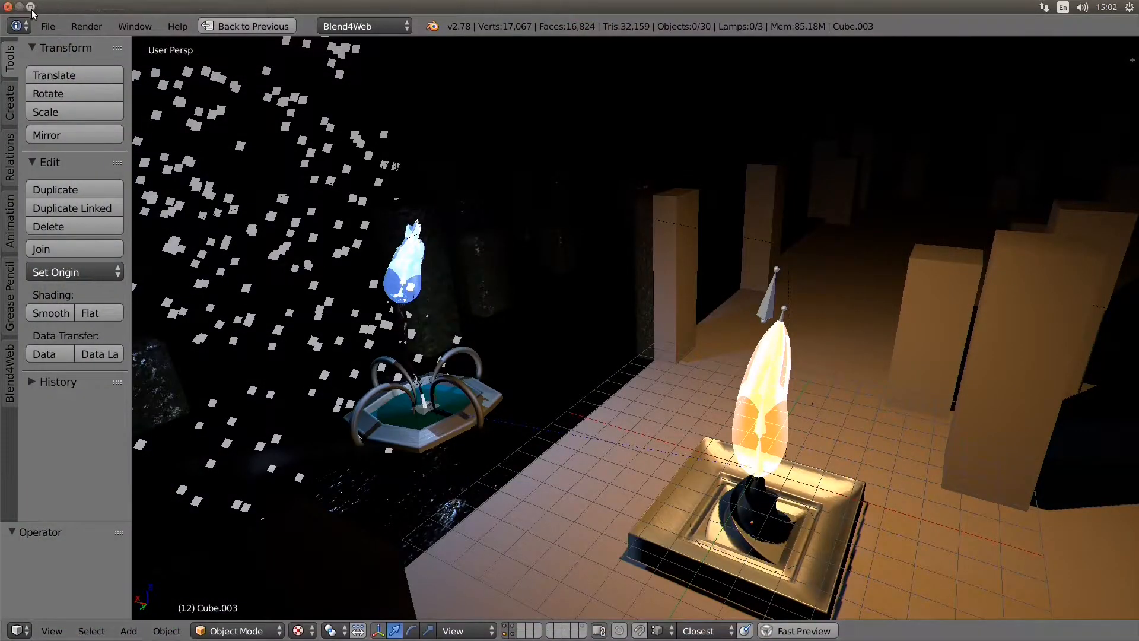
pyautogui.click(48, 26)
pyautogui.moveTo(135, 85)
pyautogui.click(240, 96)
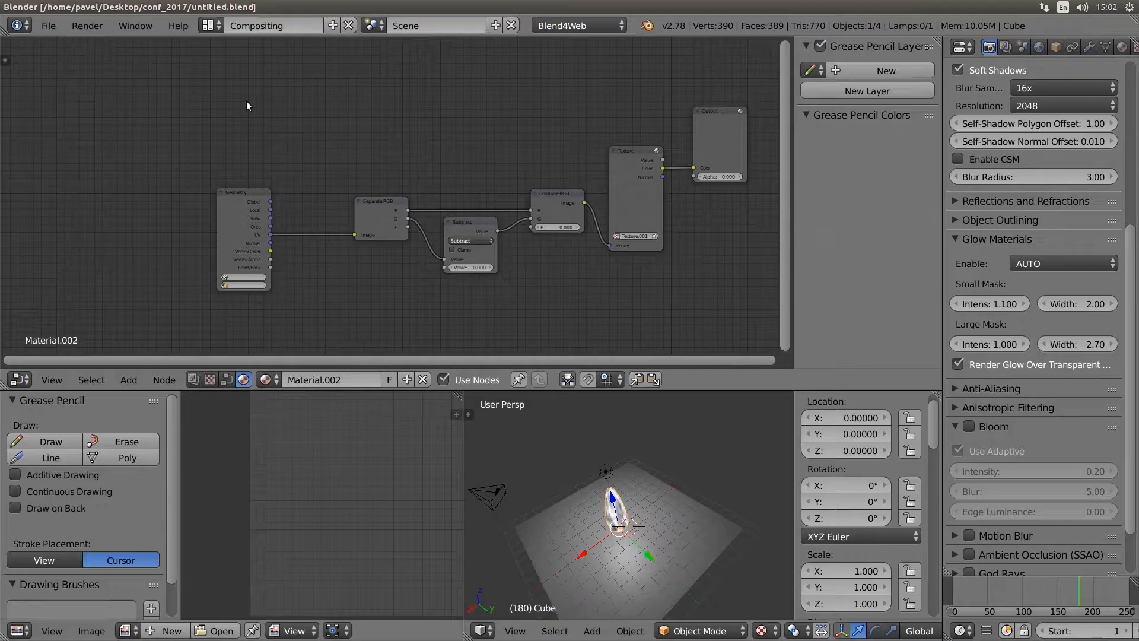
# Inspect the flame mesh's topology in wireframe with an enlarged orthographic 3D view.
pyautogui.hotkey('ctrl', 'Up')
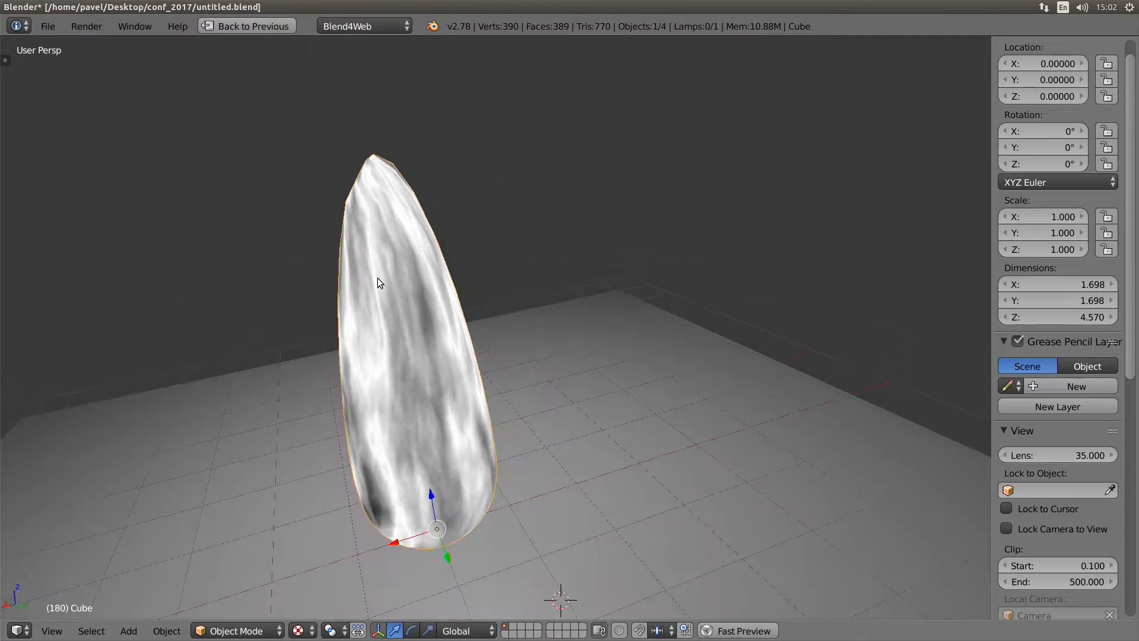
pyautogui.press('Tab')
pyautogui.scroll(-4, 597, 288)
pyautogui.press('z')
pyautogui.moveTo(597, 288); pyautogui.dragTo(335, 264, button='middle')
pyautogui.press('KP_5')
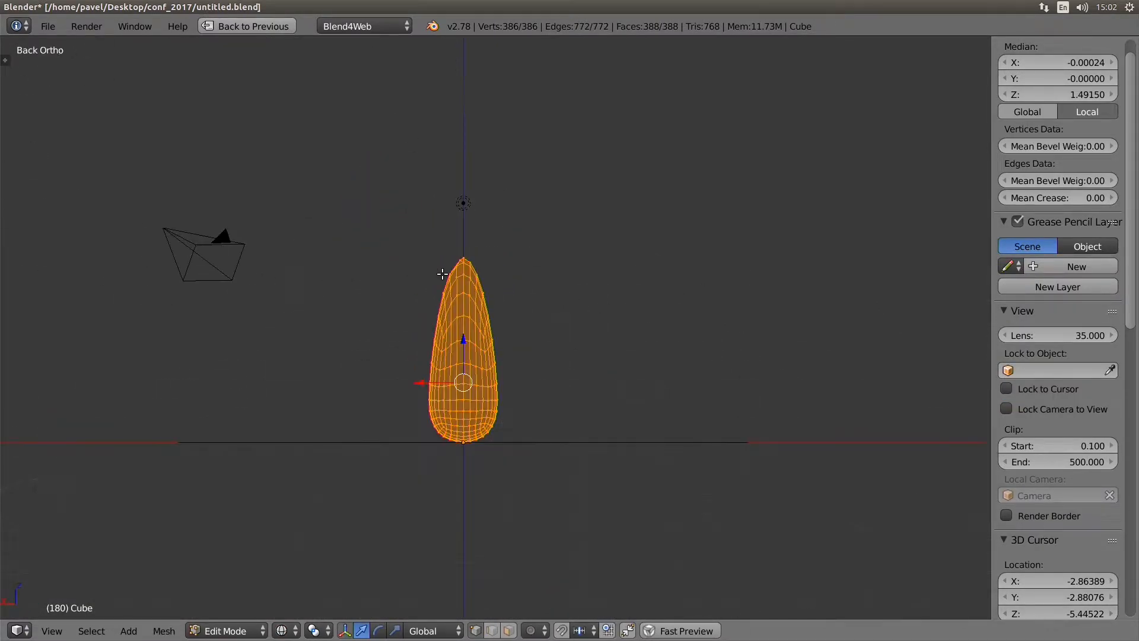
pyautogui.hotkey('ctrl', 'Up')
pyautogui.press('Tab')
pyautogui.hotkey('ctrl', 'Up')
pyautogui.moveTo(520, 448); pyautogui.dragTo(522, 402, button='middle')
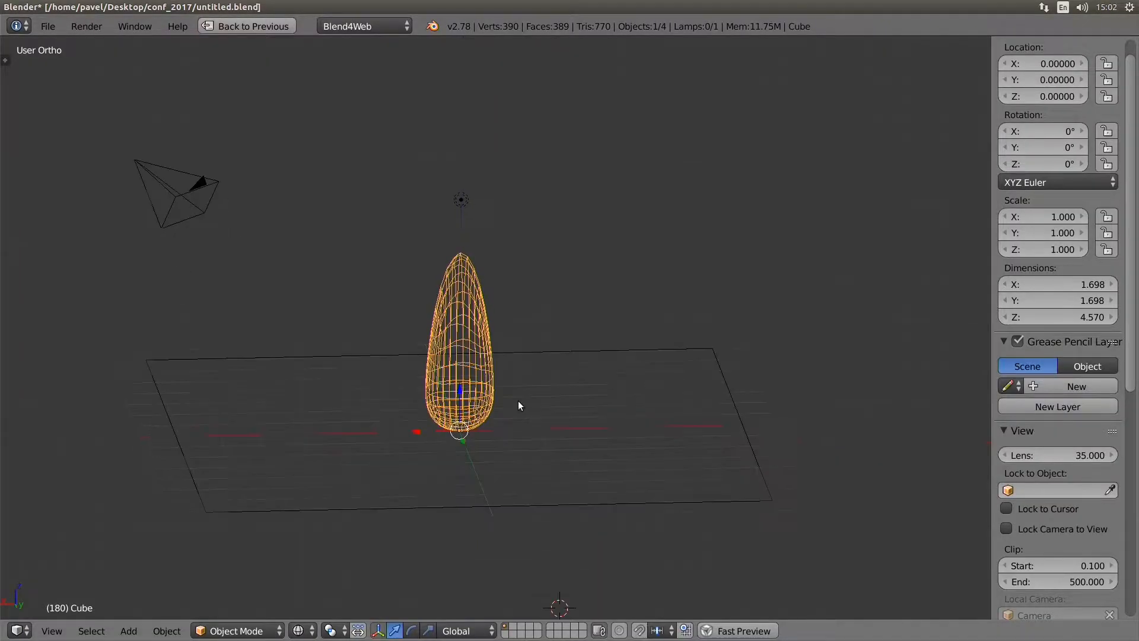
# Return to textured shading, check the ground plane and the lamp above the flame, and reselect the flame.
pyautogui.hotkey('alt', 'z')
pyautogui.rightClick(548, 453)
pyautogui.rightClick(458, 206)
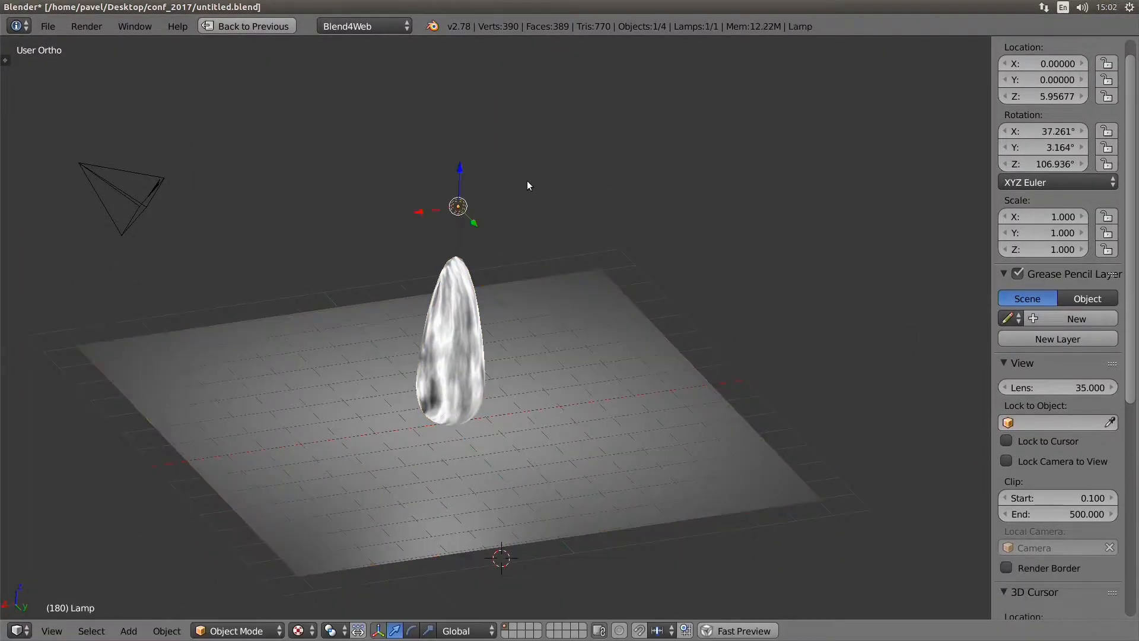
pyautogui.moveTo(551, 228); pyautogui.dragTo(465, 266, button='middle')
pyautogui.moveTo(545, 267); pyautogui.dragTo(612, 414, button='middle')
pyautogui.rightClick(438, 313)
pyautogui.hotkey('ctrl', 'Up')
# Examine the flame's geometry in Edit Mode within the textured scene, and return to Object Mode.
pyautogui.press('Tab')
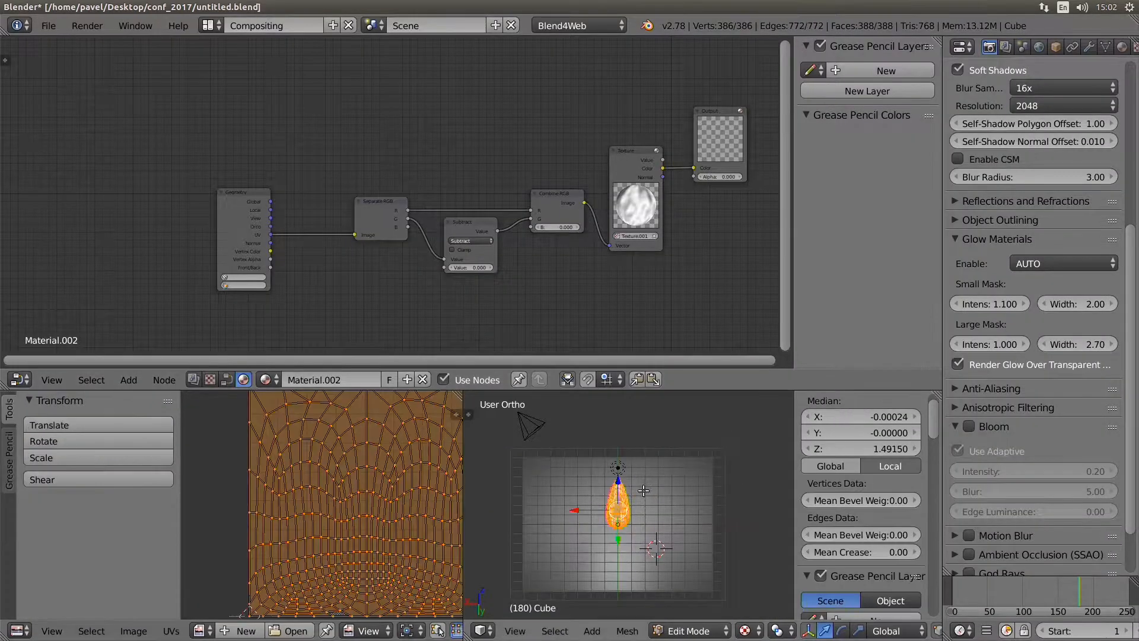
pyautogui.hotkey('ctrl', 'Up')
pyautogui.scroll(2, 653, 332)
pyautogui.moveTo(703, 302); pyautogui.dragTo(639, 324, button='middle')
pyautogui.scroll(-2, 639, 324)
pyautogui.hotkey('ctrl', 'Up')
pyautogui.press('Tab')
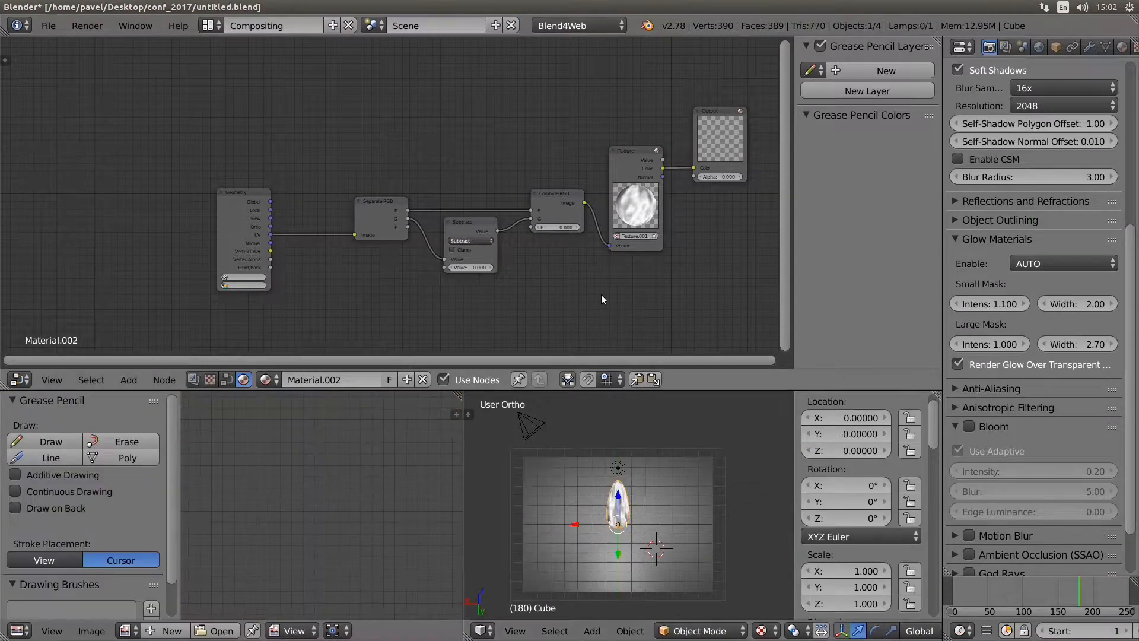
# Review the flame material's node tree and select its Texture node.
pyautogui.moveTo(680, 238); pyautogui.dragTo(536, 244, button='middle')
pyautogui.scroll(3, 535, 244)
pyautogui.scroll(5, 635, 457)
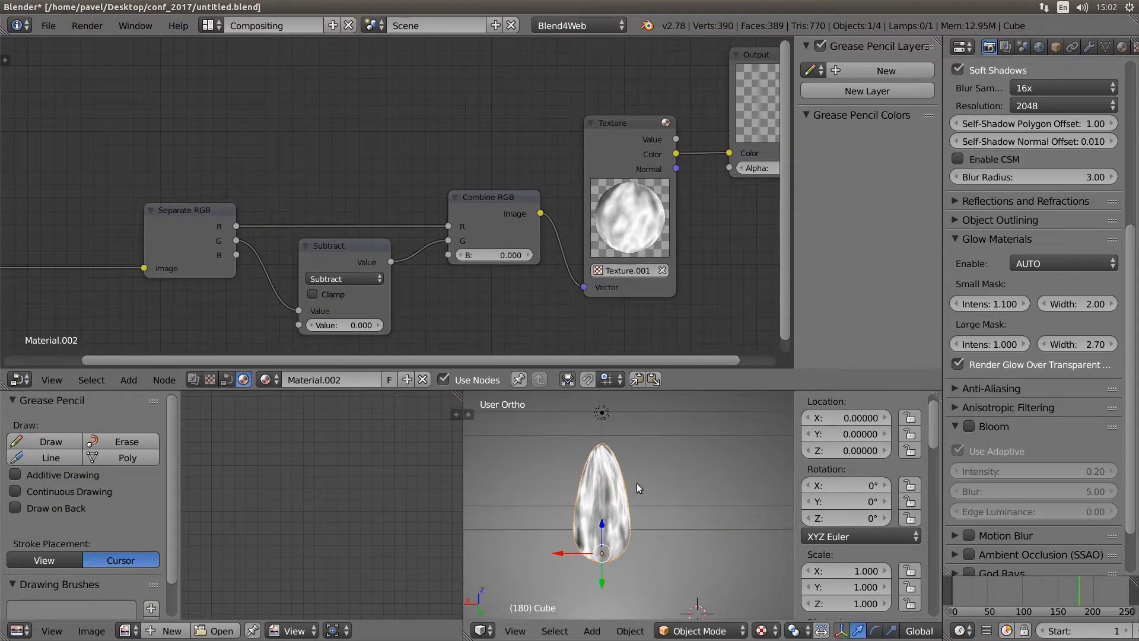
pyautogui.scroll(-2, 642, 430)
pyautogui.moveTo(636, 483); pyautogui.dragTo(630, 459, button='middle')
pyautogui.moveTo(605, 239); pyautogui.dragTo(550, 253, button='middle')
pyautogui.click(551, 253)
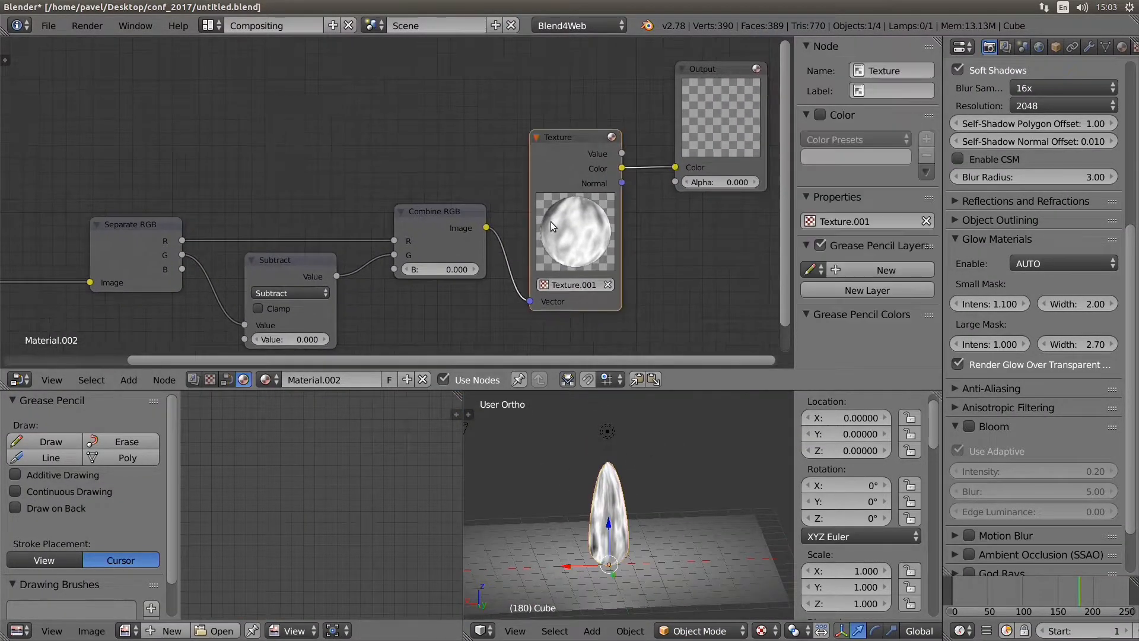
# Display flame.png in the image editor and inspect the texture at enlarged size.
pyautogui.hotkey('ctrl', 'Up')
pyautogui.click(124, 630)
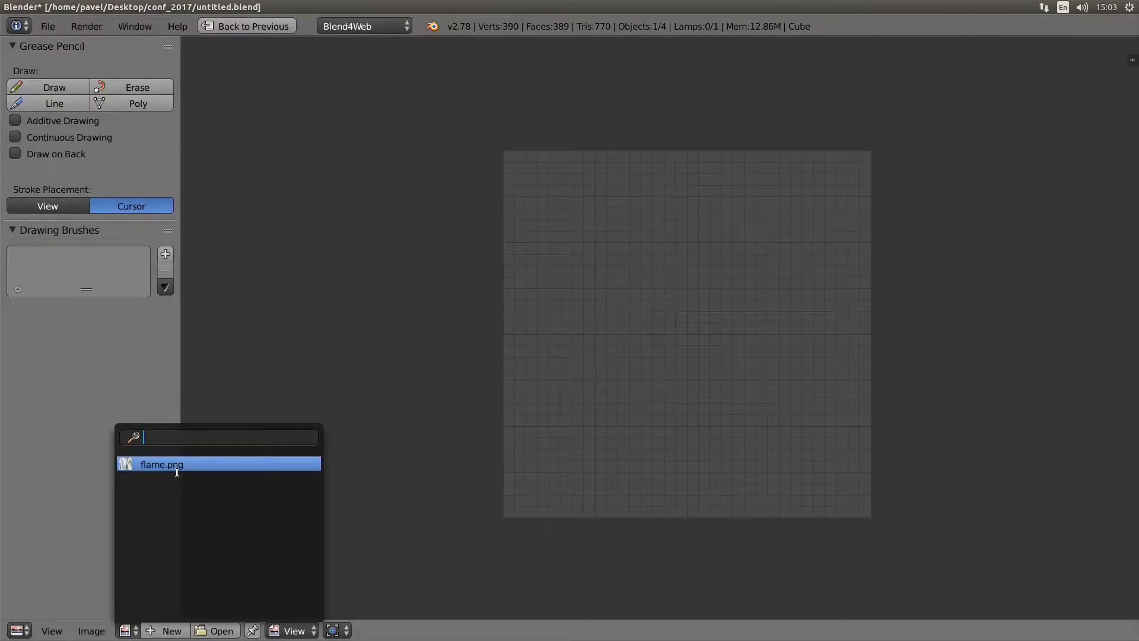
pyautogui.click(173, 469)
pyautogui.scroll(-1, 521, 399)
pyautogui.scroll(2, 664, 358)
pyautogui.moveTo(665, 358); pyautogui.dragTo(618, 372, button='middle')
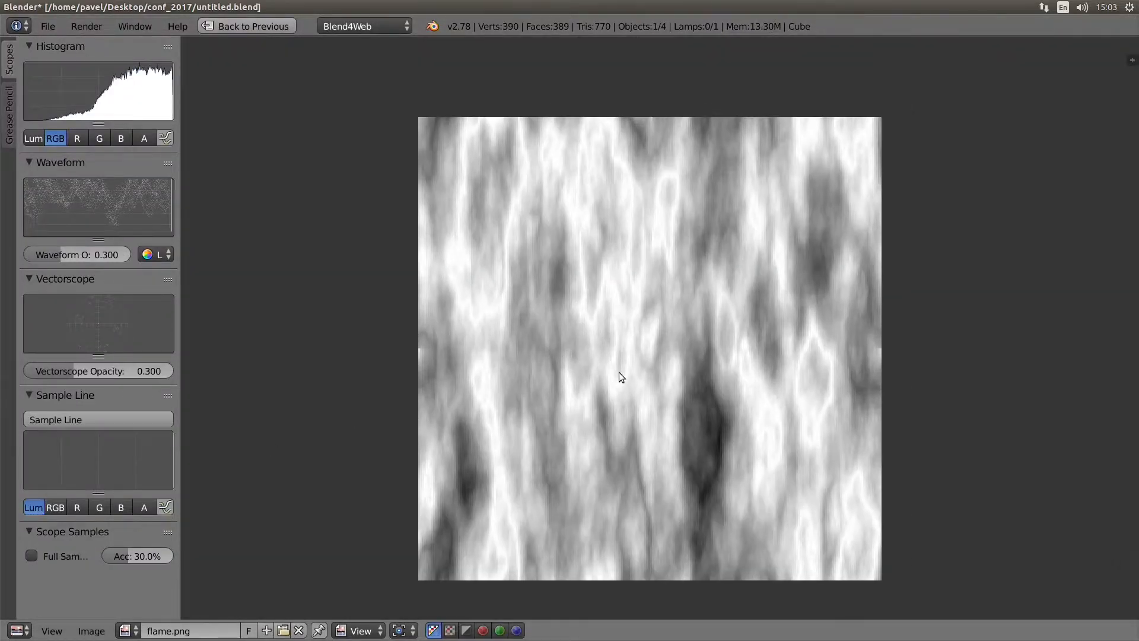
pyautogui.hotkey('ctrl', 'Up')
pyautogui.hotkey('ctrl', 'Up')
pyautogui.hotkey('ctrl', 'Up')
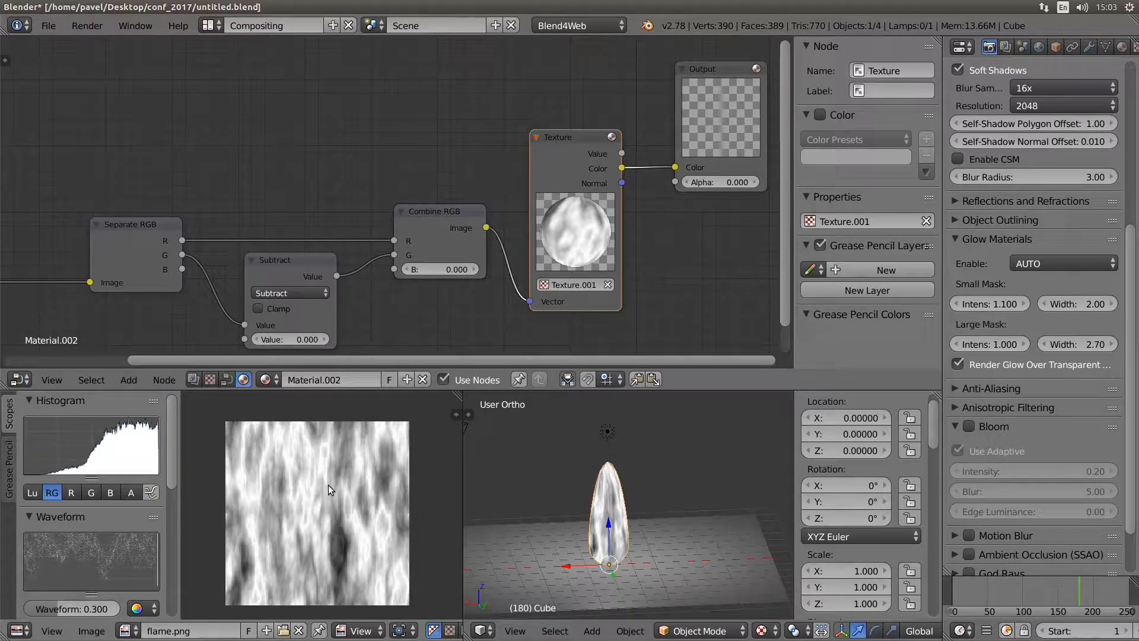
# Go through the material's Output, Texture, Combine RGB, Subtract and Separate RGB nodes, selecting them along the chain.
pyautogui.scroll(-3, 558, 212)
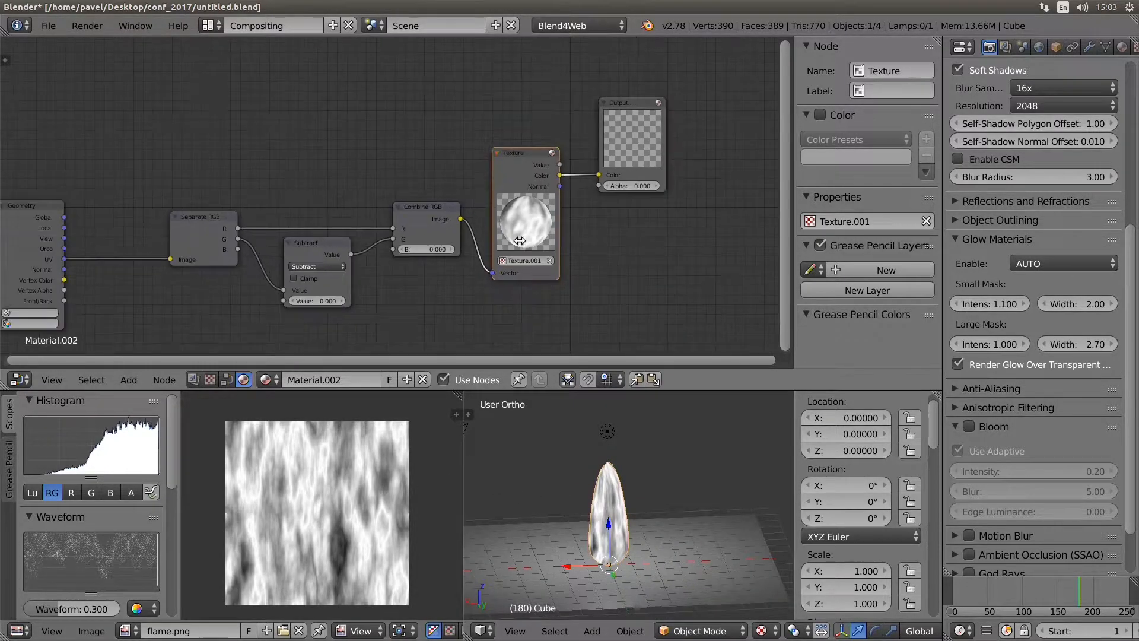
pyautogui.click(576, 155)
pyautogui.scroll(2, 651, 166)
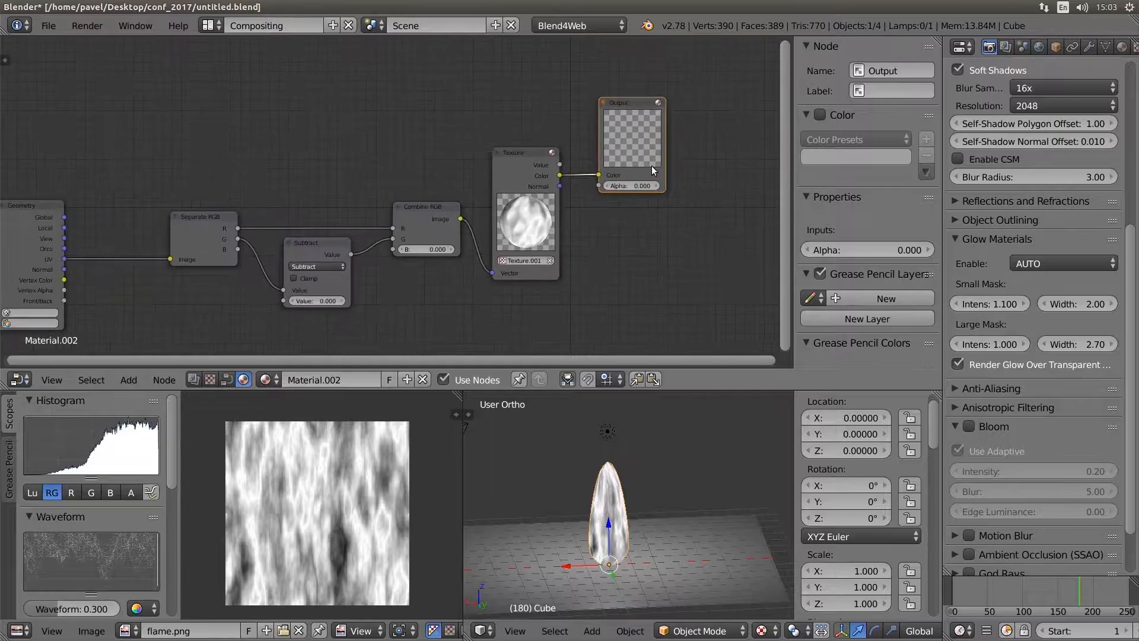
pyautogui.press('g')
pyautogui.click(655, 172)
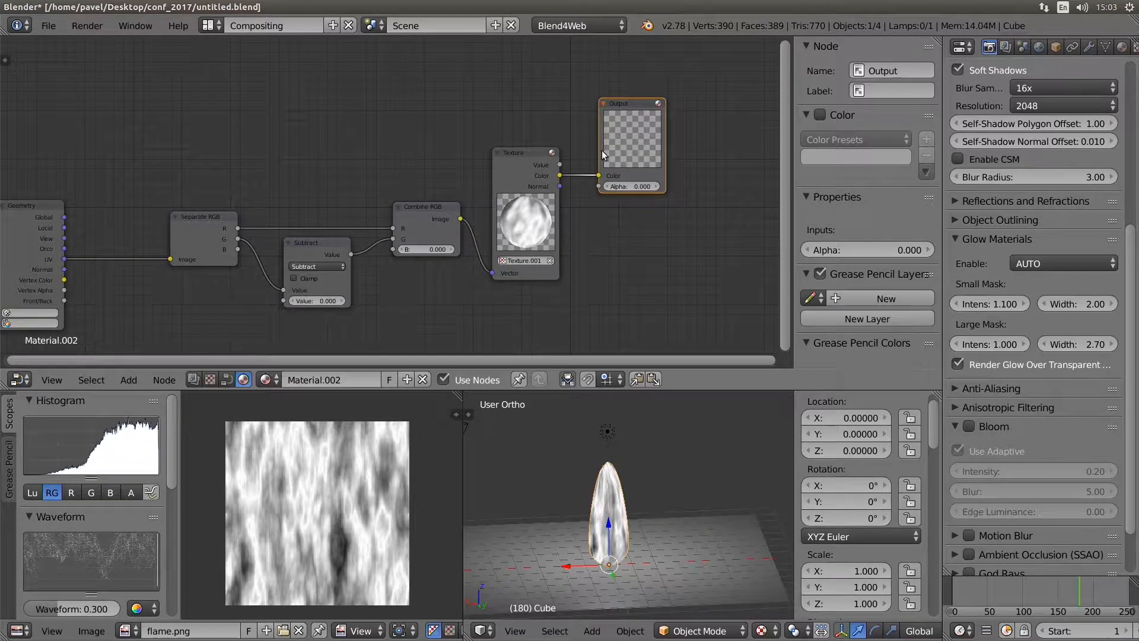
pyautogui.click(533, 173)
pyautogui.moveTo(331, 211); pyautogui.dragTo(525, 220, button='middle')
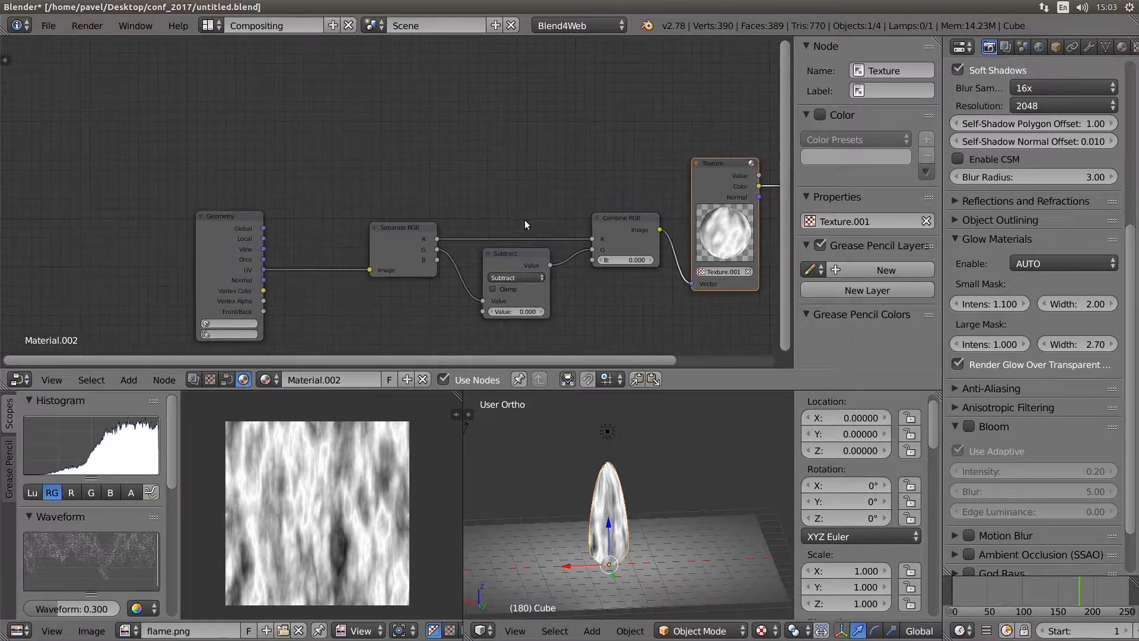
pyautogui.click(401, 224)
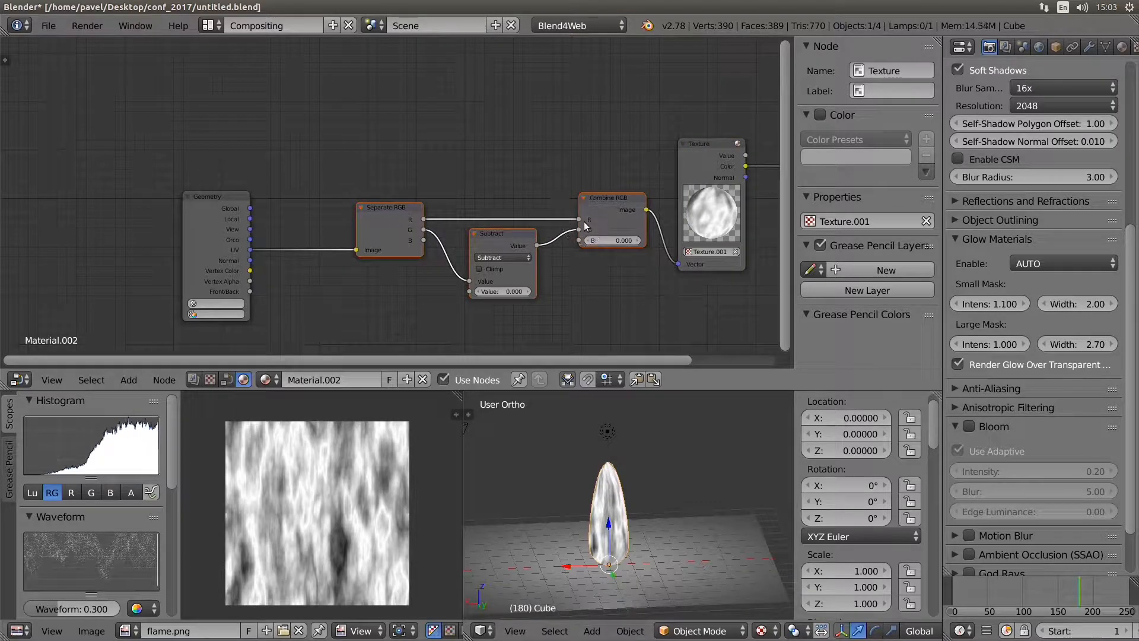
# Move the Geometry node horizontally closer to the Separate RGB node and inspect its UV connection.
pyautogui.click(237, 233)
pyautogui.press('g')
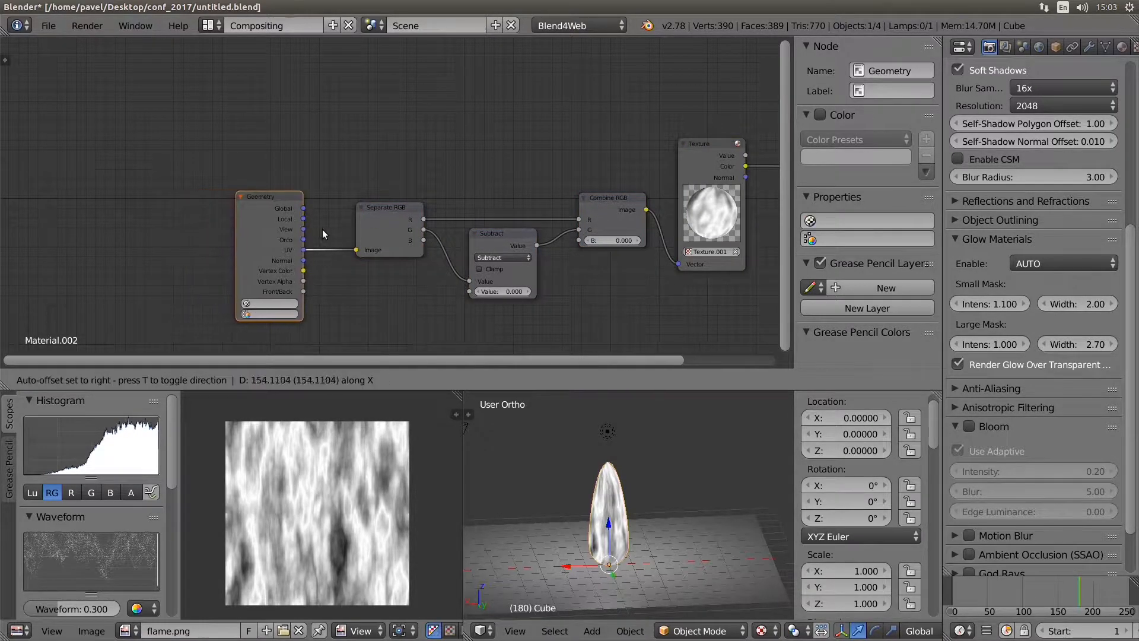
pyautogui.click(322, 230)
pyautogui.scroll(5, 323, 232)
pyautogui.scroll(1, 323, 233)
pyautogui.moveTo(268, 266); pyautogui.dragTo(379, 200, button='middle')
pyautogui.scroll(4, 400, 186)
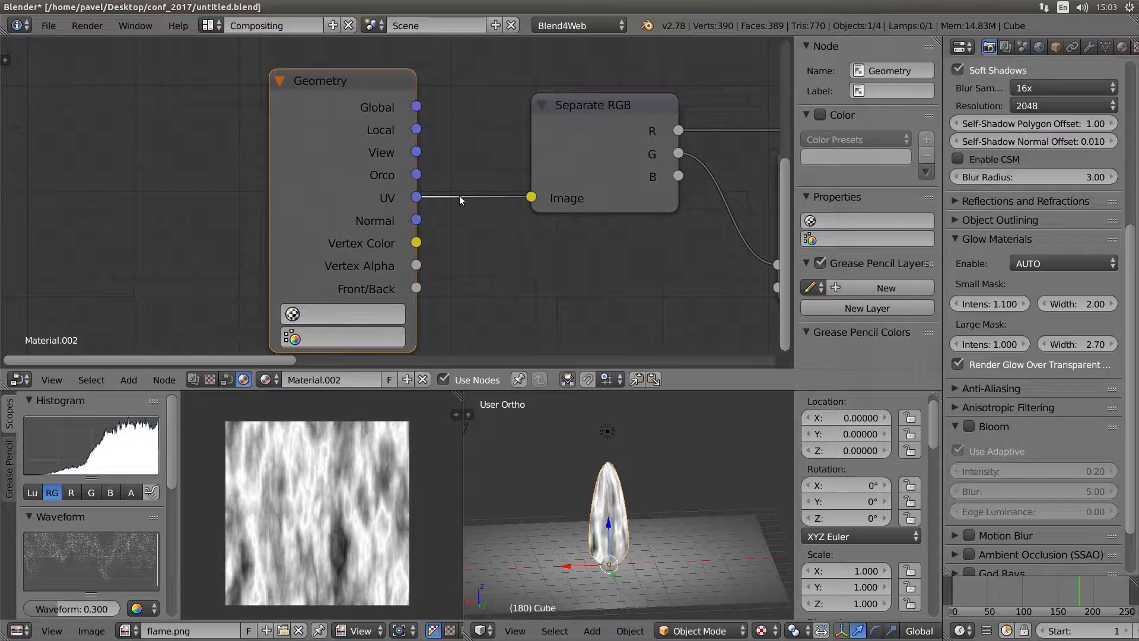
pyautogui.moveTo(588, 171); pyautogui.dragTo(312, 179, button='middle')
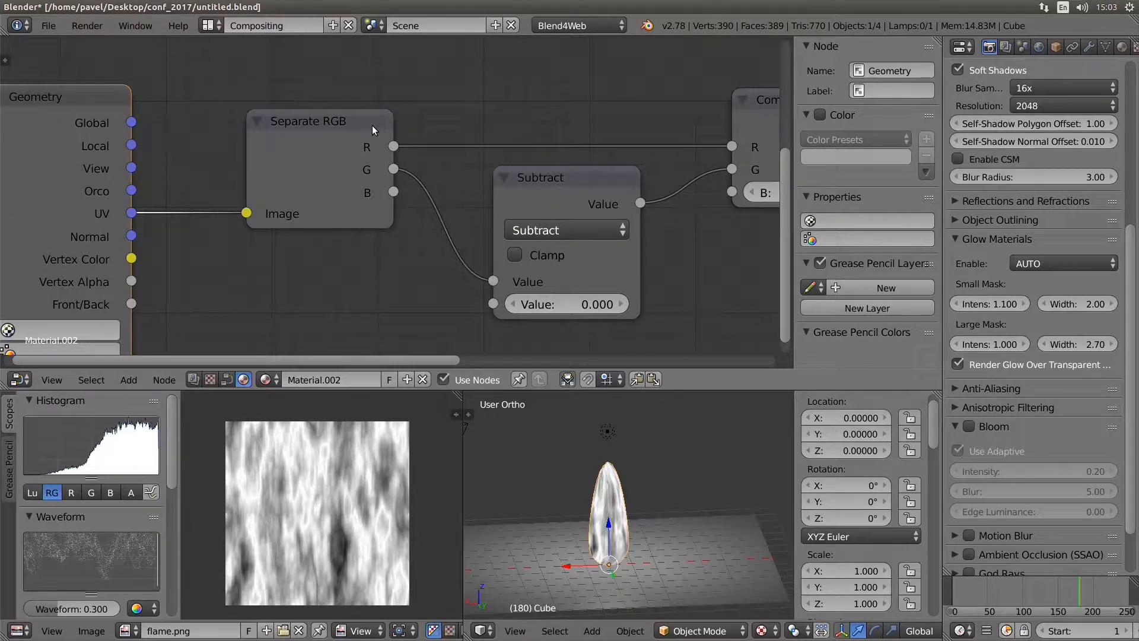
# Enter Edit Mode on the flame and try shifting its whole UV layout along X and along Y.
pyautogui.press('Tab')
pyautogui.hotkey('ctrl', 'Up')
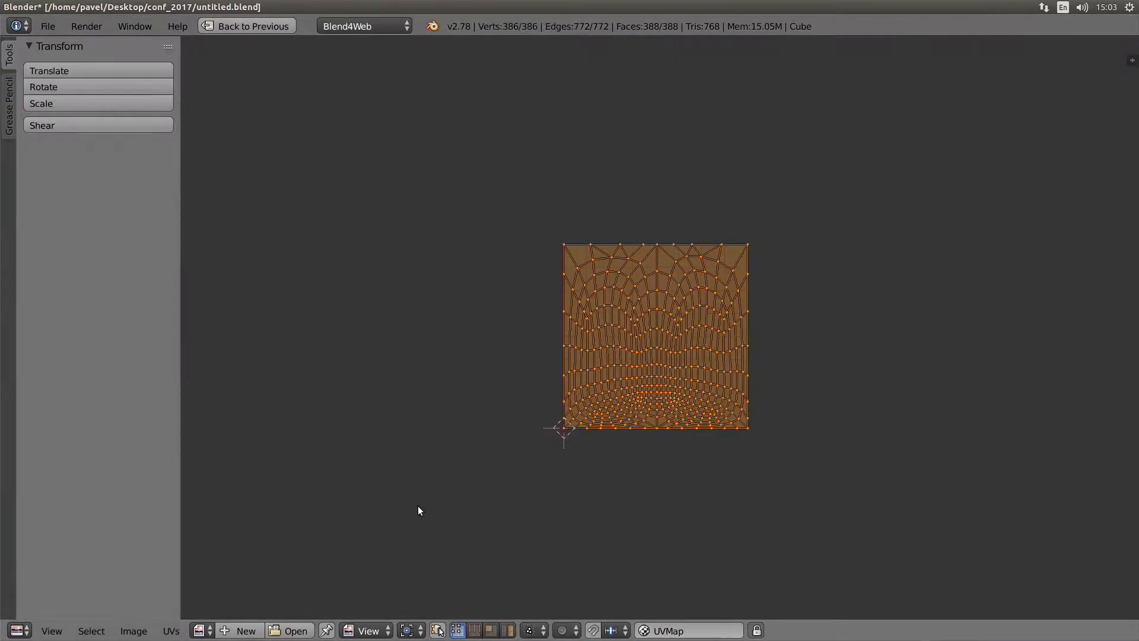
pyautogui.press('g')
pyautogui.click(576, 361)
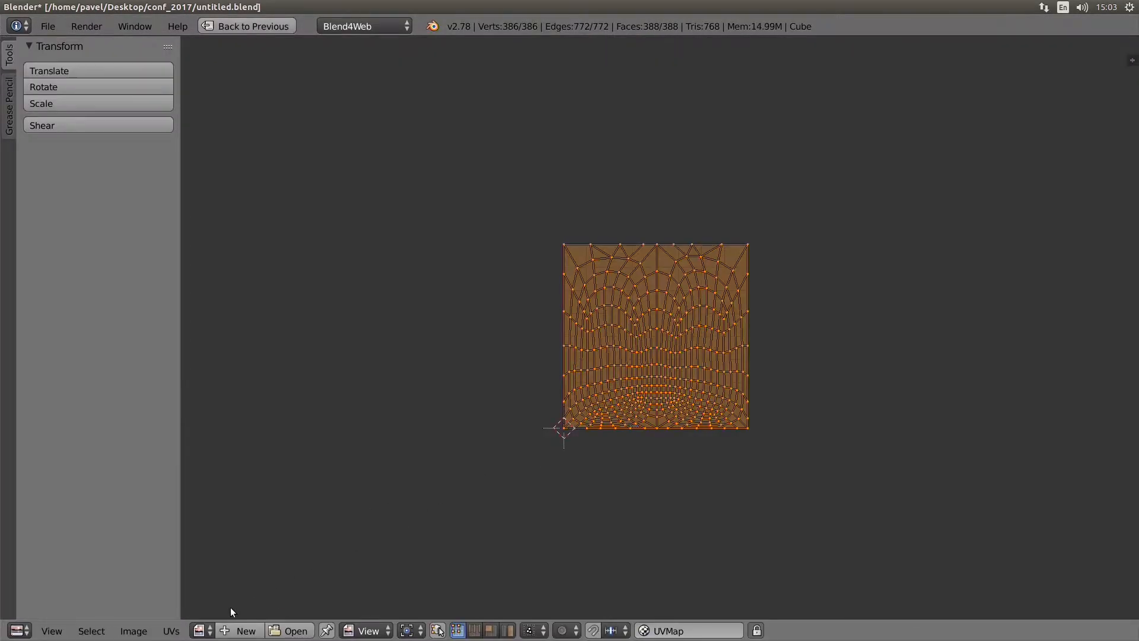
pyautogui.click(172, 631)
pyautogui.press('g')
pyautogui.press('x')
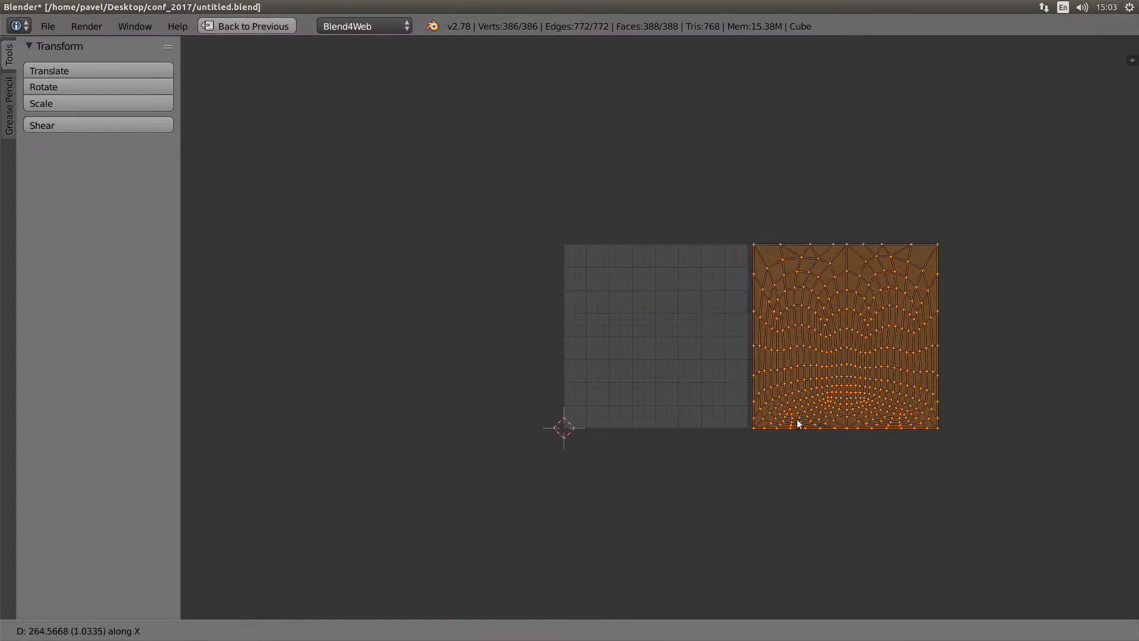
pyautogui.press('Escape')
pyautogui.press('g')
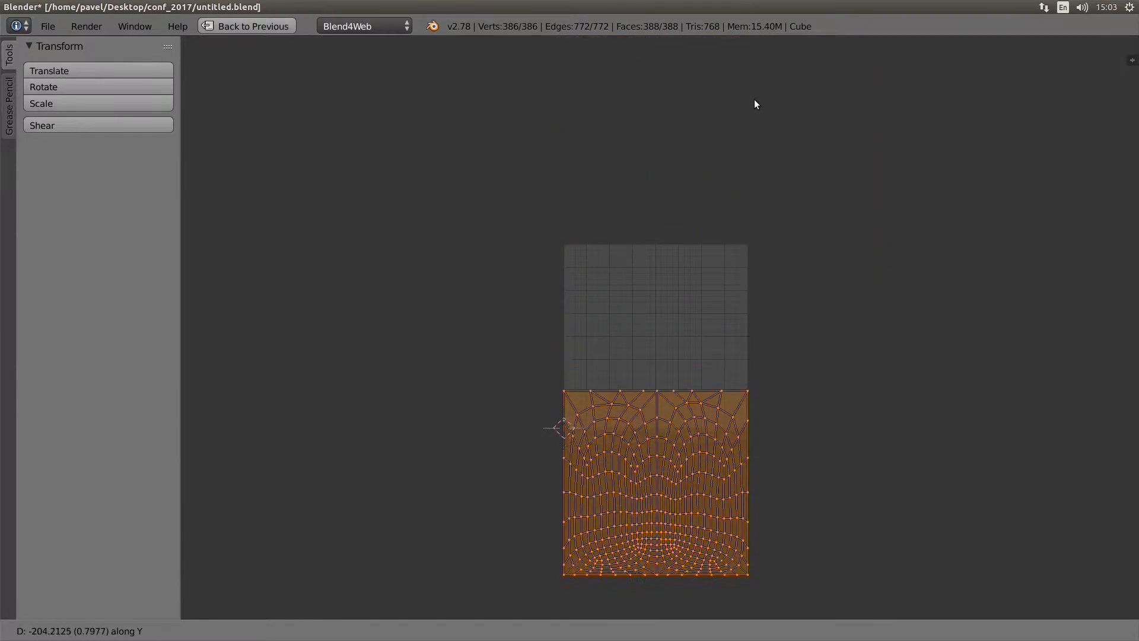
pyautogui.press('Escape')
pyautogui.hotkey('ctrl', 'space')
# Select the Subtract math node between Separate RGB and Combine RGB and examine its inputs up close.
pyautogui.scroll(2, 468, 165)
pyautogui.scroll(-4, 465, 165)
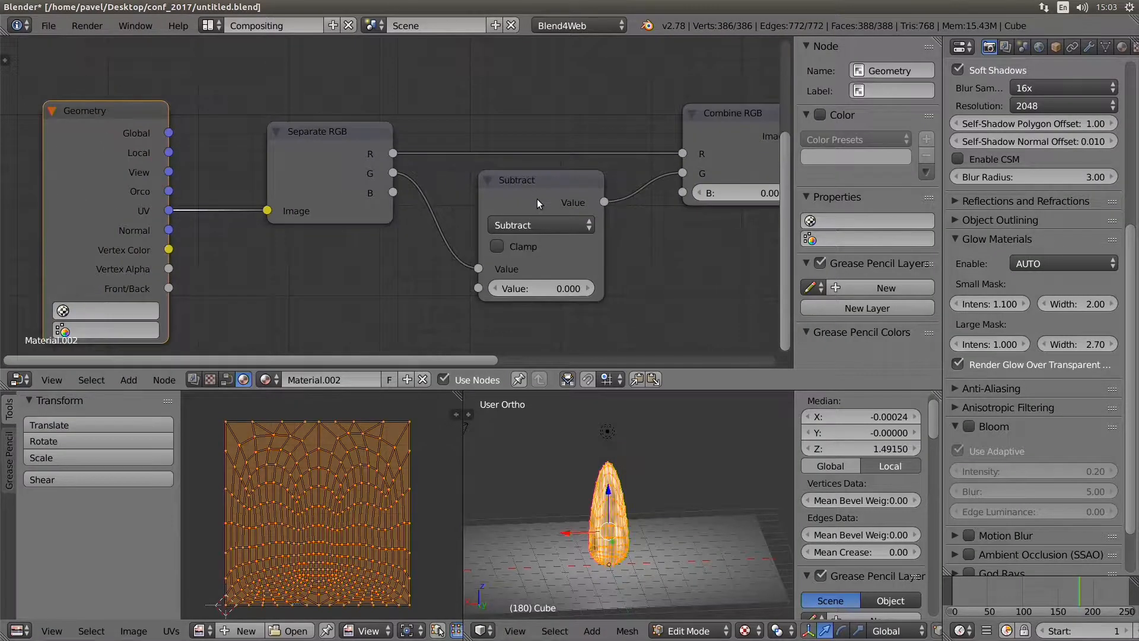
pyautogui.scroll(3, 536, 198)
pyautogui.moveTo(587, 215); pyautogui.dragTo(474, 165, button='middle')
pyautogui.scroll(1, 471, 127)
pyautogui.click(471, 127)
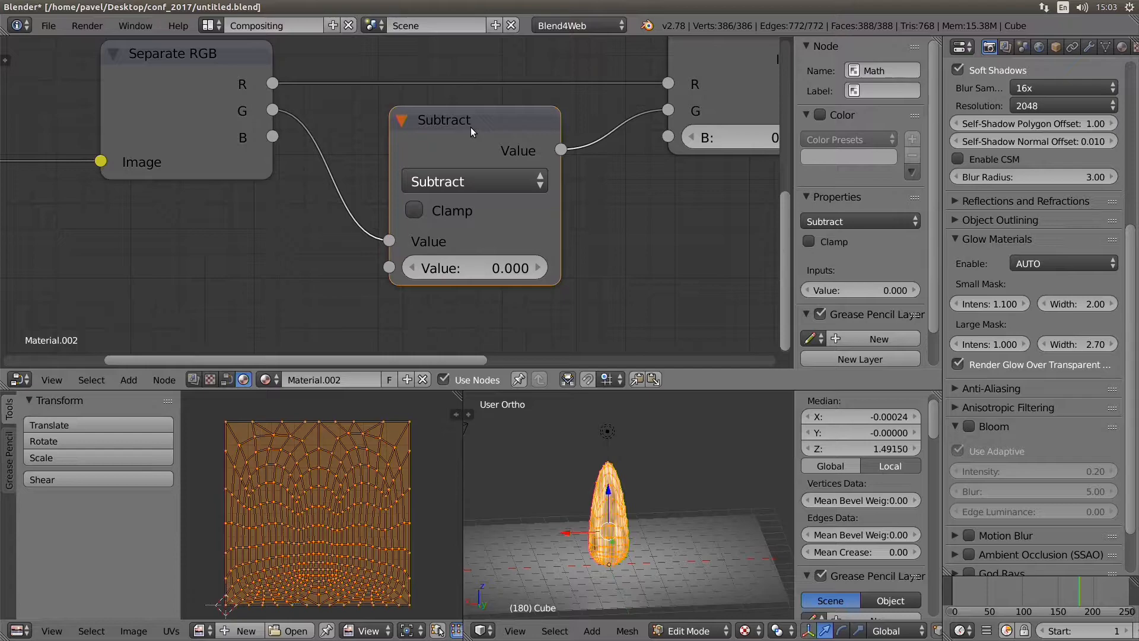
# Leave Edit Mode and raise the Subtract node's second value to 2.790 to shift the texture on the flame.
pyautogui.scroll(-1, 471, 127)
pyautogui.scroll(-1, 472, 127)
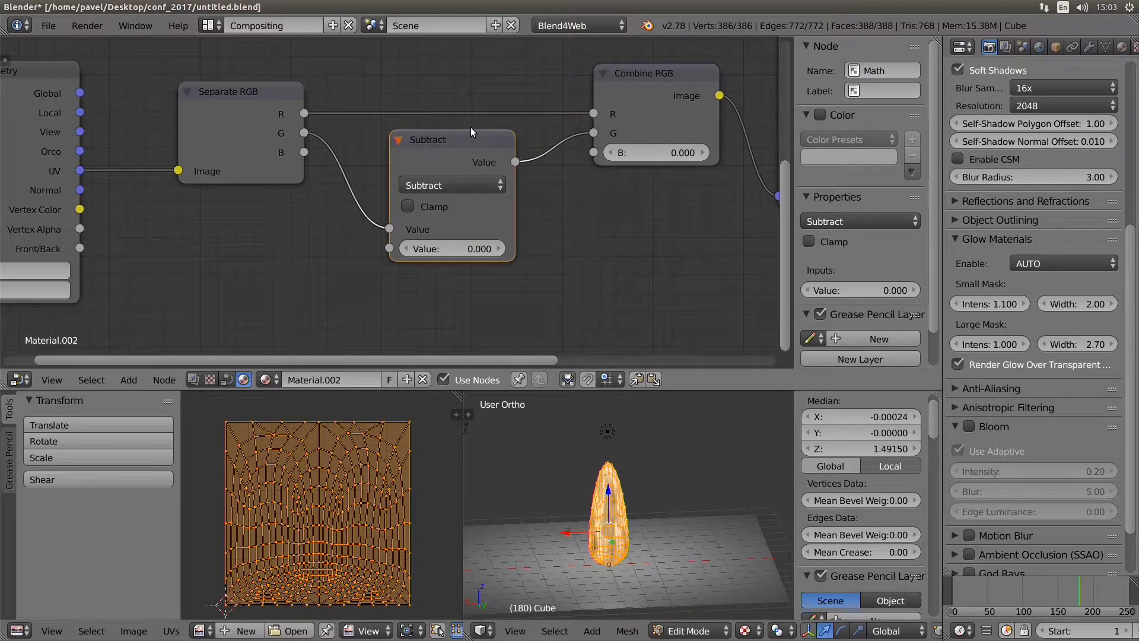
pyautogui.scroll(1, 471, 127)
pyautogui.press('Tab')
pyautogui.keyDown('shift'); pyautogui.moveTo(622, 465); pyautogui.dragTo(658, 461, button='middle'); pyautogui.keyUp('shift')
pyautogui.scroll(1, 657, 418)
pyautogui.moveTo(670, 501); pyautogui.dragTo(547, 323, button='middle')
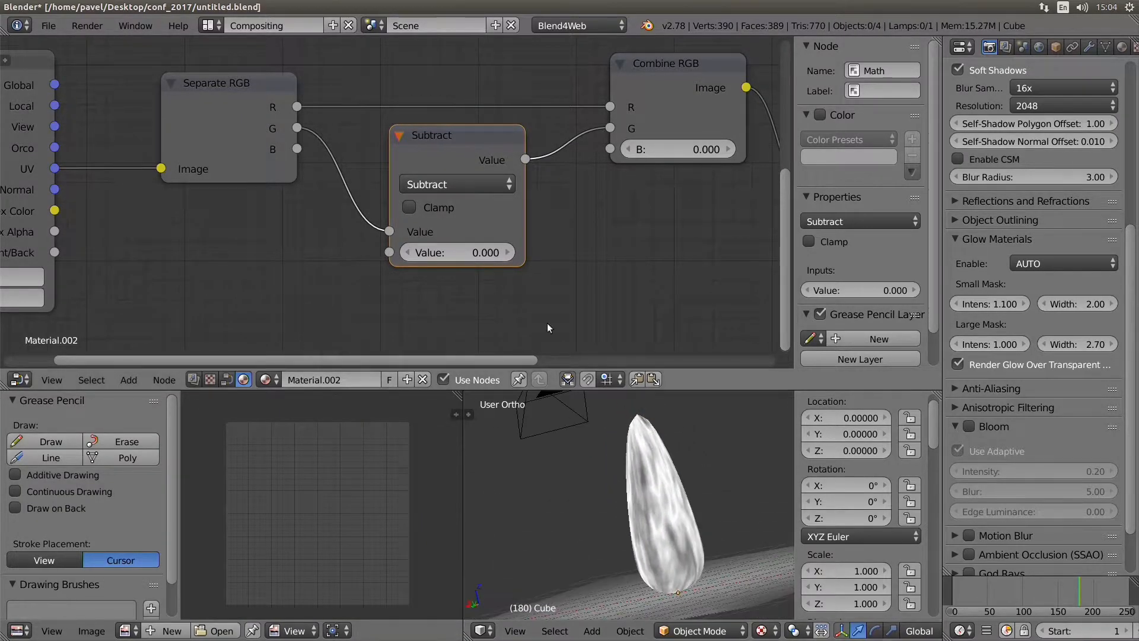
pyautogui.moveTo(613, 308); pyautogui.dragTo(618, 310, button='middle')
pyautogui.moveTo(650, 460); pyautogui.dragTo(633, 366, button='middle')
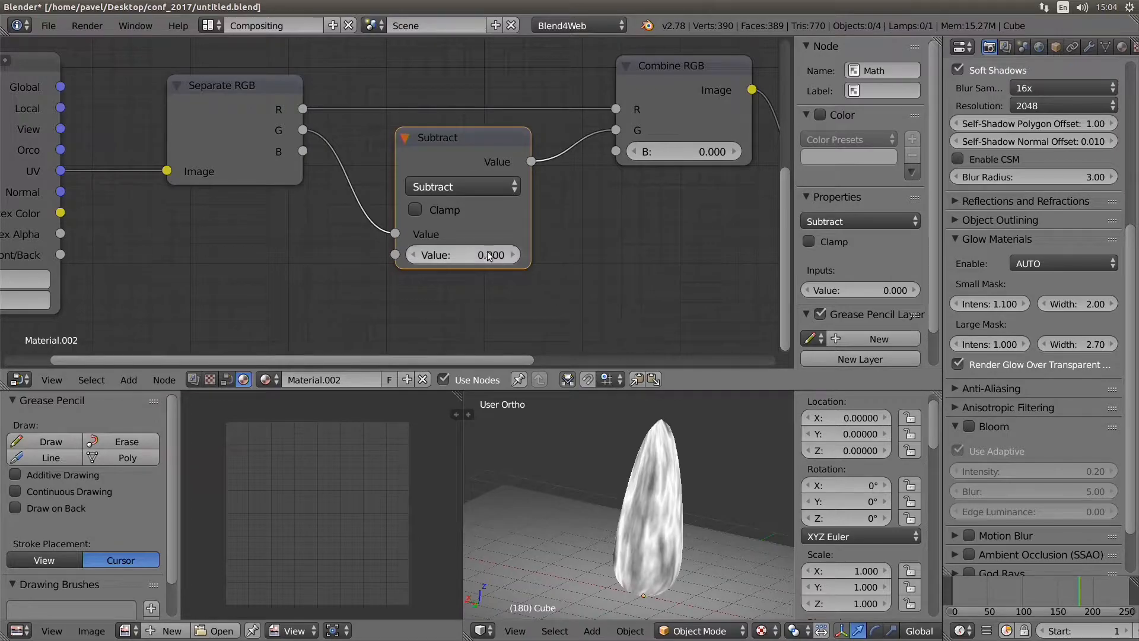
pyautogui.moveTo(462, 256); pyautogui.dragTo(628, 255)
# Try moving the flame's UV layout along Y in Edit Mode, cancel the move and return to Object Mode.
pyautogui.press('Tab')
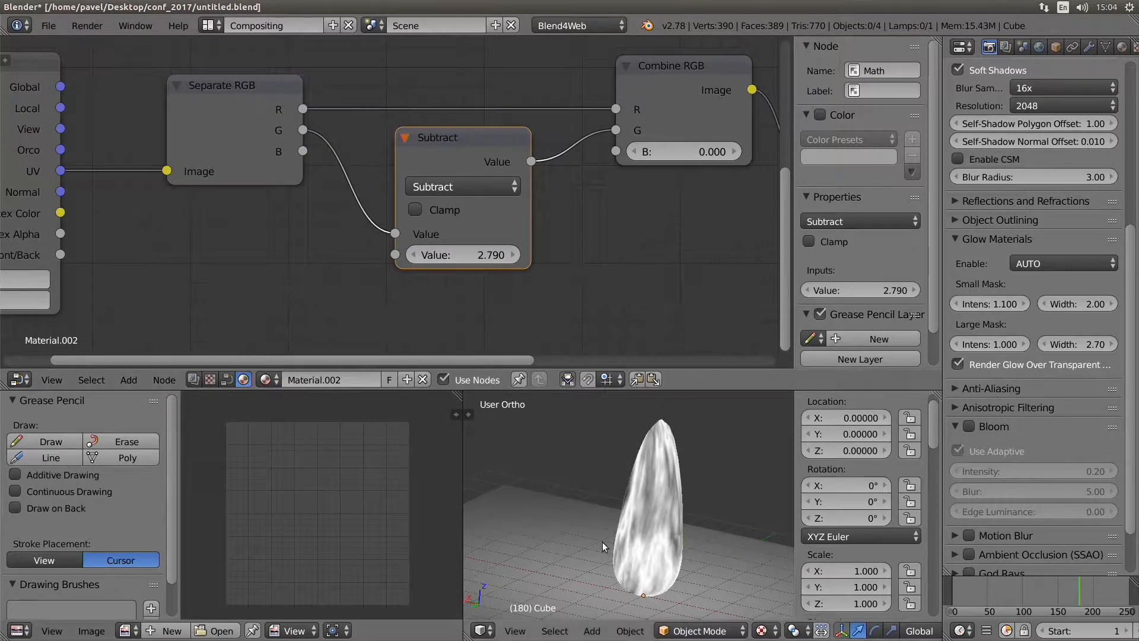
pyautogui.press('g')
pyautogui.press('y')
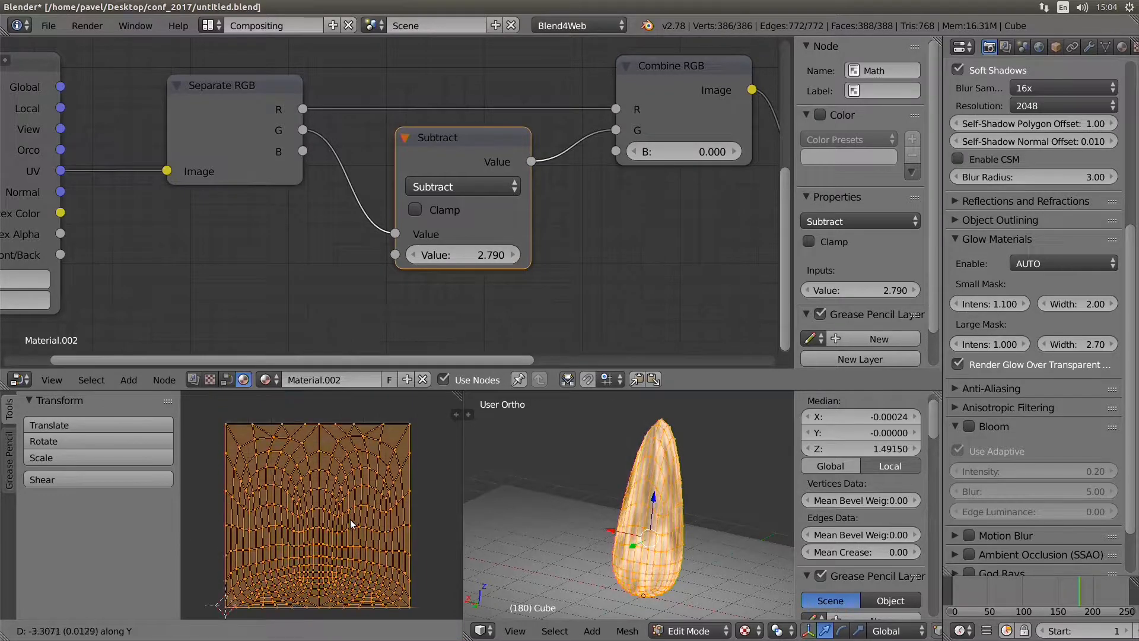
pyautogui.press('Escape')
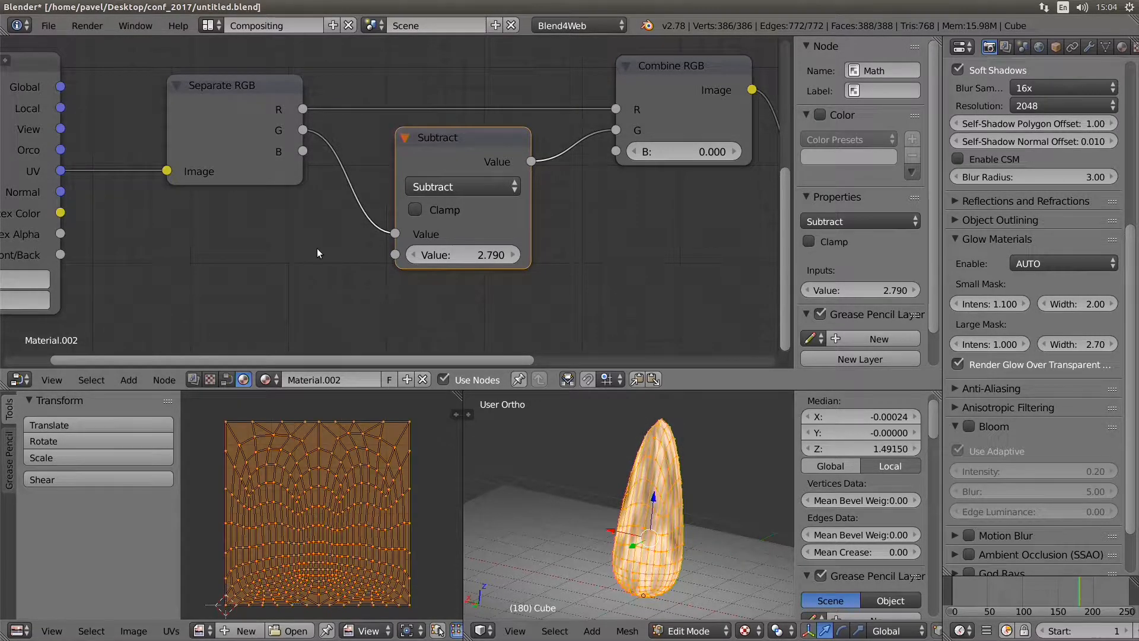
pyautogui.press('Tab')
# Add a Blend4Web Time node below Separate RGB and connect its Value to the Subtract node's second input.
pyautogui.hotkey('shift', 'space')
pyautogui.scroll(-3, 464, 261)
pyautogui.moveTo(409, 293); pyautogui.dragTo(452, 265, button='middle')
pyautogui.hotkey('shift', 'a')
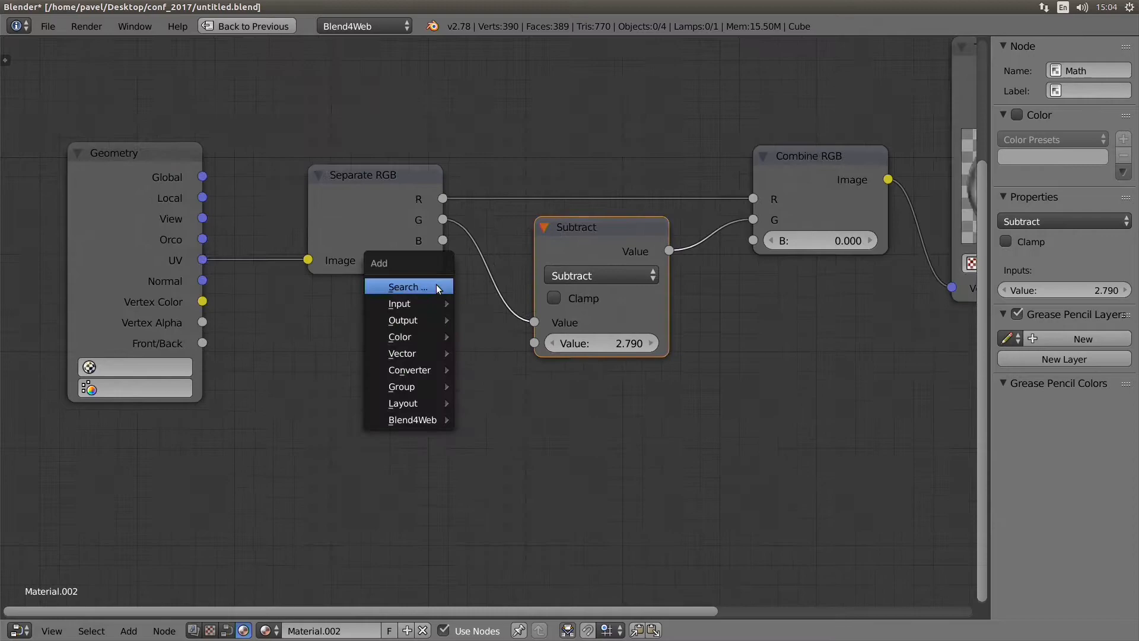
pyautogui.moveTo(436, 418)
pyautogui.click(532, 379)
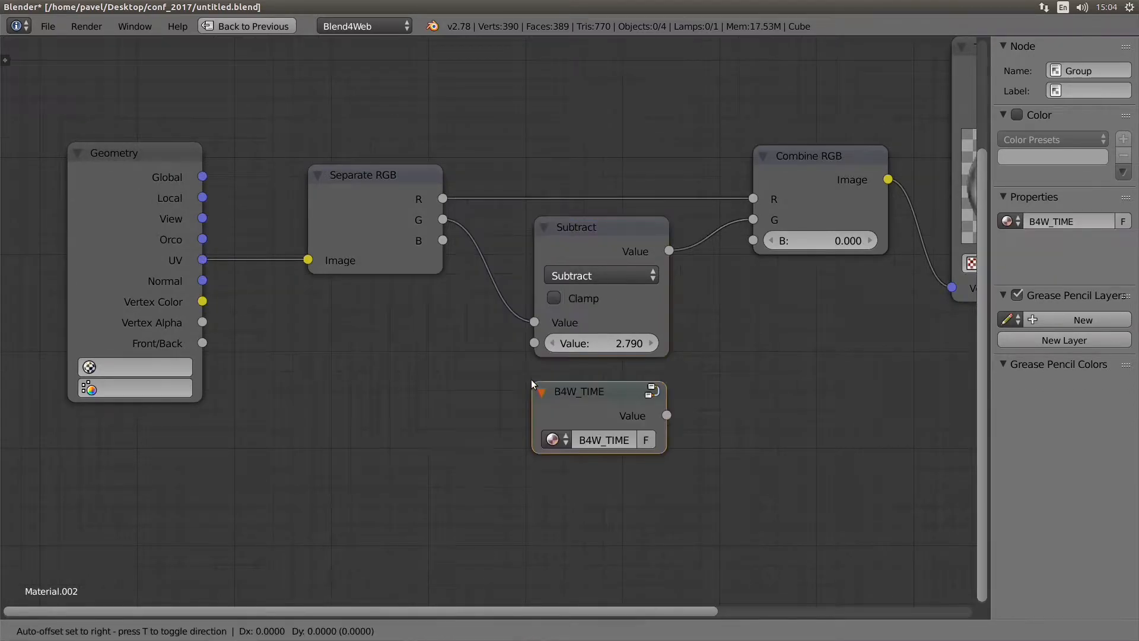
pyautogui.click(356, 279)
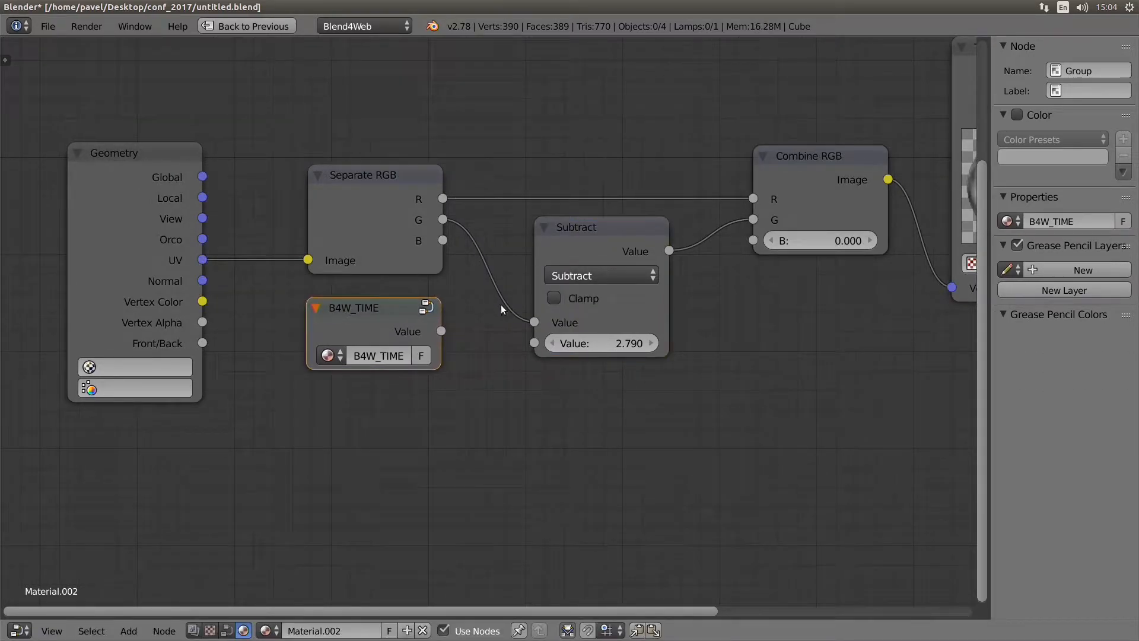
pyautogui.moveTo(441, 332); pyautogui.dragTo(536, 343)
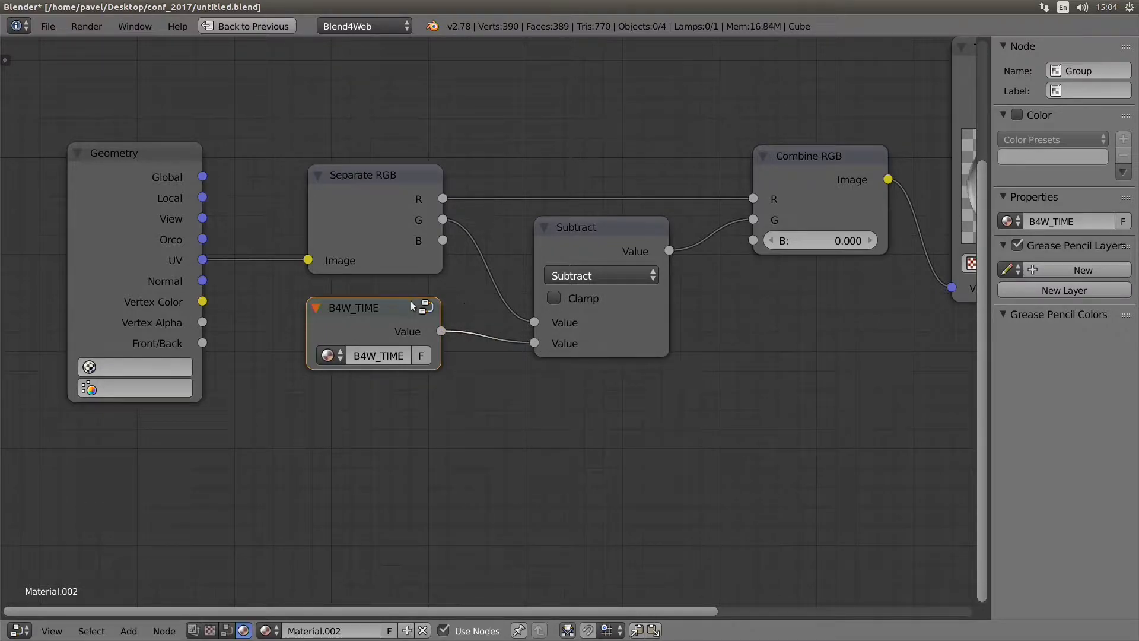
pyautogui.moveTo(411, 301)
pyautogui.mouseDown()
pyautogui.moveTo(400, 314)
pyautogui.moveTo(397, 301)
pyautogui.mouseUp()
# Launch a Fast Preview in the Blend4Web Viewer, examine the flame's texture animation from farther away, and close the preview.
pyautogui.hotkey('ctrl', 'Up')
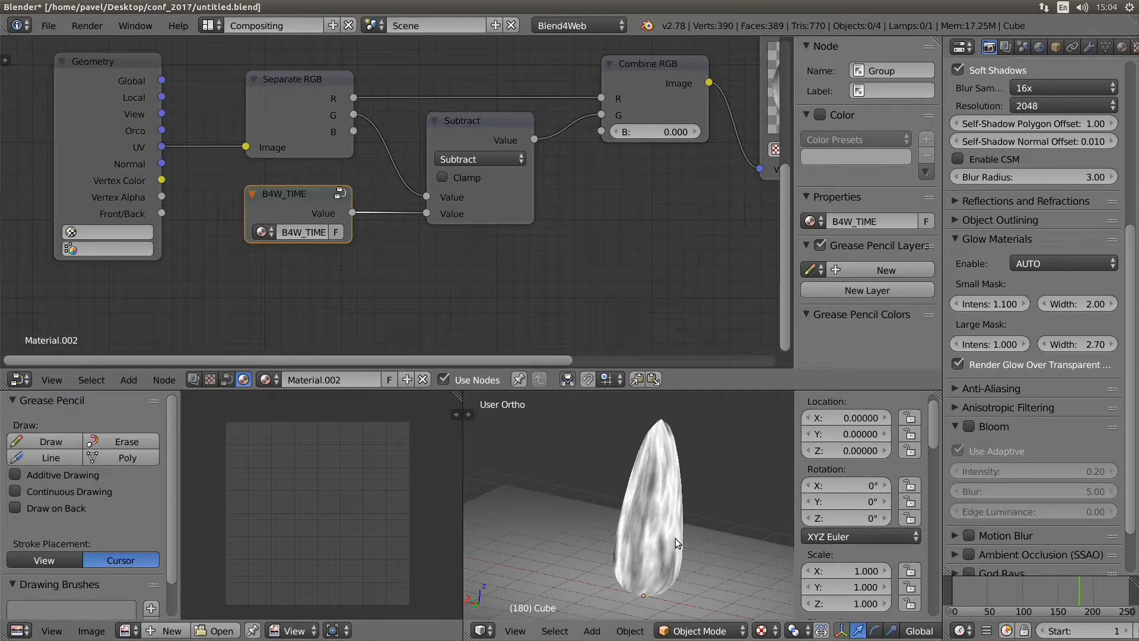
pyautogui.scroll(-7, 536, 260)
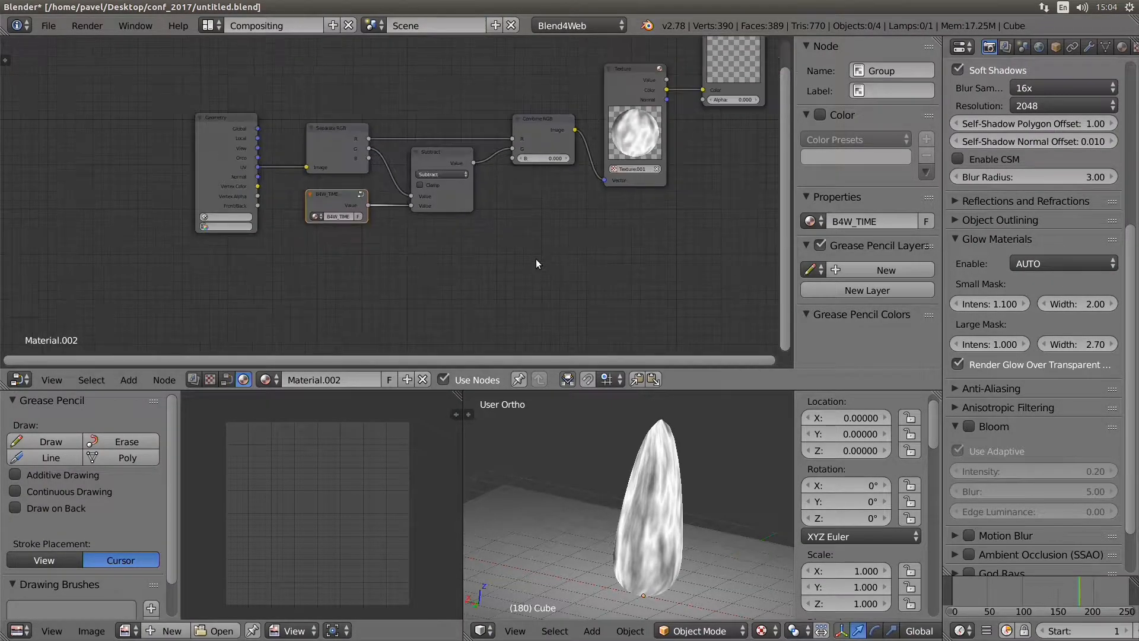
pyautogui.hotkey('ctrl', 'Up')
pyautogui.click(742, 631)
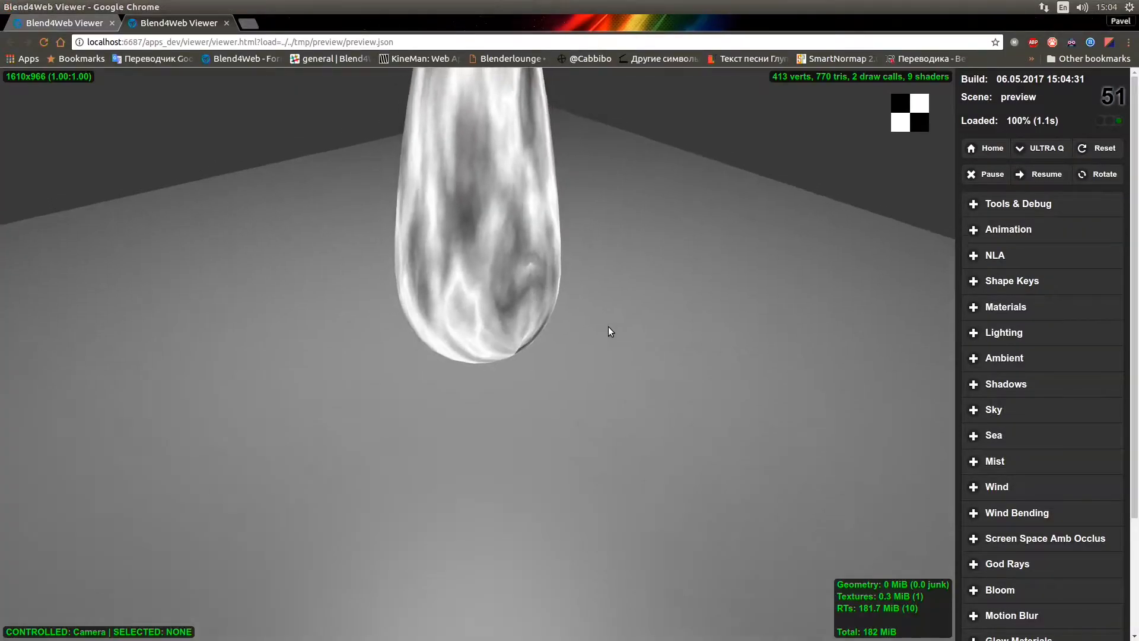
pyautogui.scroll(-5, 608, 327)
pyautogui.moveTo(537, 302); pyautogui.dragTo(551, 275)
pyautogui.click(1, 3)
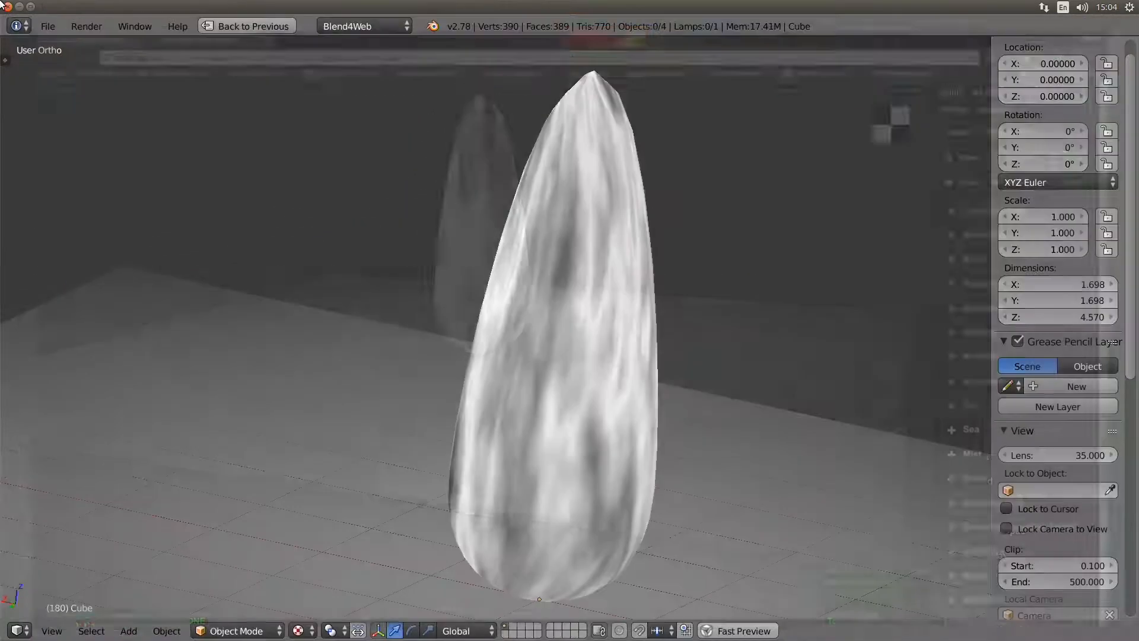
# Select the flame object in the 3D view and restore the split editor layout.
pyautogui.scroll(-4, 458, 312)
pyautogui.rightClick(500, 314)
pyautogui.hotkey('ctrl', 'Up')
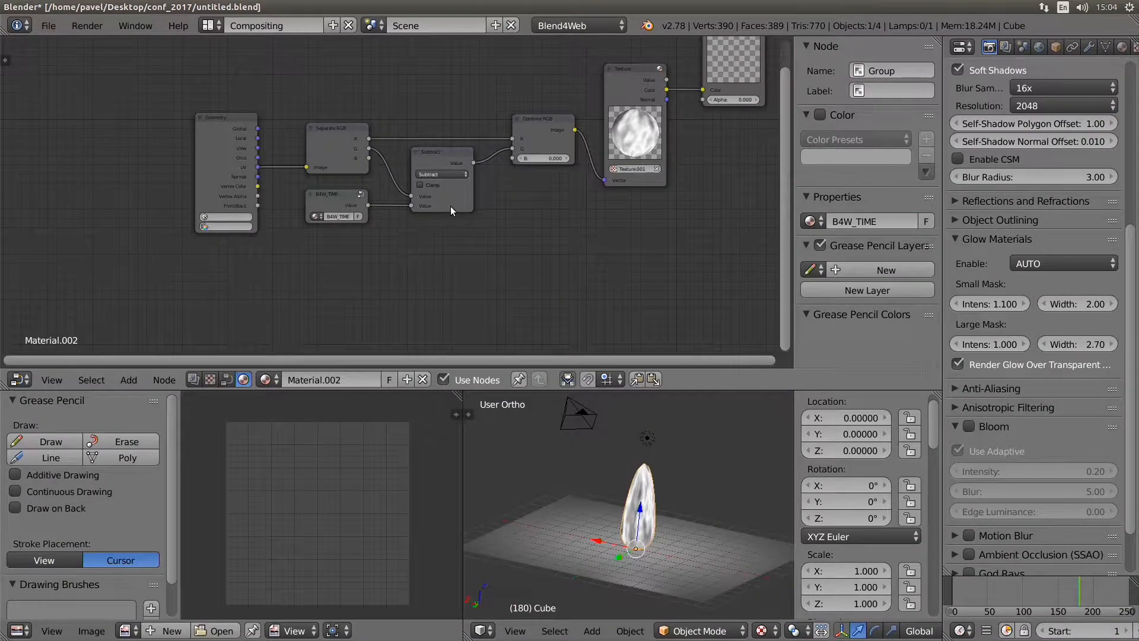
# Sketch a pointed flame outline with inner strokes in Grease Pencil above the node chain, and remove the drawing.
pyautogui.hotkey('ctrl', 'Up')
pyautogui.moveTo(434, 197); pyautogui.dragTo(411, 405, button='middle')
pyautogui.scroll(1, 411, 405)
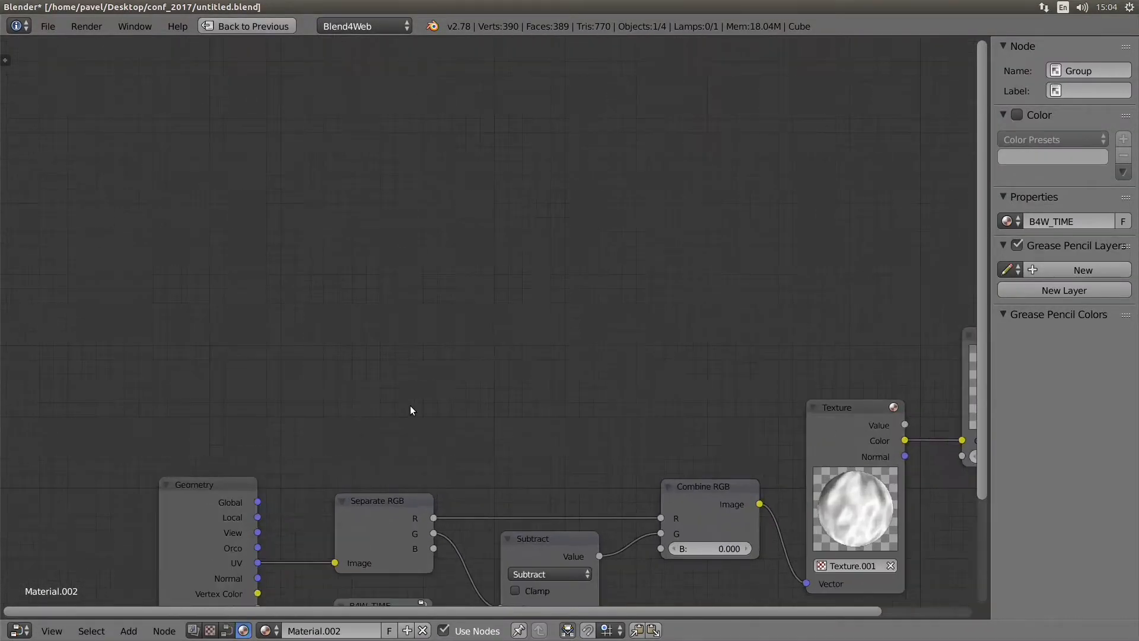
pyautogui.moveTo(460, 355); pyautogui.dragTo(428, 374, button='middle')
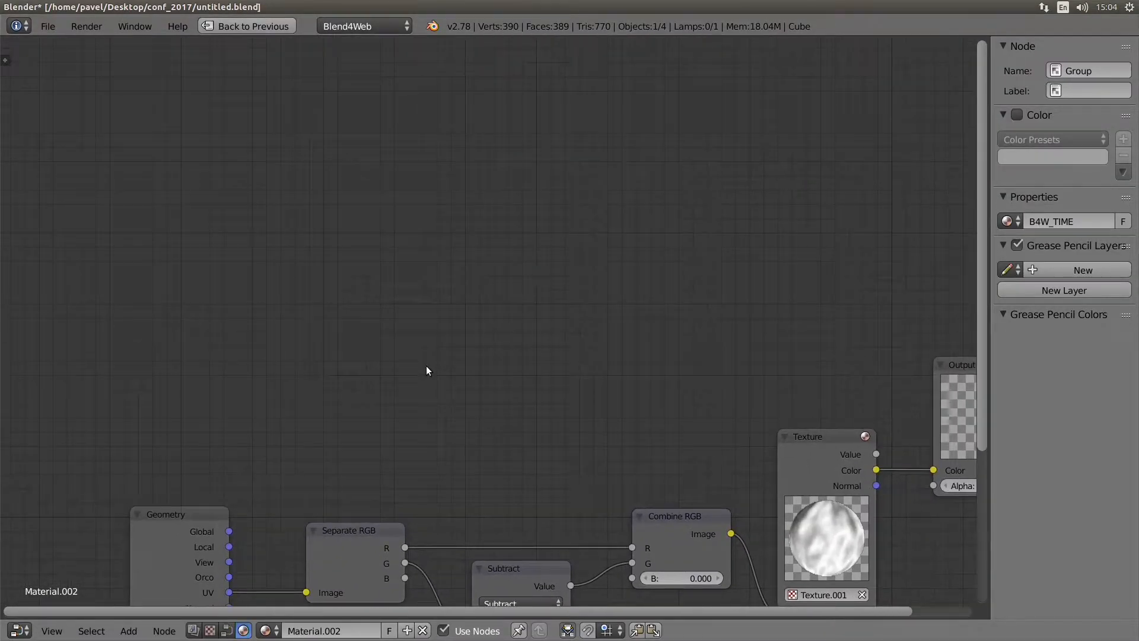
pyautogui.scroll(1, 393, 342)
pyautogui.moveTo(464, 407); pyautogui.dragTo(416, 334)
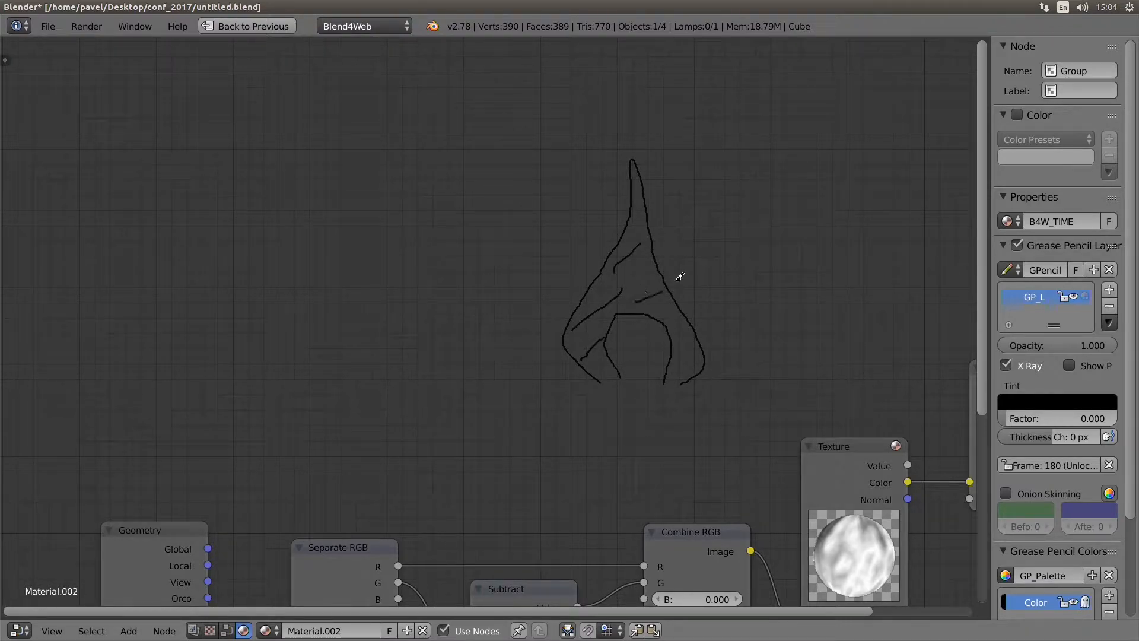
pyautogui.click(1105, 267)
# Move the Geometry node farther from Separate RGB to make room in the node chain.
pyautogui.scroll(-1, 514, 409)
pyautogui.moveTo(514, 410); pyautogui.dragTo(688, 233, button='middle')
pyautogui.click(388, 375)
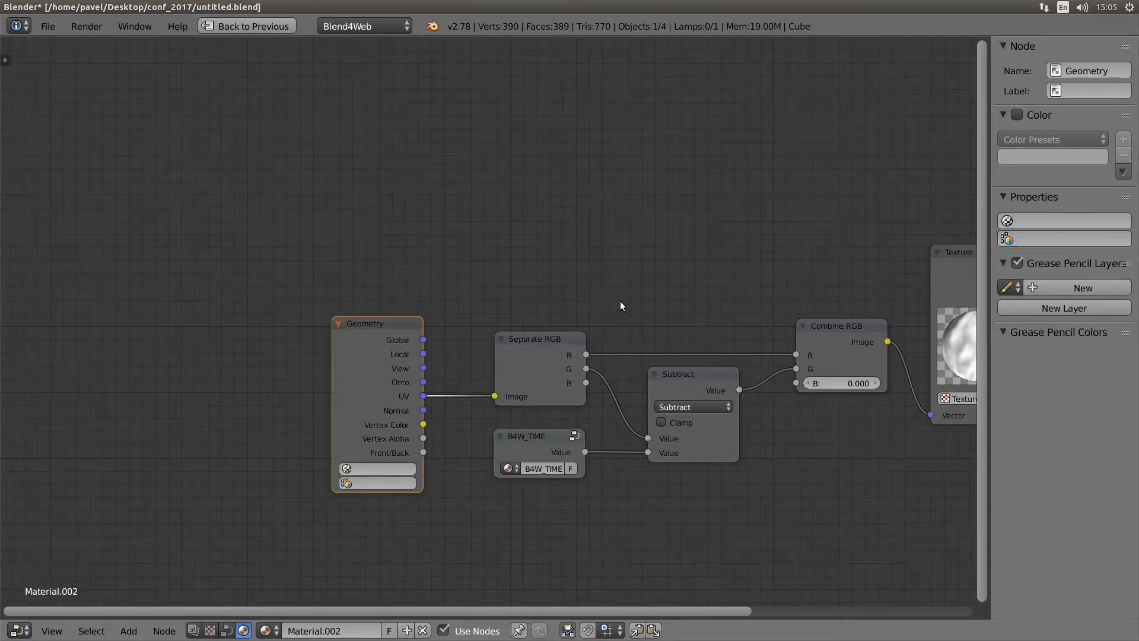
pyautogui.press('g')
pyautogui.click(522, 308)
# Add a Vector Transform node above Separate RGB, fed by the Geometry node's Normal, converting from World to Camera space.
pyautogui.hotkey('shift', 'a')
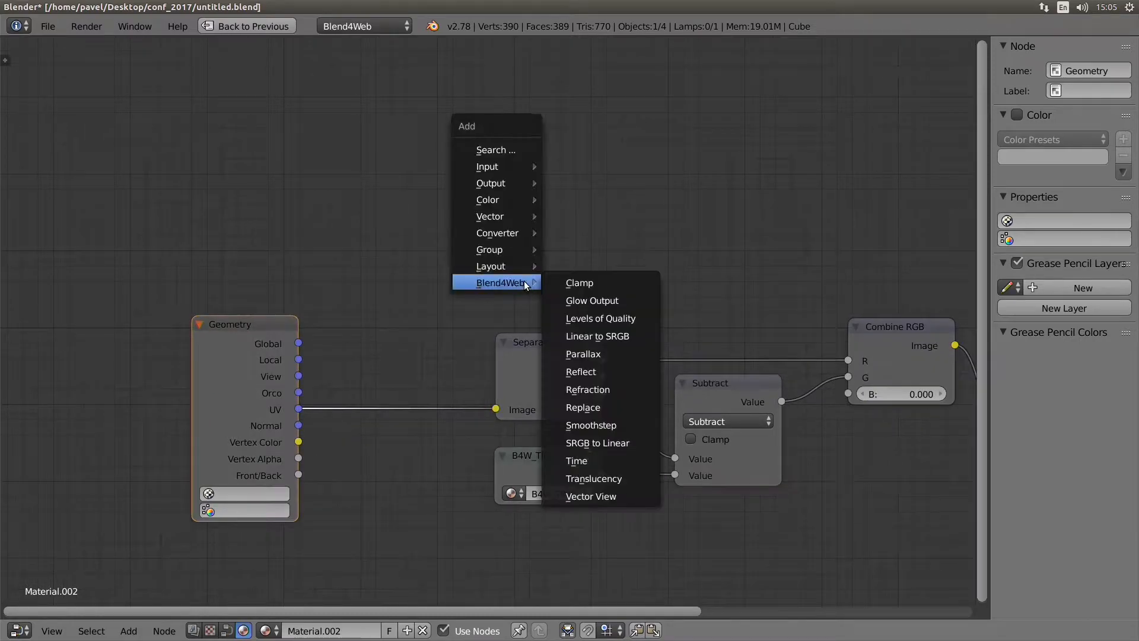
pyautogui.moveTo(520, 217)
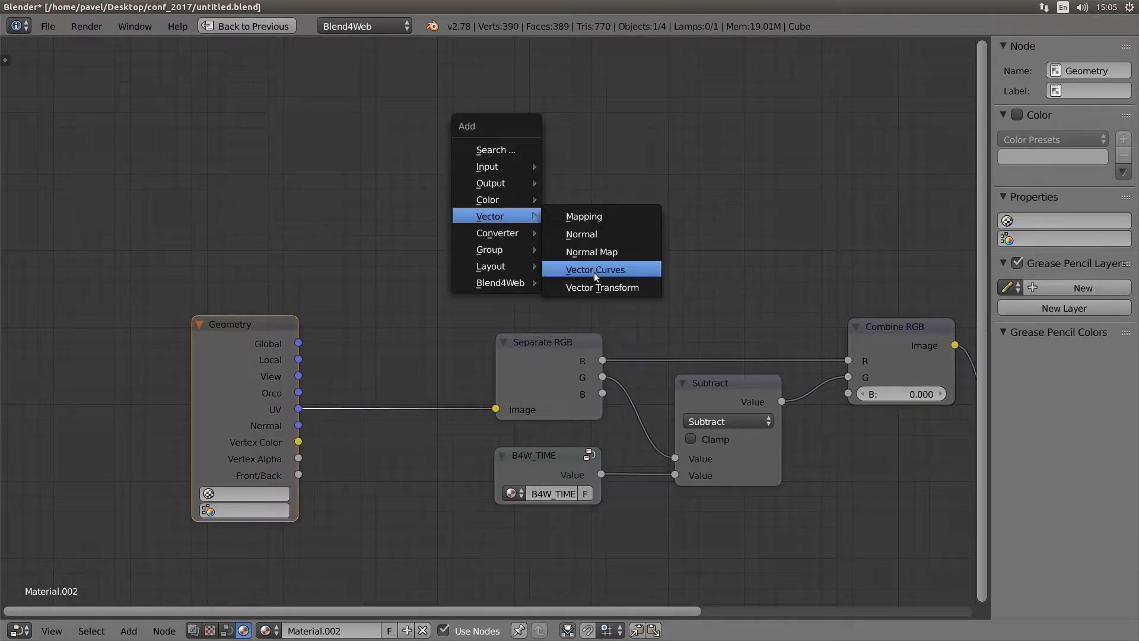
pyautogui.click(600, 287)
pyautogui.click(491, 195)
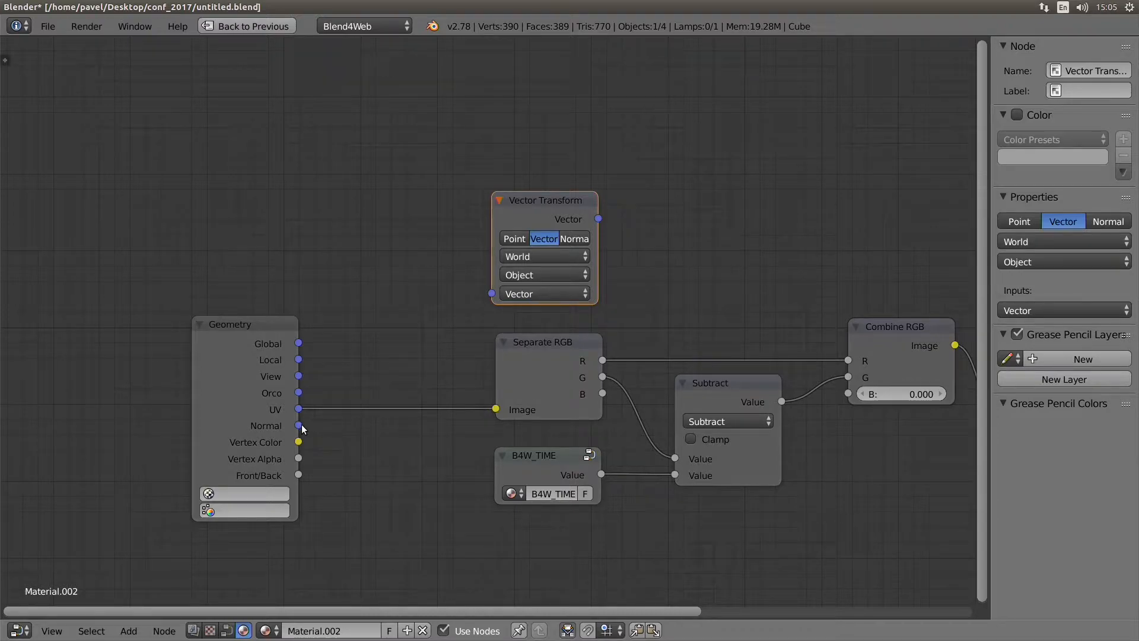
pyautogui.moveTo(300, 426); pyautogui.dragTo(496, 297)
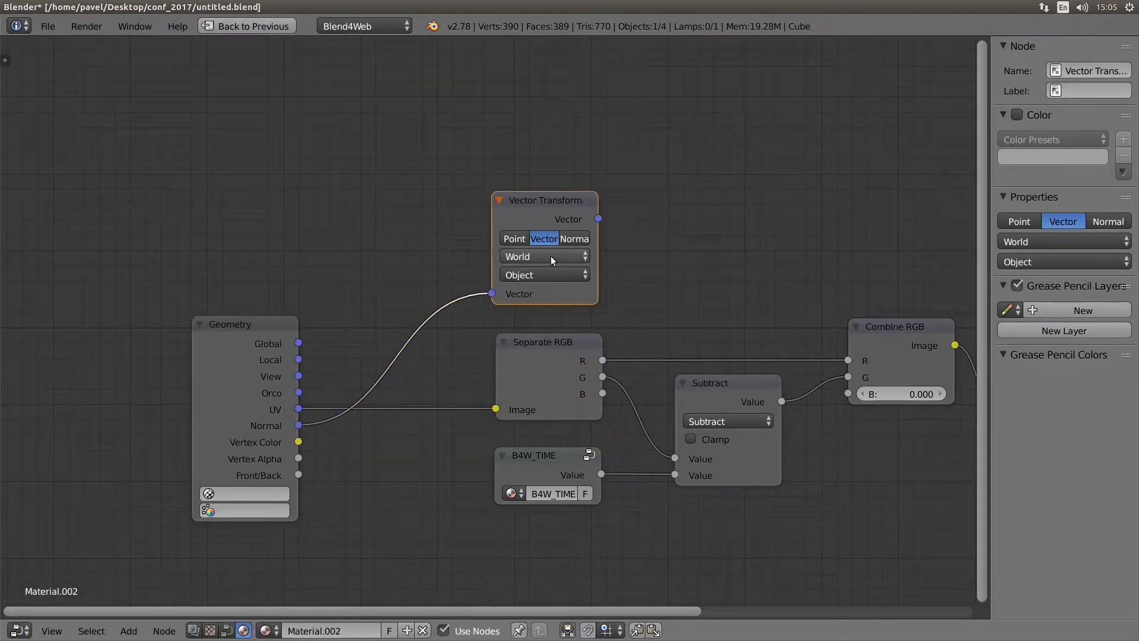
pyautogui.click(547, 273)
pyautogui.click(538, 221)
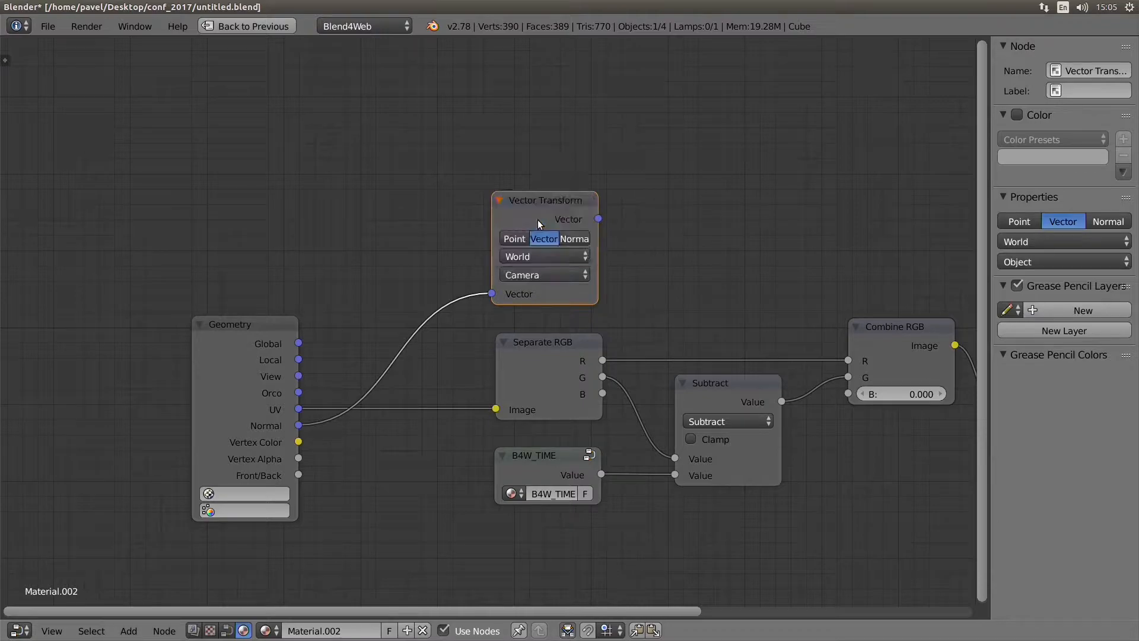
# Add a Vector Math node above the Vector Transform node and set its operation to Dot Product.
pyautogui.hotkey('shift', 'a')
pyautogui.moveTo(668, 242)
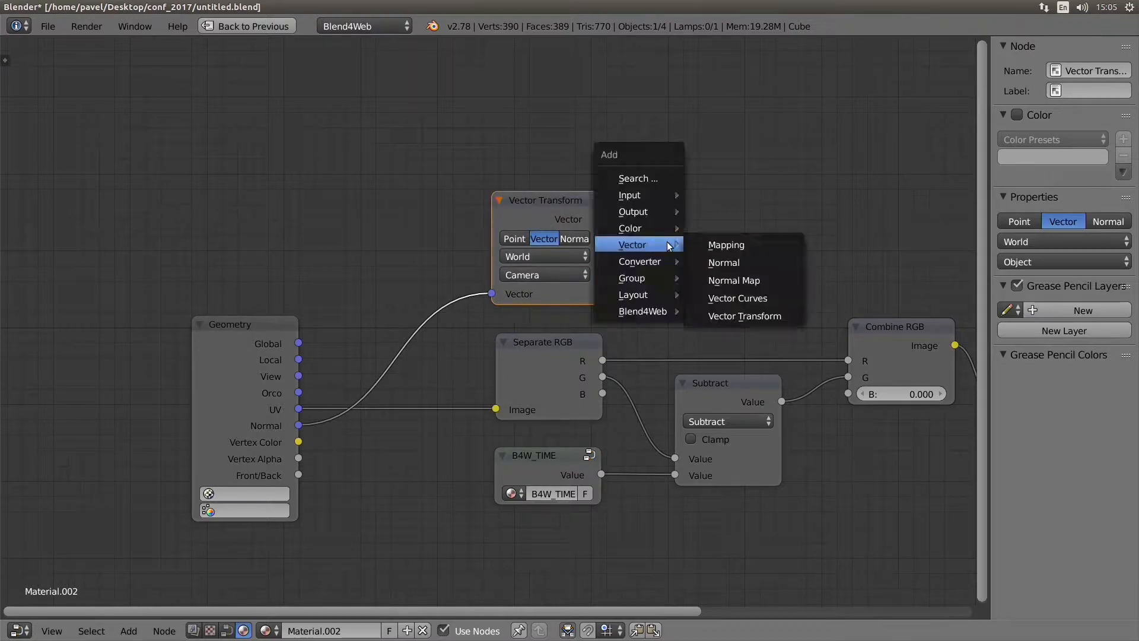
pyautogui.moveTo(664, 262)
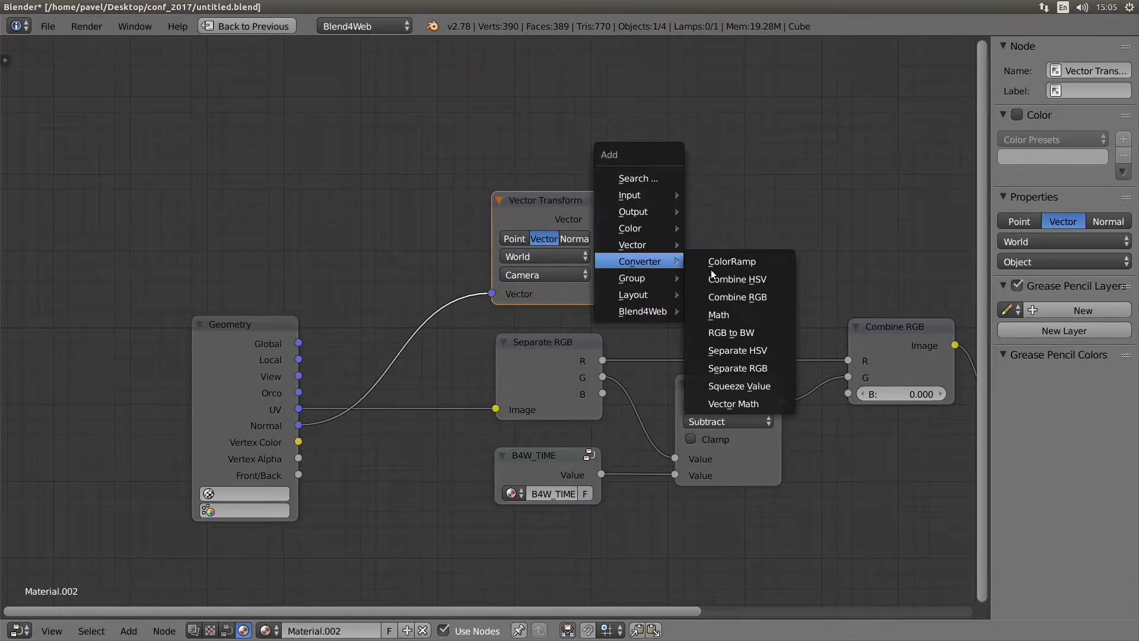
pyautogui.click(741, 403)
pyautogui.click(652, 102)
pyautogui.moveTo(653, 104); pyautogui.dragTo(639, 155, button='middle')
pyautogui.click(688, 222)
pyautogui.click(676, 149)
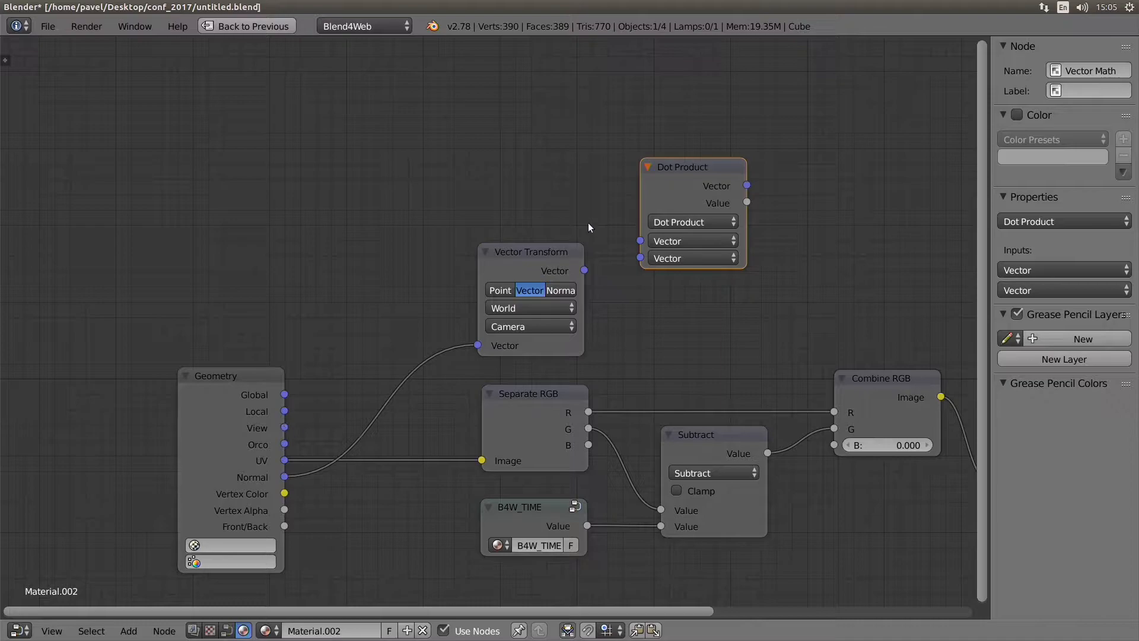
pyautogui.moveTo(678, 170); pyautogui.dragTo(644, 125)
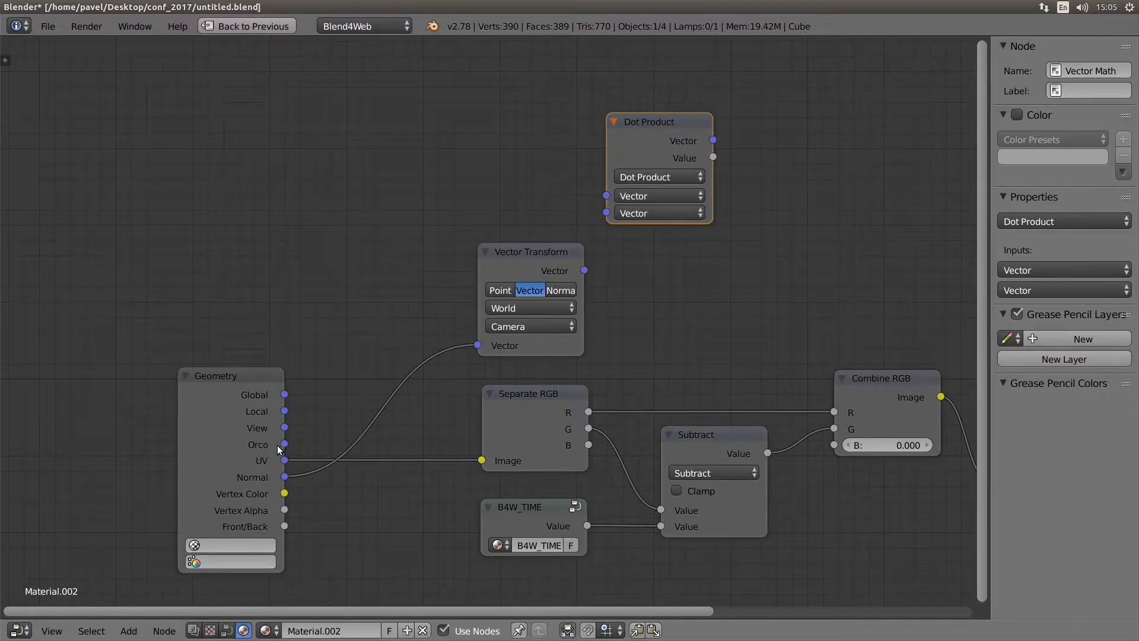
# Connect the Geometry node's View and the Vector Transform output to the two Dot Product inputs.
pyautogui.moveTo(285, 429); pyautogui.dragTo(599, 198)
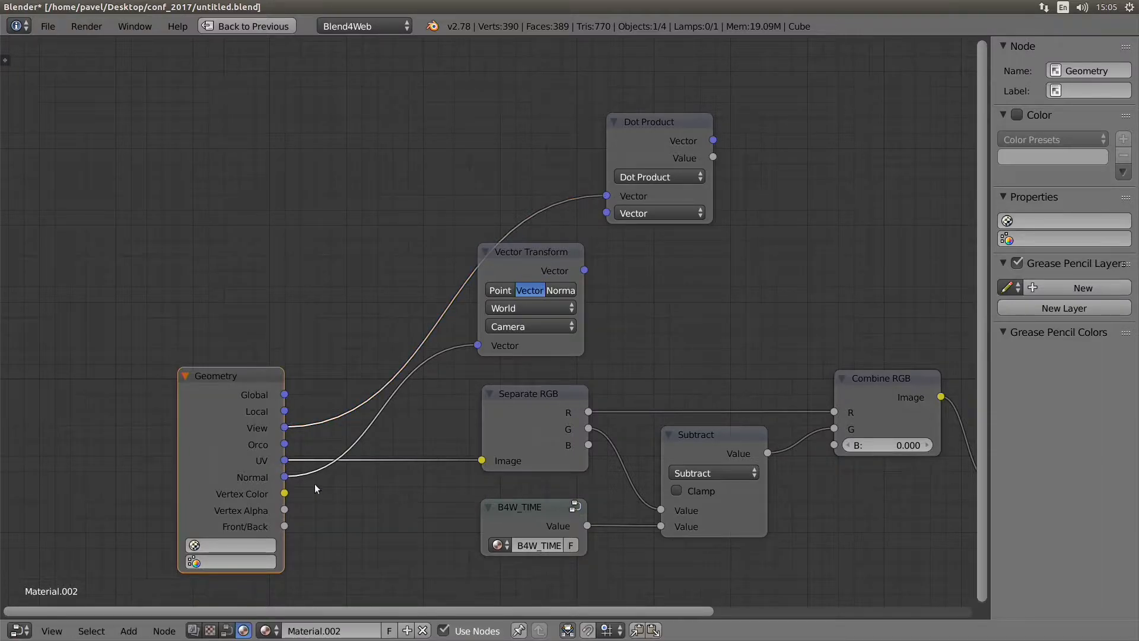
pyautogui.moveTo(585, 272); pyautogui.dragTo(620, 271)
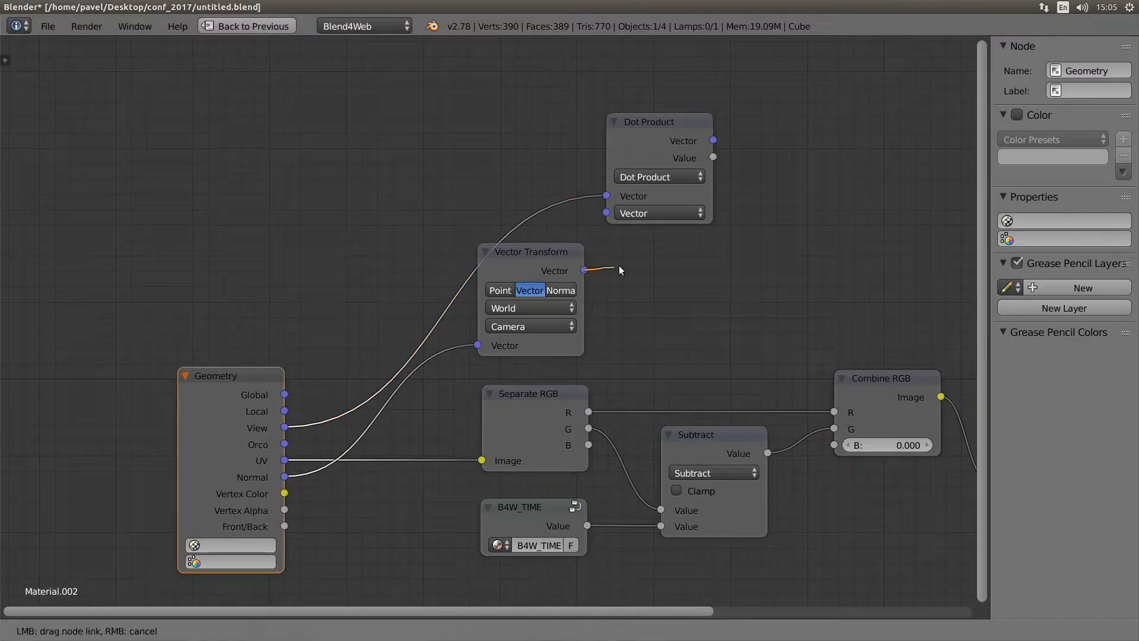
pyautogui.moveTo(608, 221); pyautogui.dragTo(607, 213)
# Duplicate the Output node, place the copy beside Dot Product, and connect the Dot Product Value to its Color.
pyautogui.moveTo(607, 212); pyautogui.dragTo(565, 251, button='middle')
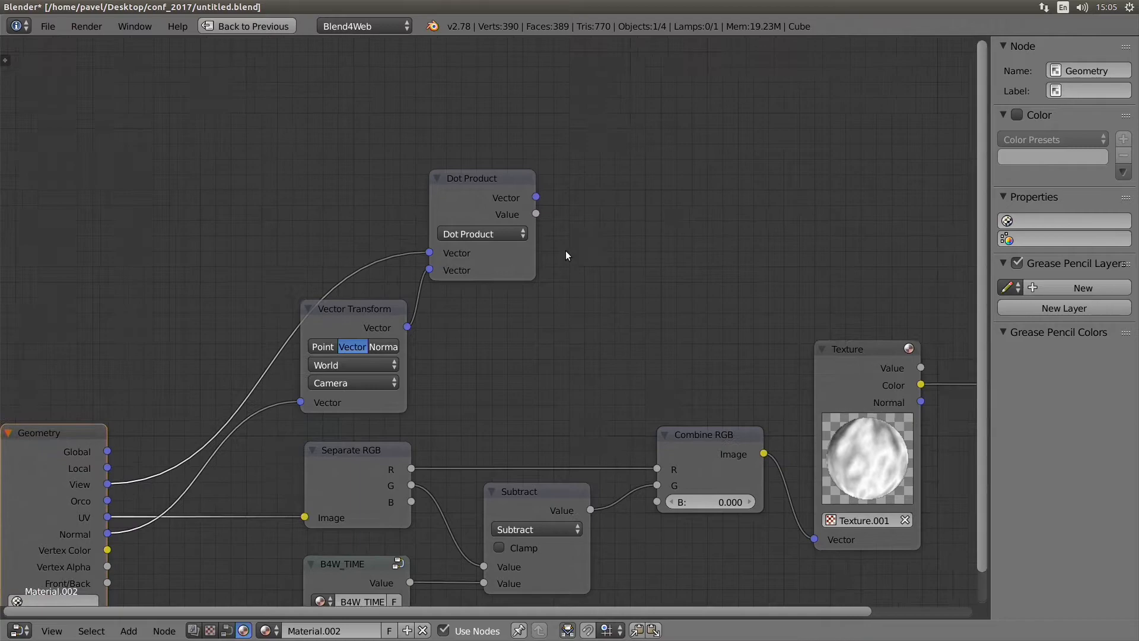
pyautogui.scroll(-5, 603, 275)
pyautogui.moveTo(693, 208); pyautogui.dragTo(665, 220, button='middle')
pyautogui.rightClick(802, 299)
pyautogui.hotkey('shift', 'd')
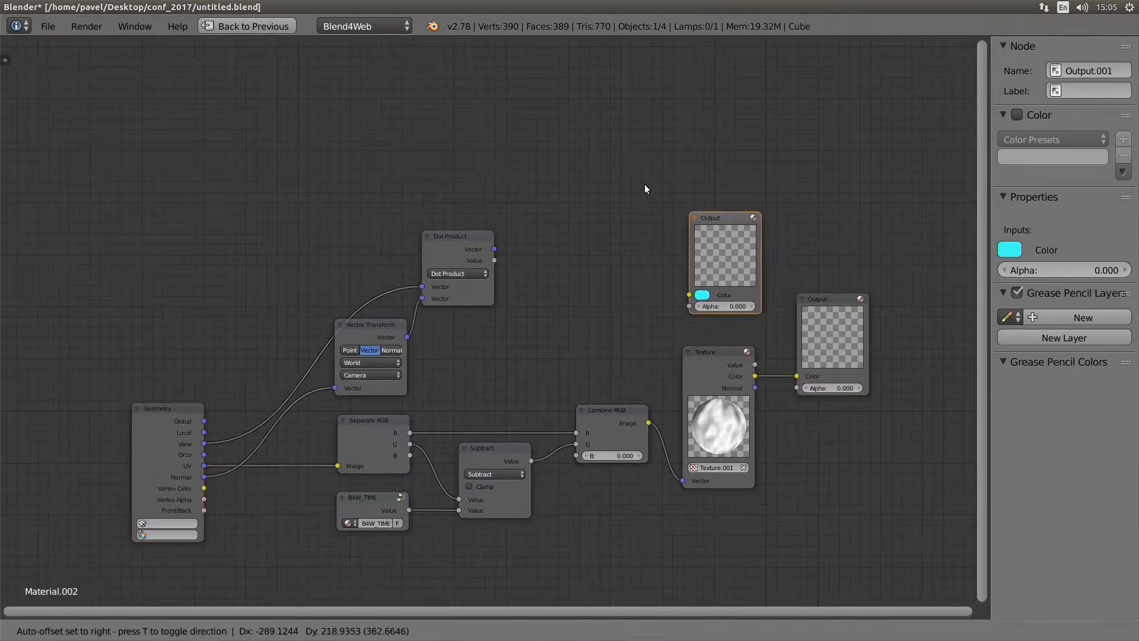
pyautogui.click(647, 197)
pyautogui.moveTo(501, 262); pyautogui.dragTo(643, 278)
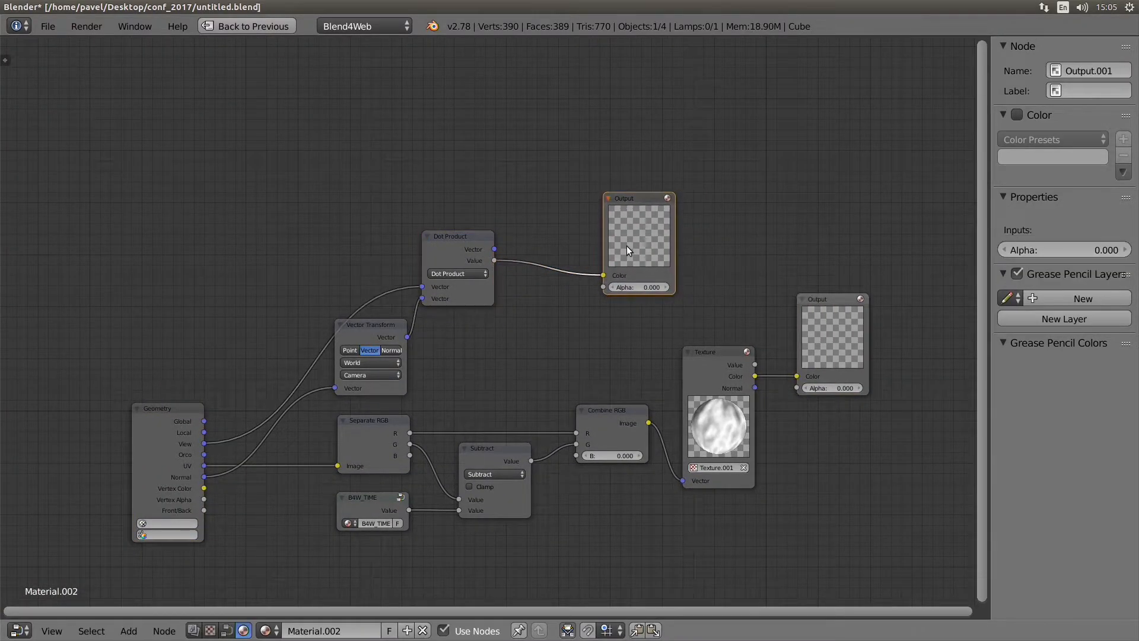
# Insert a Math node set to Add between the Dot Product node's Value and the upper Output node's Color.
pyautogui.hotkey('ctrl', 'Up')
pyautogui.hotkey('ctrl', 'Up')
pyautogui.moveTo(675, 390); pyautogui.dragTo(688, 357, button='middle')
pyautogui.hotkey('ctrl', 'Up')
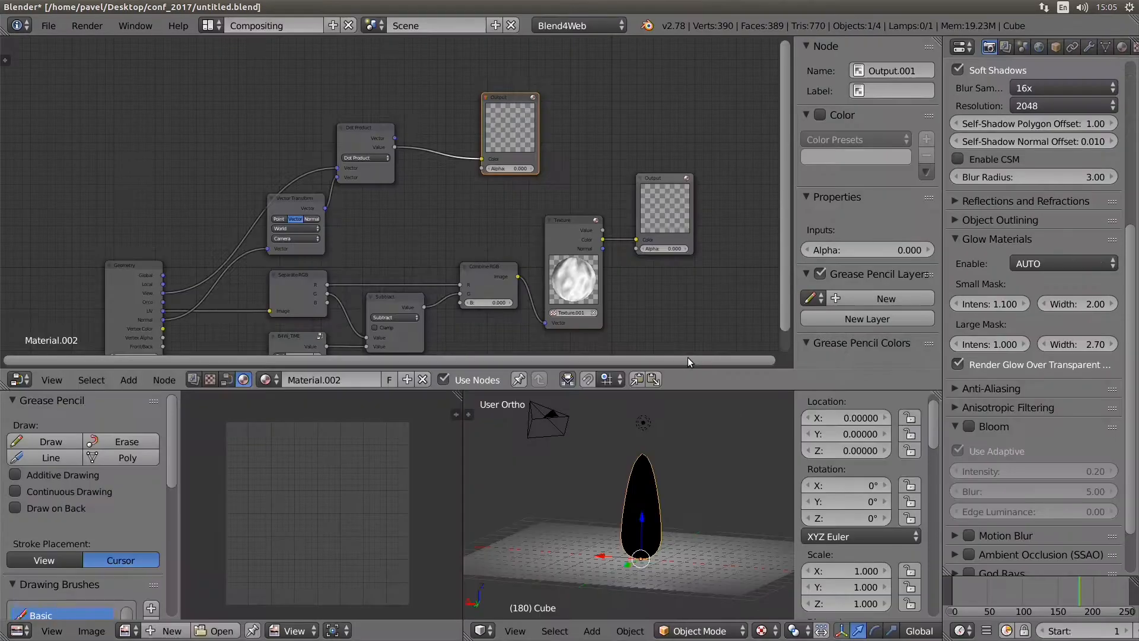
pyautogui.moveTo(540, 141); pyautogui.dragTo(561, 227, button='middle')
pyautogui.moveTo(549, 207); pyautogui.dragTo(579, 197)
pyautogui.scroll(2, 580, 197)
pyautogui.hotkey('shift', 'a')
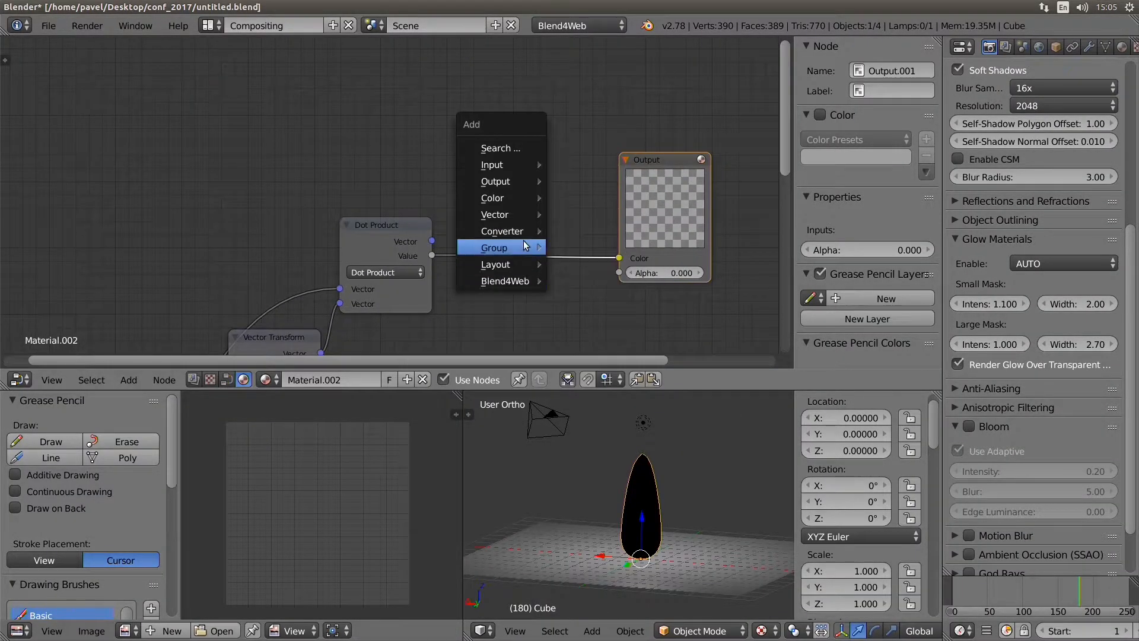
pyautogui.moveTo(522, 231)
pyautogui.click(595, 277)
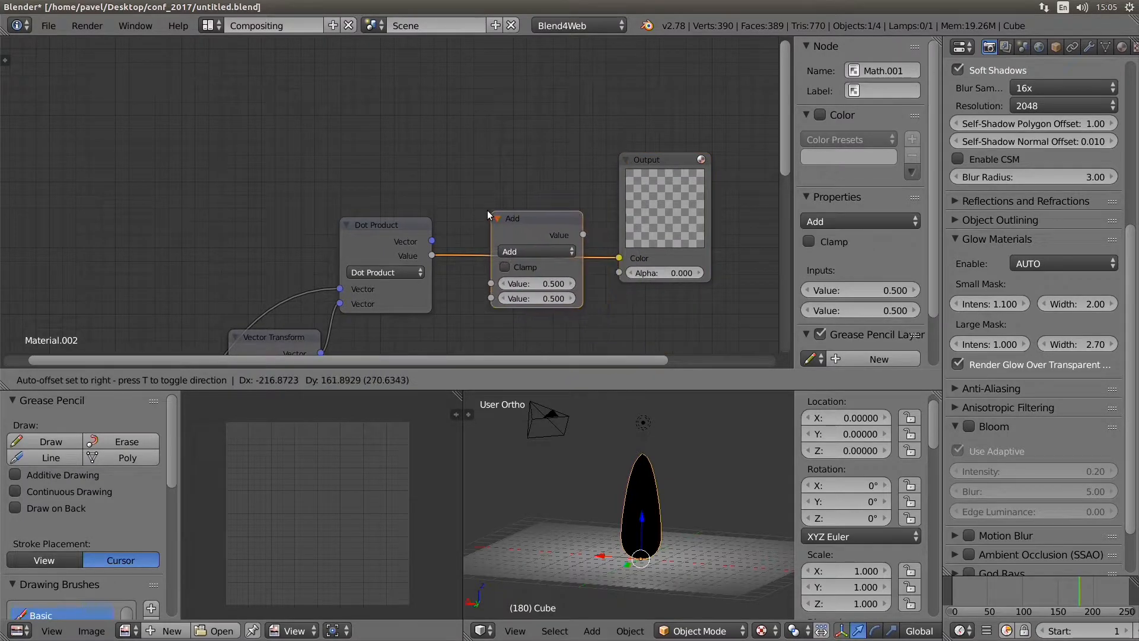
pyautogui.click(532, 262)
# Set the Add node's second value to 0.910 and inspect the flame's shading in an enlarged 3D view.
pyautogui.scroll(1, 532, 262)
pyautogui.scroll(4, 629, 475)
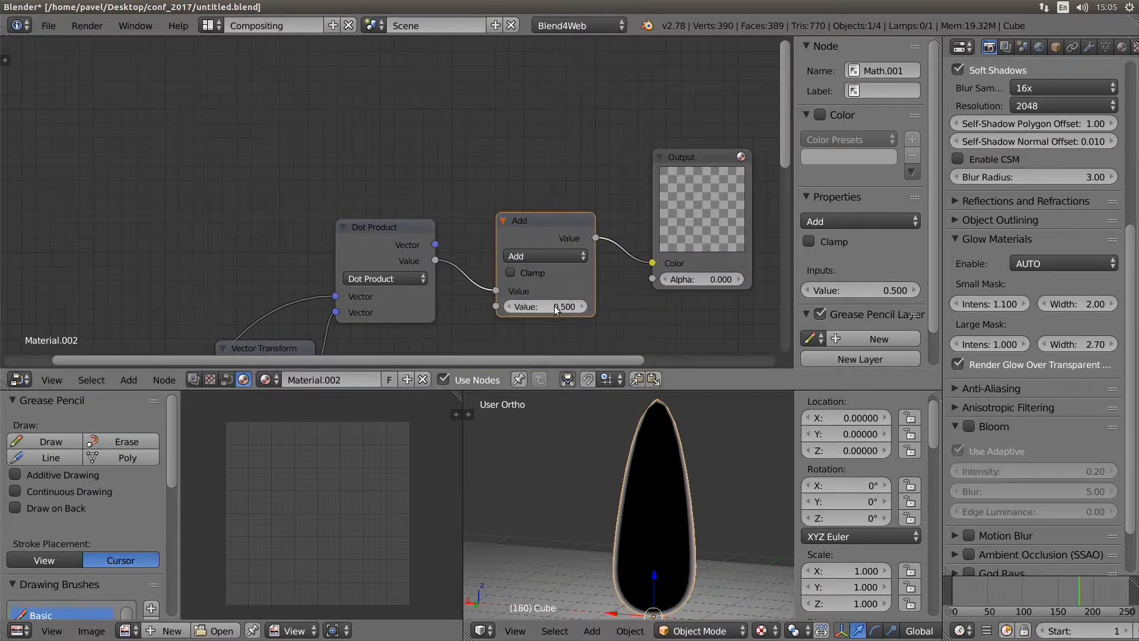
pyautogui.moveTo(528, 307); pyautogui.dragTo(562, 308)
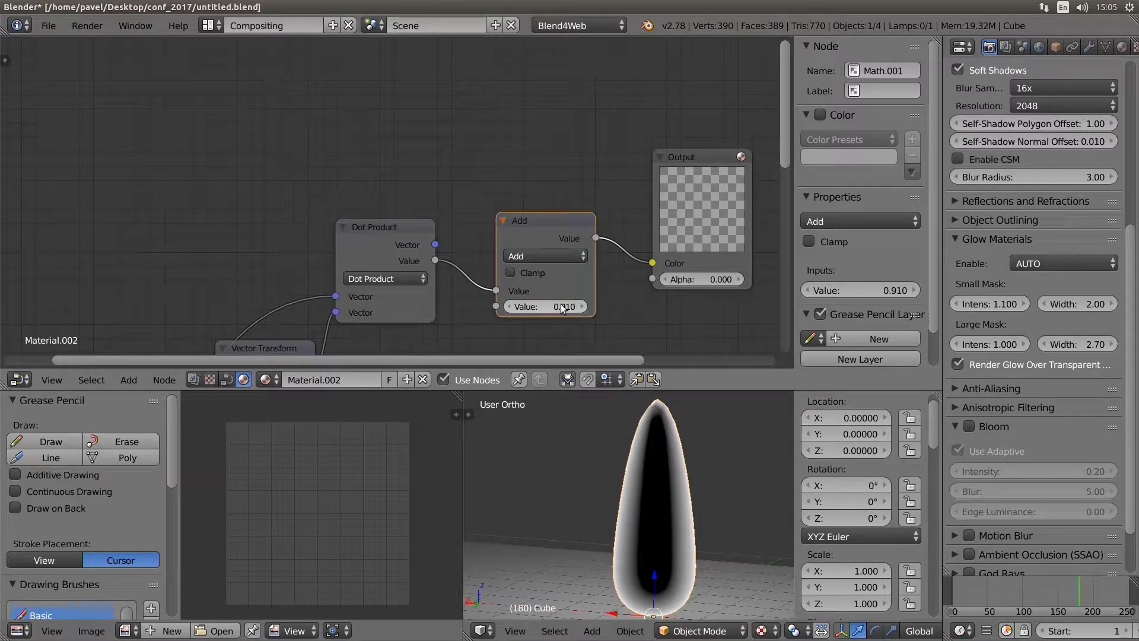
pyautogui.hotkey('ctrl', 'space')
pyautogui.moveTo(639, 439); pyautogui.dragTo(615, 341, button='middle')
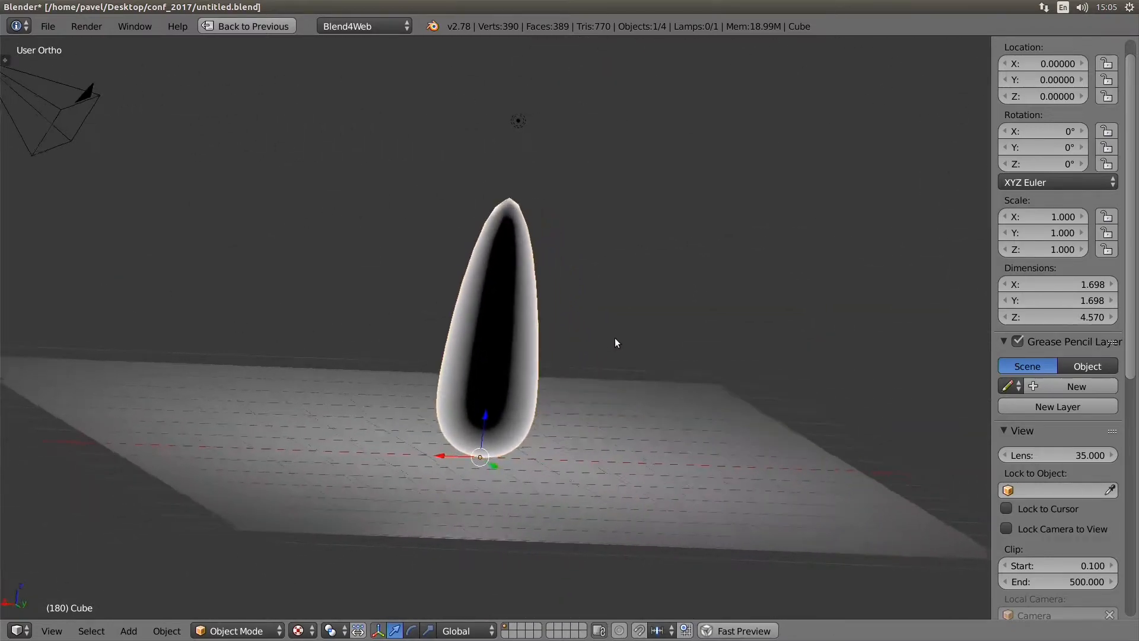
pyautogui.hotkey('ctrl', 'space')
# Duplicate the Add node and insert the copy between the first Add node and the upper Output node.
pyautogui.press('Home')
pyautogui.hotkey('shift', 'd')
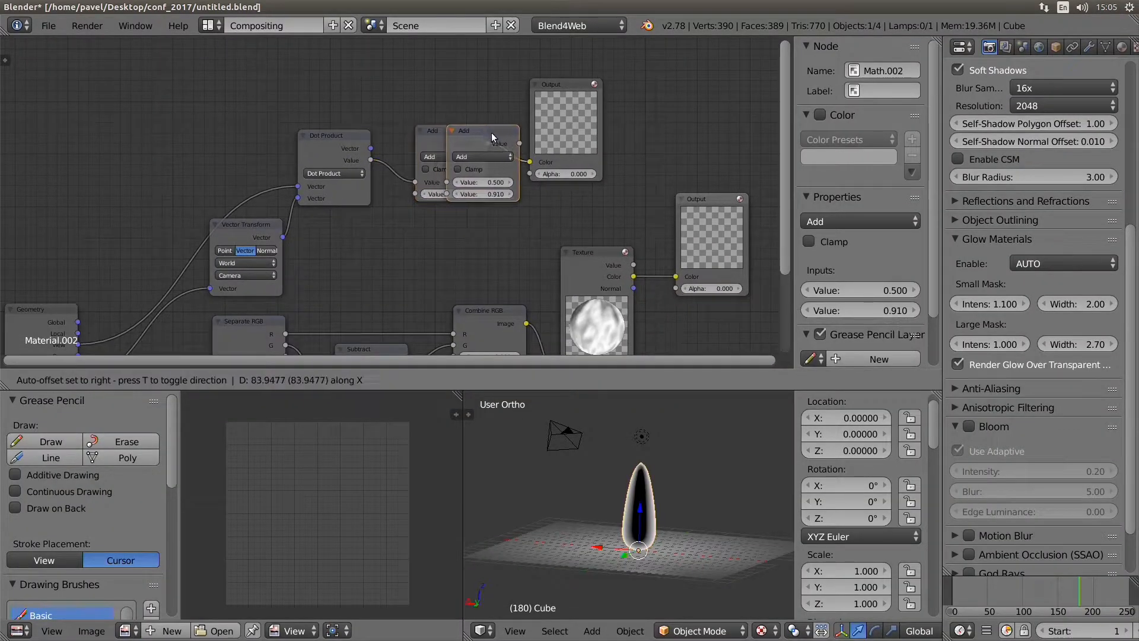
pyautogui.click(518, 138)
pyautogui.moveTo(403, 221); pyautogui.dragTo(418, 197, button='middle')
pyautogui.scroll(1, 418, 197)
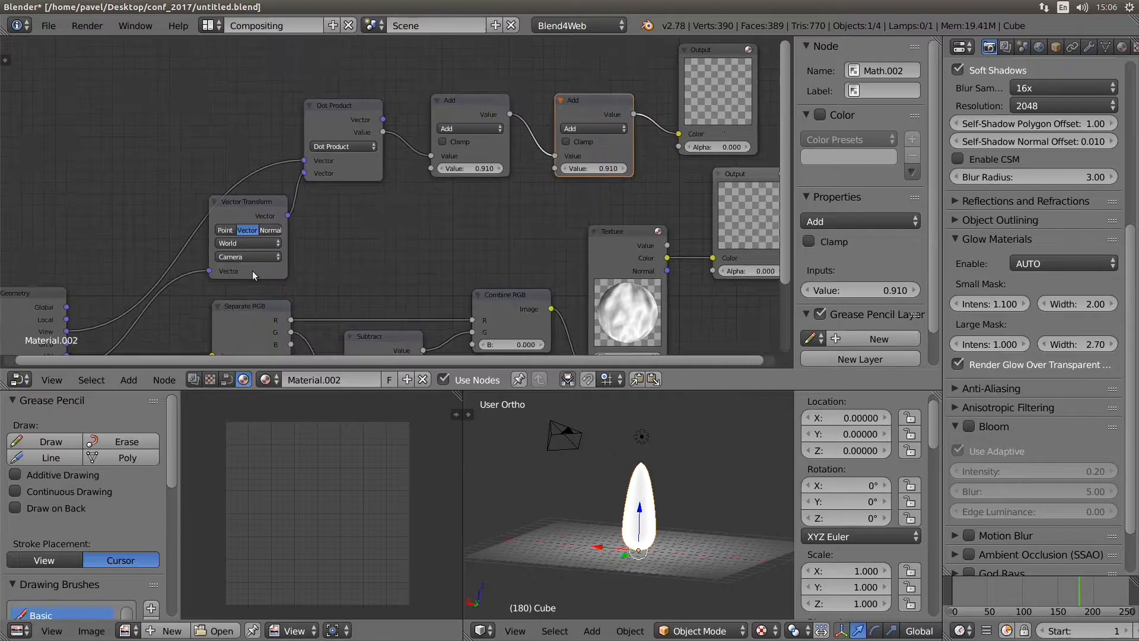
# Duplicate the Separate RGB node, place the copy beside Vector Transform, and feed its Image from the Geometry node's Orco output.
pyautogui.moveTo(252, 270); pyautogui.dragTo(353, 177, button='middle')
pyautogui.moveTo(444, 204); pyautogui.dragTo(453, 217, button='middle')
pyautogui.rightClick(357, 246)
pyautogui.moveTo(357, 248); pyautogui.dragTo(378, 271, button='middle')
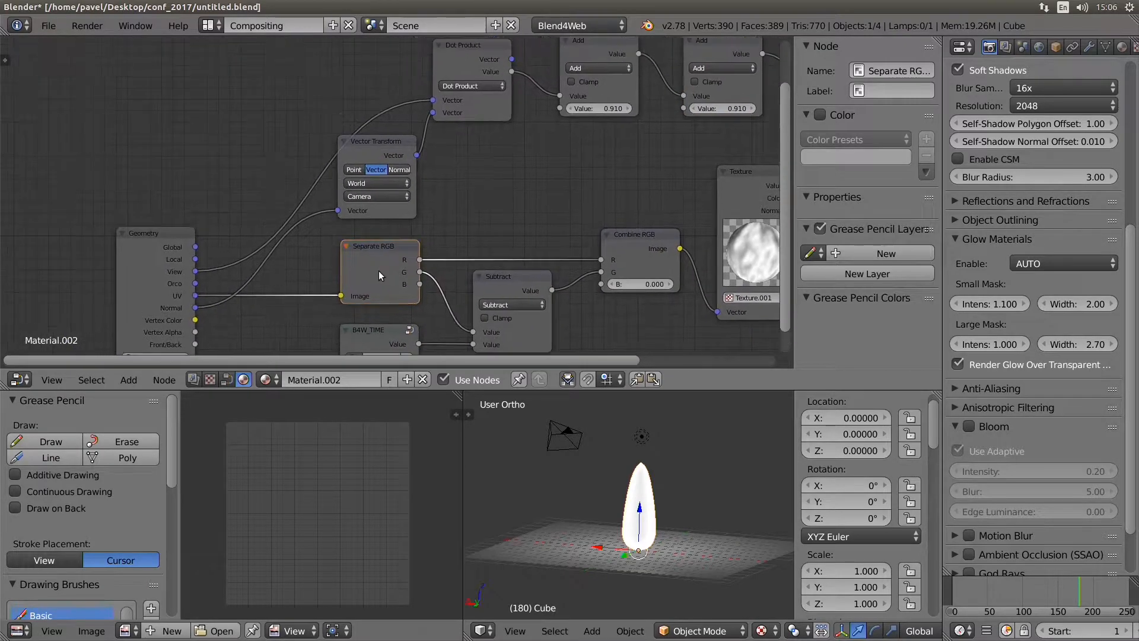
pyautogui.hotkey('shift', 'd')
pyautogui.click(215, 79)
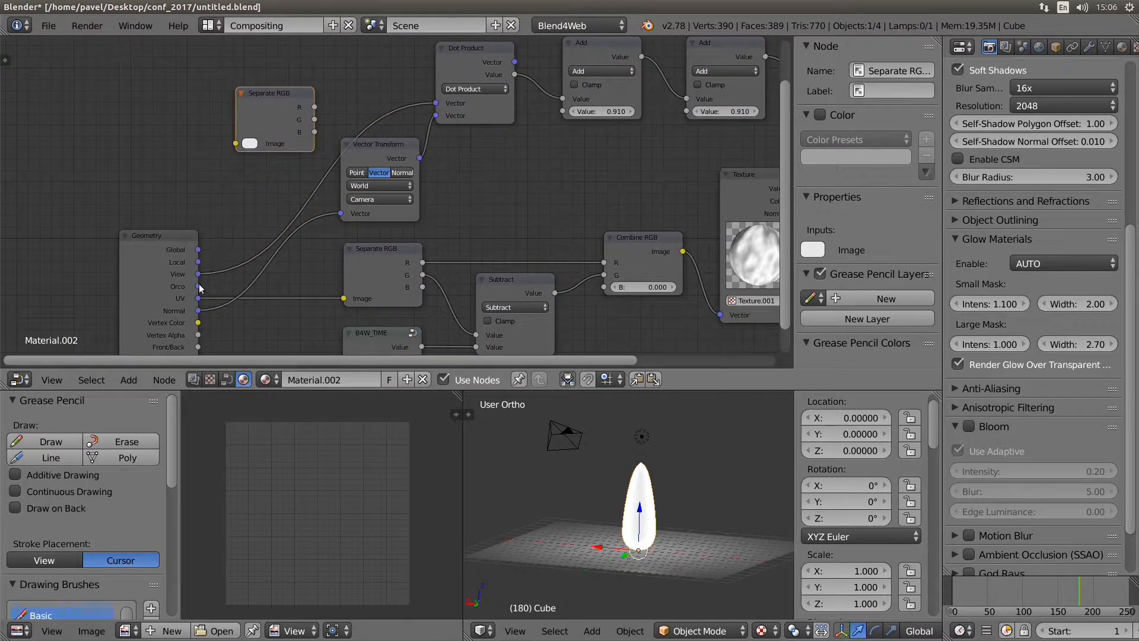
pyautogui.moveTo(199, 287); pyautogui.dragTo(492, 173)
pyautogui.moveTo(590, 172); pyautogui.dragTo(417, 267, button='middle')
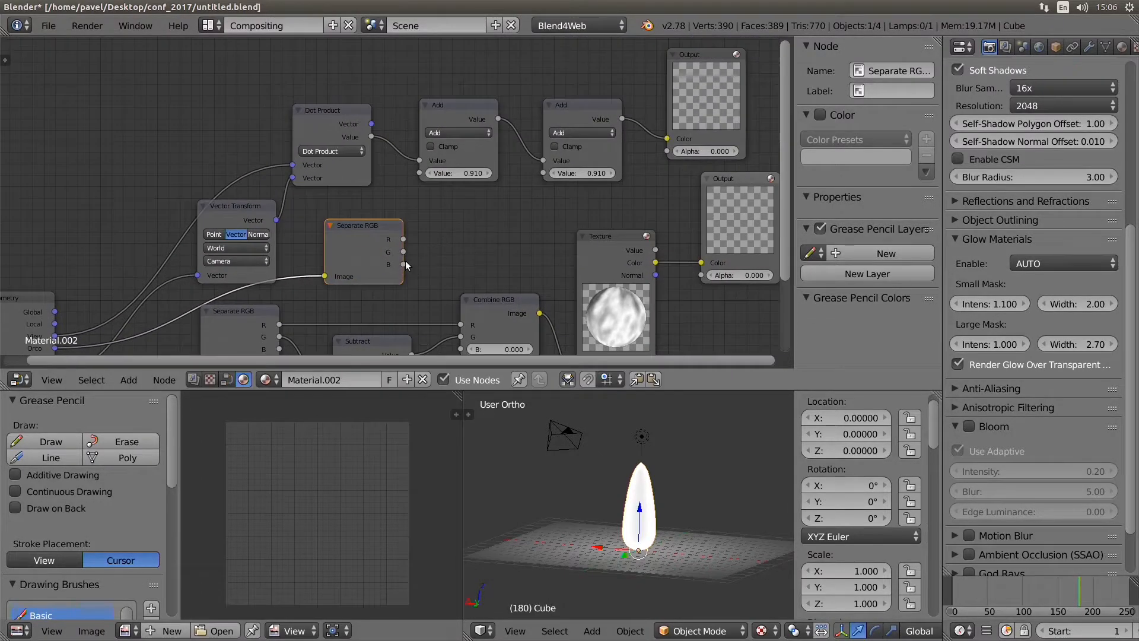
# Connect the new Separate RGB node's B output to the second Add node's lower Value, and set the first Add node's value to 0.730.
pyautogui.moveTo(403, 265); pyautogui.dragTo(447, 254)
pyautogui.moveTo(518, 187); pyautogui.dragTo(540, 175)
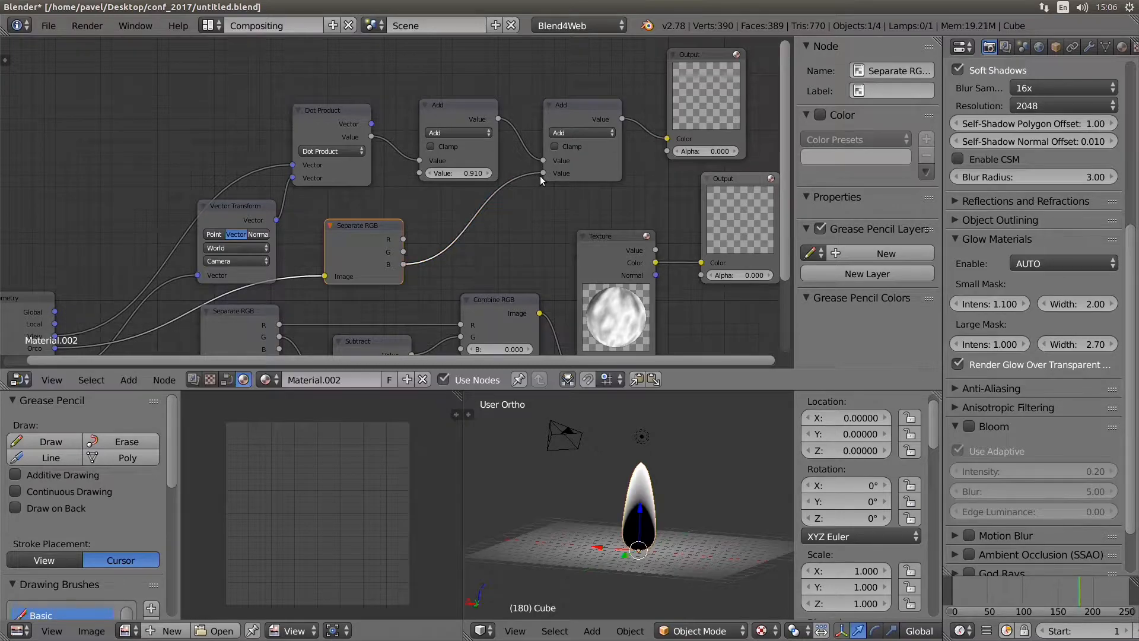
pyautogui.scroll(3, 668, 508)
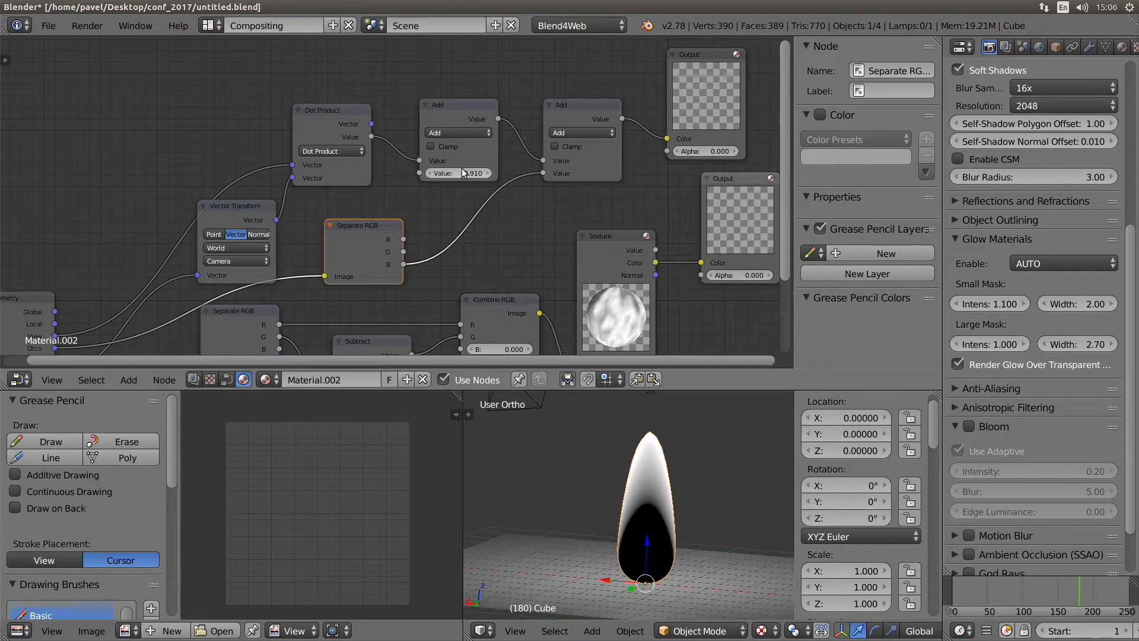
pyautogui.moveTo(463, 173)
pyautogui.mouseDown()
pyautogui.moveTo(484, 173)
pyautogui.moveTo(415, 173)
pyautogui.moveTo(474, 173)
pyautogui.mouseUp()
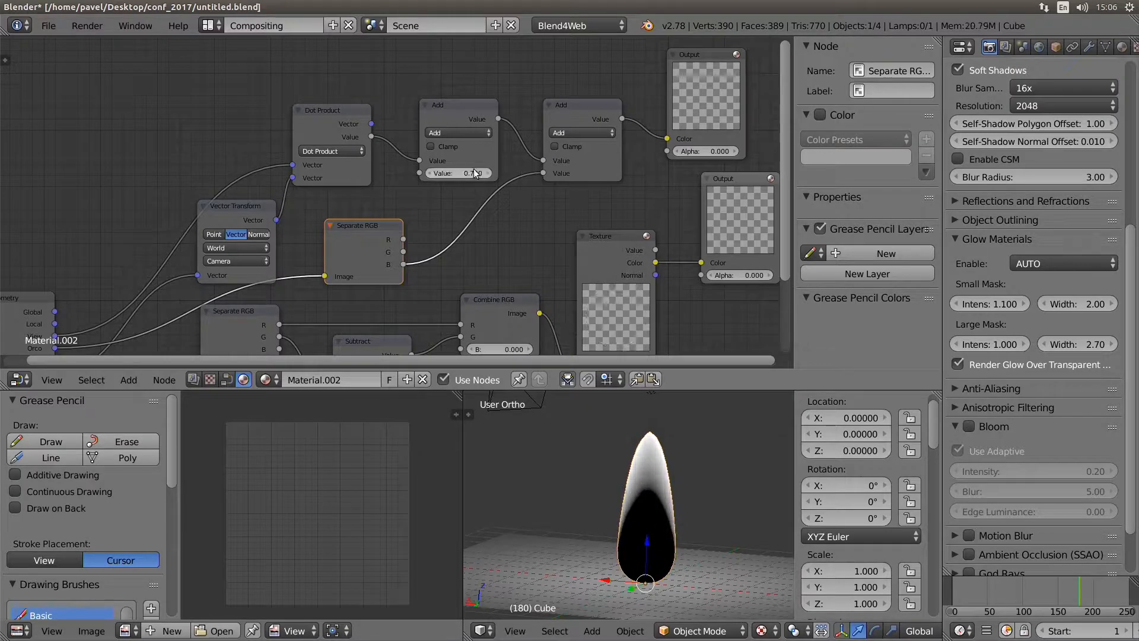
# Insert a copy of the first Add node between Separate RGB's B output and the second Add node, set to Multiply with value 1.130.
pyautogui.click(449, 113)
pyautogui.hotkey('shift', 'd')
pyautogui.click(471, 216)
pyautogui.click(479, 235)
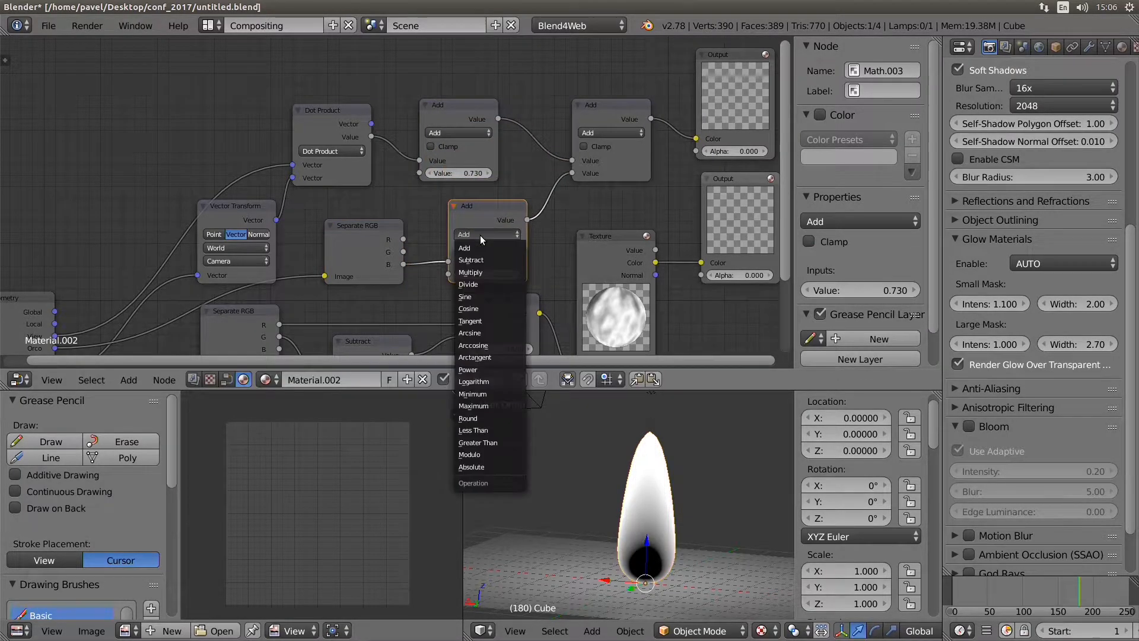
pyautogui.click(470, 272)
pyautogui.moveTo(498, 274)
pyautogui.mouseDown()
pyautogui.moveTo(534, 274)
pyautogui.moveTo(486, 275)
pyautogui.mouseUp()
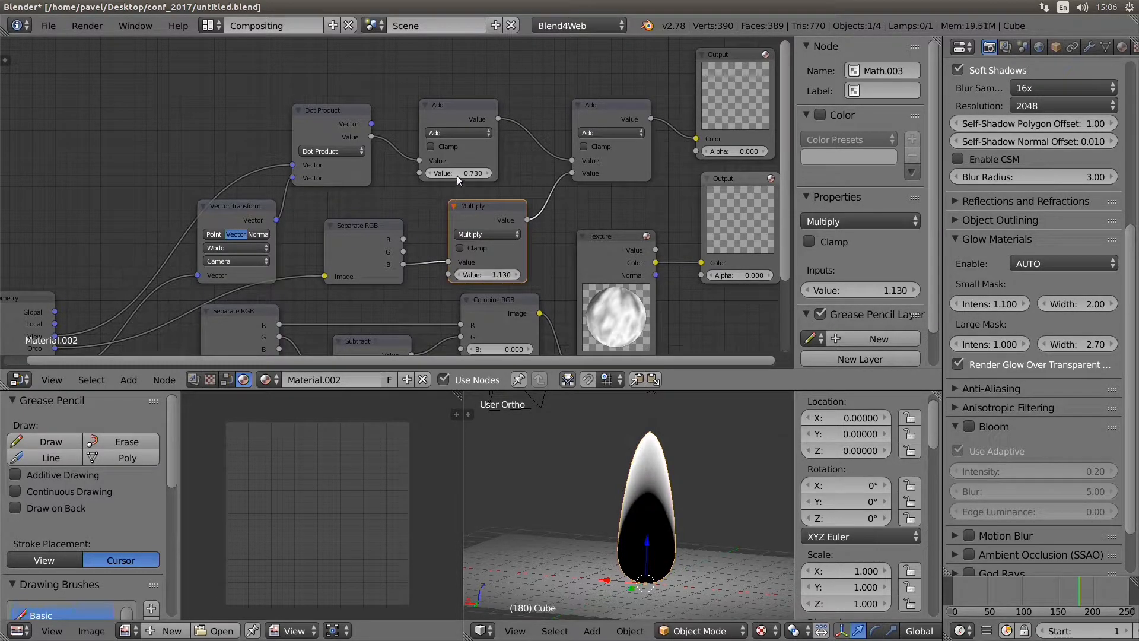
# Adjust the gradient by setting the first Add node's value to 1.010 and the Multiply node's value to 0.750.
pyautogui.click(453, 165)
pyautogui.moveTo(459, 173); pyautogui.dragTo(461, 173)
pyautogui.moveTo(503, 275); pyautogui.dragTo(524, 275)
pyautogui.moveTo(461, 174); pyautogui.dragTo(475, 174)
pyautogui.moveTo(488, 275); pyautogui.dragTo(468, 275)
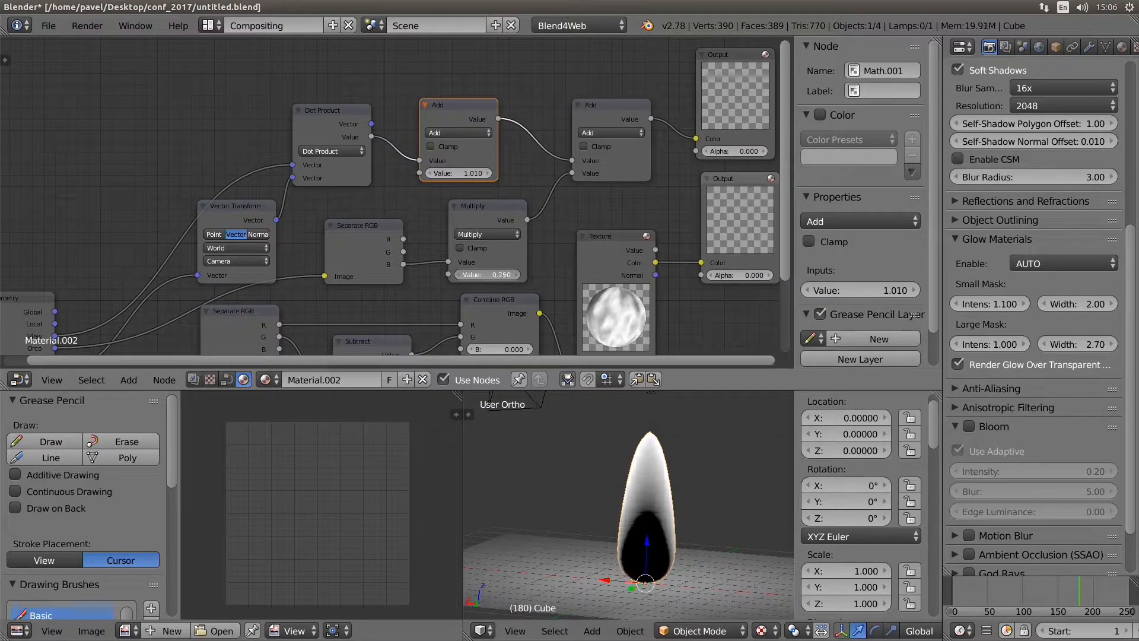
# Delete the upper Output node and move the remaining Output node well away from the Texture node to make room.
pyautogui.moveTo(534, 252); pyautogui.dragTo(329, 241, button='middle')
pyautogui.scroll(-5, 392, 241)
pyautogui.click(467, 127)
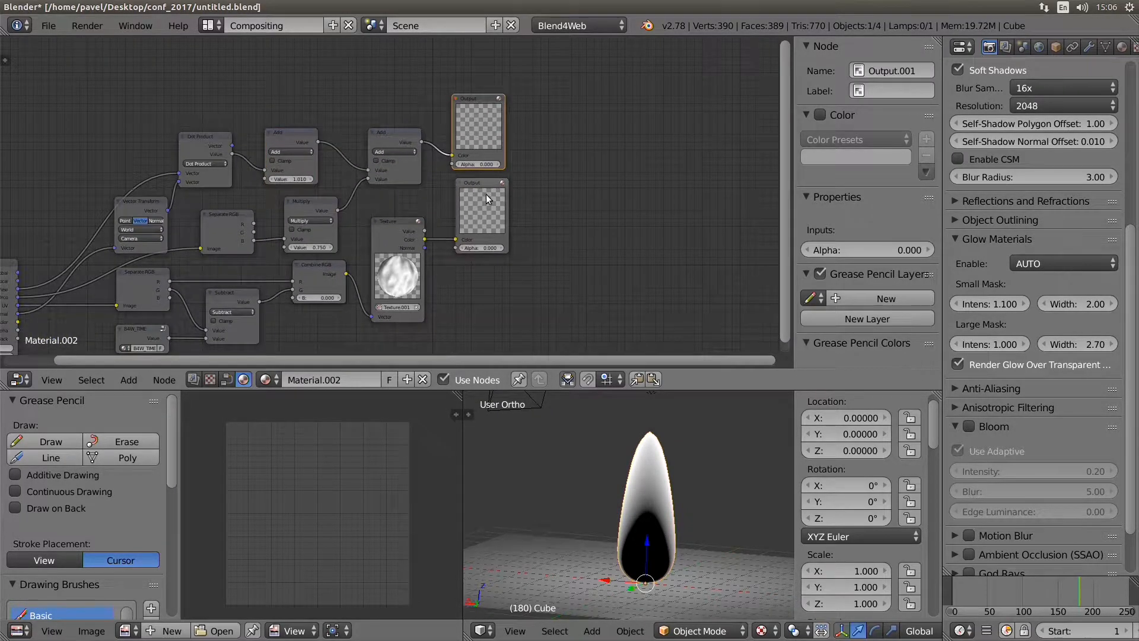
pyautogui.press('x')
pyautogui.moveTo(479, 217); pyautogui.dragTo(741, 219)
pyautogui.scroll(2, 454, 161)
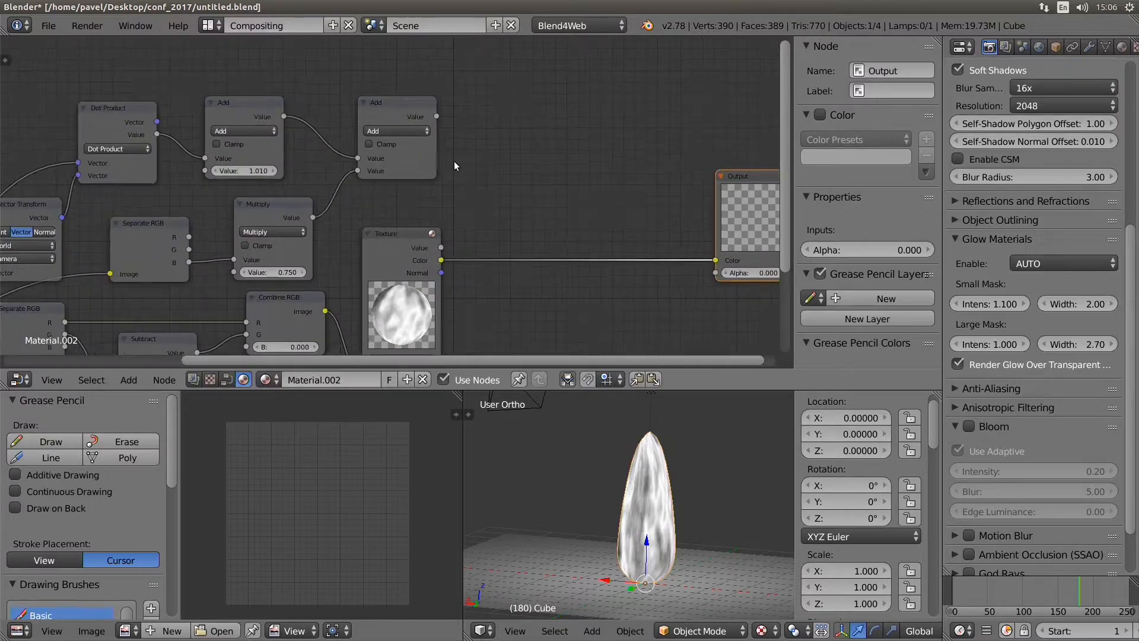
# Duplicate the second Add node and insert the copy between the Texture node's Color and the Output node.
pyautogui.click(391, 101)
pyautogui.hotkey('shift', 'd')
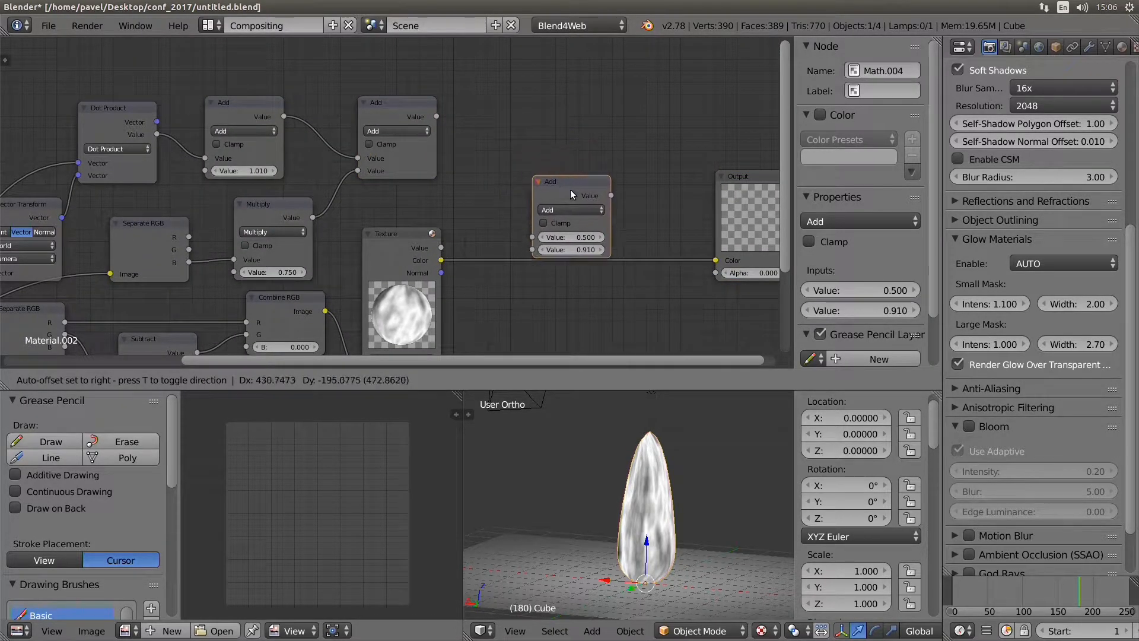
pyautogui.click(595, 198)
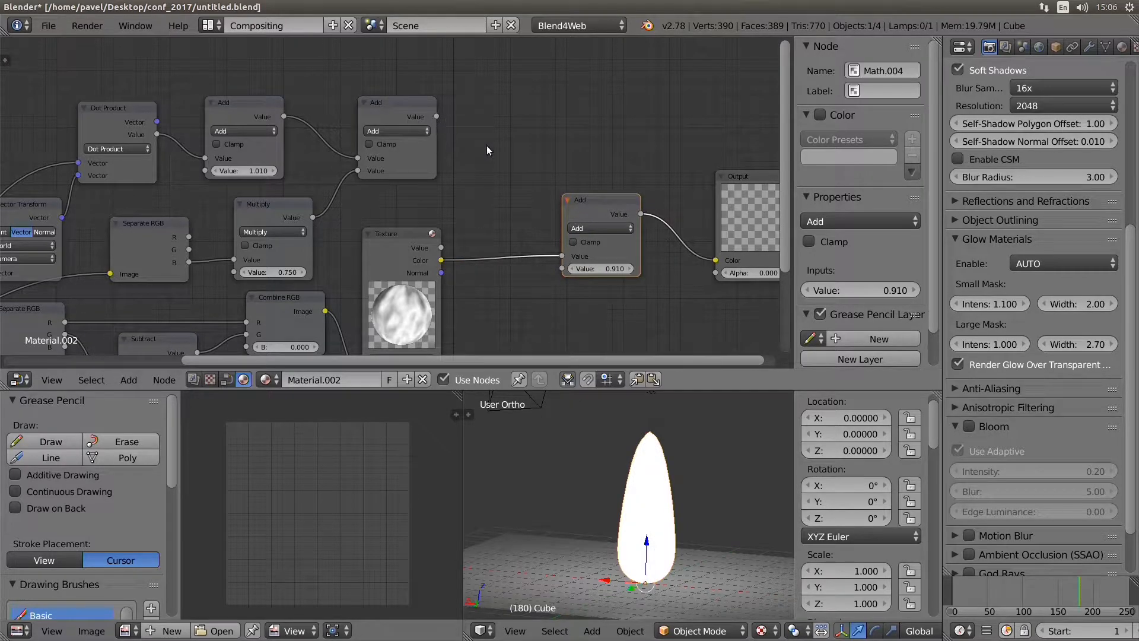
# Set the inserted Math node to Divide, with the second Add node's Value as first input and the Texture Color as second.
pyautogui.click(601, 229)
pyautogui.click(601, 266)
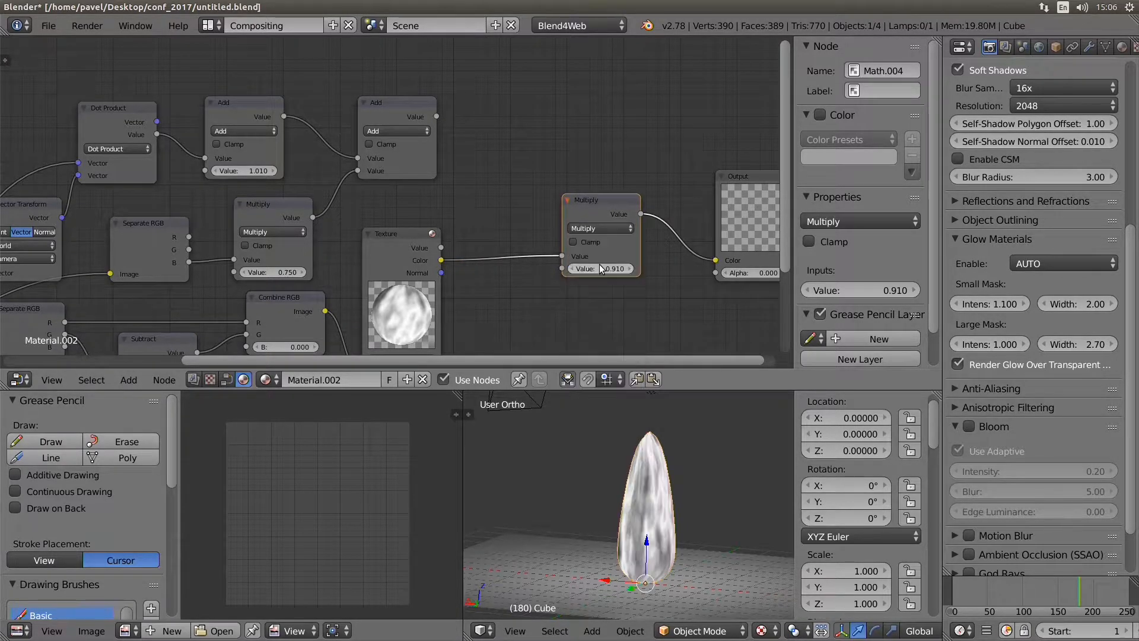
pyautogui.click(599, 229)
pyautogui.click(601, 278)
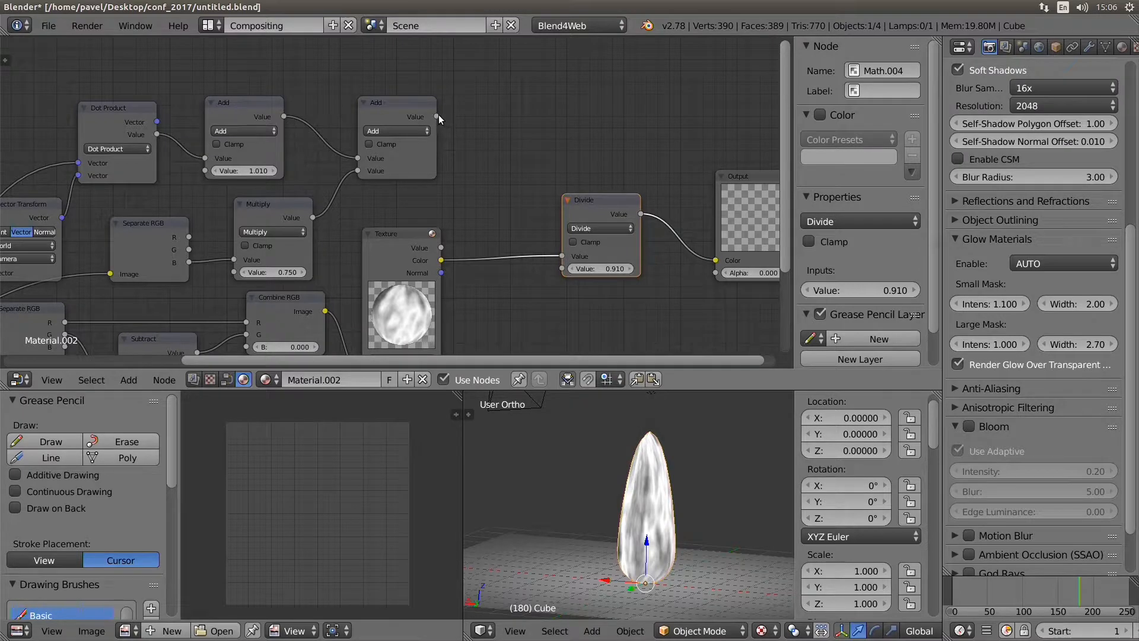
pyautogui.moveTo(438, 117); pyautogui.dragTo(562, 269)
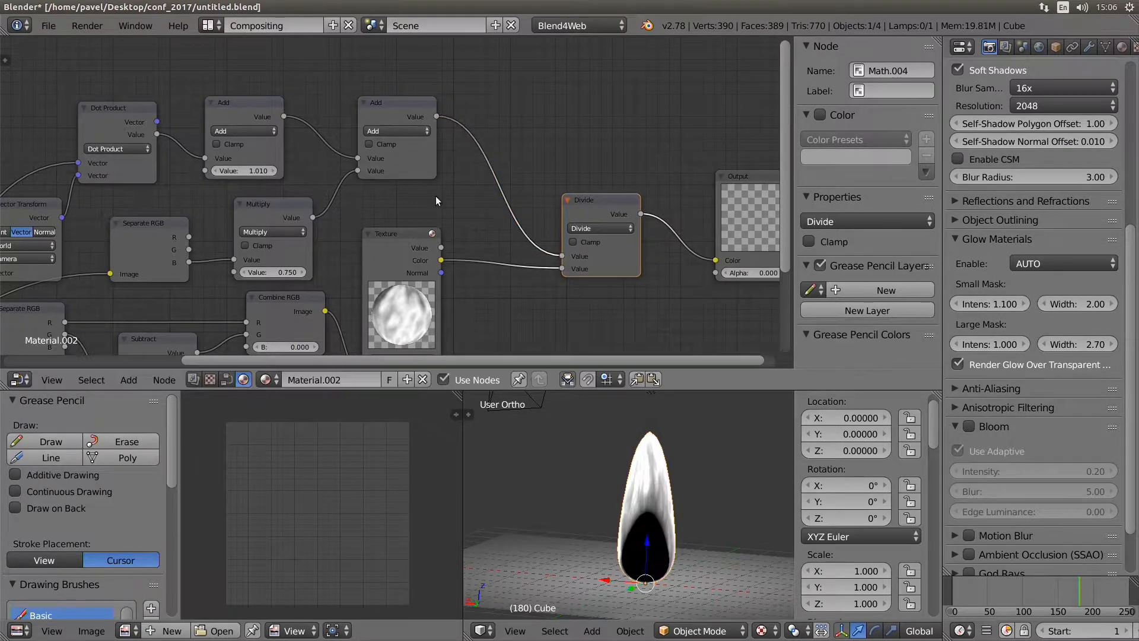
pyautogui.scroll(-2, 593, 279)
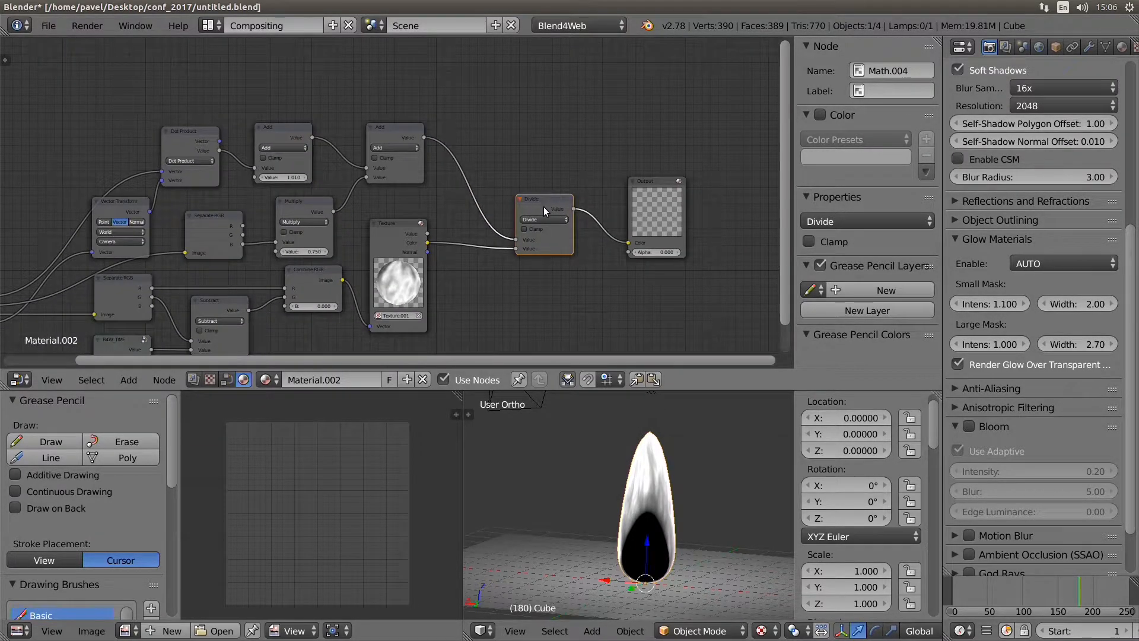
# Run Fast Preview, close an extra viewer tab in the browser, examine the animated flame from several angles, and return to Blender's node layout.
pyautogui.hotkey('ctrl', 'Up')
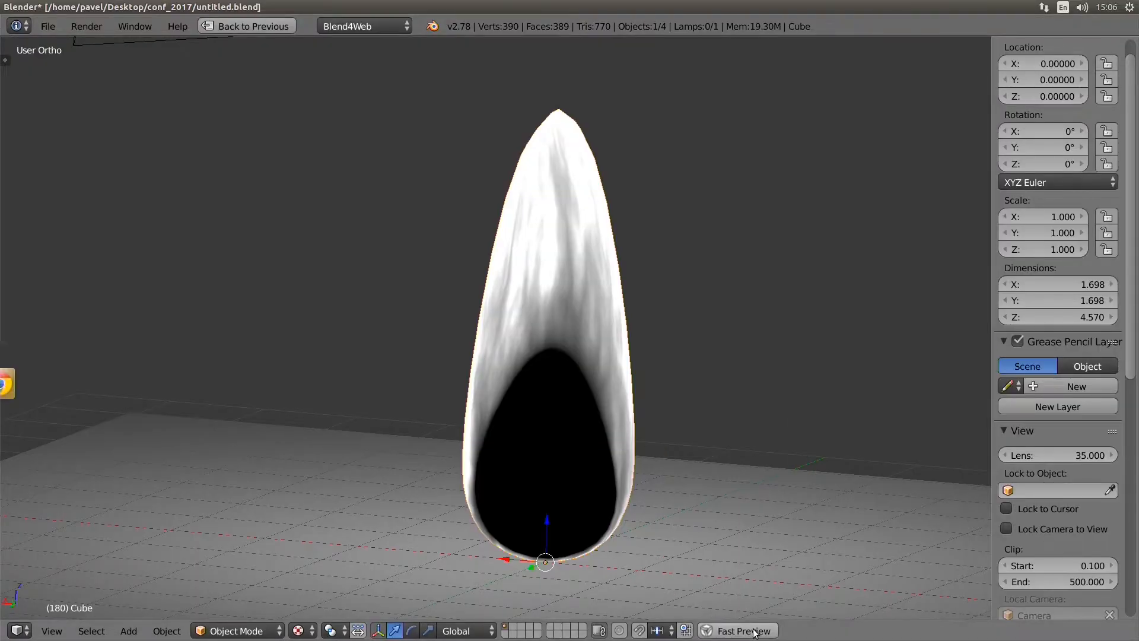
pyautogui.click(755, 631)
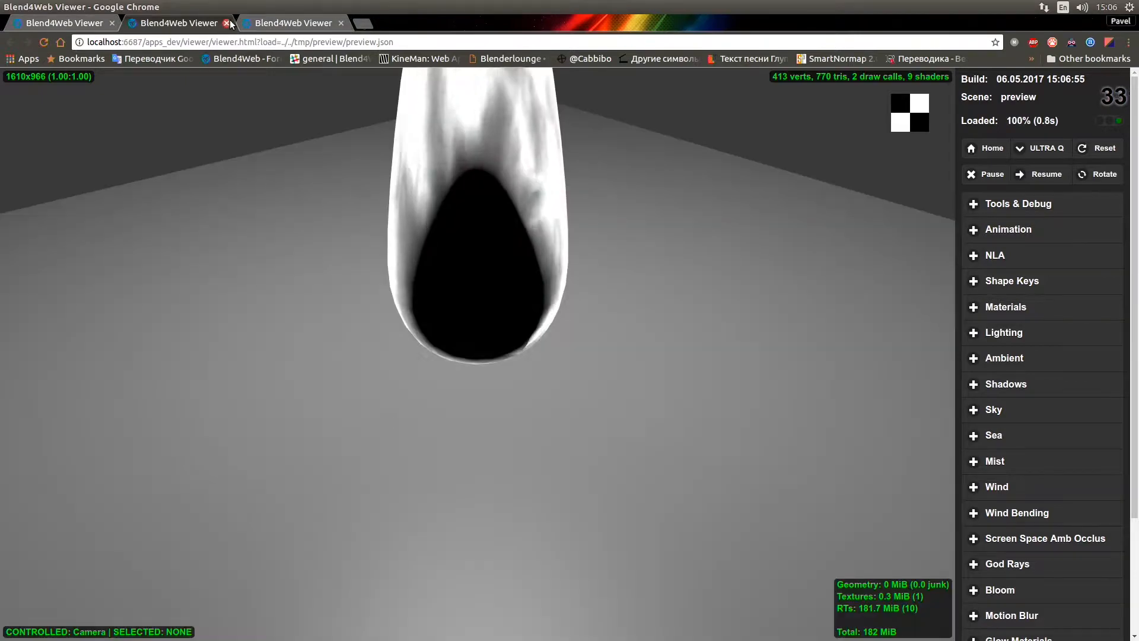
pyautogui.click(226, 23)
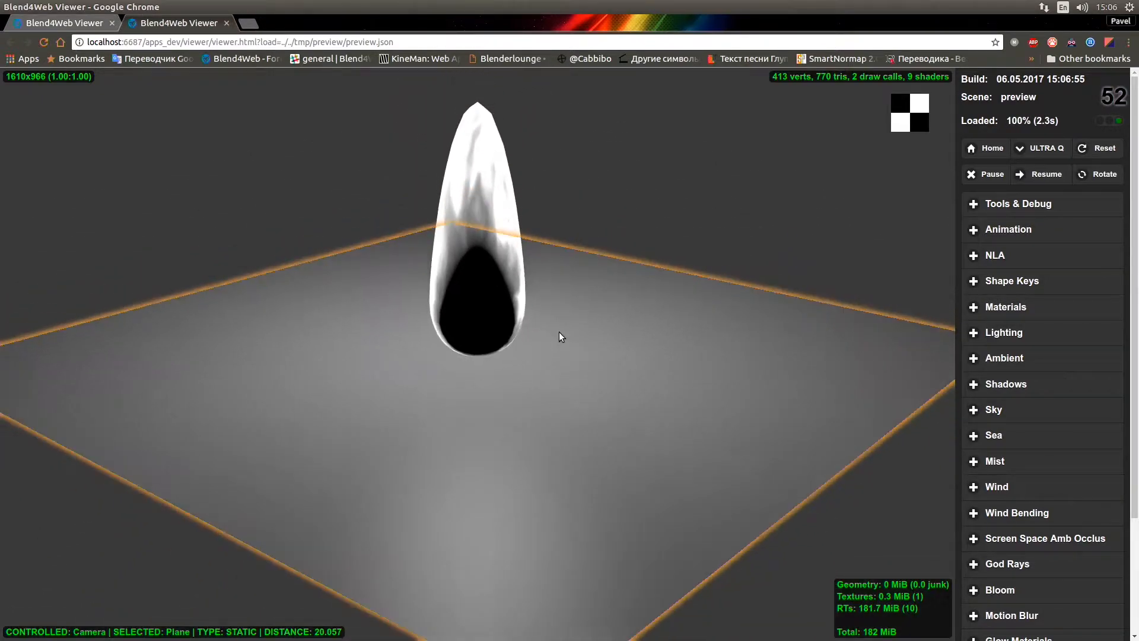
pyautogui.moveTo(561, 336)
pyautogui.mouseDown()
pyautogui.moveTo(661, 326)
pyautogui.moveTo(153, 336)
pyautogui.moveTo(412, 391)
pyautogui.moveTo(465, 285)
pyautogui.moveTo(89, 350)
pyautogui.moveTo(501, 437)
pyautogui.moveTo(664, 342)
pyautogui.moveTo(222, 344)
pyautogui.moveTo(69, 372)
pyautogui.moveTo(566, 357)
pyautogui.mouseUp()
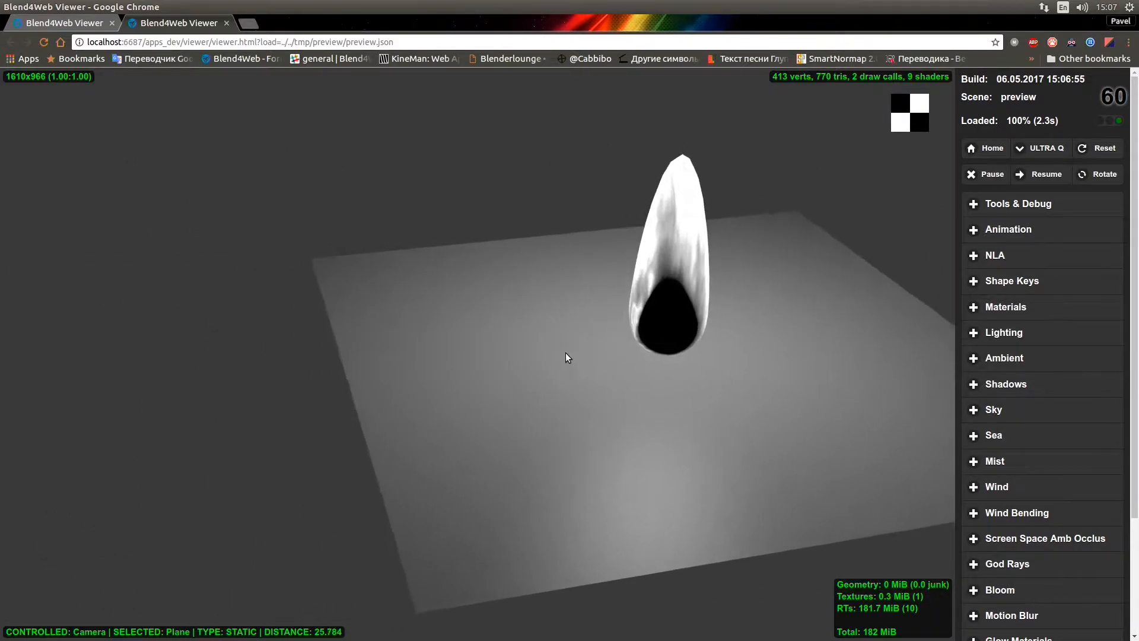
pyautogui.moveTo(567, 356); pyautogui.dragTo(449, 375, button='middle')
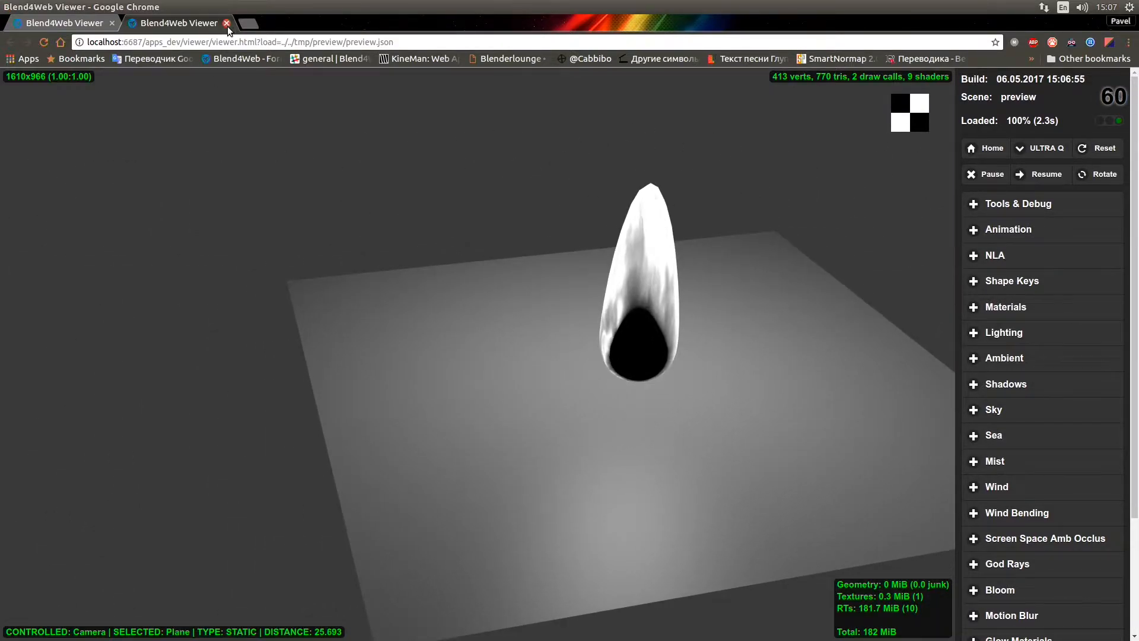
pyautogui.hotkey('alt', 'Tab')
pyautogui.hotkey('shift', 'space')
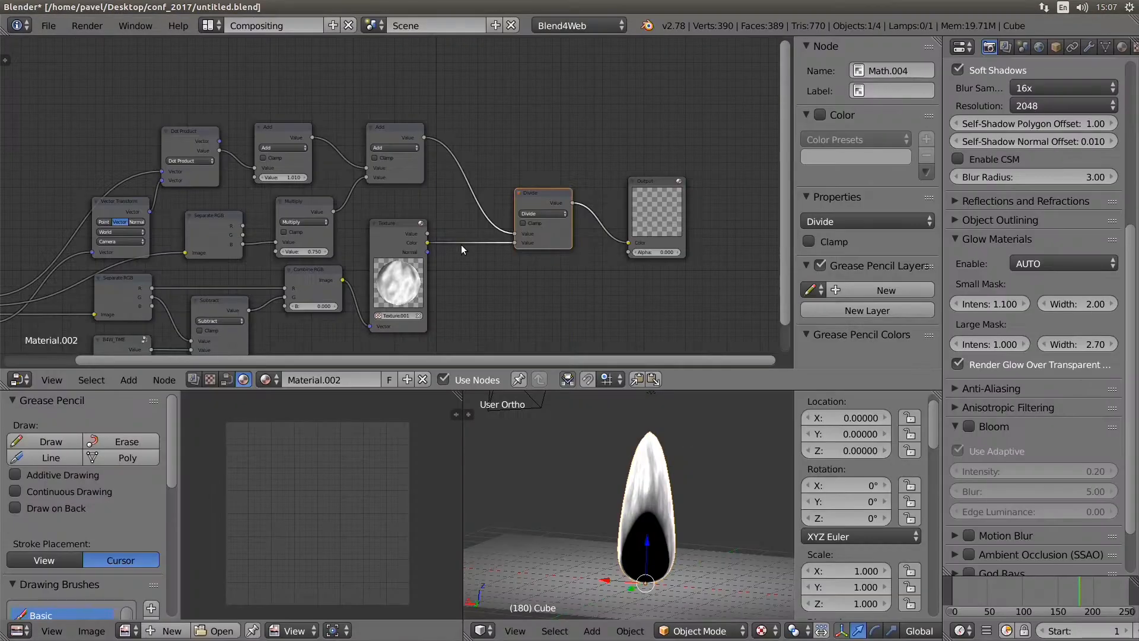
# Move the Output node up and away from the Divide node, and cut the link between them.
pyautogui.scroll(-3, 461, 245)
pyautogui.moveTo(524, 247); pyautogui.dragTo(483, 242, button='middle')
pyautogui.scroll(4, 489, 241)
pyautogui.moveTo(626, 195); pyautogui.dragTo(652, 113)
pyautogui.moveTo(643, 123); pyautogui.dragTo(614, 159, button='middle')
pyautogui.scroll(2, 588, 183)
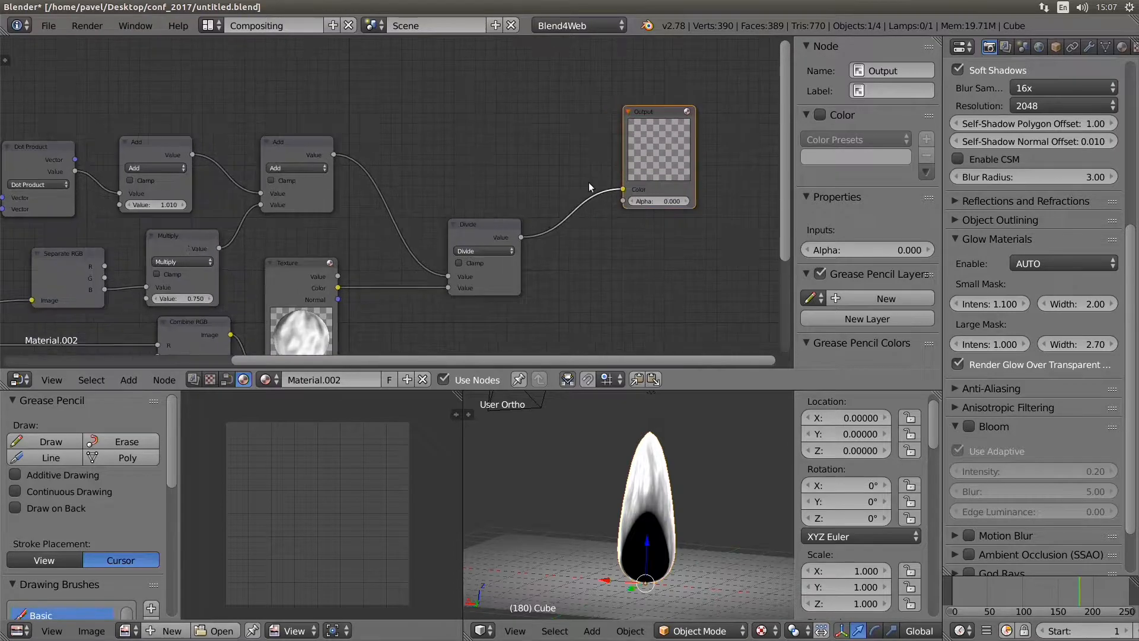
pyautogui.keyDown('ctrl'); pyautogui.moveTo(569, 174); pyautogui.dragTo(595, 221); pyautogui.keyUp('ctrl')
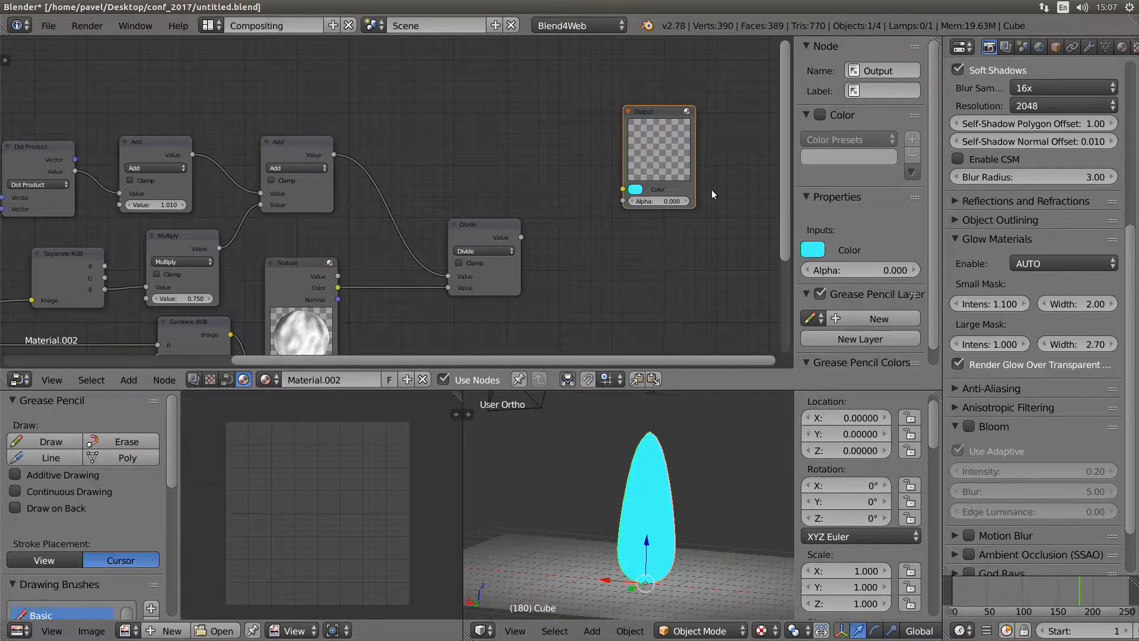
# Set the Output node's Color to black and shift the node slightly upward.
pyautogui.scroll(5, 731, 180)
pyautogui.click(588, 199)
pyautogui.moveTo(709, 287); pyautogui.dragTo(763, 326)
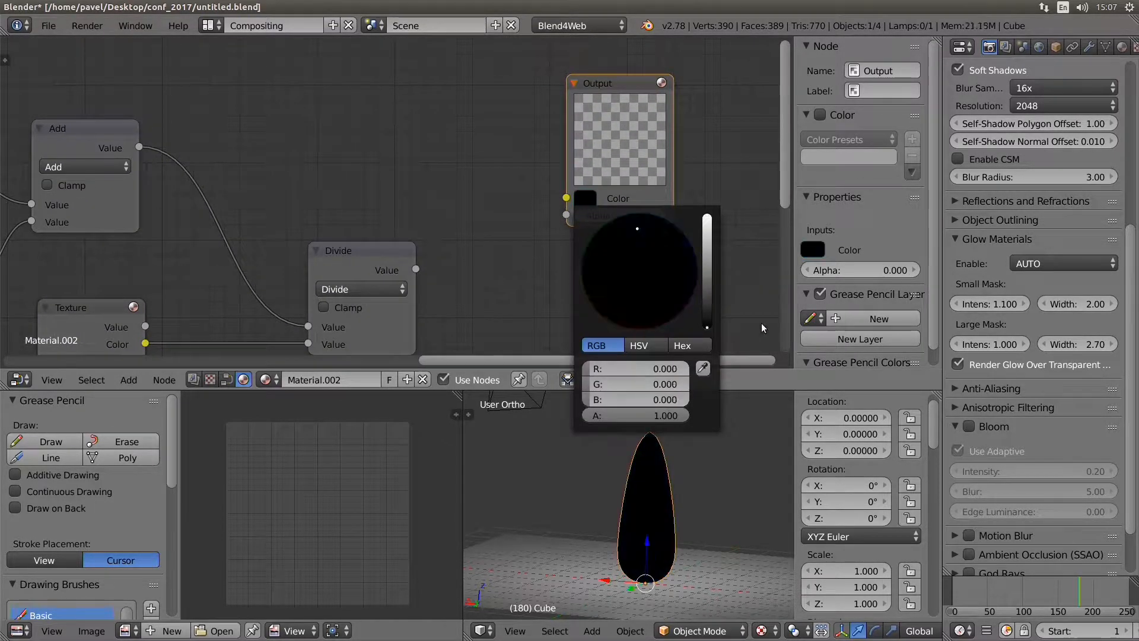
pyautogui.moveTo(648, 161); pyautogui.dragTo(574, 172, button='middle')
pyautogui.scroll(1, 555, 184)
pyautogui.moveTo(566, 170); pyautogui.dragTo(567, 151)
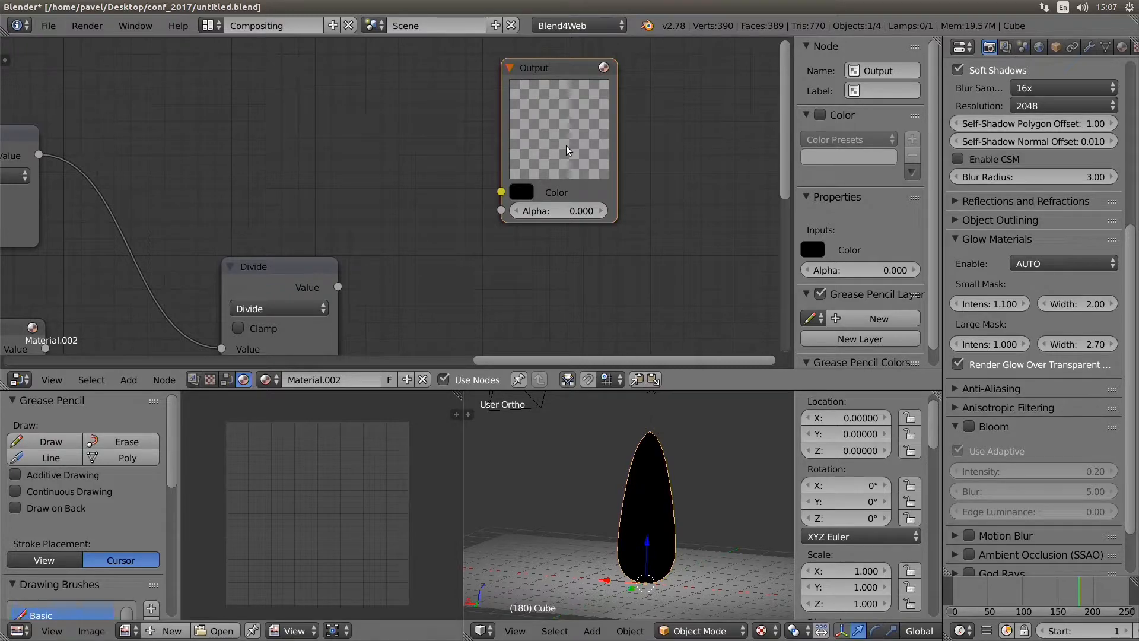
# Set the flame material's transparency blend mode to Add and check the flame in the 3D view.
pyautogui.scroll(-3, 566, 150)
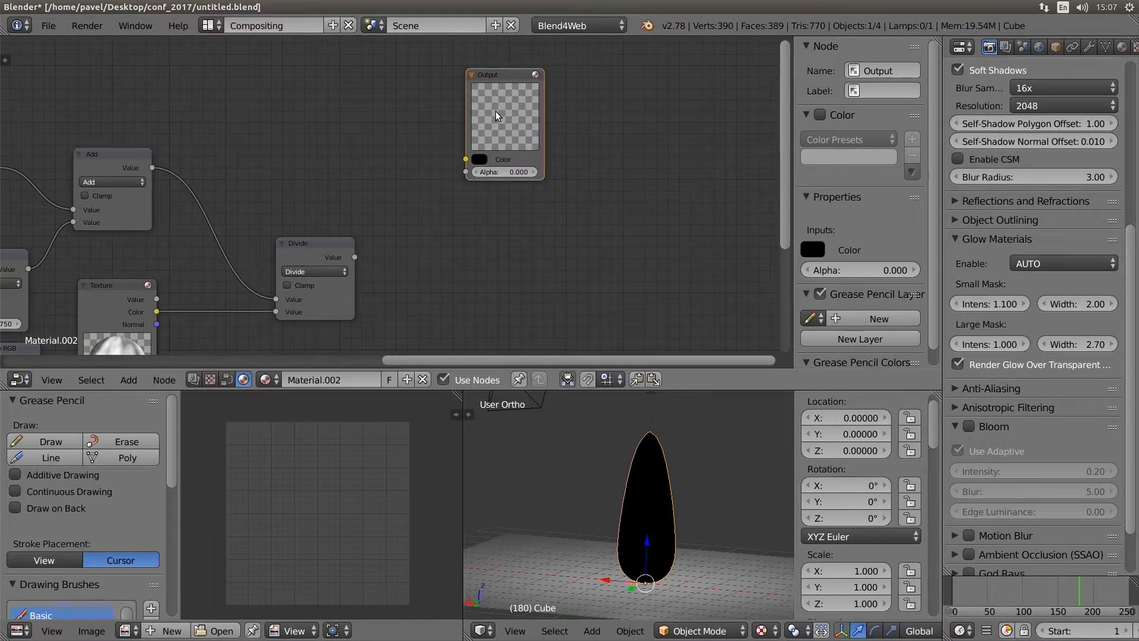
pyautogui.scroll(3, 498, 115)
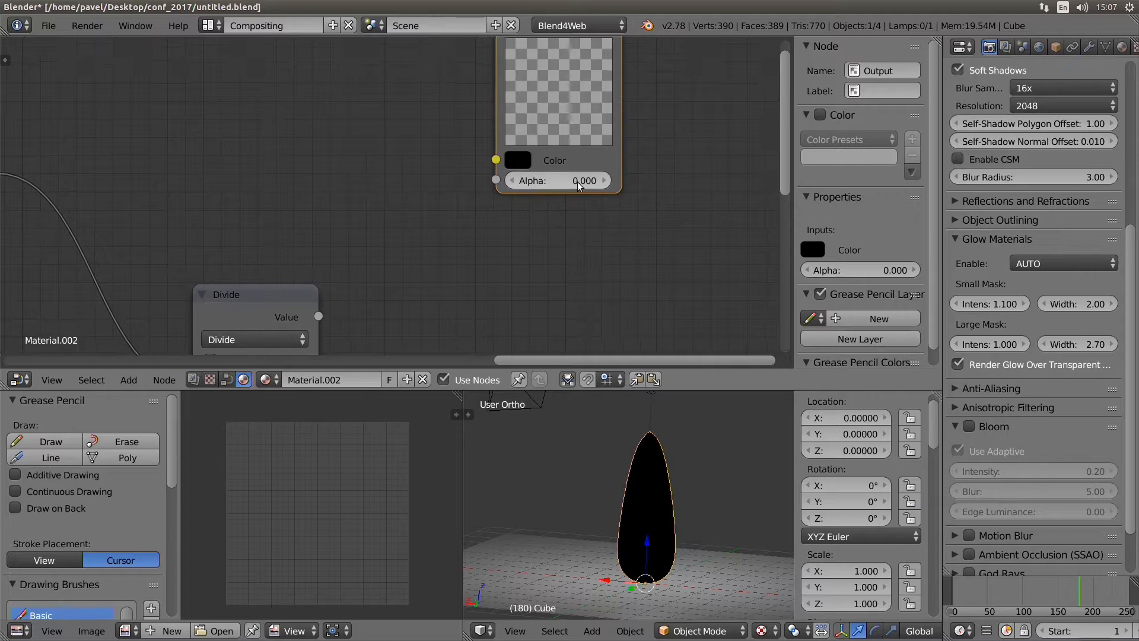
pyautogui.moveTo(607, 178); pyautogui.dragTo(565, 217, button='middle')
pyautogui.scroll(1, 543, 229)
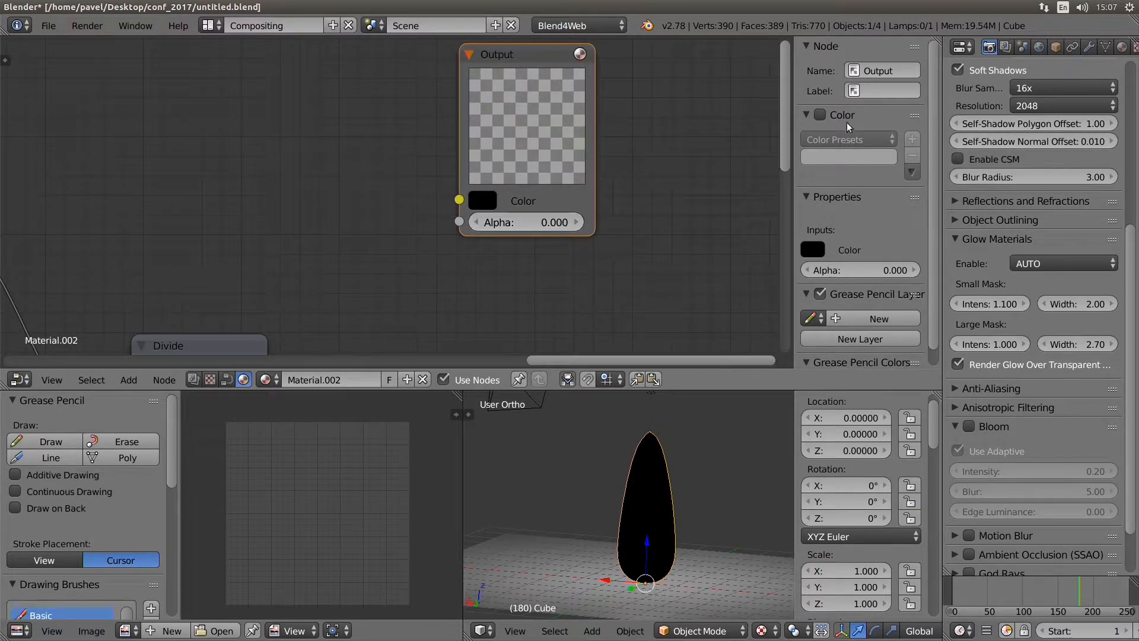
pyautogui.click(1107, 47)
pyautogui.click(1122, 47)
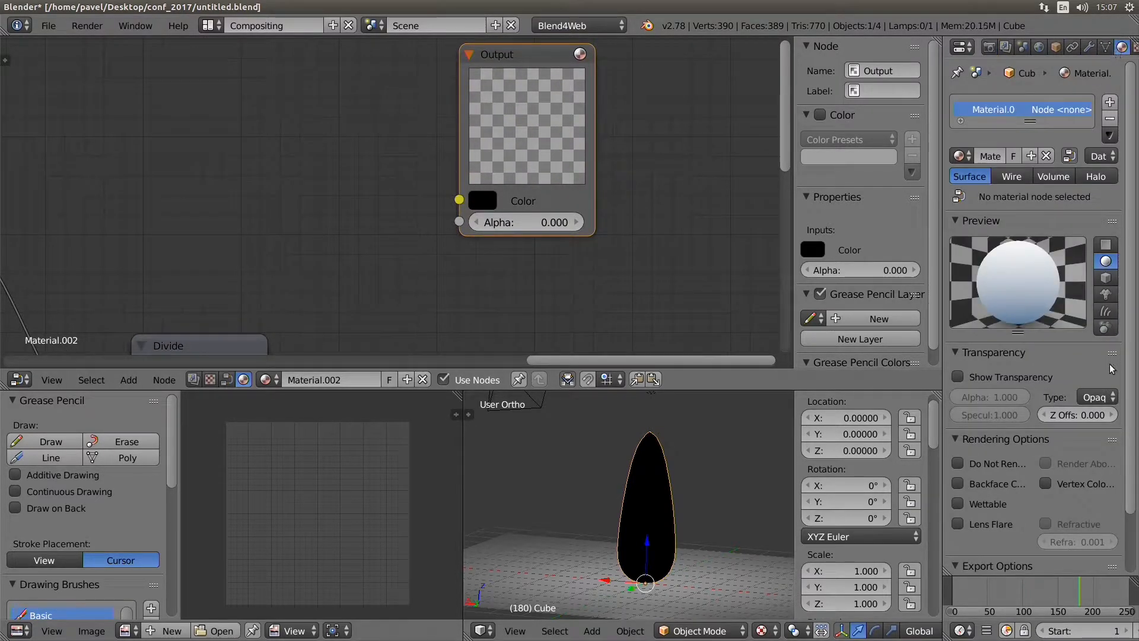
pyautogui.click(1108, 397)
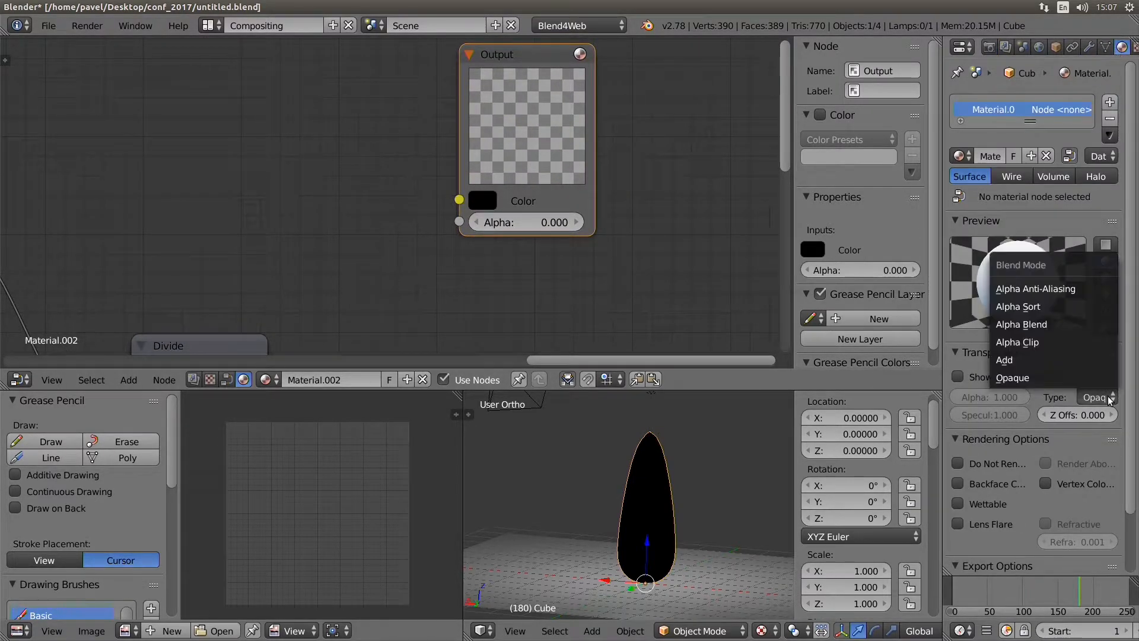
pyautogui.click(1047, 361)
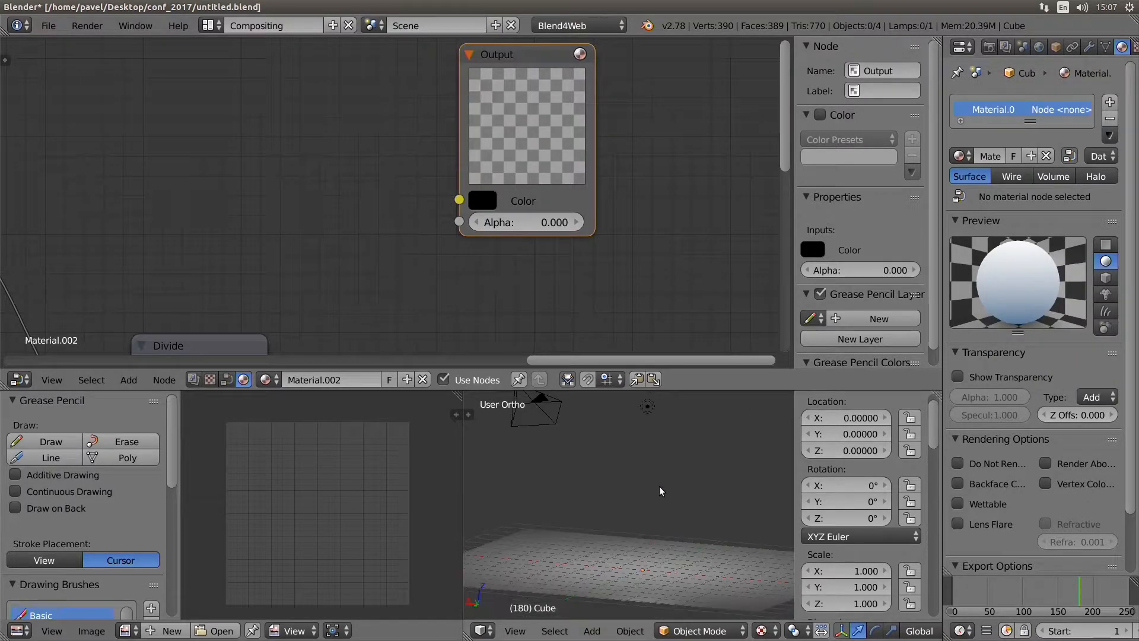
pyautogui.scroll(-3, 546, 268)
pyautogui.moveTo(547, 266); pyautogui.dragTo(573, 216, button='middle')
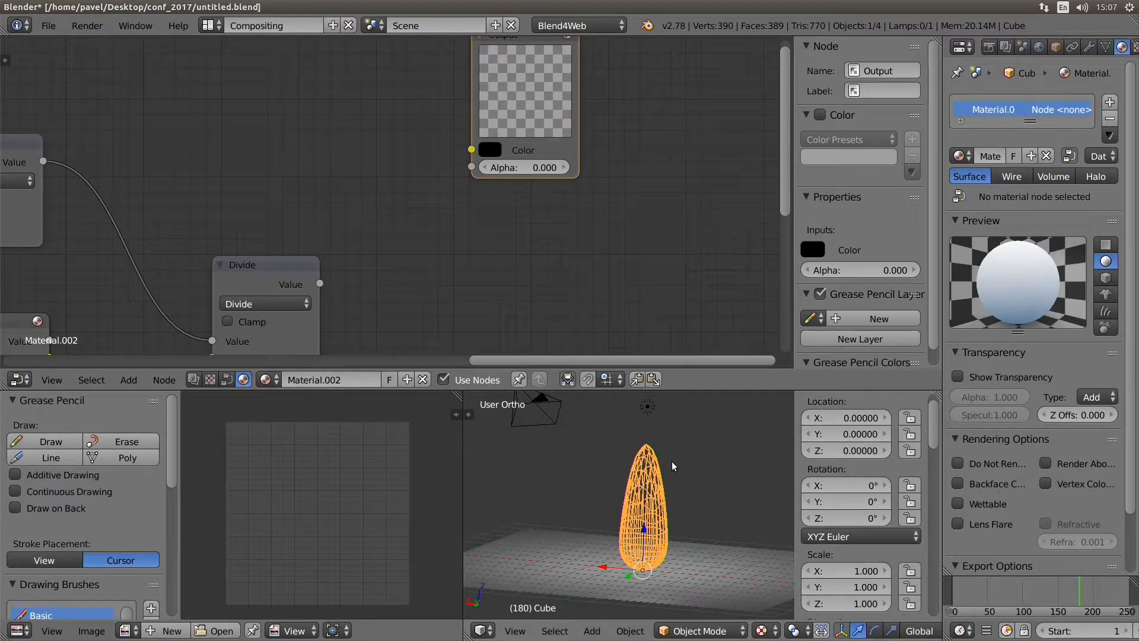
pyautogui.moveTo(673, 463)
pyautogui.mouseDown(button='middle')
pyautogui.moveTo(601, 461)
pyautogui.moveTo(612, 437)
pyautogui.moveTo(665, 443)
pyautogui.mouseUp(button='middle')
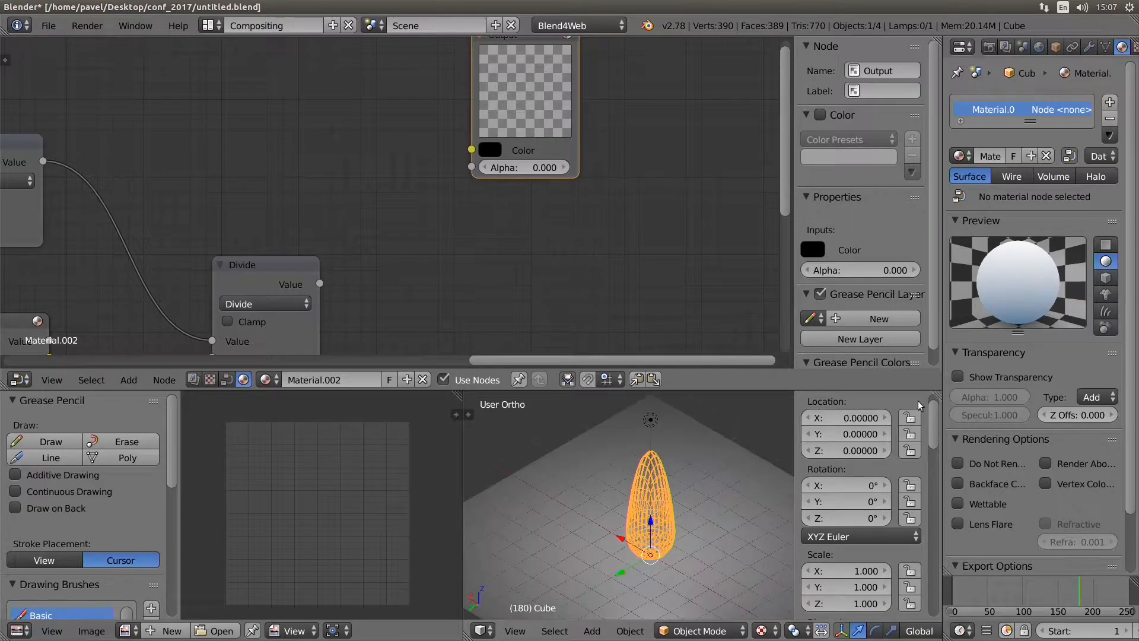
pyautogui.click(1095, 397)
# Add a Blend4Web Glow Output node beneath the Output node and link the Divide node's Value to its Factor.
pyautogui.scroll(-1, 585, 220)
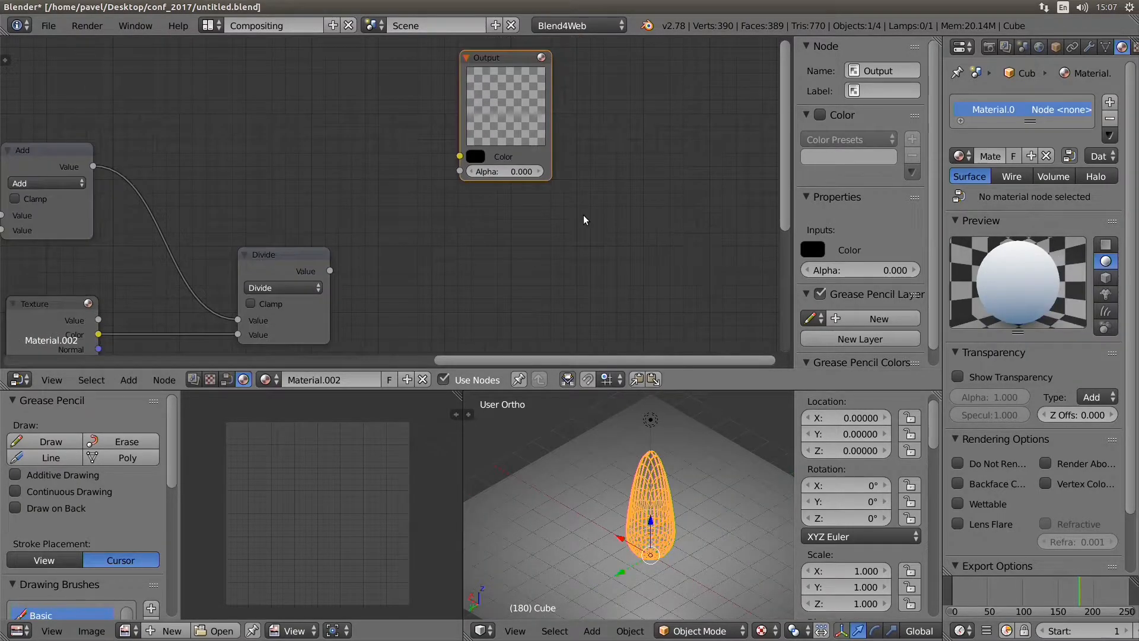
pyautogui.scroll(2, 573, 193)
pyautogui.moveTo(519, 97); pyautogui.dragTo(526, 75, button='middle')
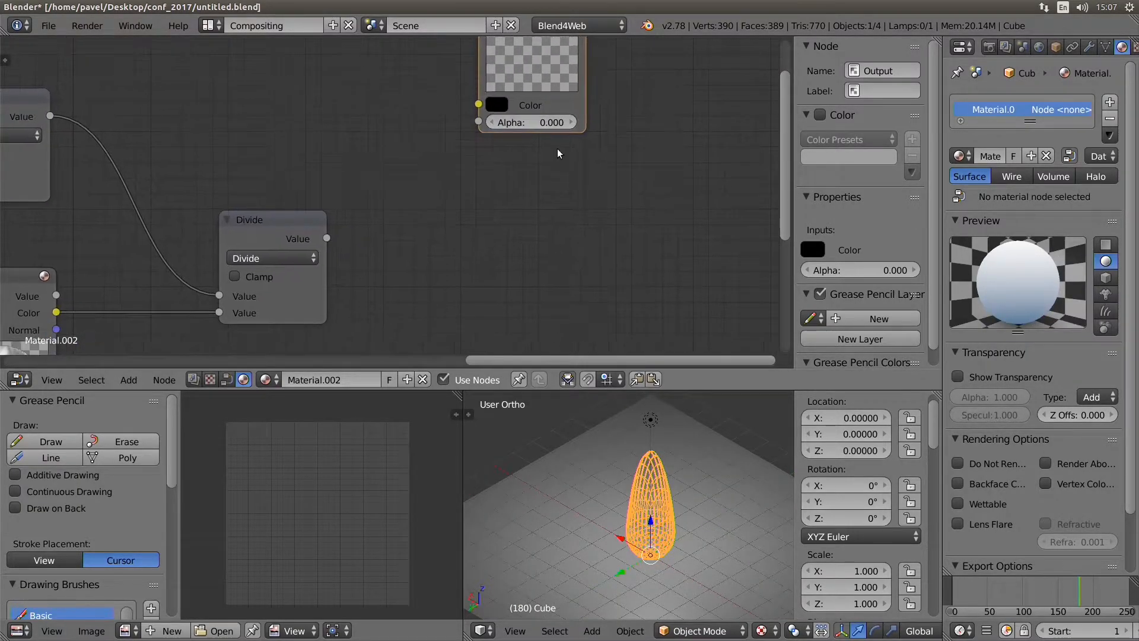
pyautogui.hotkey('shift', 'a')
pyautogui.moveTo(563, 243)
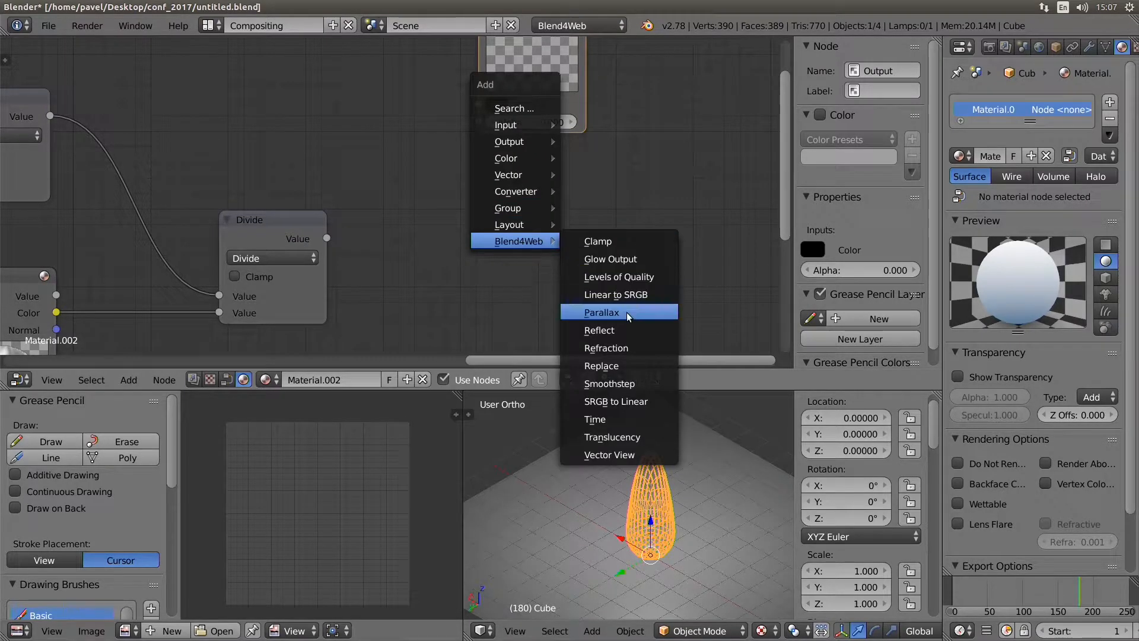
pyautogui.click(633, 267)
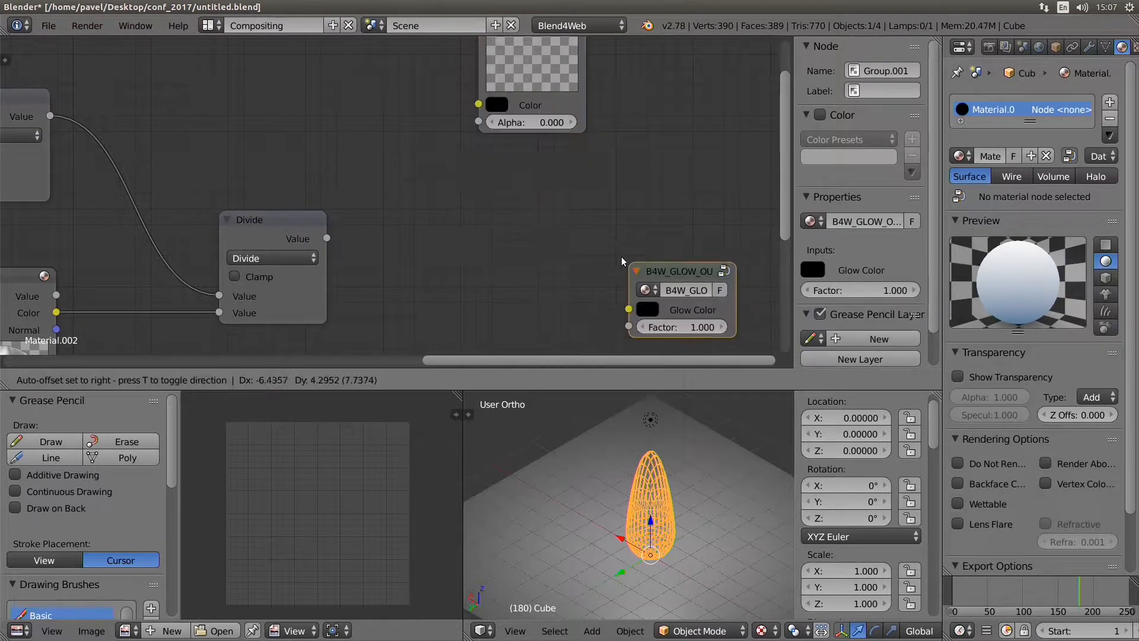
pyautogui.click(566, 238)
pyautogui.scroll(2, 566, 237)
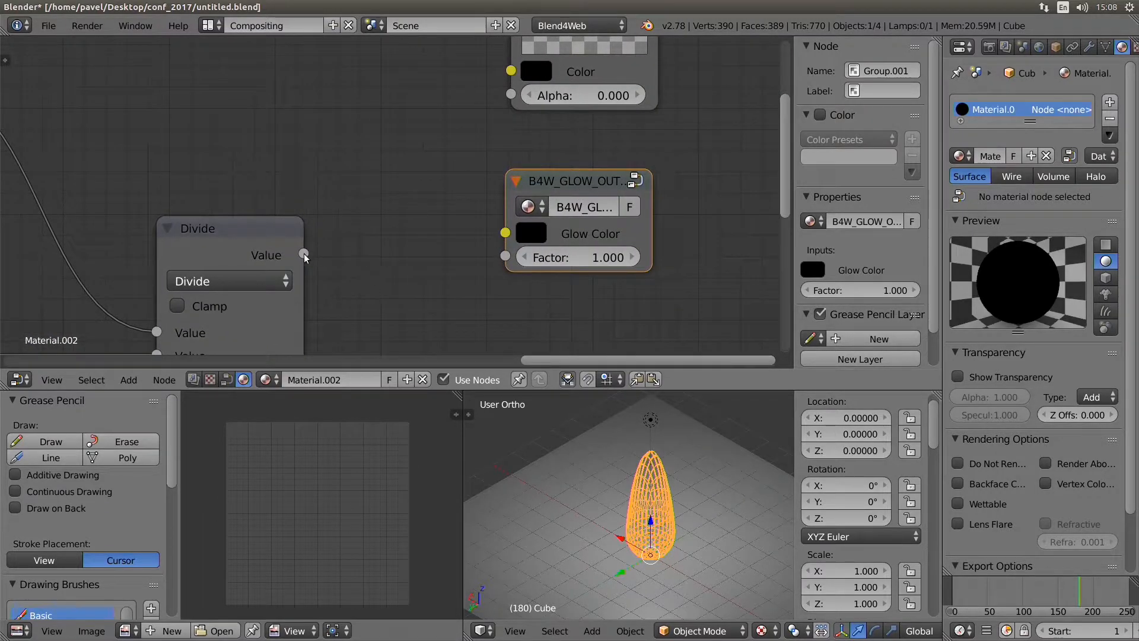
pyautogui.moveTo(303, 254); pyautogui.dragTo(505, 256)
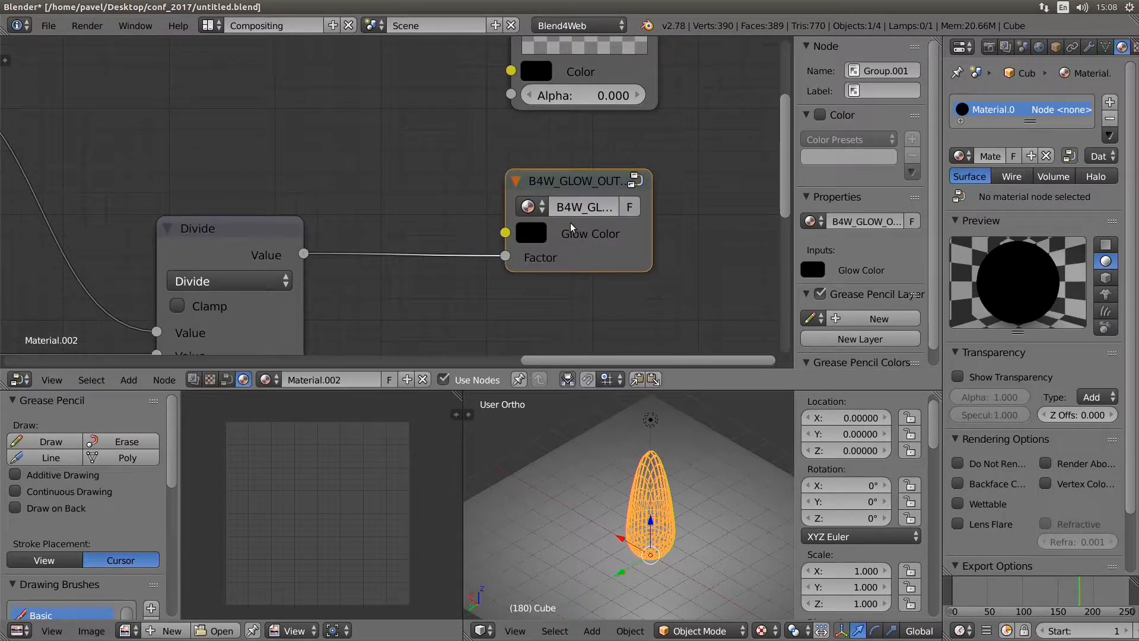
# Nudge the Glow Output node slightly upward and set its Glow Color to bright red.
pyautogui.moveTo(584, 190); pyautogui.dragTo(593, 157)
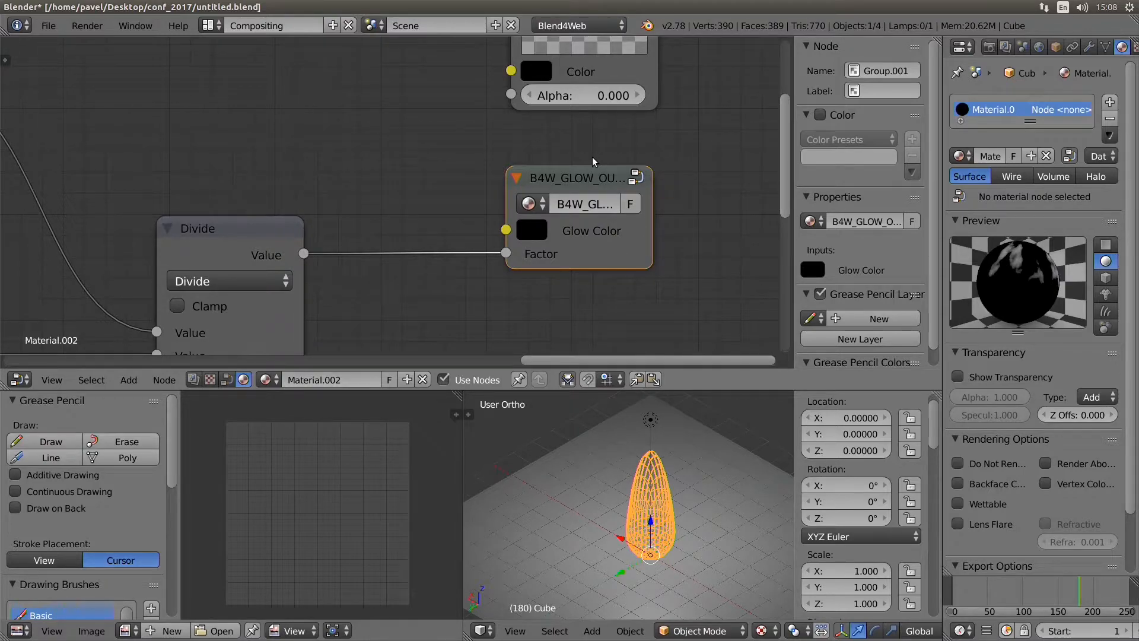
pyautogui.click(537, 232)
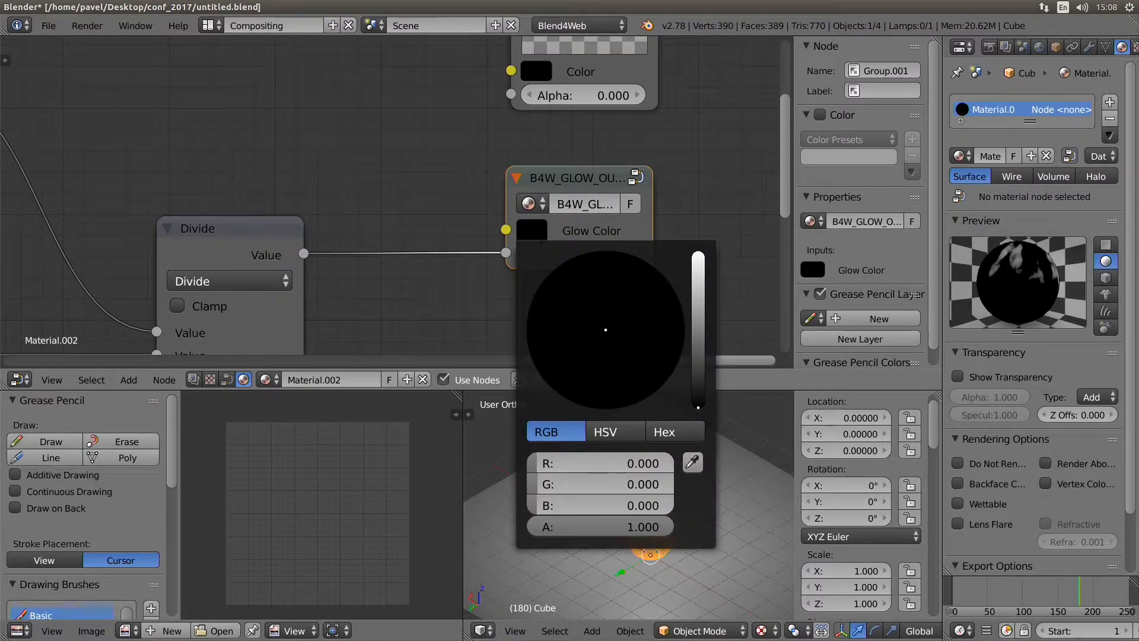
pyautogui.moveTo(617, 356); pyautogui.dragTo(604, 409)
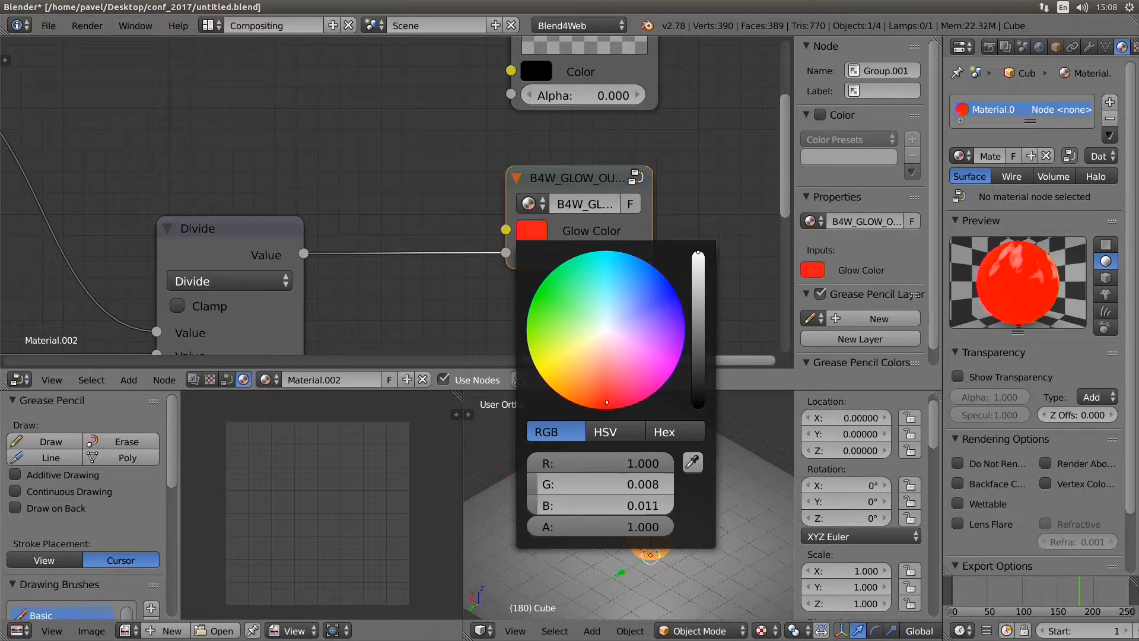
# Select the lamp above the flame and set its light color to red.
pyautogui.hotkey('shift', 'space')
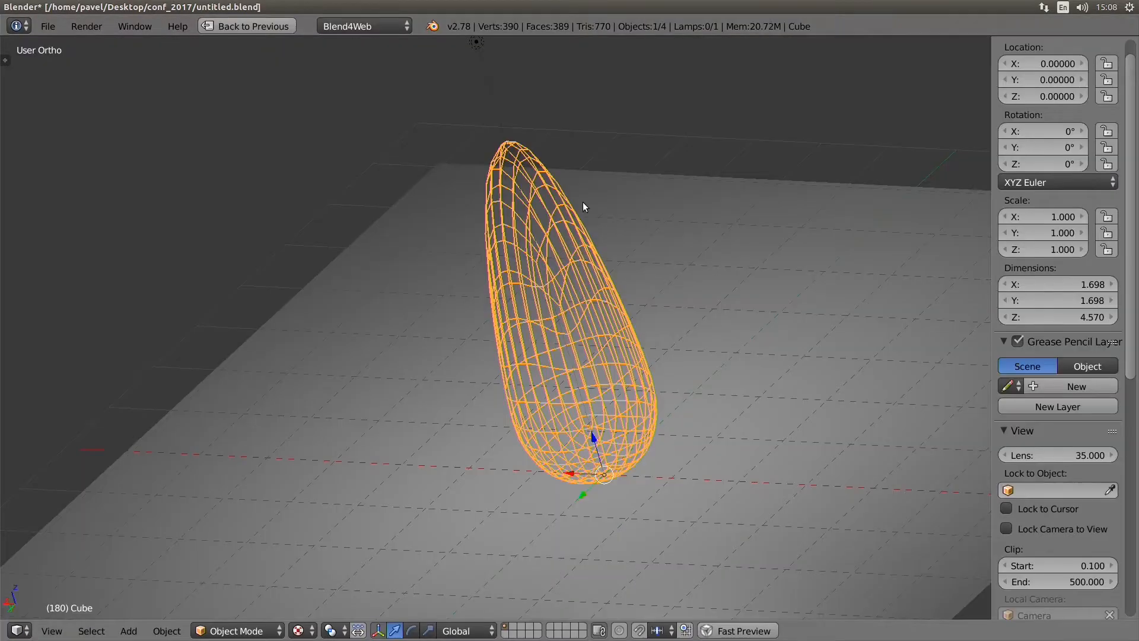
pyautogui.scroll(-2, 551, 172)
pyautogui.keyDown('shift'); pyautogui.moveTo(472, 108); pyautogui.dragTo(479, 138, button='middle'); pyautogui.keyUp('shift')
pyautogui.rightClick(496, 159)
pyautogui.hotkey('shift', 'space')
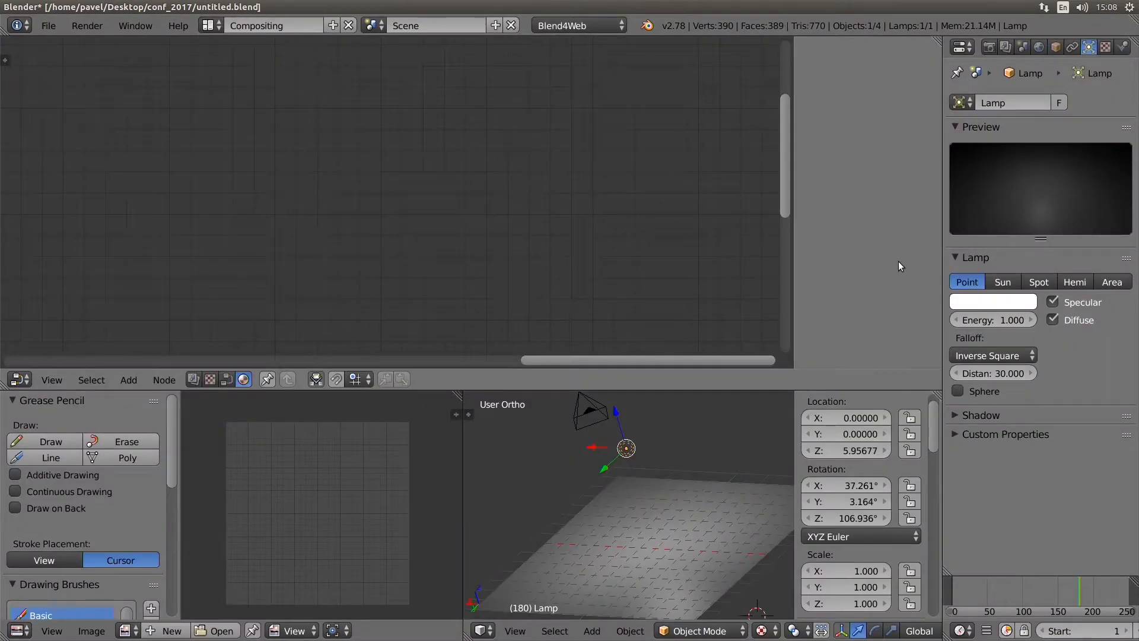
pyautogui.click(1003, 305)
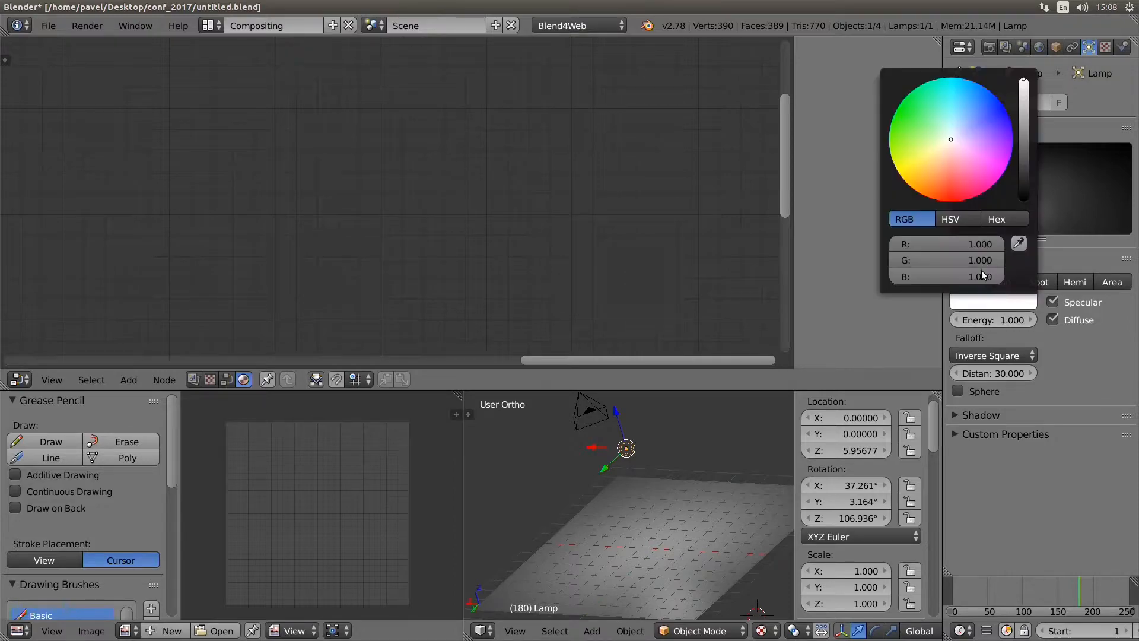
pyautogui.moveTo(942, 156); pyautogui.dragTo(957, 201)
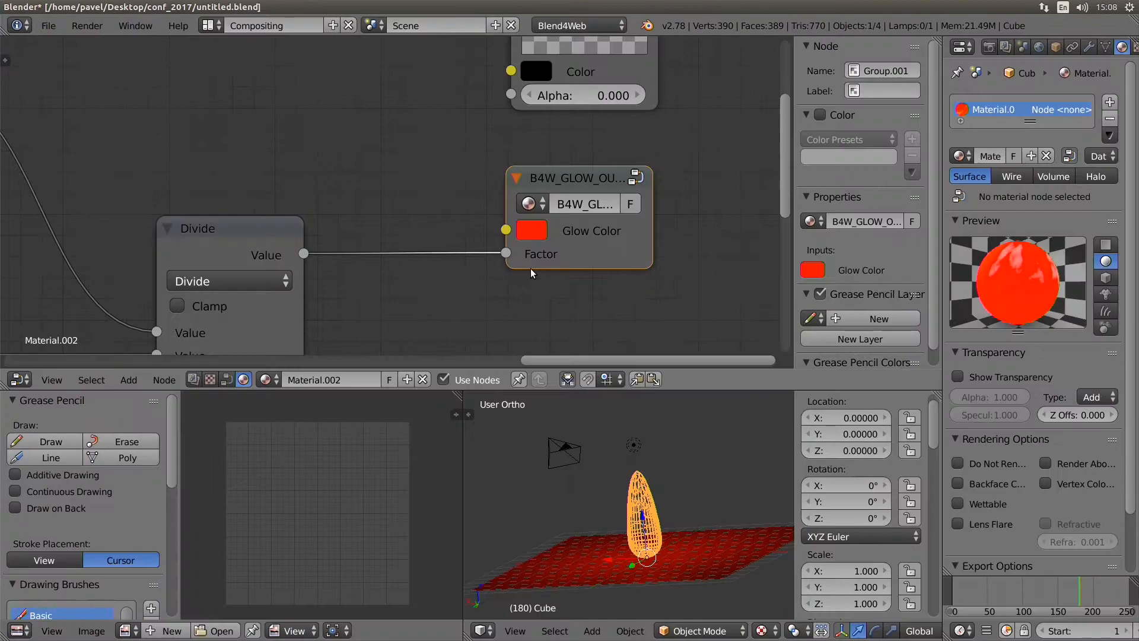
# Run Fast Preview, close the older viewer tab in the browser, and examine the red glowing flame from several angles and distances.
pyautogui.hotkey('ctrl', 'space')
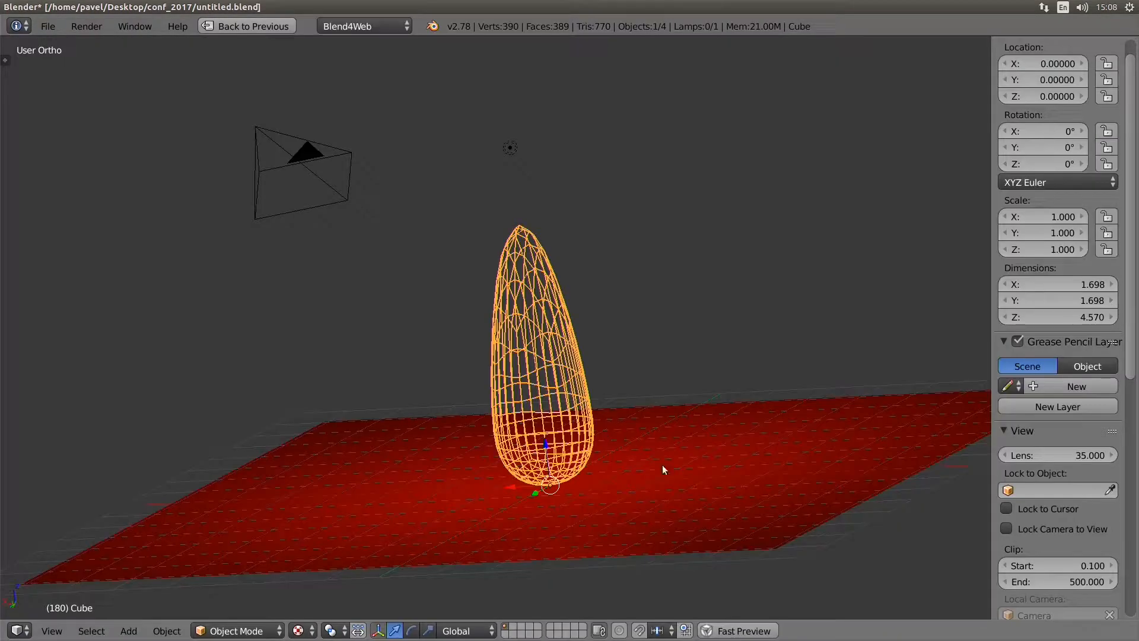
pyautogui.click(740, 631)
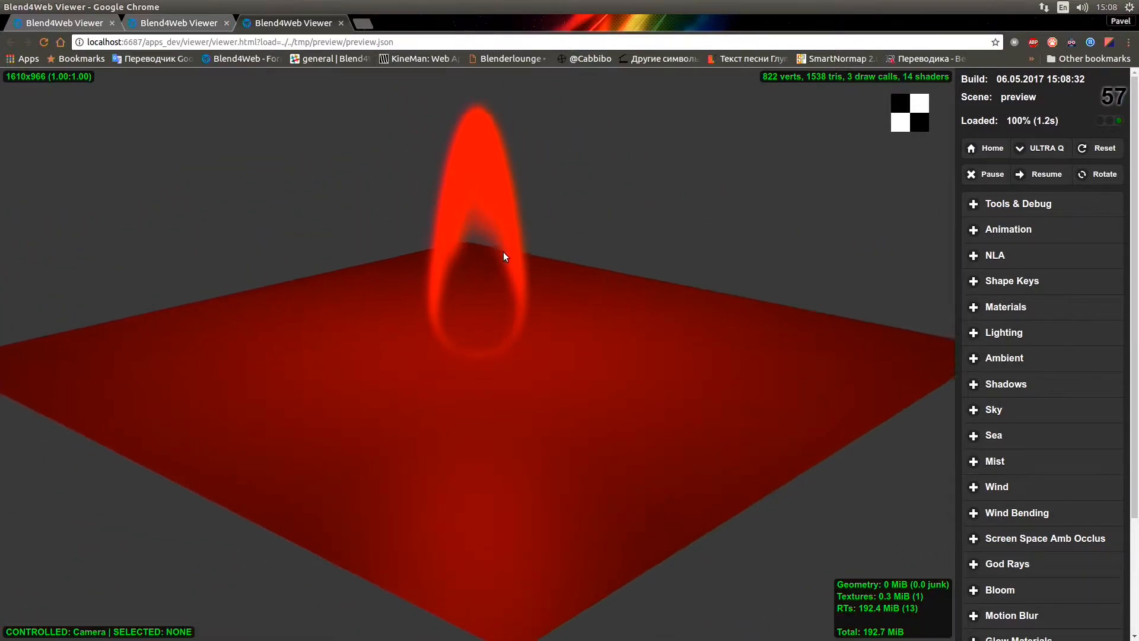
pyautogui.moveTo(505, 256); pyautogui.dragTo(397, 175)
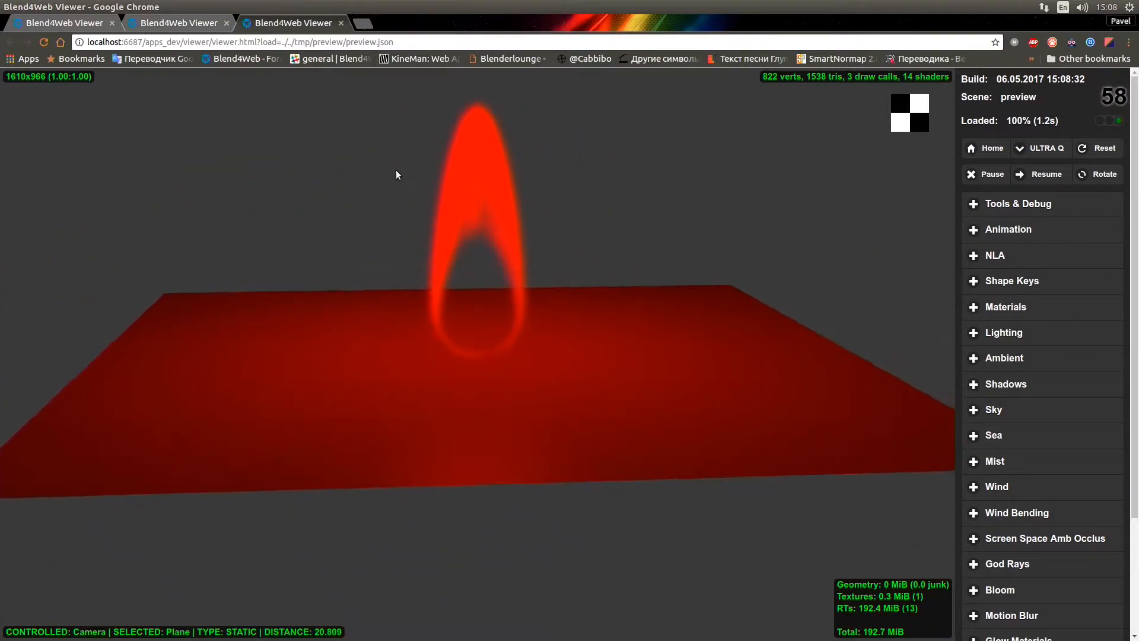
pyautogui.click(226, 23)
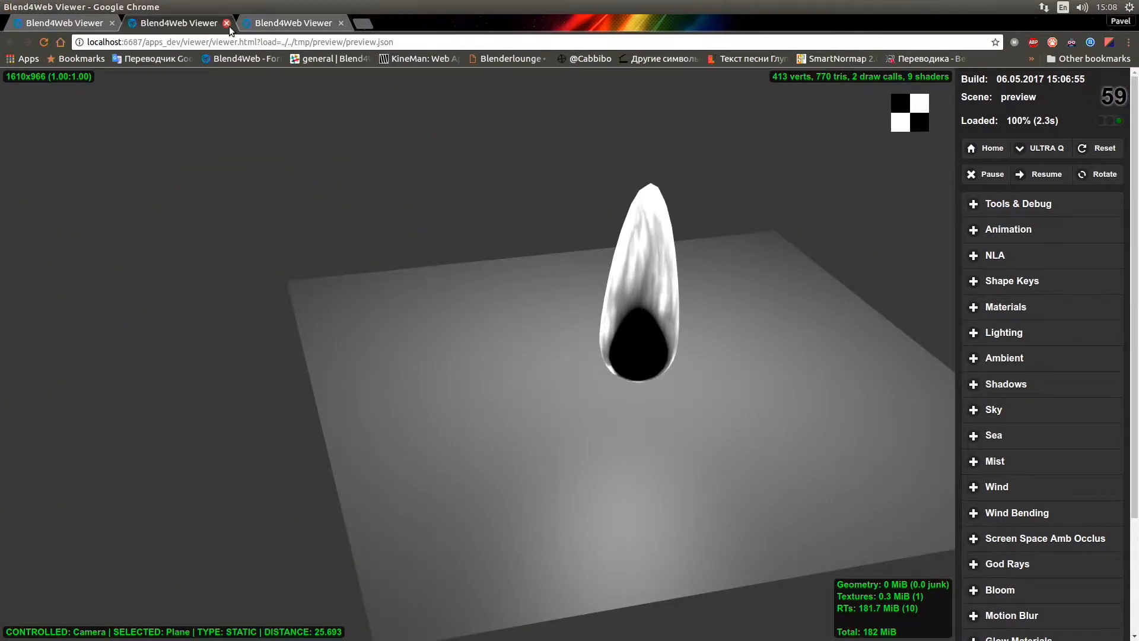
pyautogui.moveTo(465, 193); pyautogui.dragTo(574, 260)
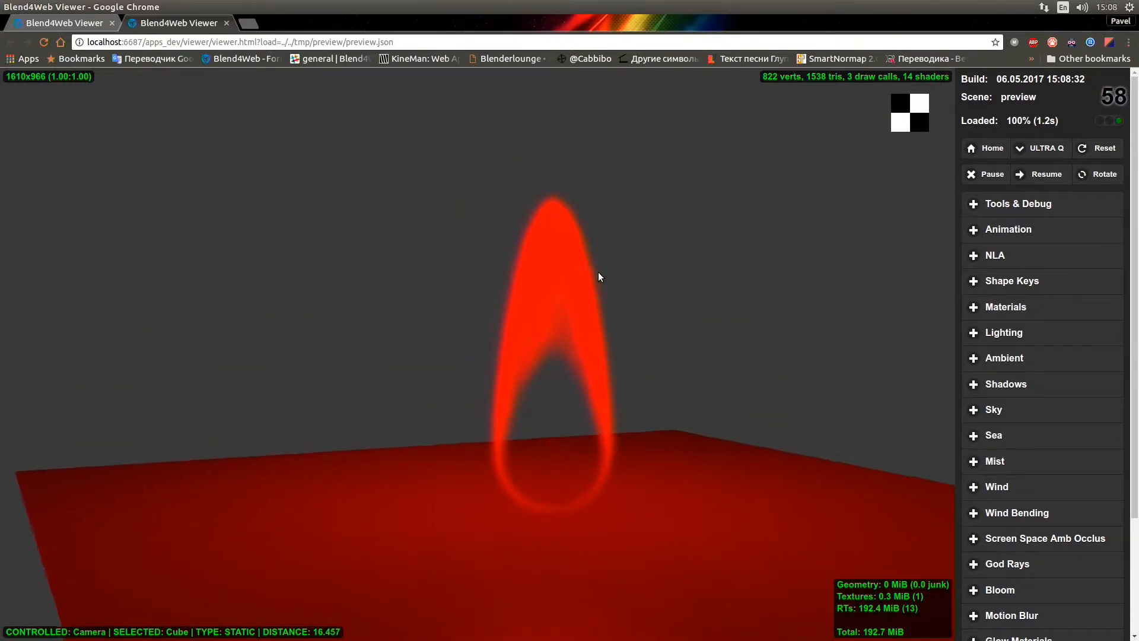
pyautogui.scroll(-5, 598, 275)
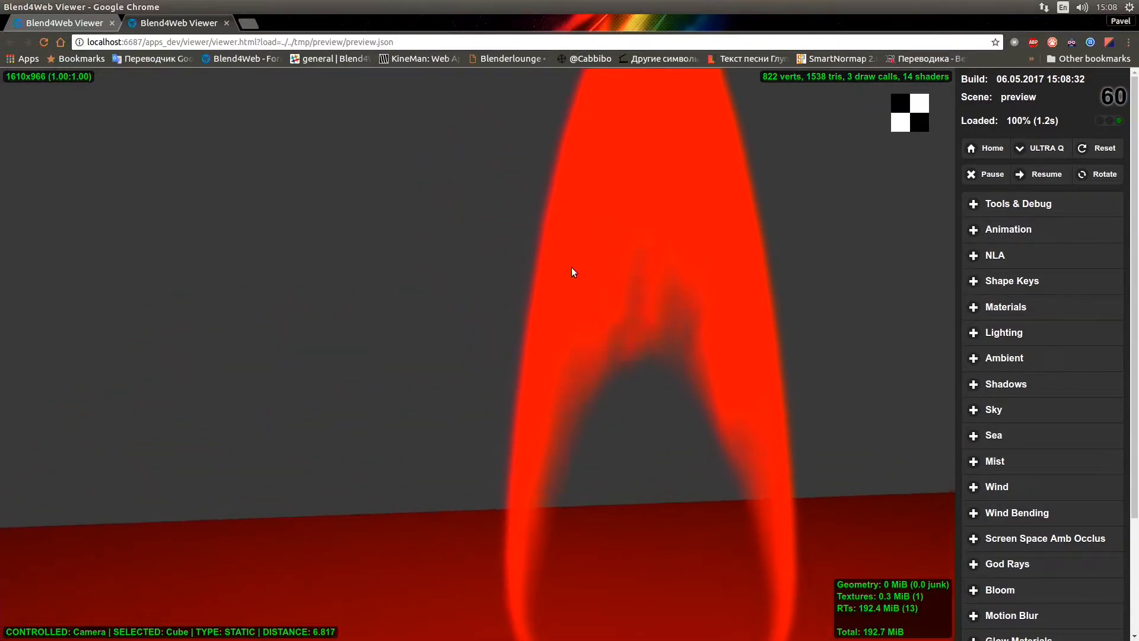
pyautogui.moveTo(571, 268); pyautogui.dragTo(432, 191, button='right')
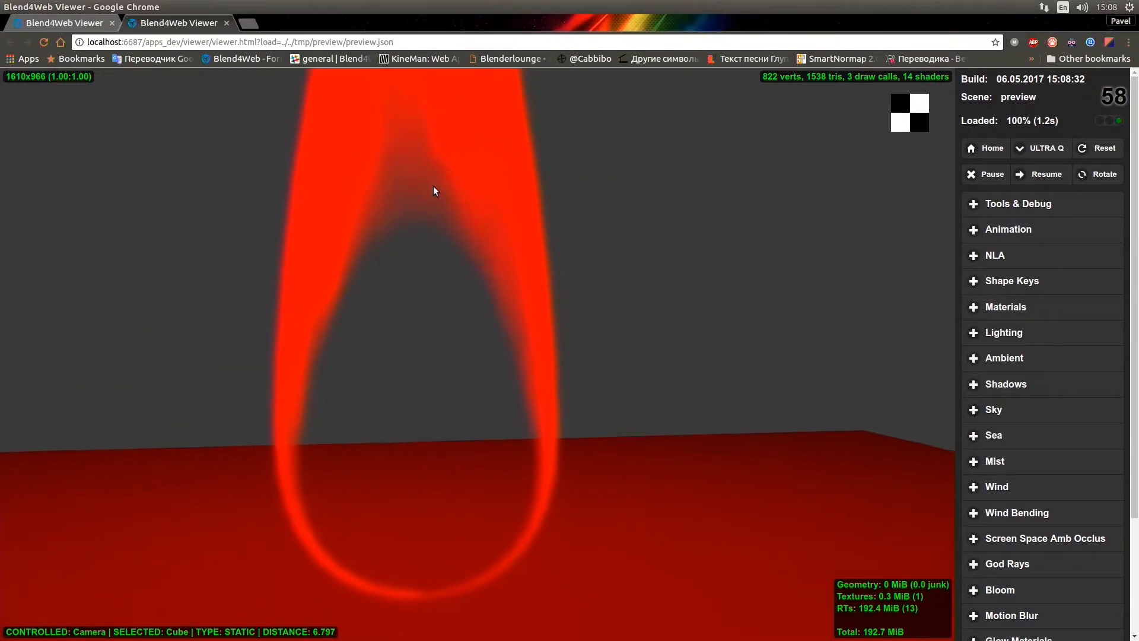
pyautogui.moveTo(433, 191); pyautogui.dragTo(453, 227)
pyautogui.scroll(-3, 464, 231)
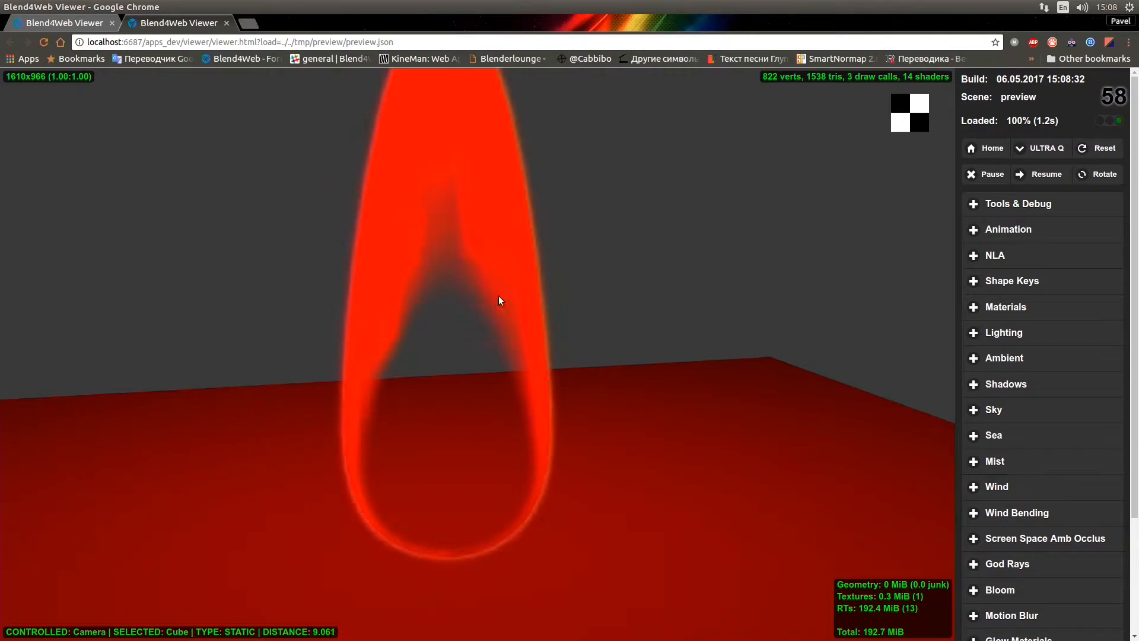
pyautogui.moveTo(501, 300); pyautogui.dragTo(559, 305)
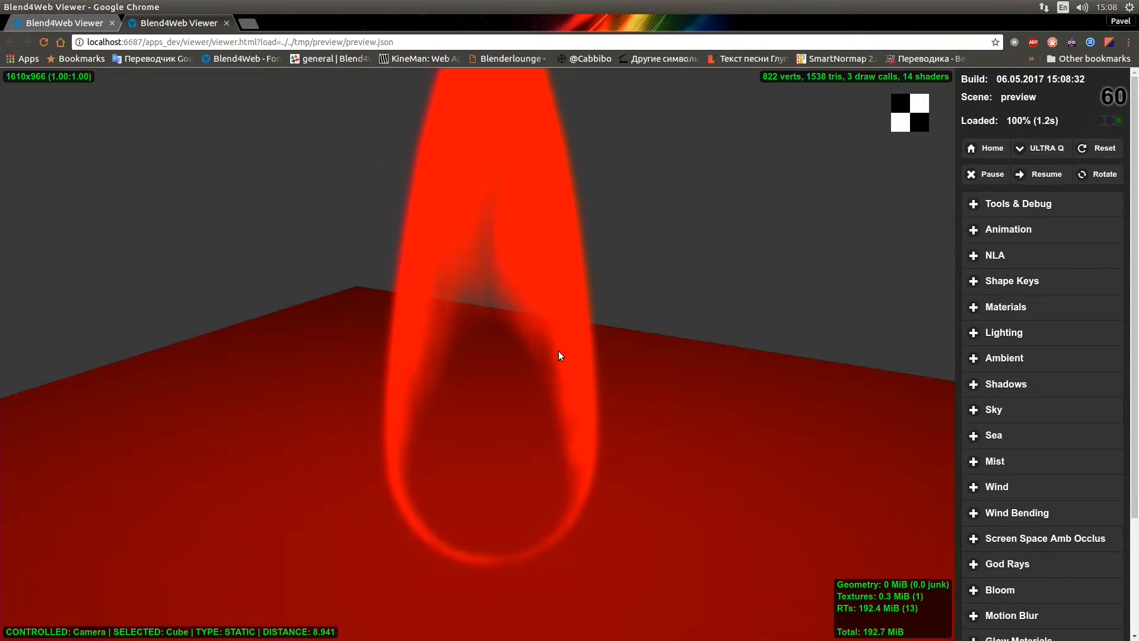
pyautogui.moveTo(559, 356); pyautogui.dragTo(452, 277)
pyautogui.scroll(-2, 451, 275)
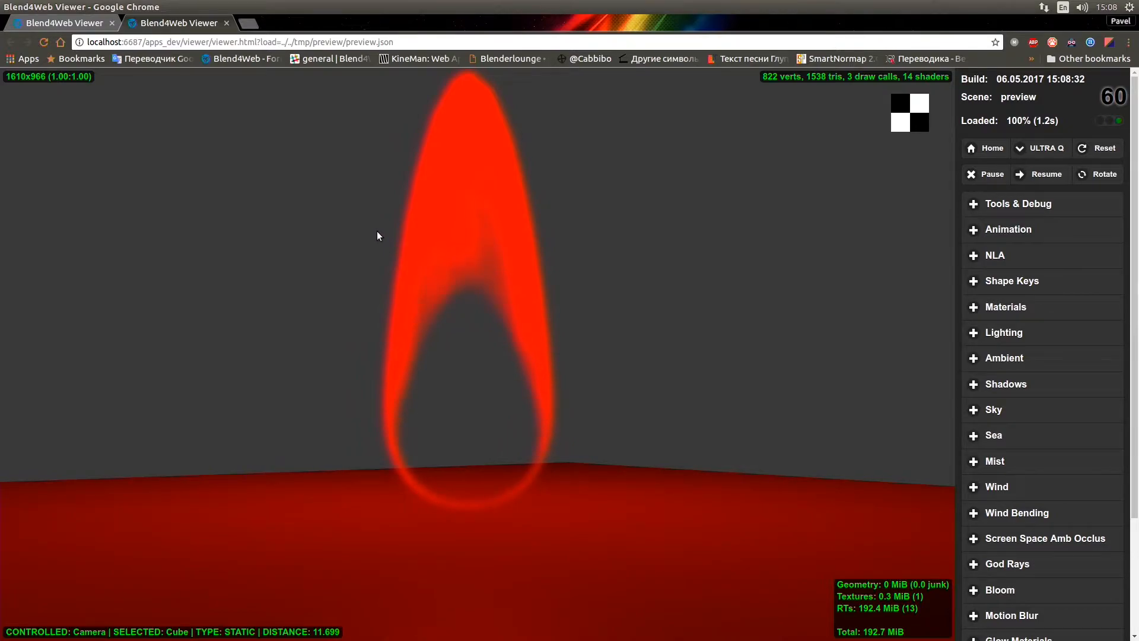
# Return to Blender's maximized node layout and move the B4W_TIME and Geometry nodes farther away from the Subtract node.
pyautogui.hotkey('alt', 'Tab')
pyautogui.scroll(-4, 486, 289)
pyautogui.hotkey('shift', 'space')
pyautogui.hotkey('shift', 'space')
pyautogui.scroll(-7, 320, 323)
pyautogui.moveTo(311, 359); pyautogui.dragTo(644, 259, button='middle')
pyautogui.scroll(3, 380, 356)
pyautogui.moveTo(525, 397); pyautogui.dragTo(483, 383)
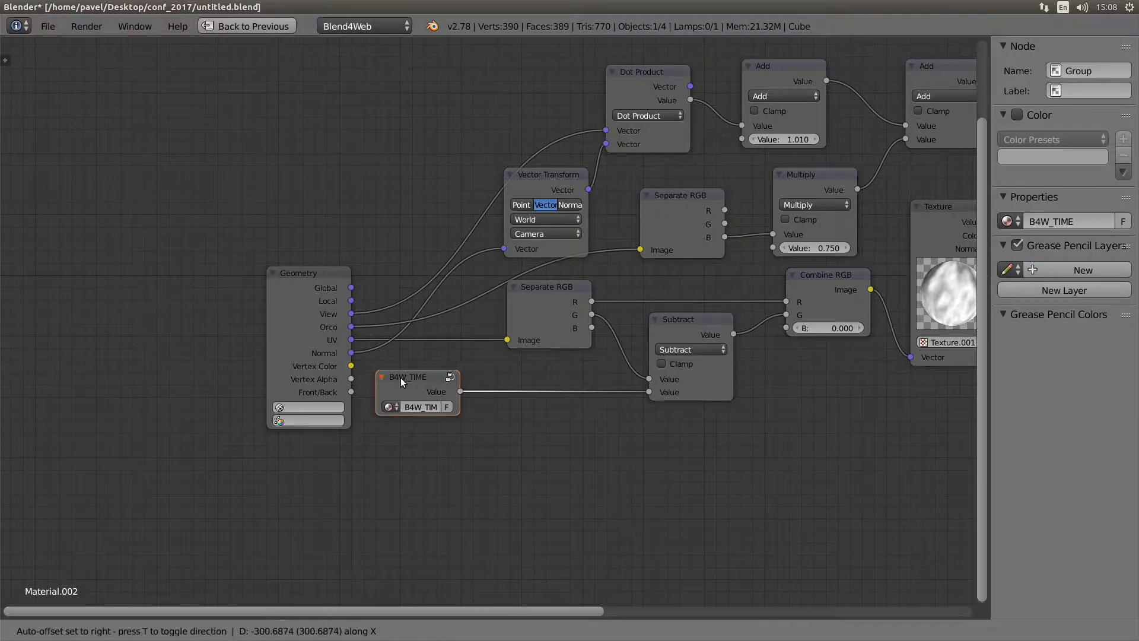
pyautogui.moveTo(401, 377); pyautogui.dragTo(400, 378)
pyautogui.moveTo(304, 340); pyautogui.dragTo(206, 322)
# Add a Math node set to Multiply and insert it into the link between B4W_TIME and the Subtract node.
pyautogui.hotkey('shift', 'a')
pyautogui.moveTo(543, 429)
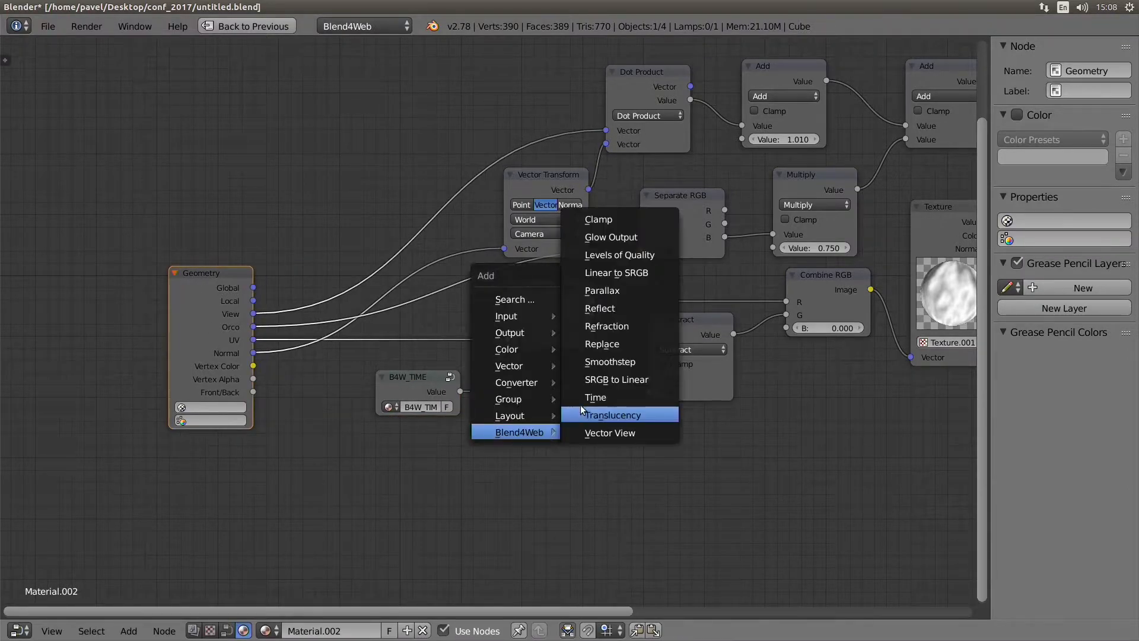
pyautogui.moveTo(522, 383)
pyautogui.click(632, 436)
pyautogui.click(603, 454)
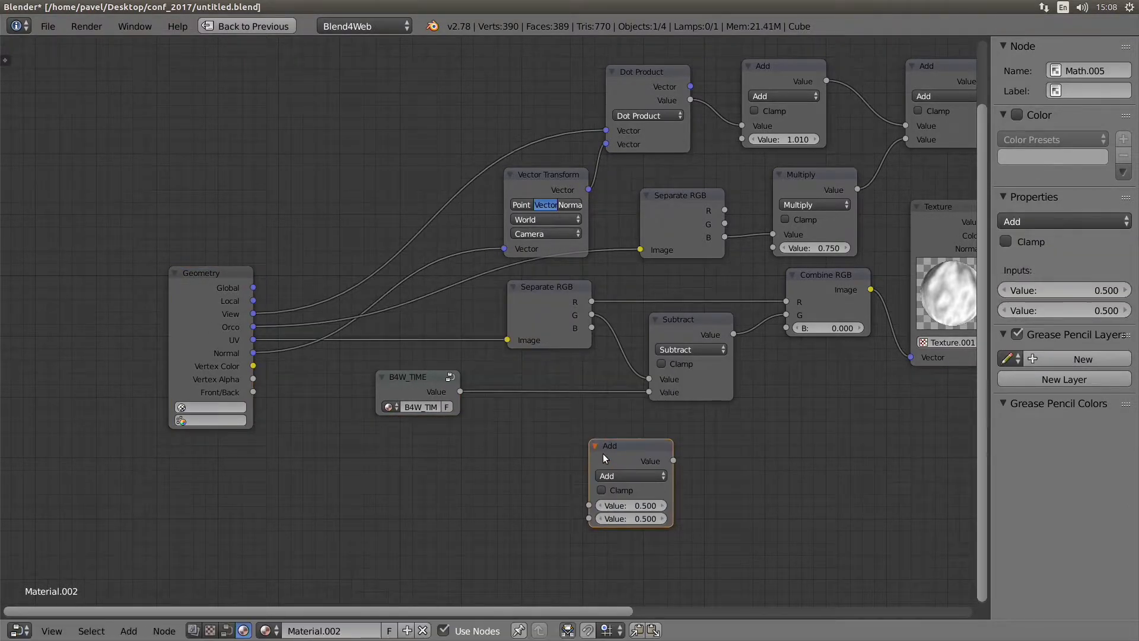
pyautogui.click(629, 474)
pyautogui.click(637, 435)
pyautogui.moveTo(638, 446); pyautogui.dragTo(554, 387)
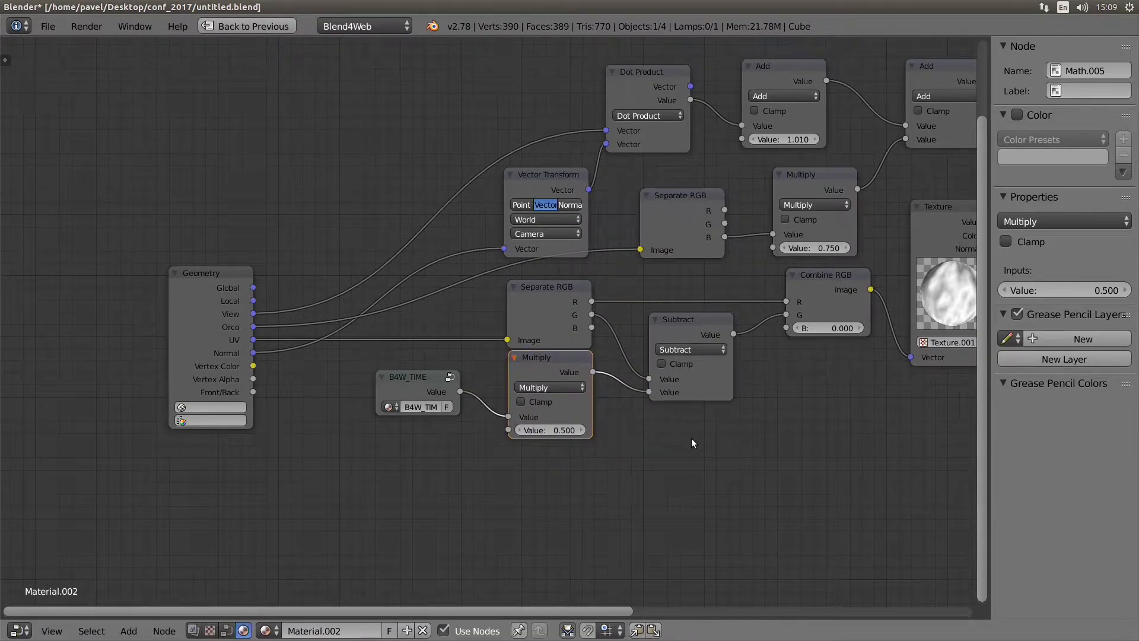
# Set the second value of the Multiply node between B4W_TIME and Subtract to 2.000.
pyautogui.scroll(4, 690, 457)
pyautogui.scroll(2, 638, 335)
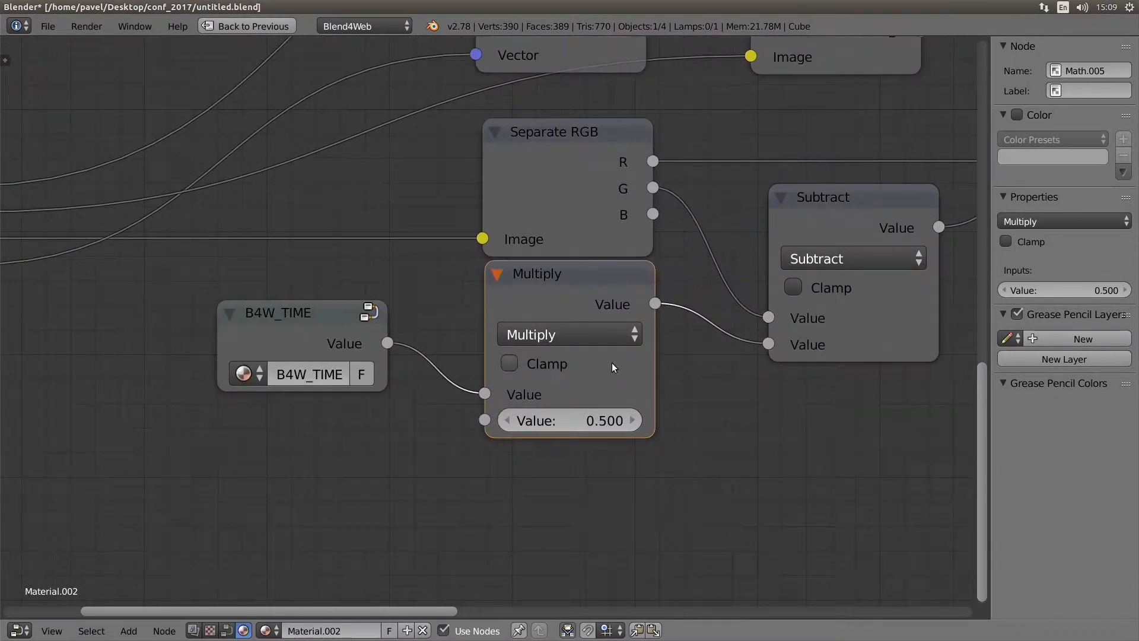
pyautogui.click(584, 415)
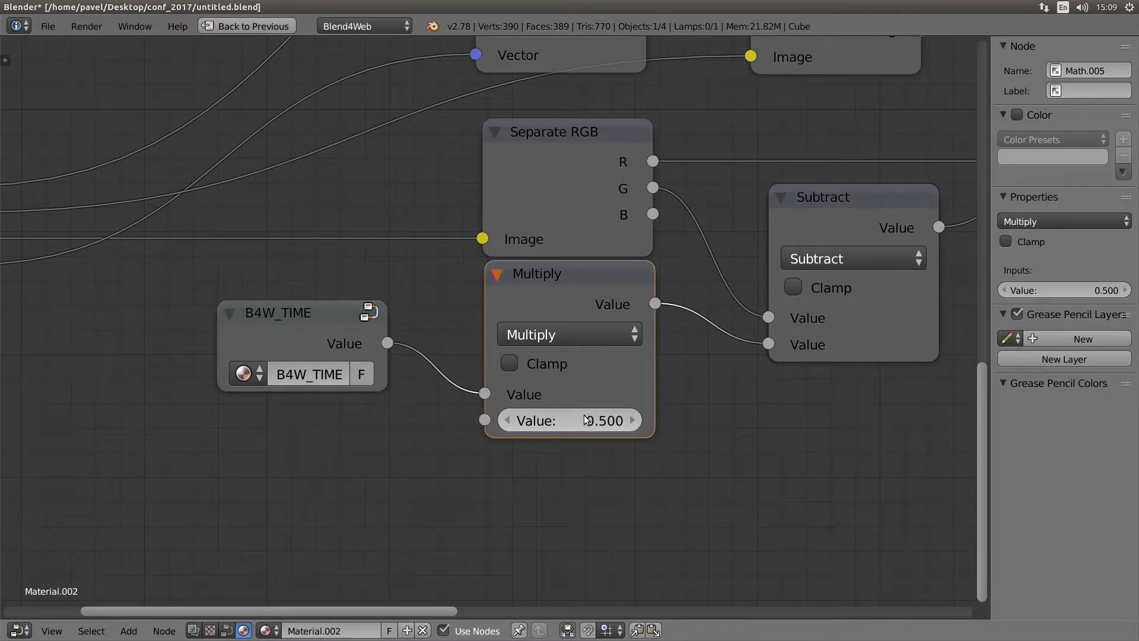
pyautogui.click(584, 420)
# Run Fast Preview from the maximized 3D view and examine the flame's scrolling speed in the browser.
pyautogui.hotkey('shift', 'space')
pyautogui.hotkey('shift', 'space')
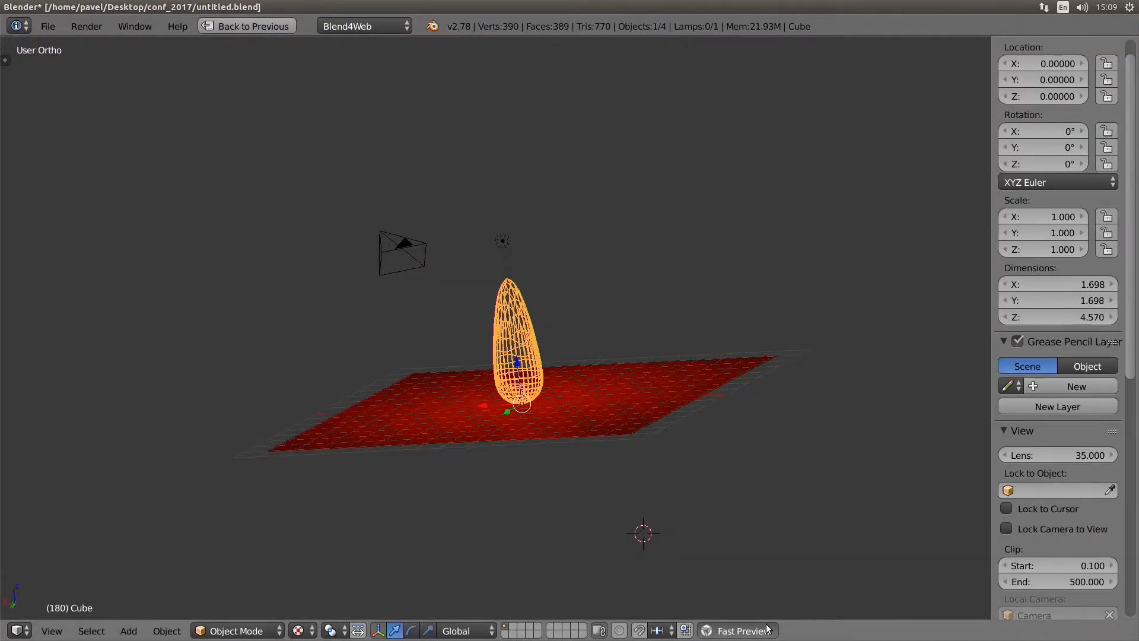
pyautogui.click(740, 630)
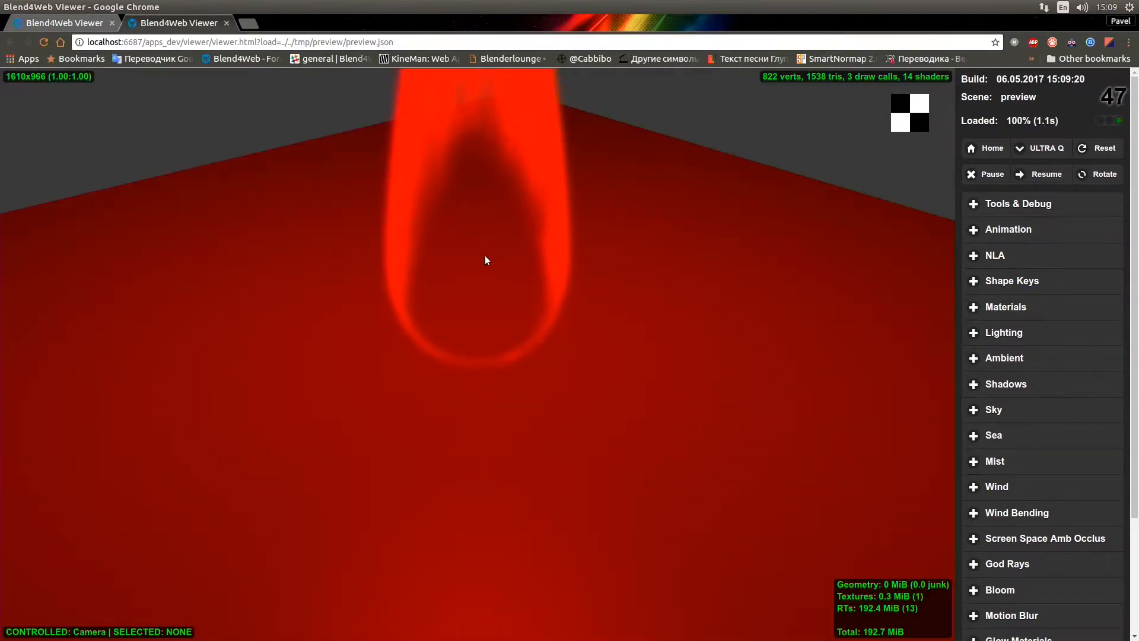
pyautogui.moveTo(486, 257); pyautogui.dragTo(557, 288)
# Return to Blender's maximized node layout, duplicate the Add node above Texture, and insert the copy between Divide and the Glow Output's Factor.
pyautogui.hotkey('alt', 'Tab')
pyautogui.hotkey('shift', 'space')
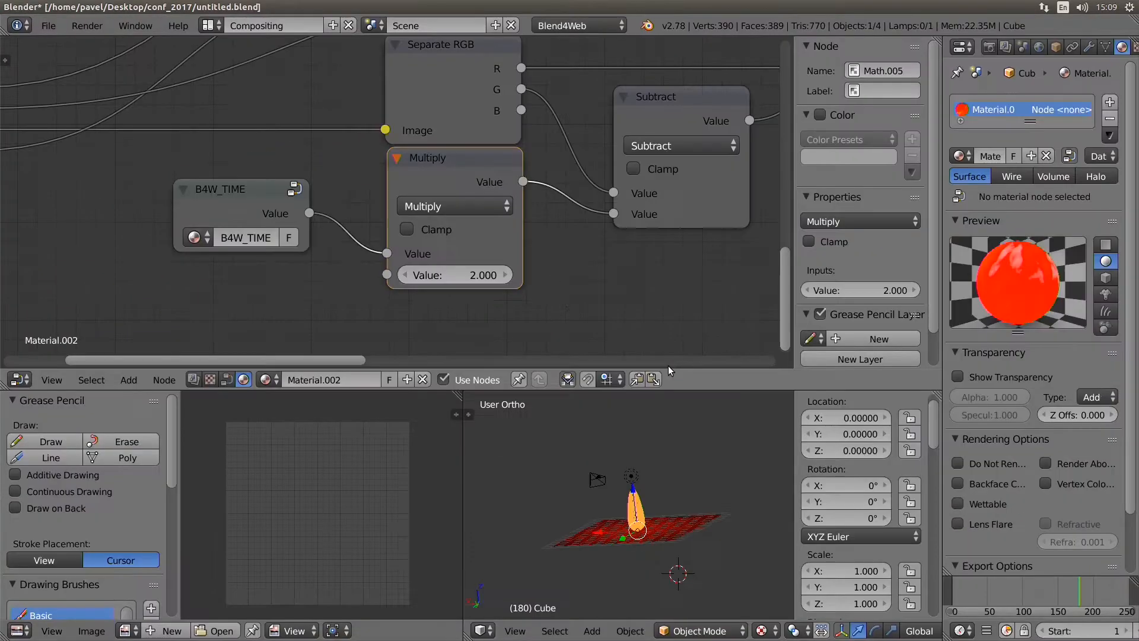
pyautogui.hotkey('shift', 'space')
pyautogui.scroll(-12, 688, 329)
pyautogui.scroll(4, 770, 325)
pyautogui.moveTo(771, 325); pyautogui.dragTo(282, 350, button='middle')
pyautogui.moveTo(654, 222); pyautogui.dragTo(312, 380, button='middle')
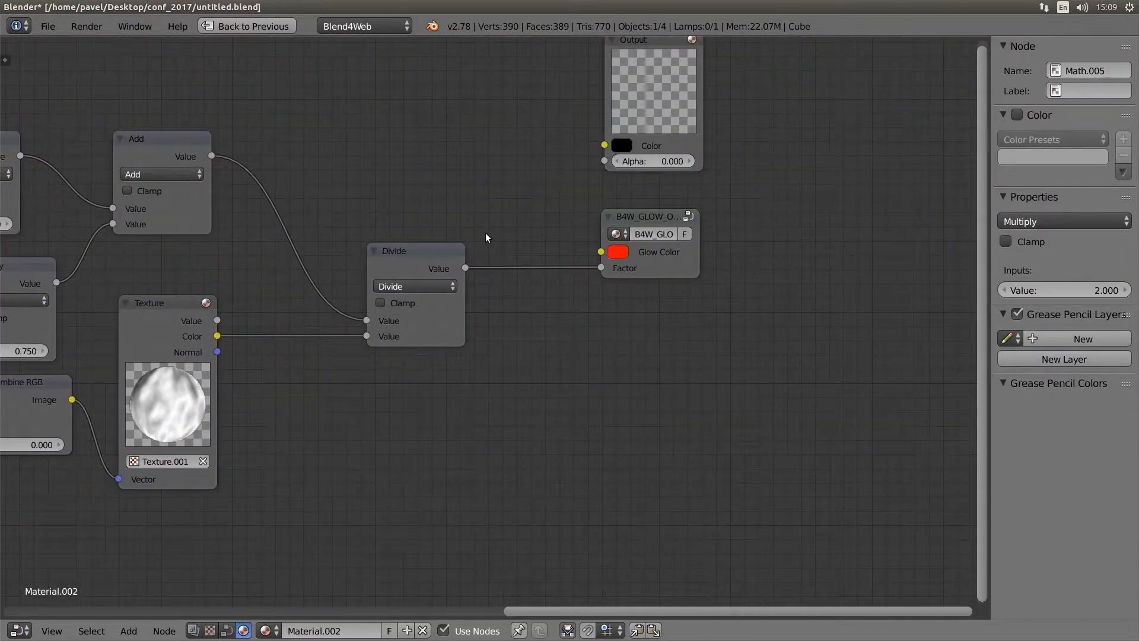
pyautogui.click(382, 258)
pyautogui.click(179, 153)
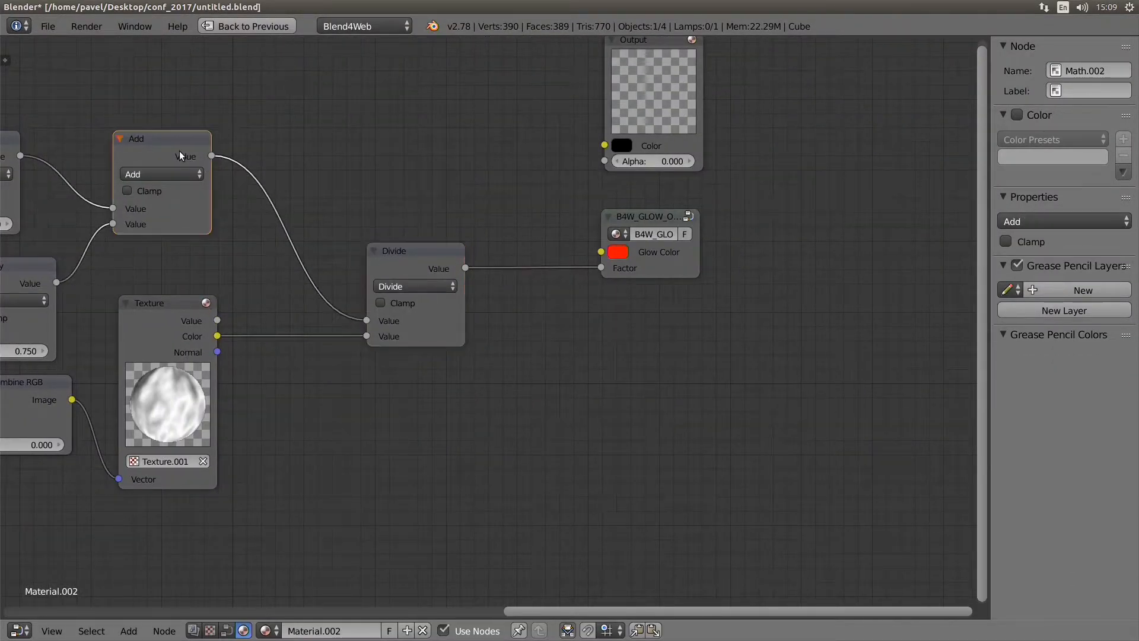
pyautogui.hotkey('shift', 'd')
pyautogui.click(589, 280)
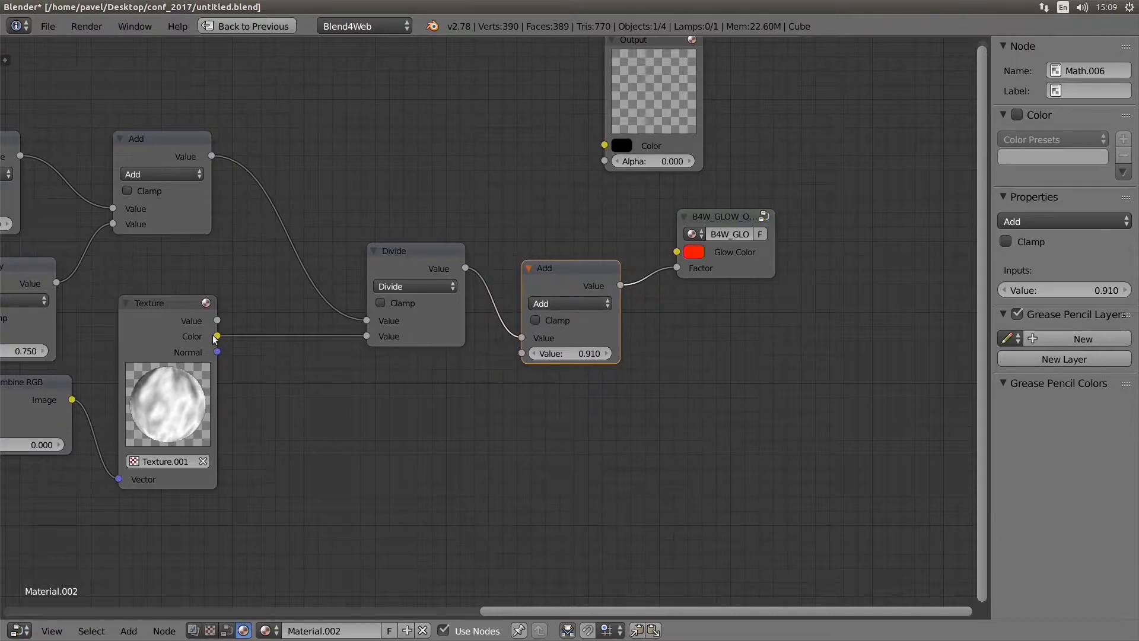
# Link the Texture node's Color output to the second value of the new Add node and place that node slightly below Divide.
pyautogui.moveTo(216, 337); pyautogui.dragTo(436, 402)
pyautogui.moveTo(525, 352); pyautogui.dragTo(524, 353)
pyautogui.moveTo(569, 265); pyautogui.dragTo(549, 309)
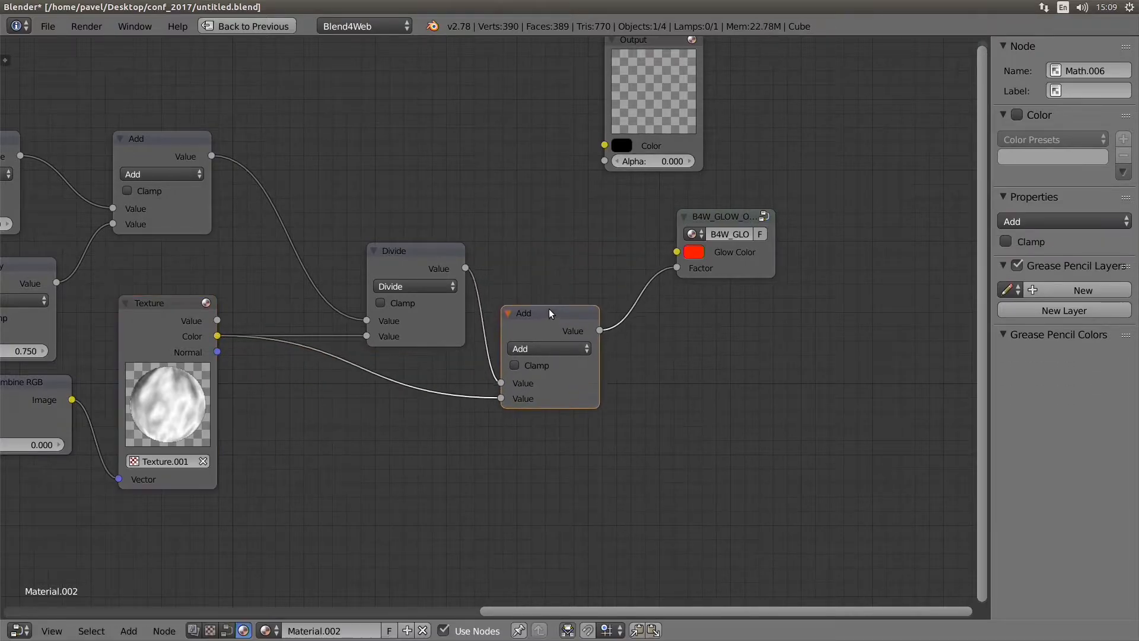
# Run Fast Preview, examine the flame's added texture from another angle and distance, and close the viewer tab.
pyautogui.hotkey('shift', 'space')
pyautogui.hotkey('shift', 'space')
pyautogui.scroll(5, 567, 423)
pyautogui.hotkey('shift', 'space')
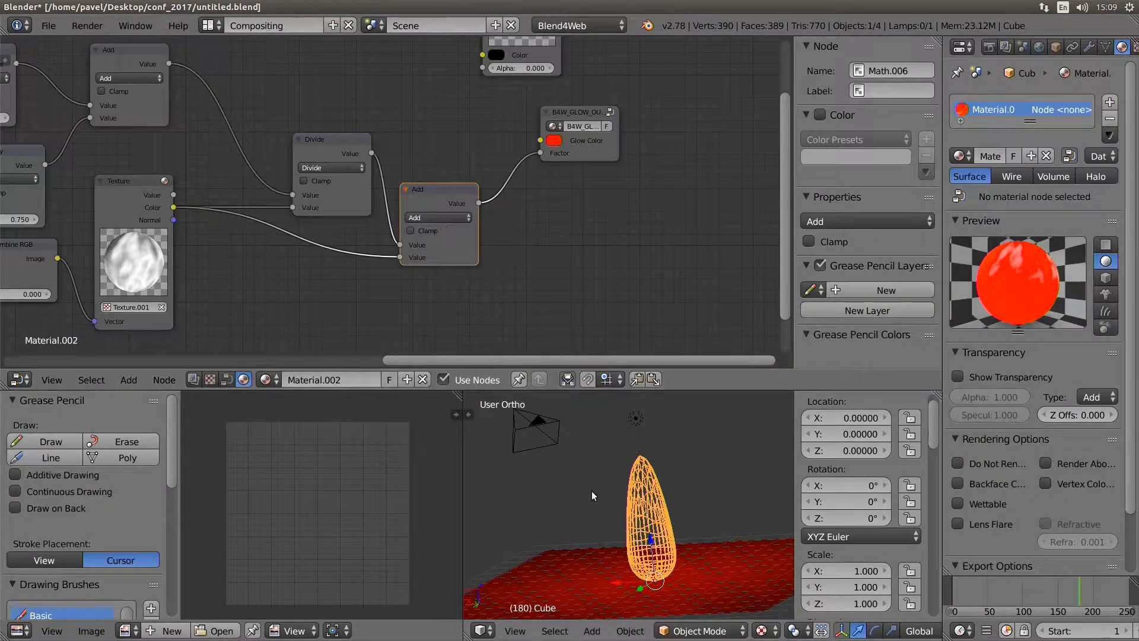
pyautogui.hotkey('shift', 'space')
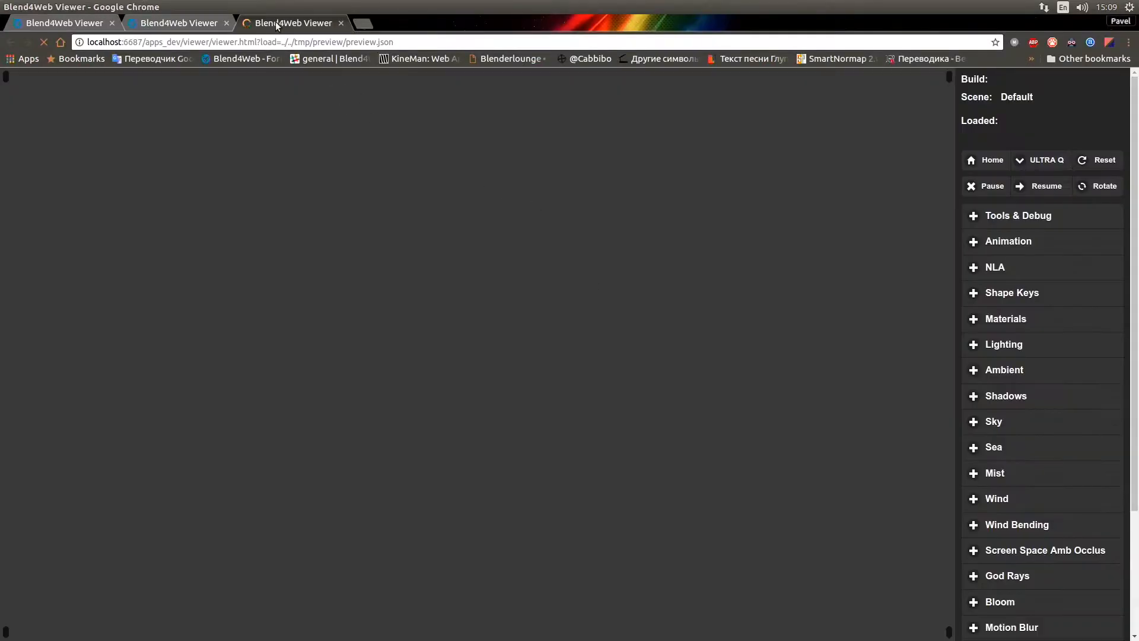
pyautogui.click(227, 23)
pyautogui.scroll(-4, 425, 247)
pyautogui.moveTo(427, 247); pyautogui.dragTo(454, 242)
pyautogui.scroll(3, 616, 331)
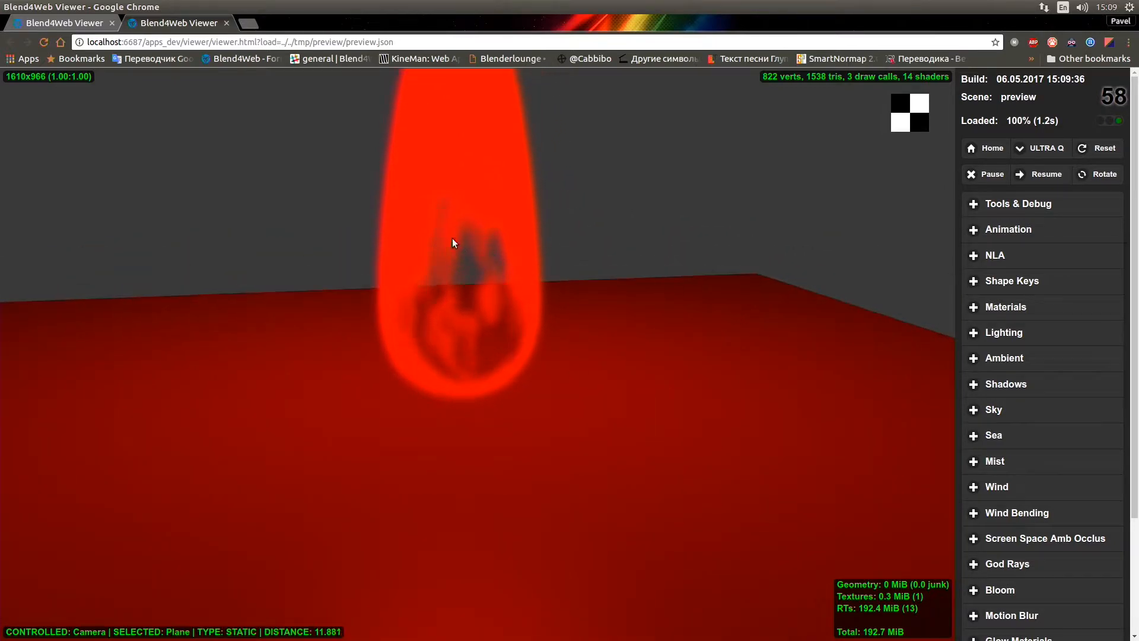
pyautogui.click(226, 23)
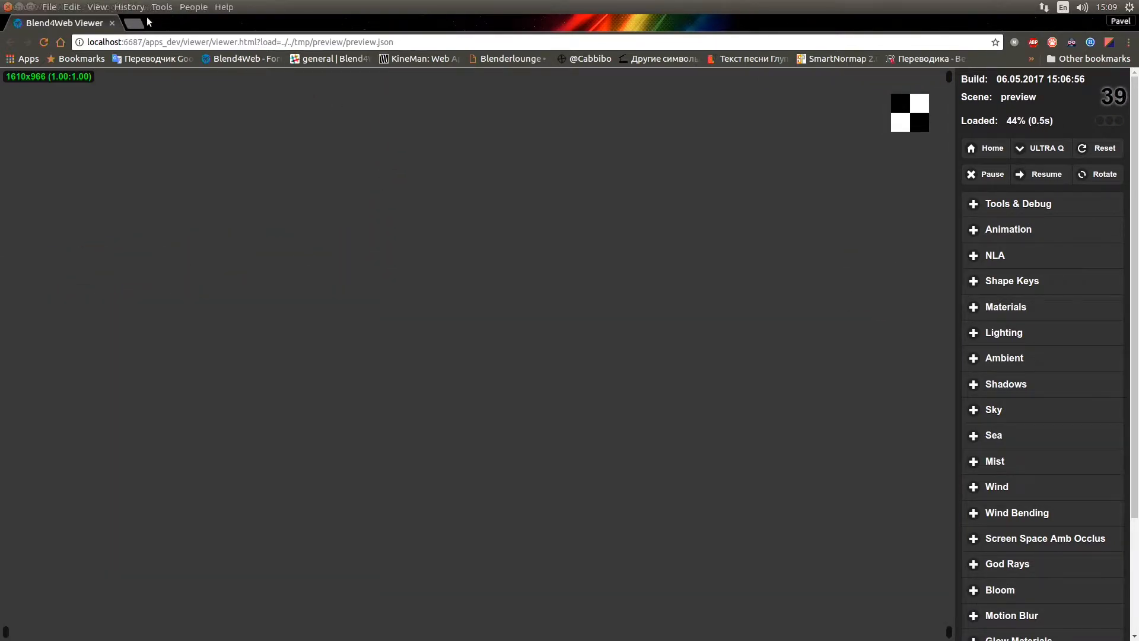
pyautogui.click(139, 23)
# In Blender, link the final Add node's Value to the Output node's Color and deselect the flame object.
pyautogui.hotkey('alt', 'Tab')
pyautogui.hotkey('shift', 'space')
pyautogui.scroll(-4, 390, 184)
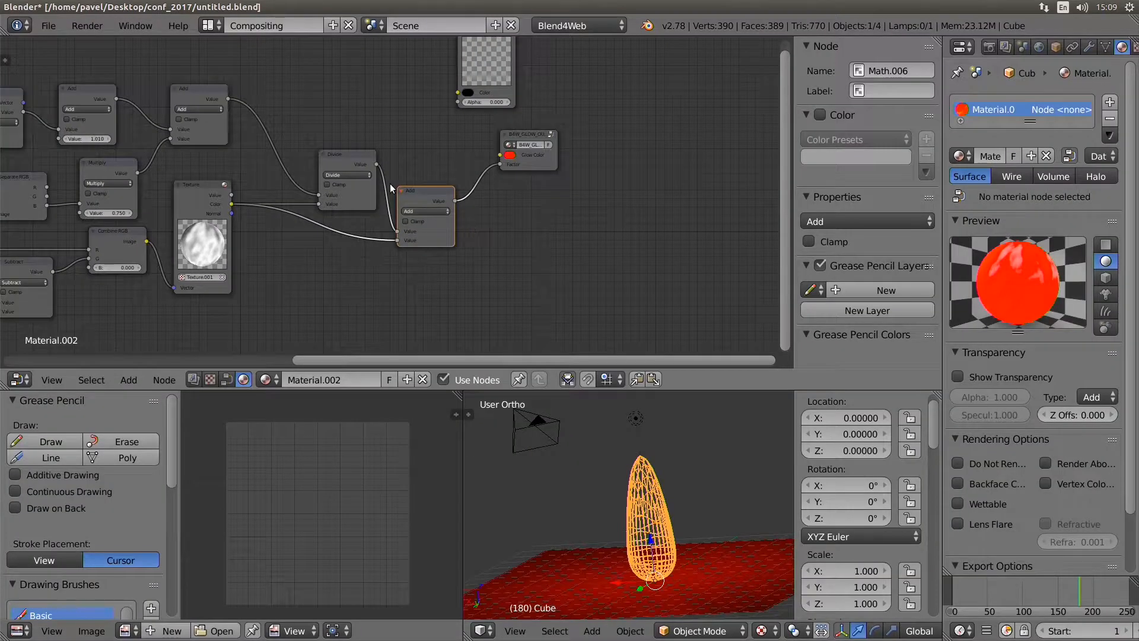
pyautogui.scroll(4, 389, 184)
pyautogui.moveTo(573, 113); pyautogui.dragTo(580, 146)
pyautogui.moveTo(549, 107); pyautogui.dragTo(539, 170, button='middle')
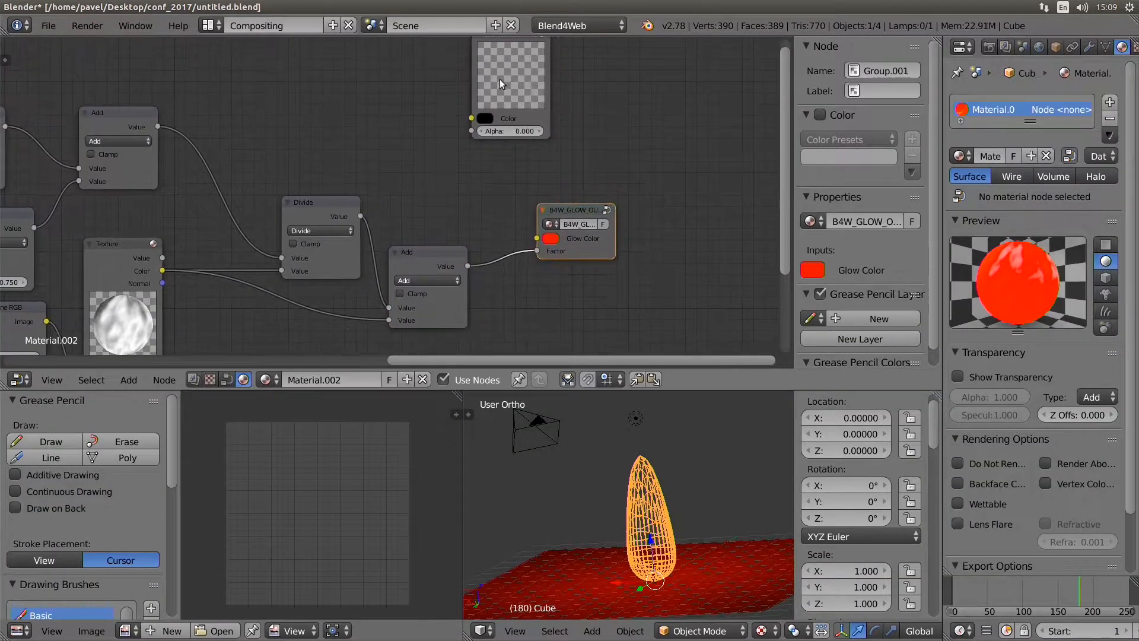
pyautogui.moveTo(500, 79); pyautogui.dragTo(562, 129)
pyautogui.moveTo(471, 270); pyautogui.dragTo(540, 167)
pyautogui.press('a')
# Set the value of the Add node after Dot Product to 0.690.
pyautogui.scroll(4, 297, 200)
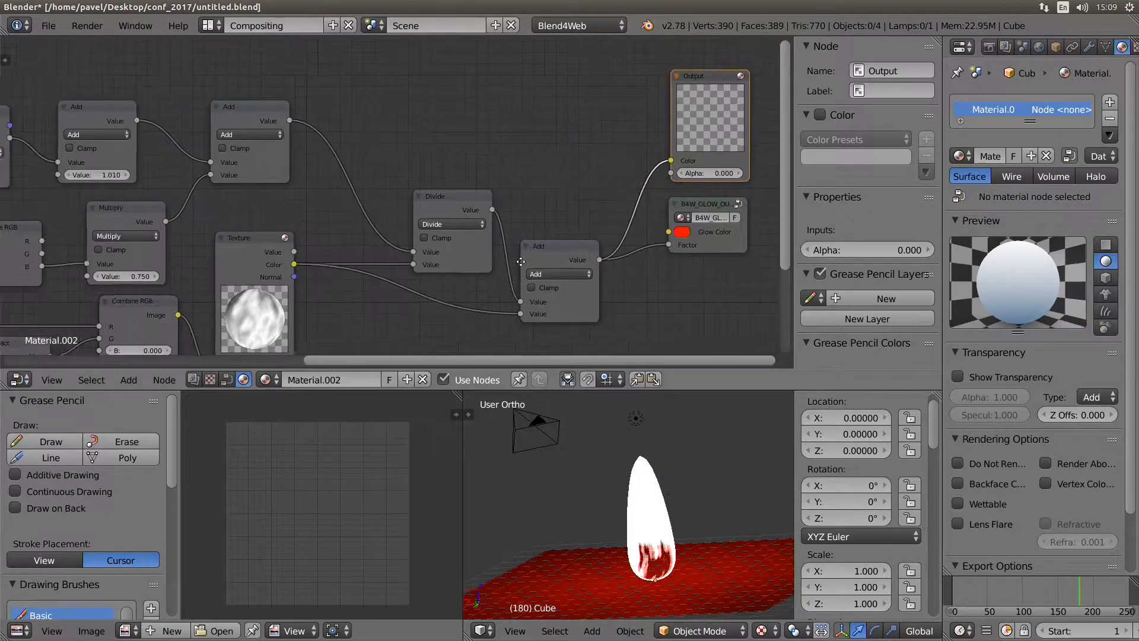
pyautogui.moveTo(281, 177); pyautogui.dragTo(460, 178, button='middle')
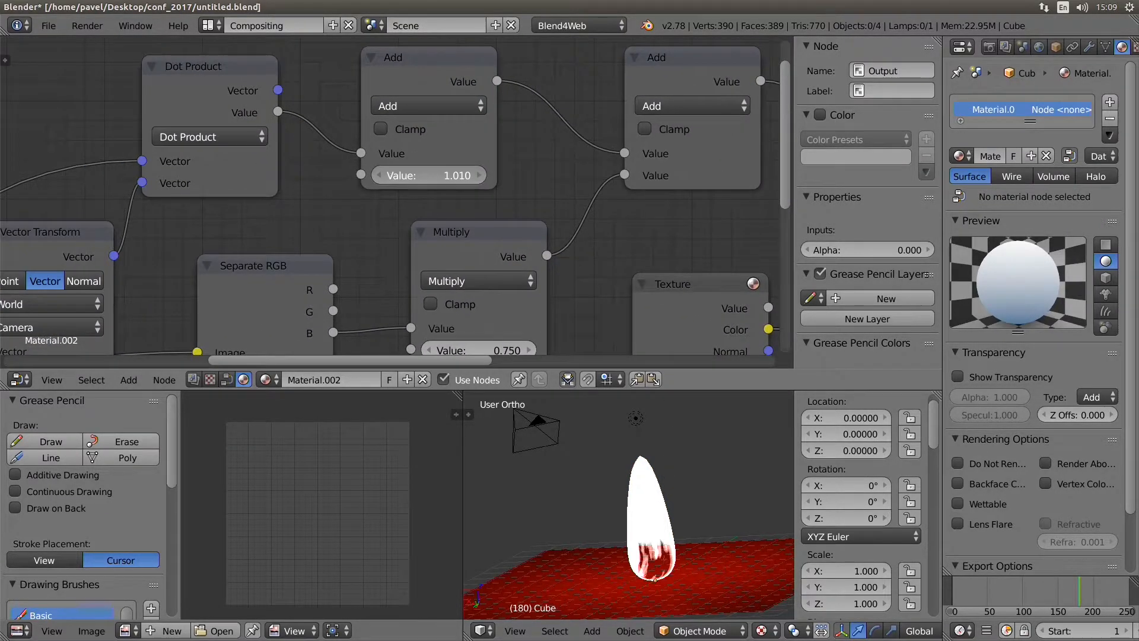
pyautogui.moveTo(479, 257); pyautogui.dragTo(485, 142, button='middle')
pyautogui.moveTo(452, 61); pyautogui.dragTo(464, 106, button='middle')
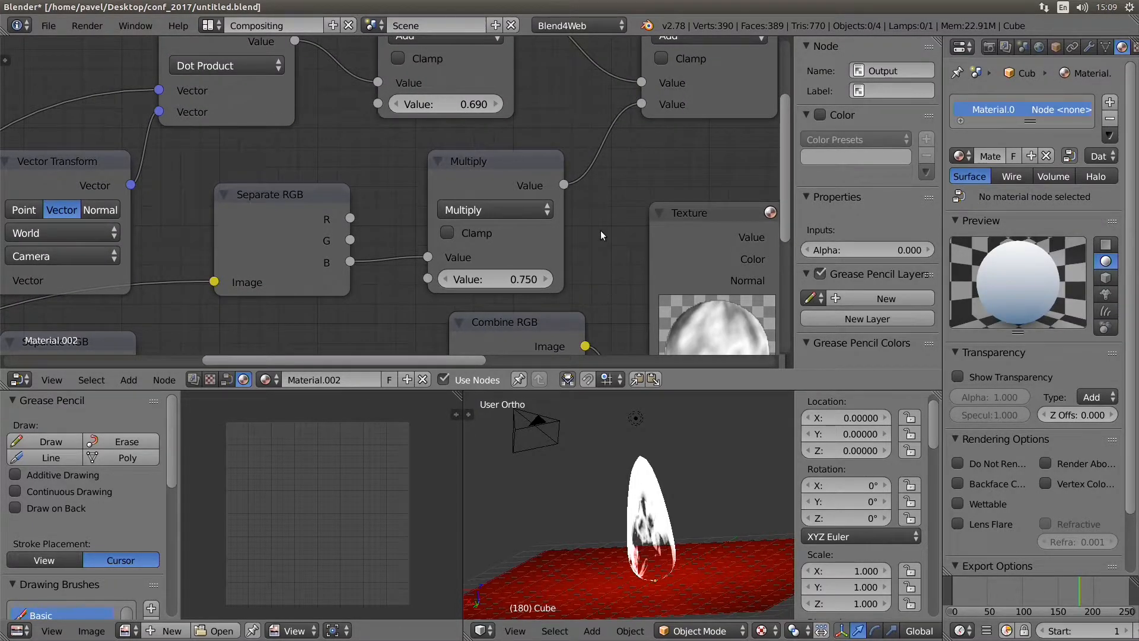
# Duplicate the Divide node and insert the copy between the second Add node and the original Divide node.
pyautogui.scroll(-9, 611, 222)
pyautogui.moveTo(647, 195); pyautogui.dragTo(380, 182, button='middle')
pyautogui.scroll(4, 457, 163)
pyautogui.moveTo(427, 149); pyautogui.dragTo(501, 222, button='middle')
pyautogui.click(510, 228)
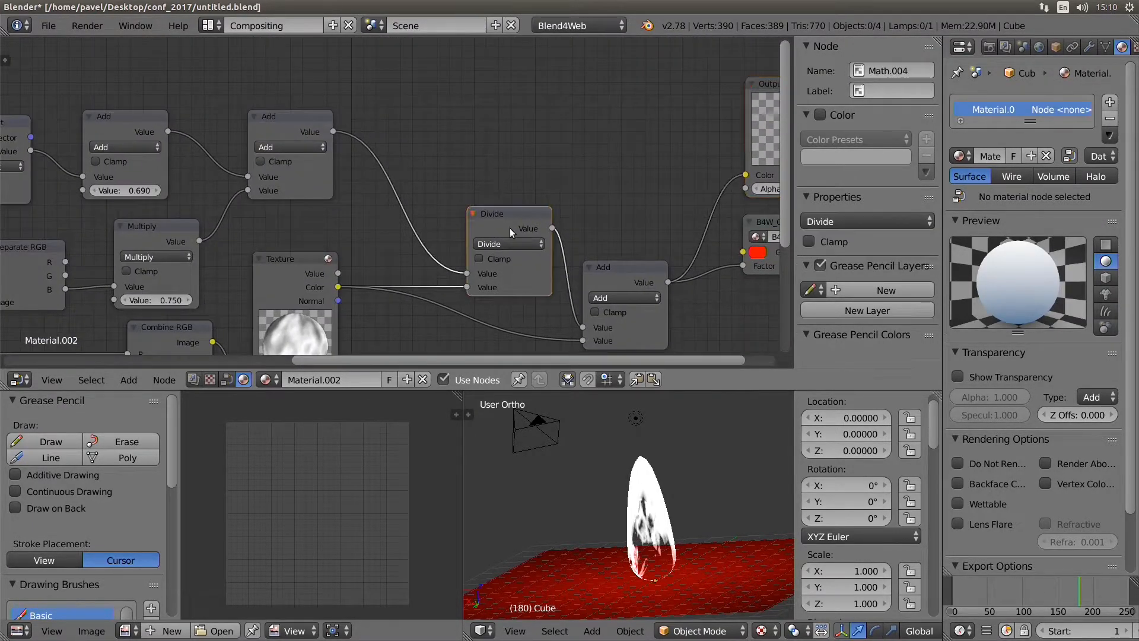
pyautogui.hotkey('shift', 'd')
pyautogui.click(425, 165)
# Change the duplicated node's operation to Multiply and set its value to -1.000.
pyautogui.click(429, 179)
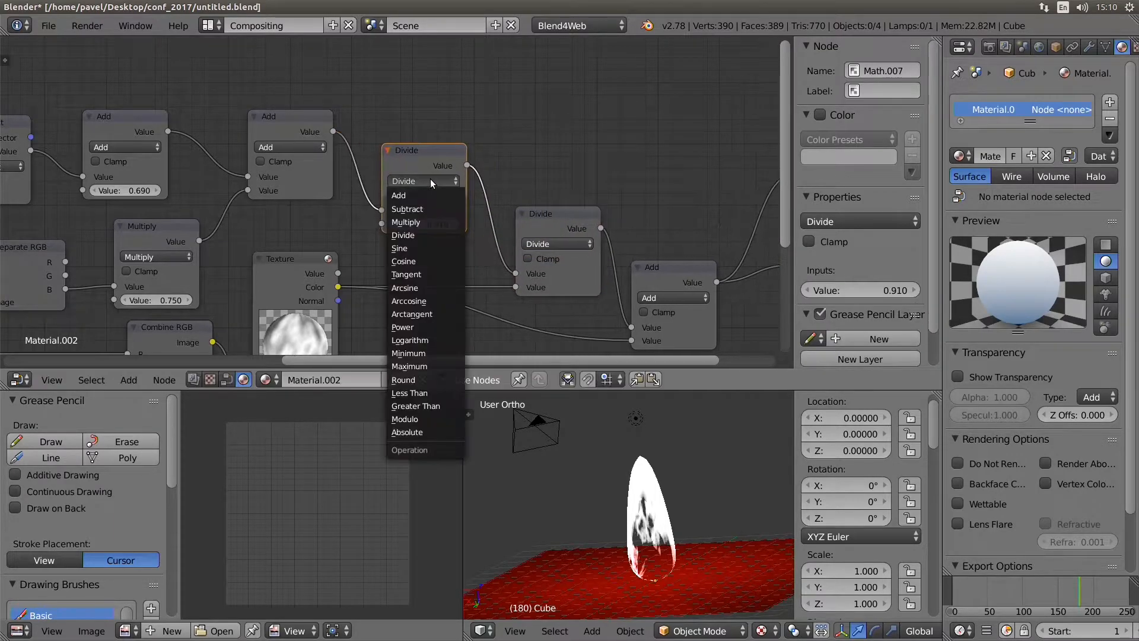
pyautogui.click(442, 222)
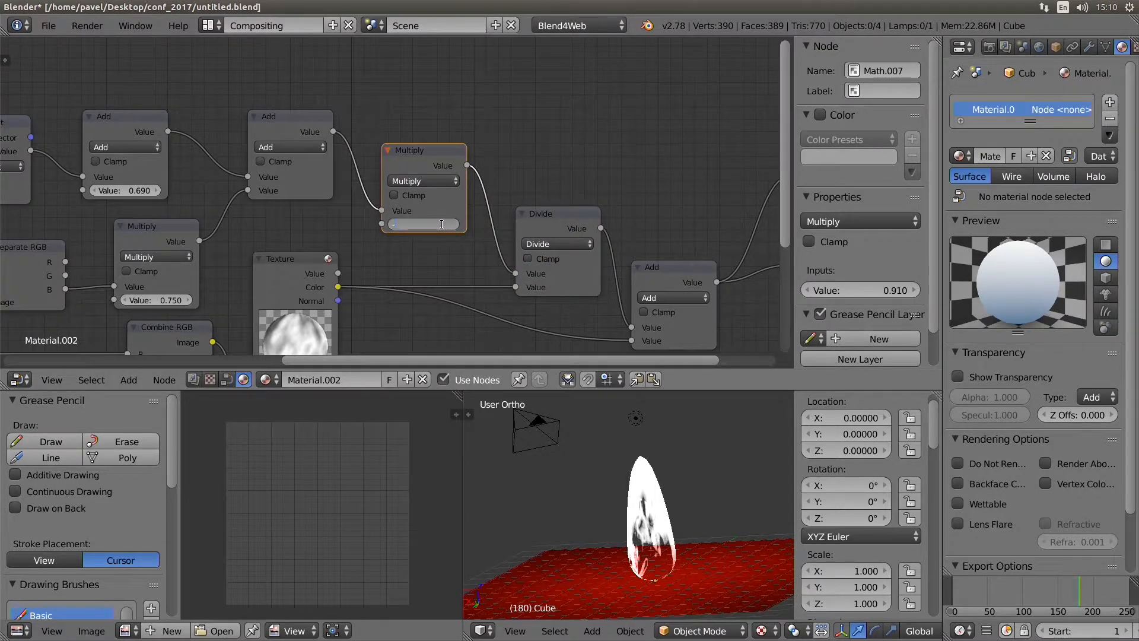
pyautogui.press('Return')
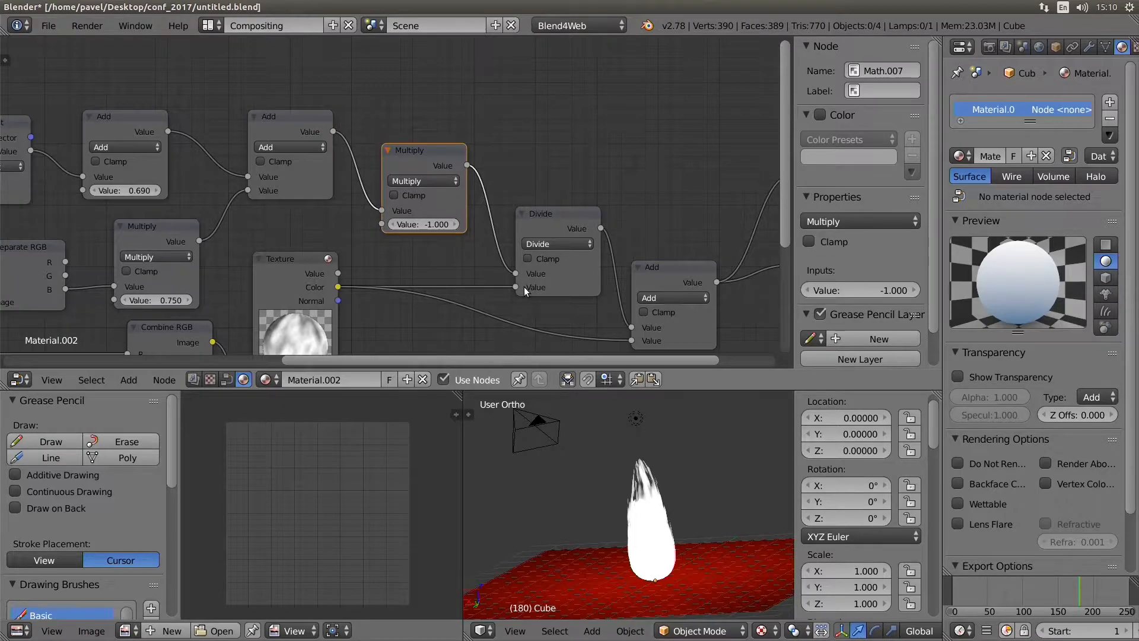
# Set the value of the Add node after Dot Product to 1.120.
pyautogui.scroll(2, 349, 180)
pyautogui.moveTo(349, 180); pyautogui.dragTo(541, 217, button='middle')
pyautogui.scroll(3, 297, 230)
pyautogui.moveTo(297, 230); pyautogui.dragTo(411, 172, button='middle')
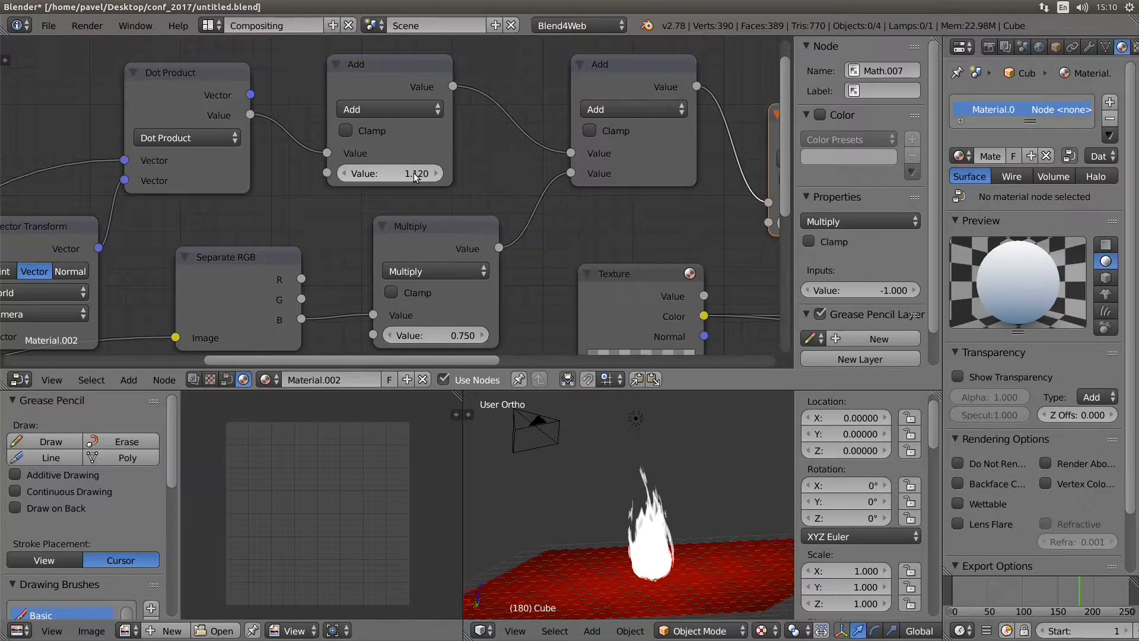
# Maximize the 3D view, run Fast Preview, and examine the reshaped red flame from several angles and distances.
pyautogui.hotkey('ctrl', 'Up')
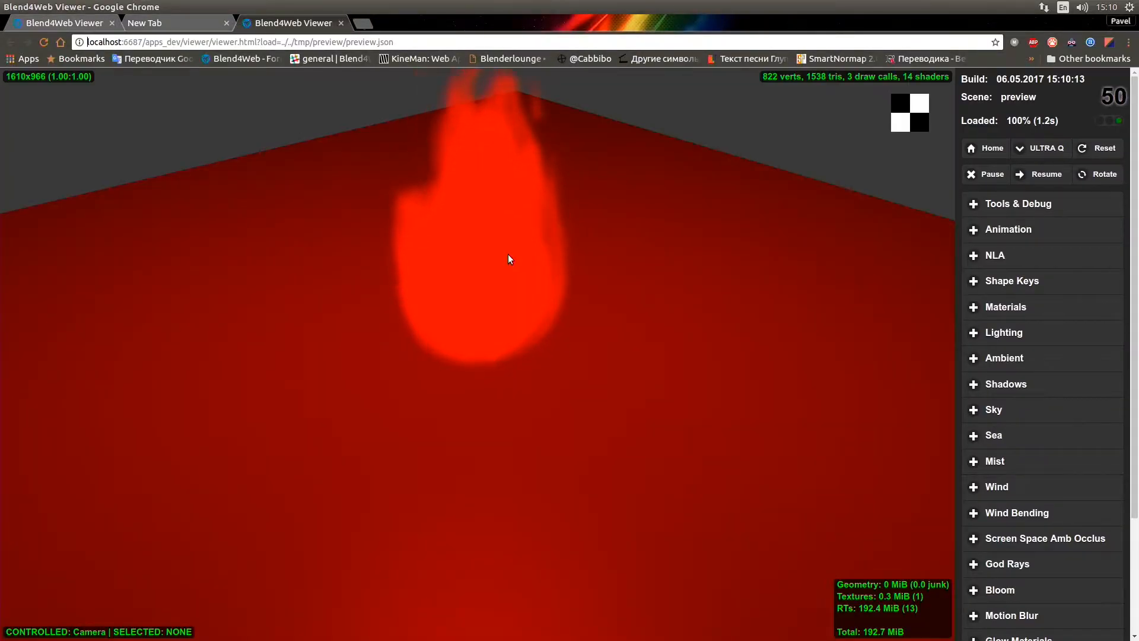
pyautogui.write('s')
pyautogui.moveTo(600, 349); pyautogui.dragTo(631, 289)
pyautogui.scroll(-4, 798, 287)
pyautogui.scroll(3, 630, 289)
pyautogui.click(547, 294)
# Back in Blender, select the flame, maximize its node layout, and move the Glow Output and Output nodes farther from the final Add node.
pyautogui.hotkey('alt', 'Tab')
pyautogui.scroll(-3, 688, 226)
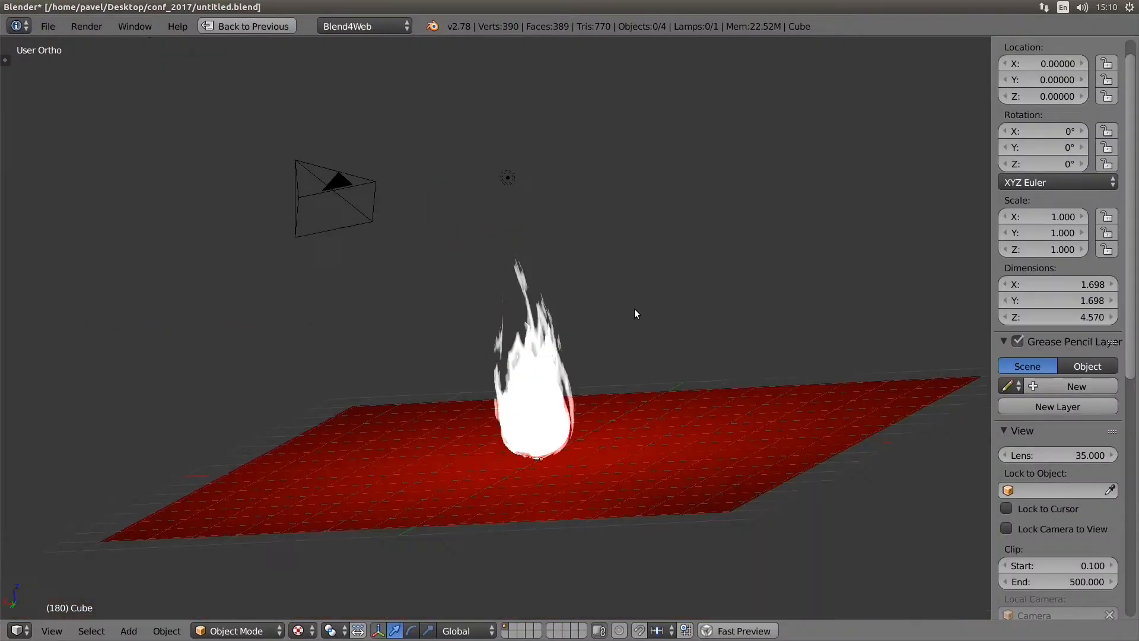
pyautogui.rightClick(546, 360)
pyautogui.hotkey('shift', 'space')
pyautogui.hotkey('shift', 'space')
pyautogui.scroll(-6, 633, 308)
pyautogui.moveTo(955, 295); pyautogui.dragTo(559, 214, button='middle')
pyautogui.scroll(3, 559, 215)
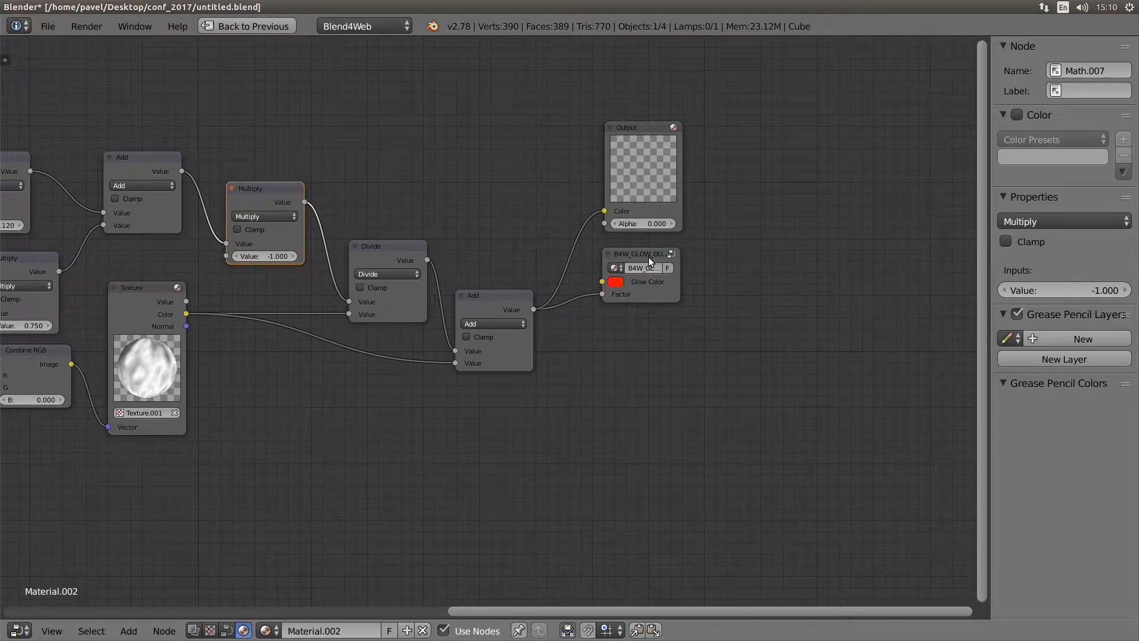
pyautogui.moveTo(644, 255); pyautogui.dragTo(666, 271)
pyautogui.scroll(4, 534, 214)
pyautogui.moveTo(519, 96); pyautogui.dragTo(531, 152, button='middle')
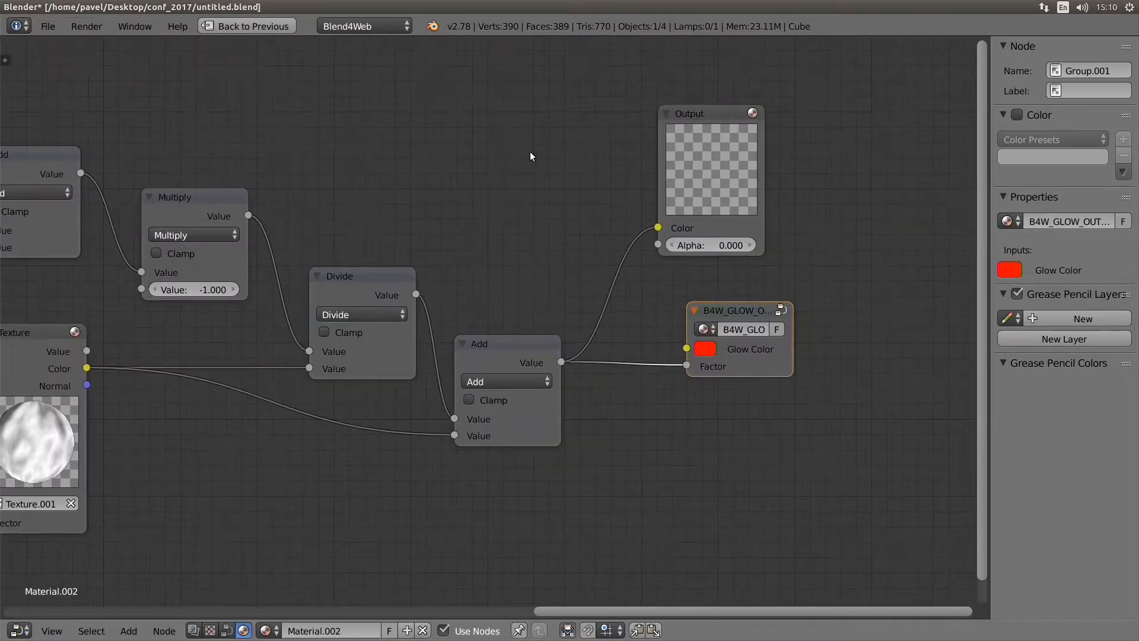
pyautogui.moveTo(713, 163); pyautogui.dragTo(761, 184)
# Add a ColorRamp node and place it above the final Add node.
pyautogui.hotkey('shift', 'a')
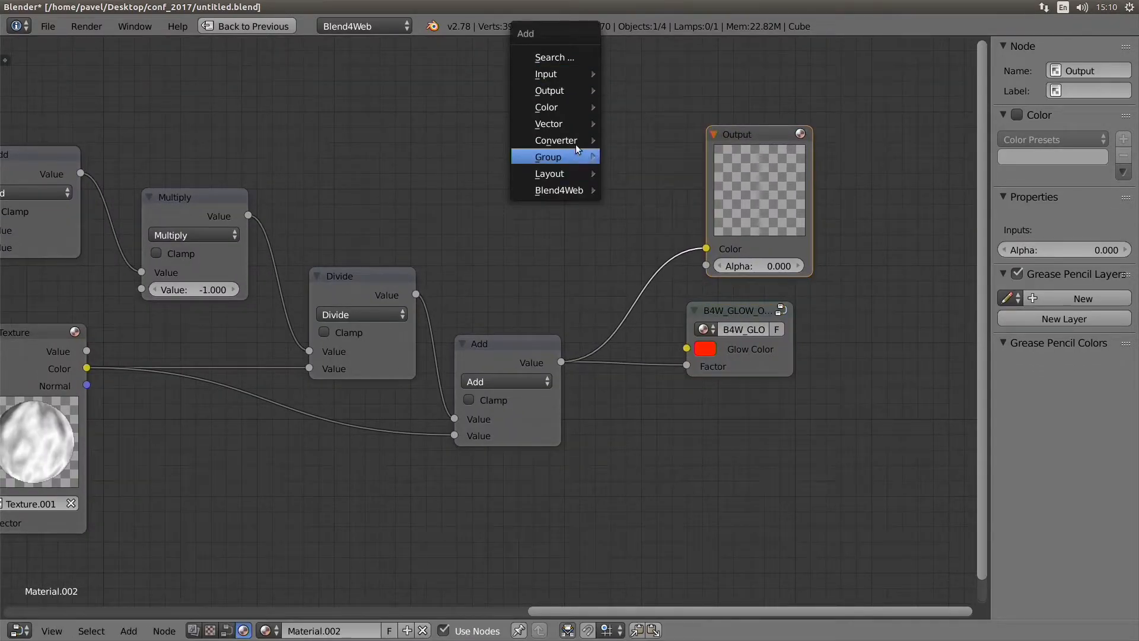
pyautogui.moveTo(574, 141)
pyautogui.click(669, 141)
pyautogui.click(437, 98)
pyautogui.moveTo(513, 169); pyautogui.dragTo(535, 232, button='middle')
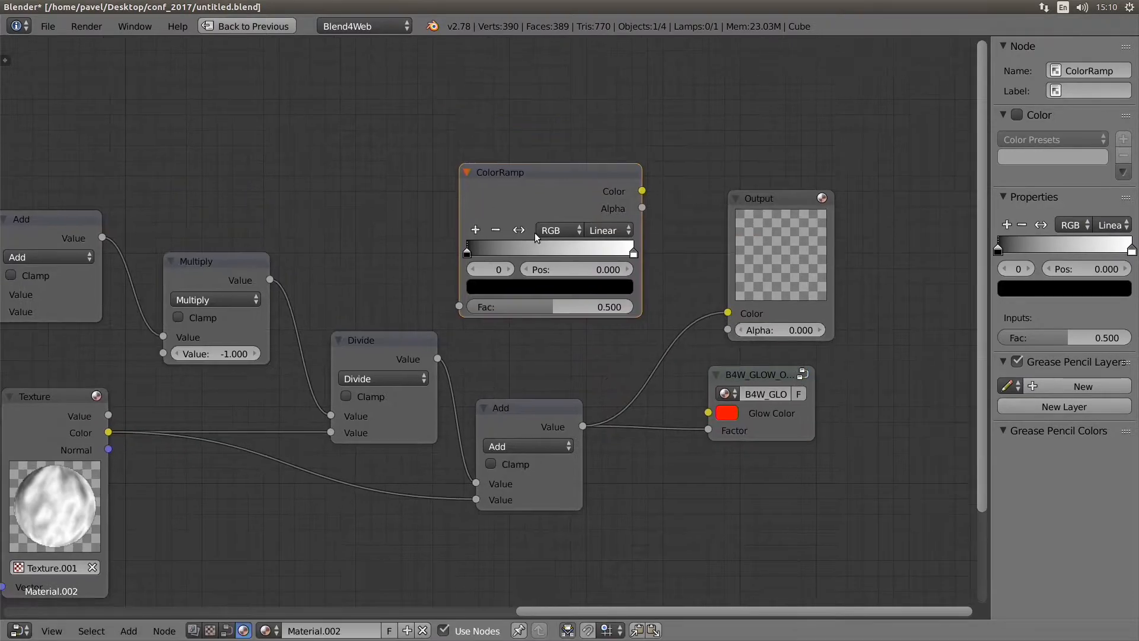
# Set the ColorRamp's end stop at position 1.000 to red.
pyautogui.scroll(1, 535, 233)
pyautogui.click(645, 247)
pyautogui.click(535, 285)
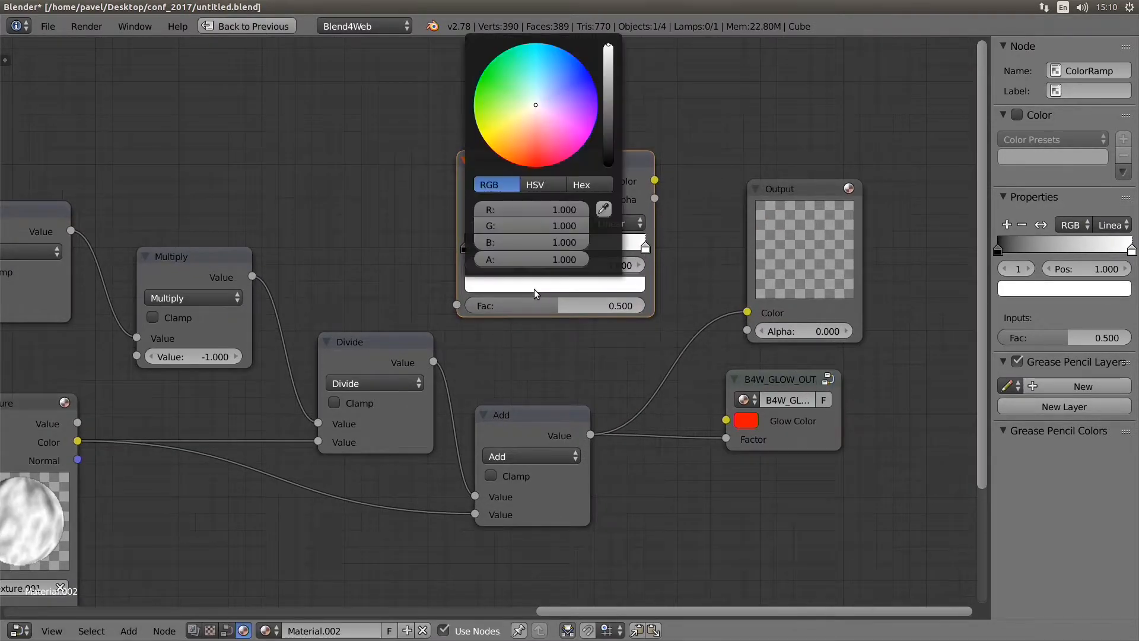
pyautogui.moveTo(538, 146); pyautogui.dragTo(536, 169)
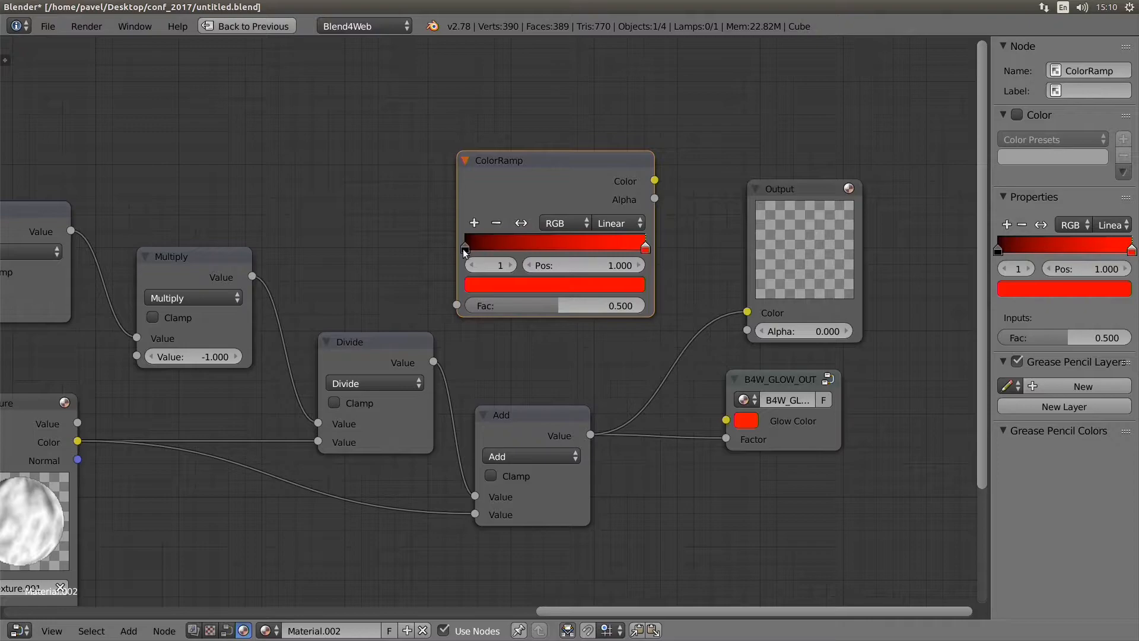
# Set the ColorRamp's start stop at position 0.000 to a fully bright orange.
pyautogui.click(465, 248)
pyautogui.click(508, 284)
pyautogui.moveTo(609, 89); pyautogui.dragTo(608, 43)
pyautogui.moveTo(507, 145); pyautogui.dragTo(503, 158)
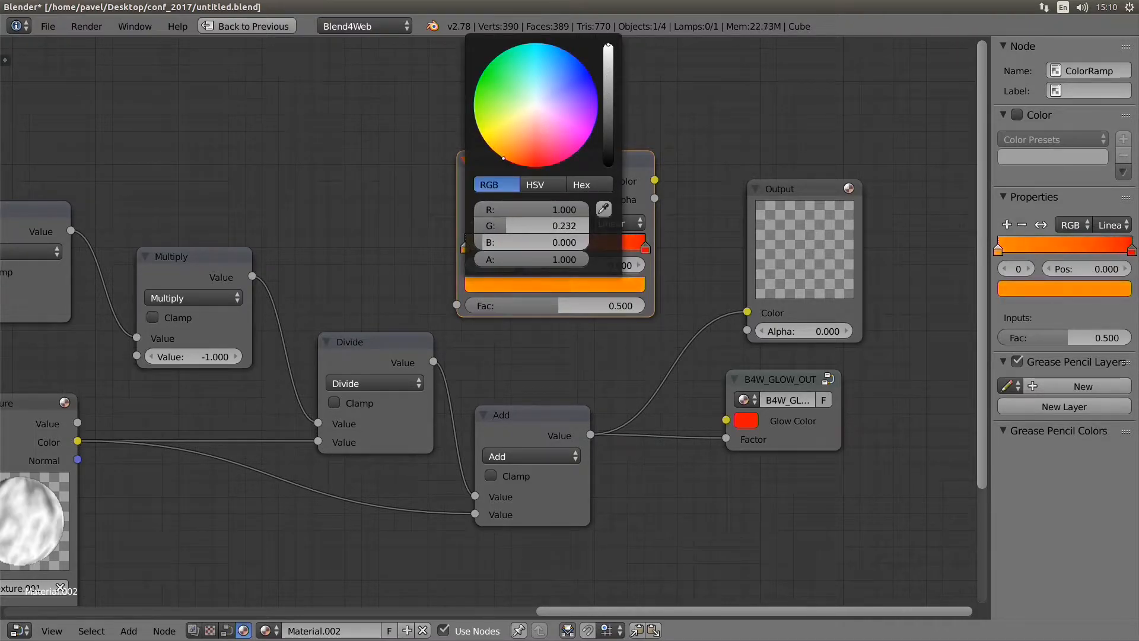
# Adjust the ColorRamp node's width and move it slightly higher above the final Add node.
pyautogui.moveTo(654, 172); pyautogui.dragTo(708, 238)
pyautogui.press('g')
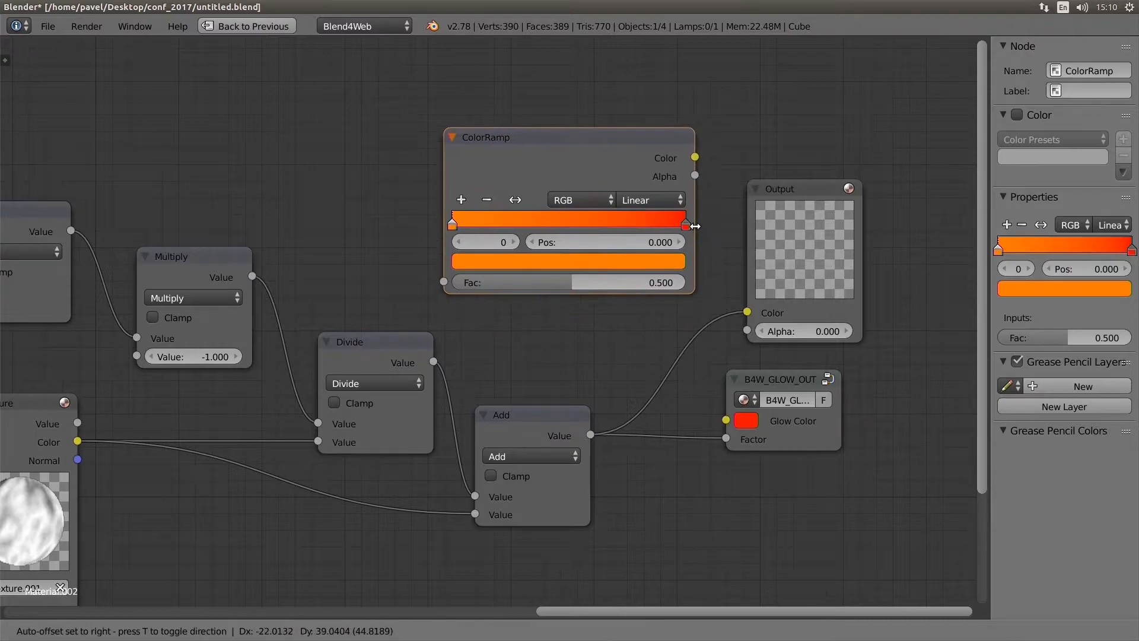
pyautogui.click(678, 223)
pyautogui.moveTo(343, 179); pyautogui.dragTo(541, 216, button='middle')
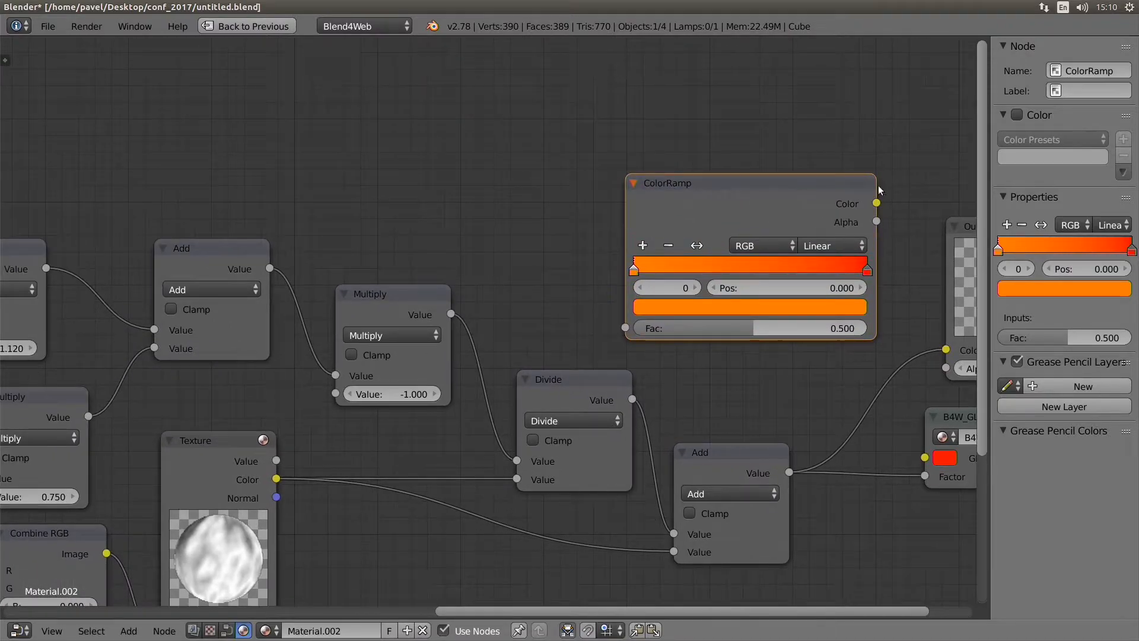
pyautogui.moveTo(873, 188); pyautogui.dragTo(819, 201)
# Duplicate the Output node, place the copy above the Multiply and Divide nodes, and connect the Add node's Value to its Color.
pyautogui.click(956, 274)
pyautogui.hotkey('shift', 'd')
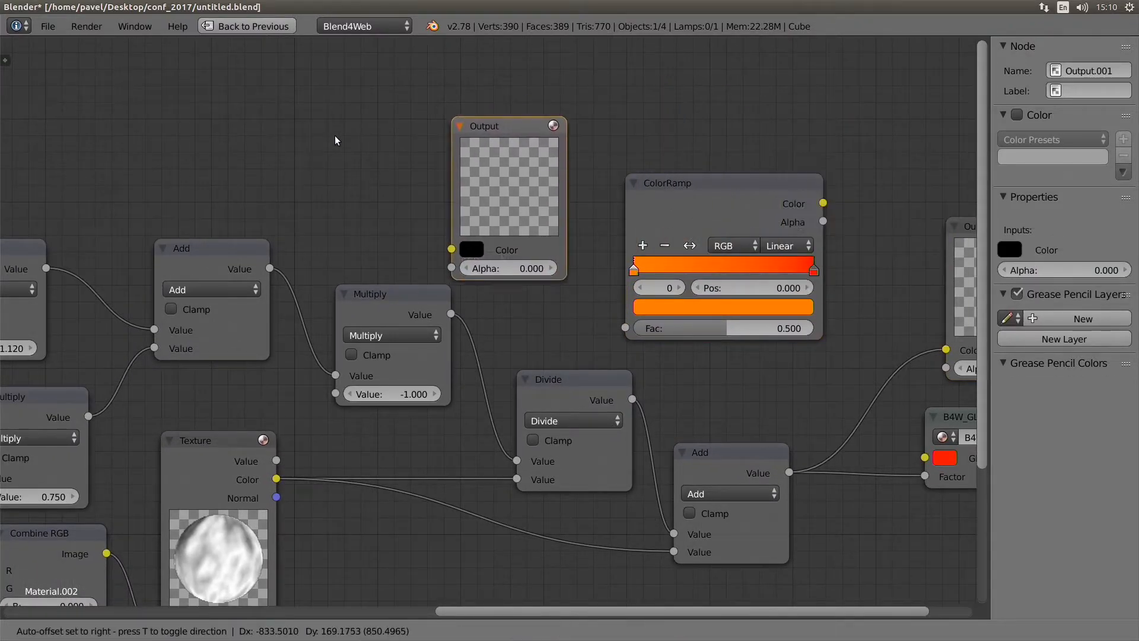
pyautogui.click(332, 144)
pyautogui.moveTo(270, 269); pyautogui.dragTo(446, 251)
pyautogui.hotkey('ctrl', 'Up')
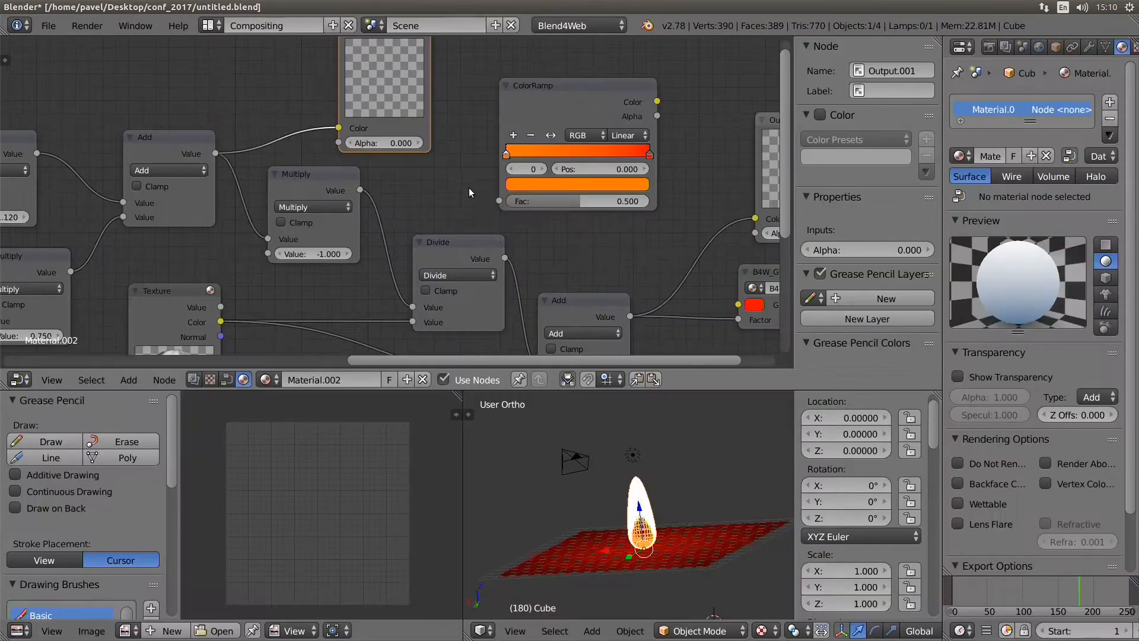
# Place the duplicate Output beside the ColorRamp with its Color fed by the ramp's Color, and set the material's transparency type to Opaque.
pyautogui.press('a')
pyautogui.scroll(1, 660, 496)
pyautogui.moveTo(604, 492); pyautogui.dragTo(568, 504, button='middle')
pyautogui.moveTo(483, 152); pyautogui.dragTo(376, 133, button='middle')
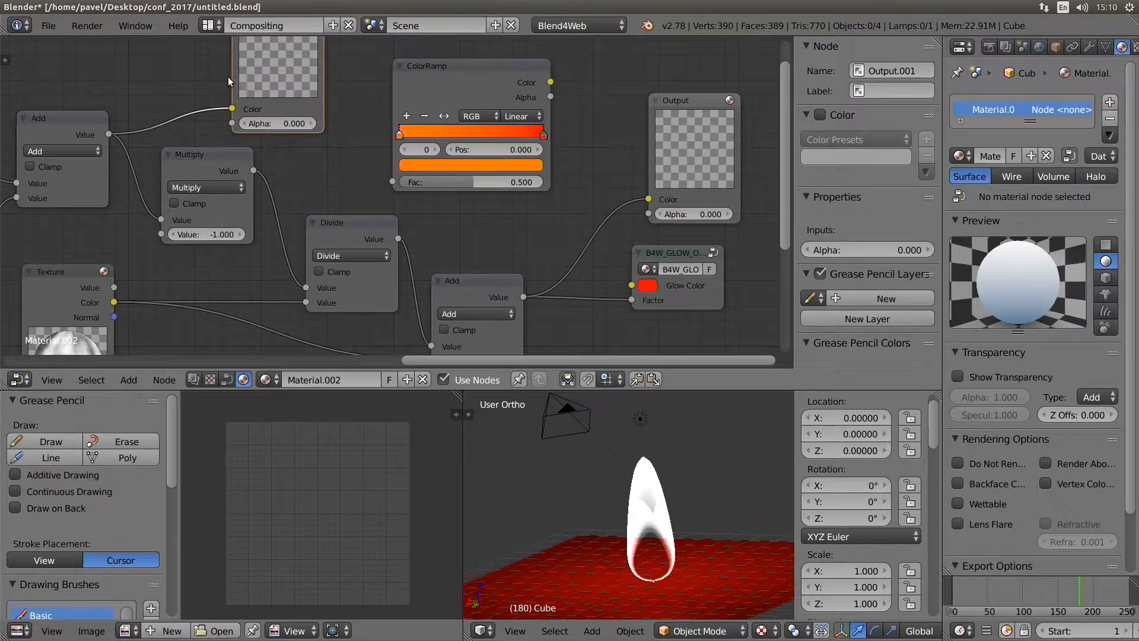
pyautogui.moveTo(300, 70); pyautogui.dragTo(260, 152, button='middle')
pyautogui.moveTo(263, 148); pyautogui.dragTo(593, 108)
pyautogui.click(1099, 398)
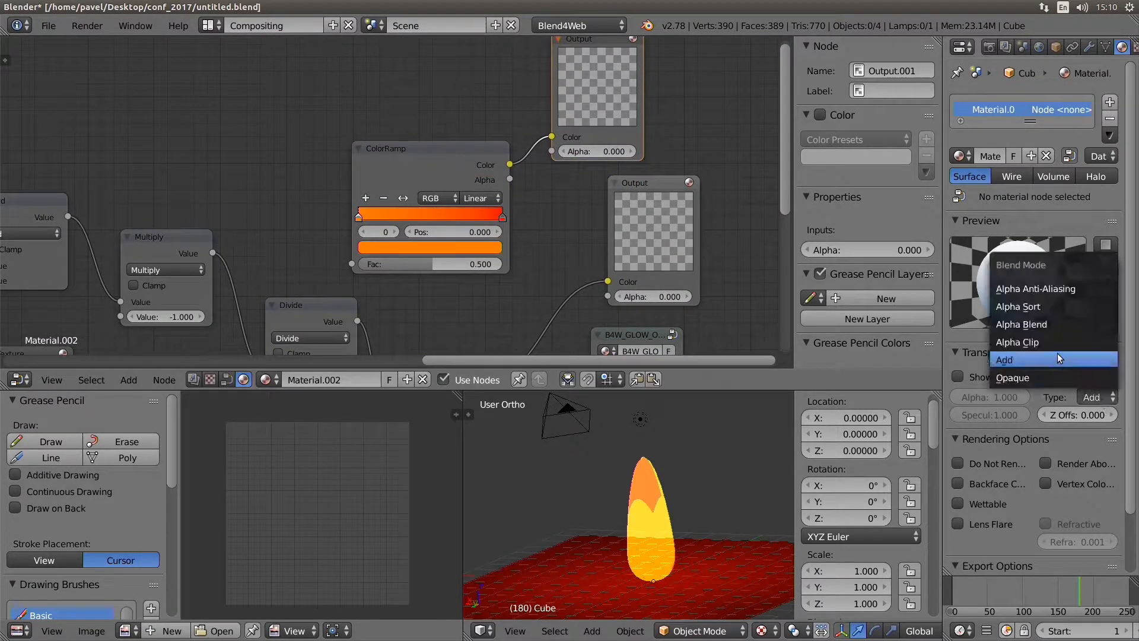
pyautogui.click(1054, 378)
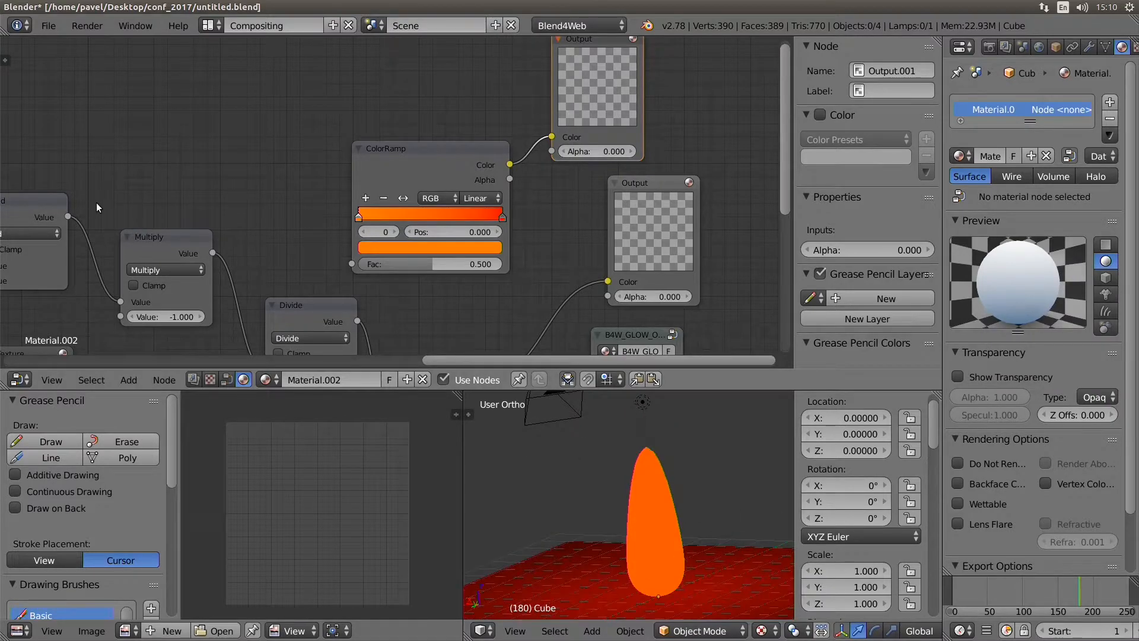
# Connect the Value of the Add node before the Multiply to the ColorRamp's Fac, and move the ColorRamp higher.
pyautogui.moveTo(96, 202); pyautogui.dragTo(162, 215, button='middle')
pyautogui.moveTo(182, 220); pyautogui.dragTo(457, 263)
pyautogui.scroll(1, 656, 340)
pyautogui.scroll(1, 657, 340)
pyautogui.moveTo(559, 190); pyautogui.dragTo(482, 234, button='middle')
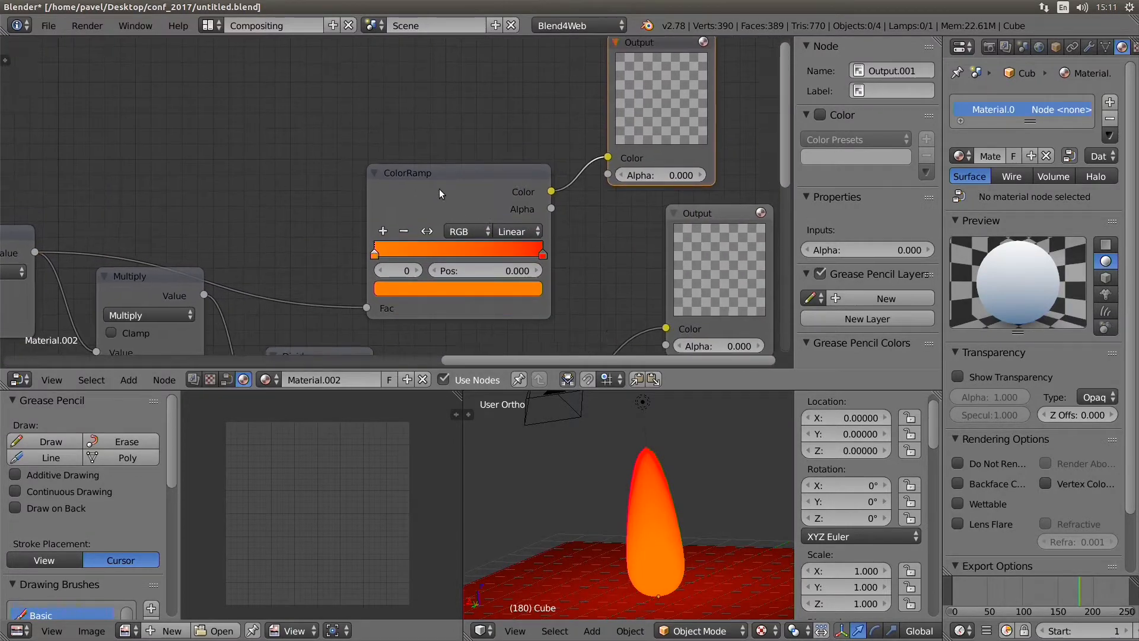
pyautogui.moveTo(432, 191); pyautogui.dragTo(422, 120)
# Insert a Blend4Web Smoothstep node between the Add node and the ColorRamp, with Edge0 at -0.190 and Edge1 at 0.530.
pyautogui.moveTo(323, 126); pyautogui.dragTo(399, 136, button='middle')
pyautogui.hotkey('shift', 'a')
pyautogui.moveTo(386, 191)
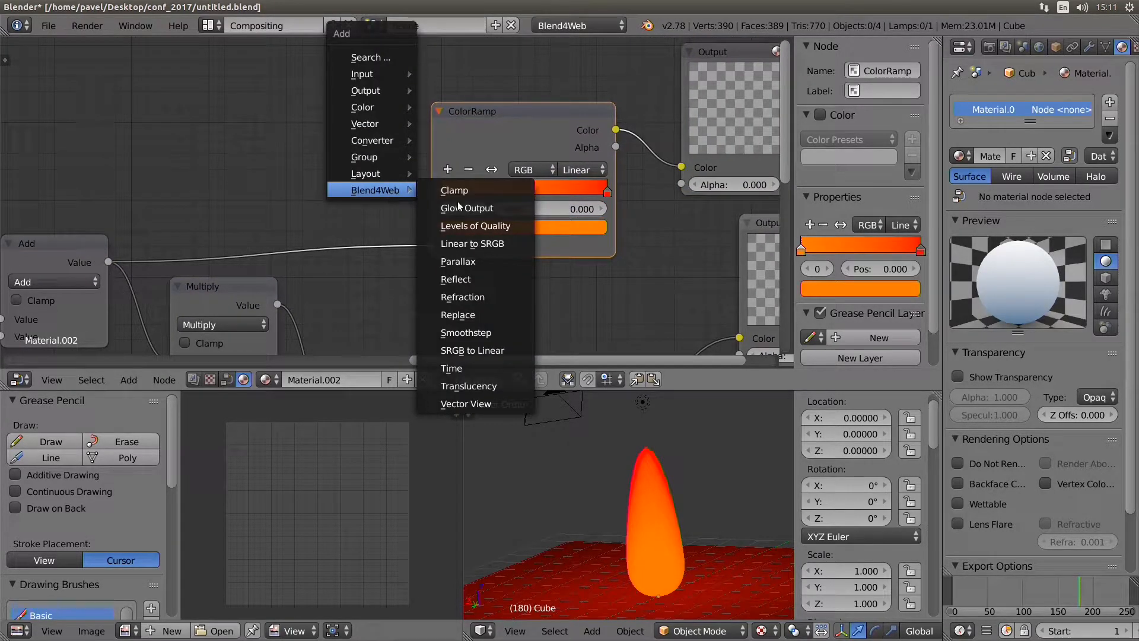
pyautogui.click(495, 333)
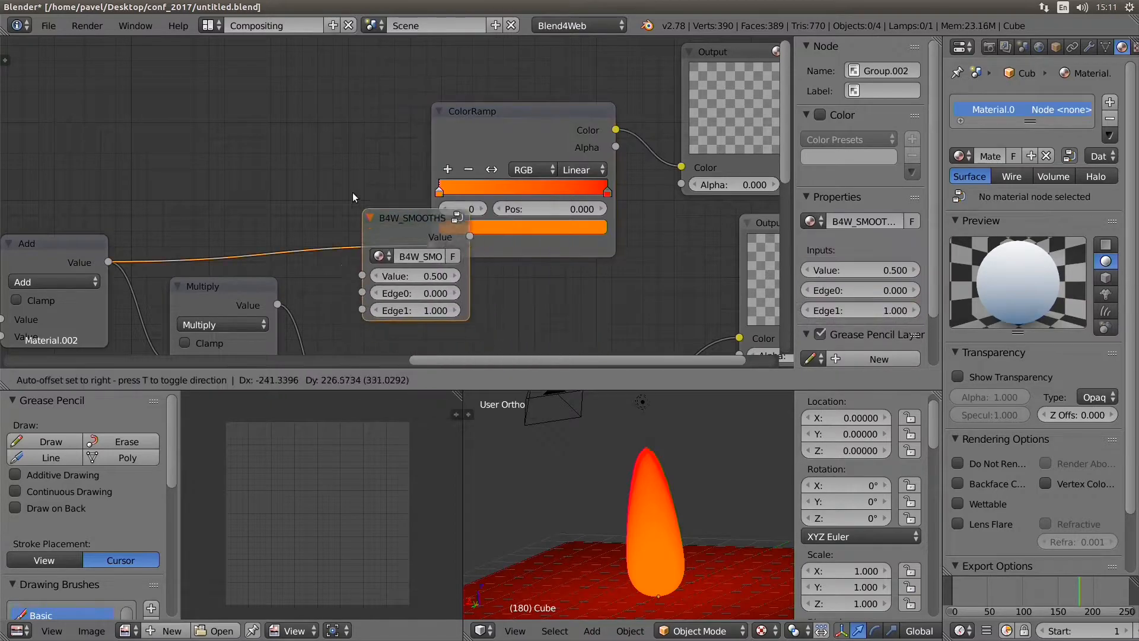
pyautogui.click(333, 237)
pyautogui.scroll(1, 336, 239)
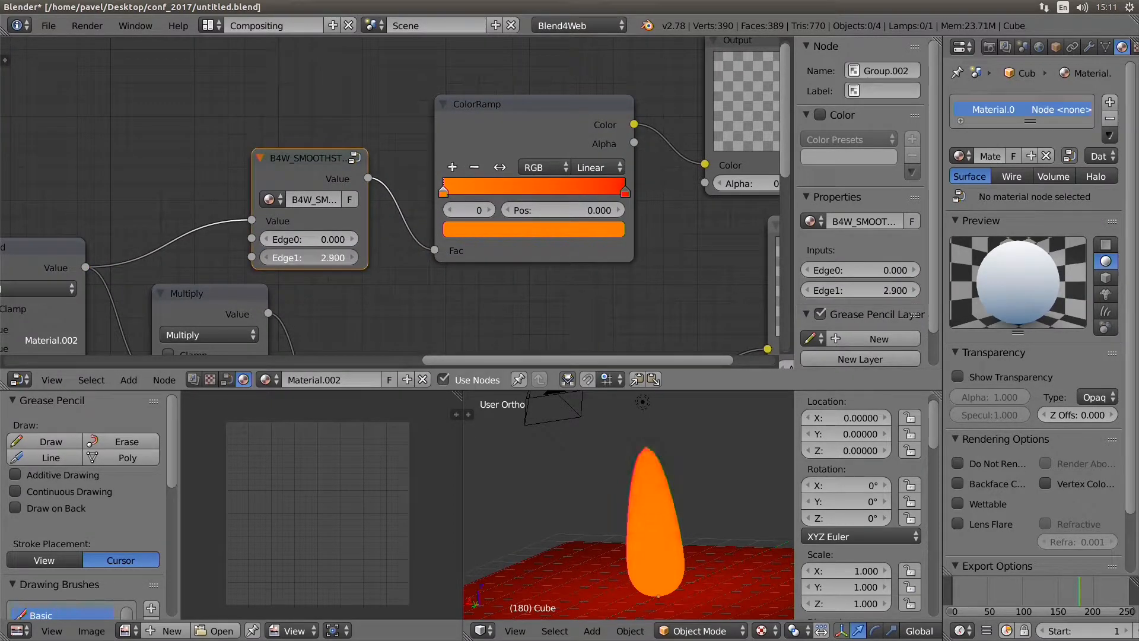
pyautogui.moveTo(447, 257)
pyautogui.mouseDown()
pyautogui.moveTo(259, 257)
pyautogui.moveTo(320, 257)
pyautogui.moveTo(336, 246)
pyautogui.mouseUp()
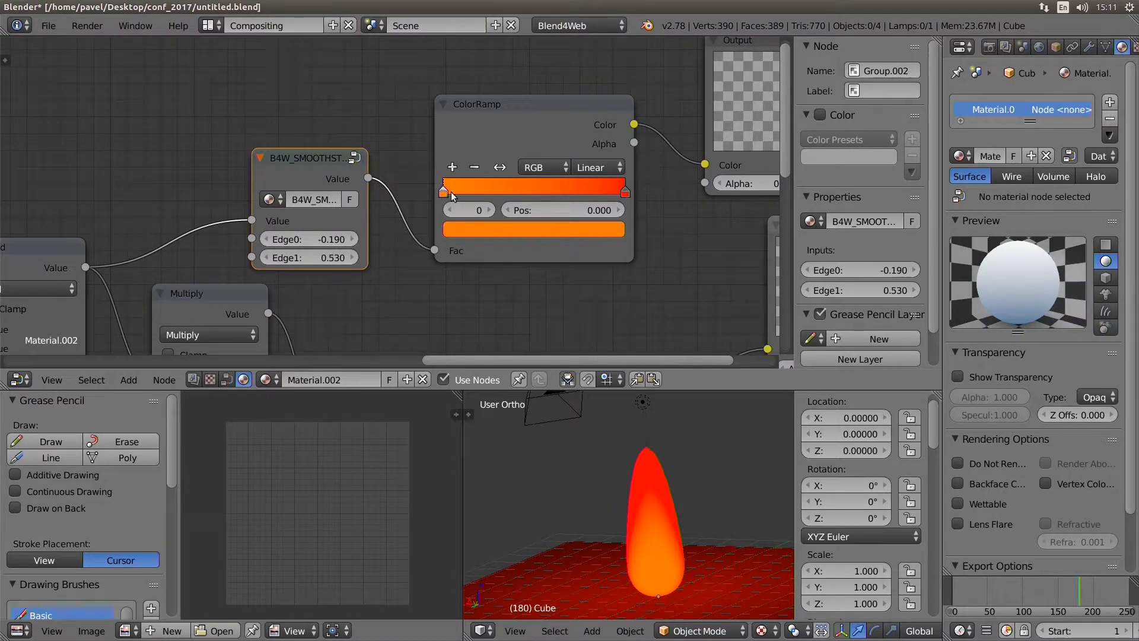
# Add a third stop to the ColorRamp and color the first stop, at position 0.016, yellow.
pyautogui.click(452, 167)
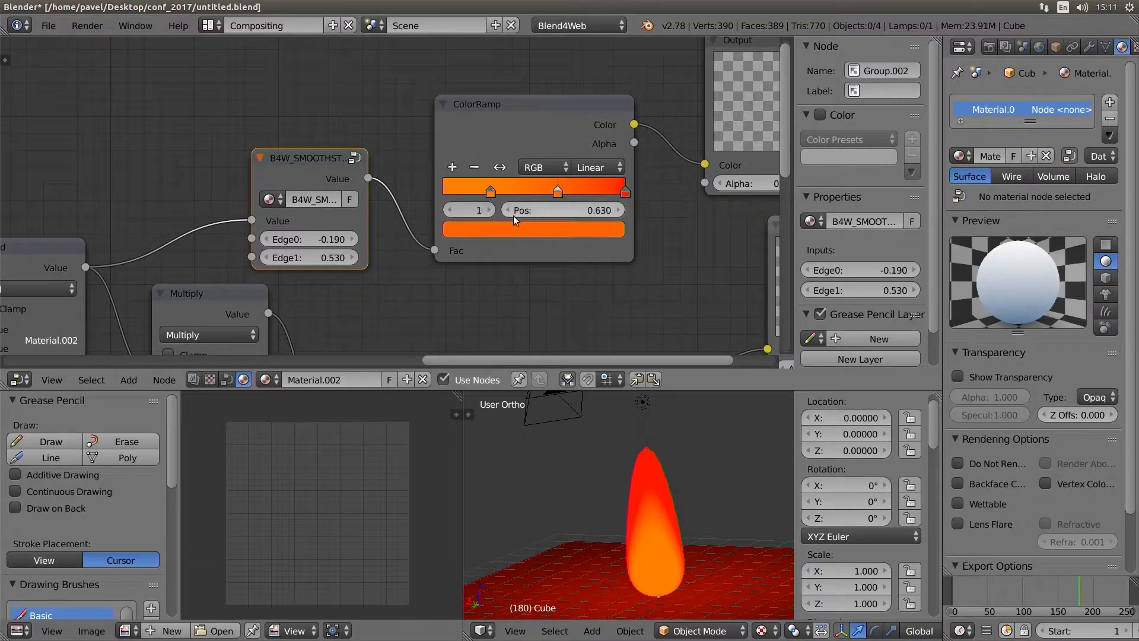
pyautogui.click(490, 191)
pyautogui.moveTo(558, 193); pyautogui.dragTo(476, 190)
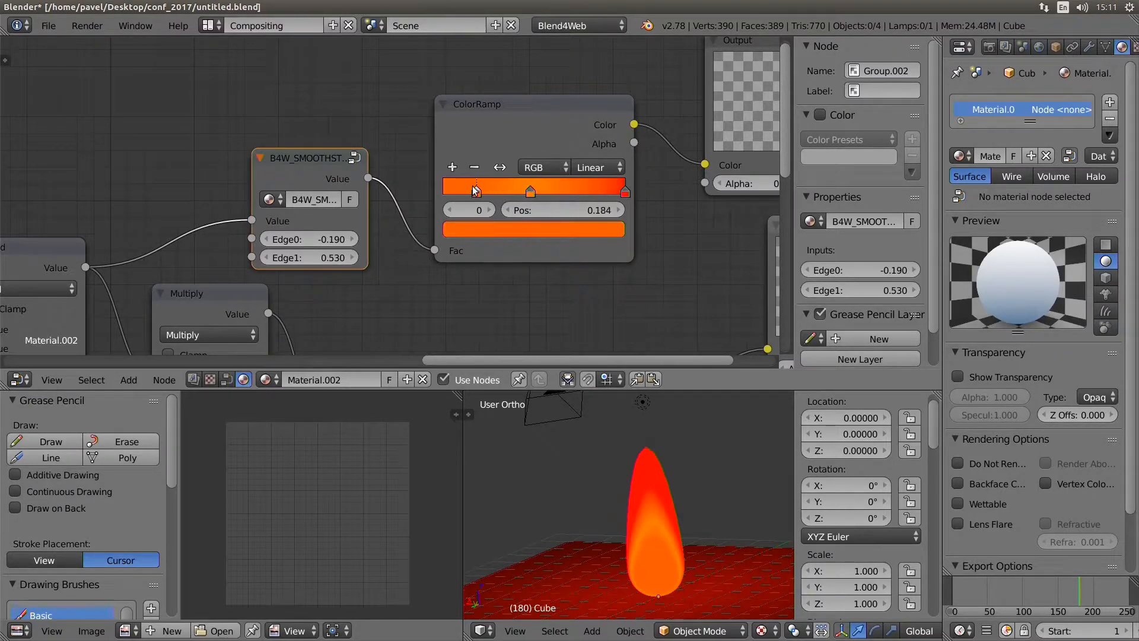
pyautogui.click(483, 235)
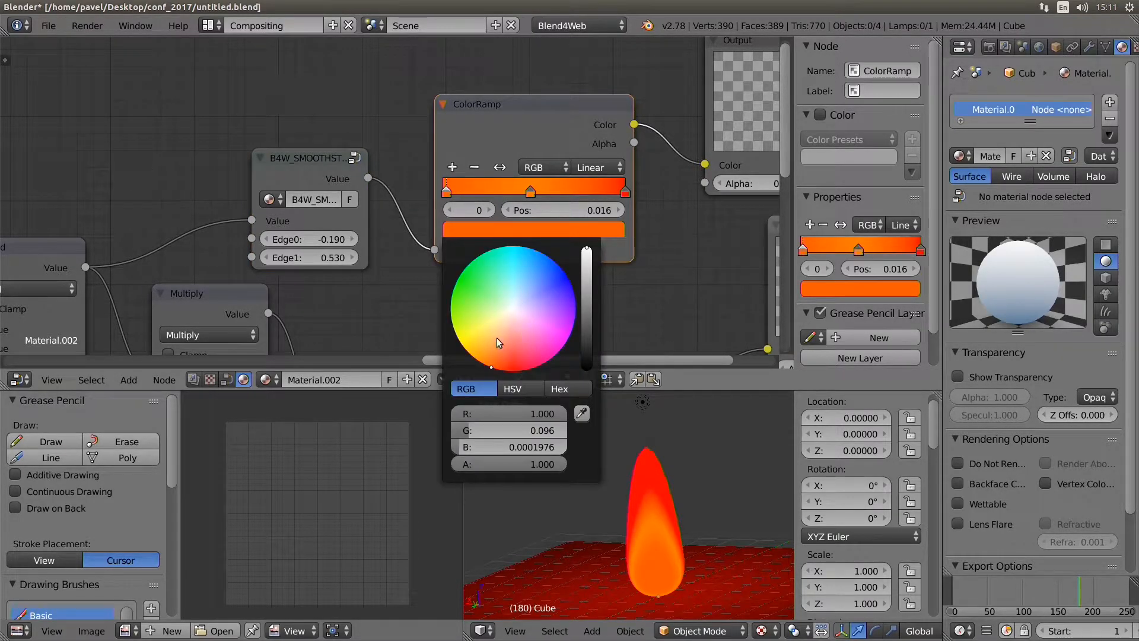
pyautogui.moveTo(497, 339); pyautogui.dragTo(456, 333)
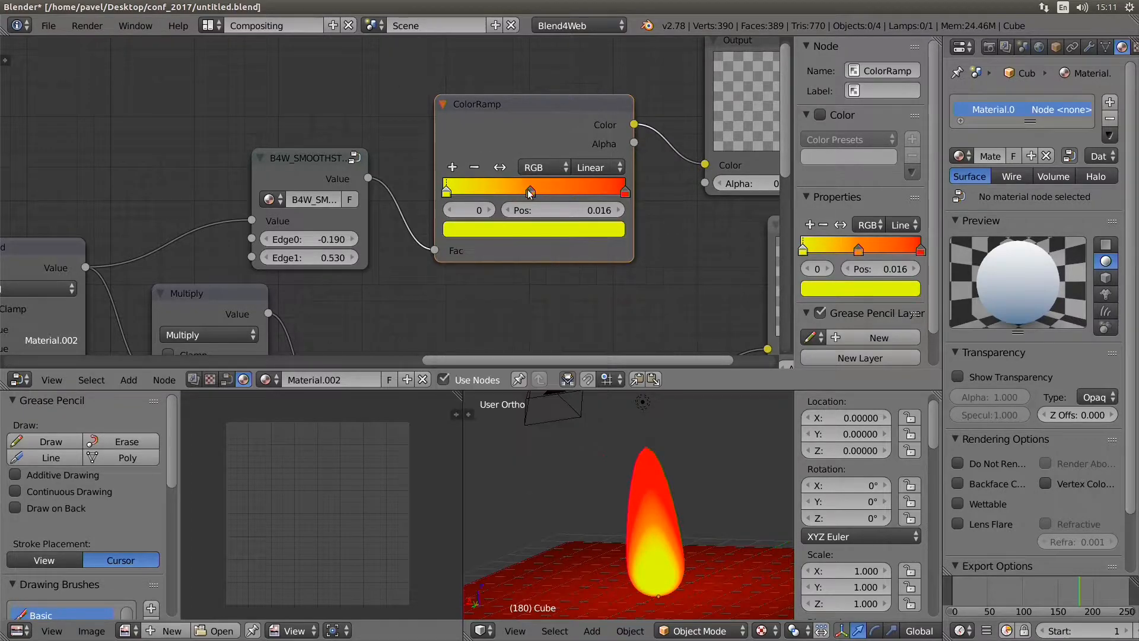
# Set the ColorRamp's middle orange stop to position 0.318 and the Smoothstep node's Edge0 to -0.390.
pyautogui.moveTo(529, 195); pyautogui.dragTo(492, 195)
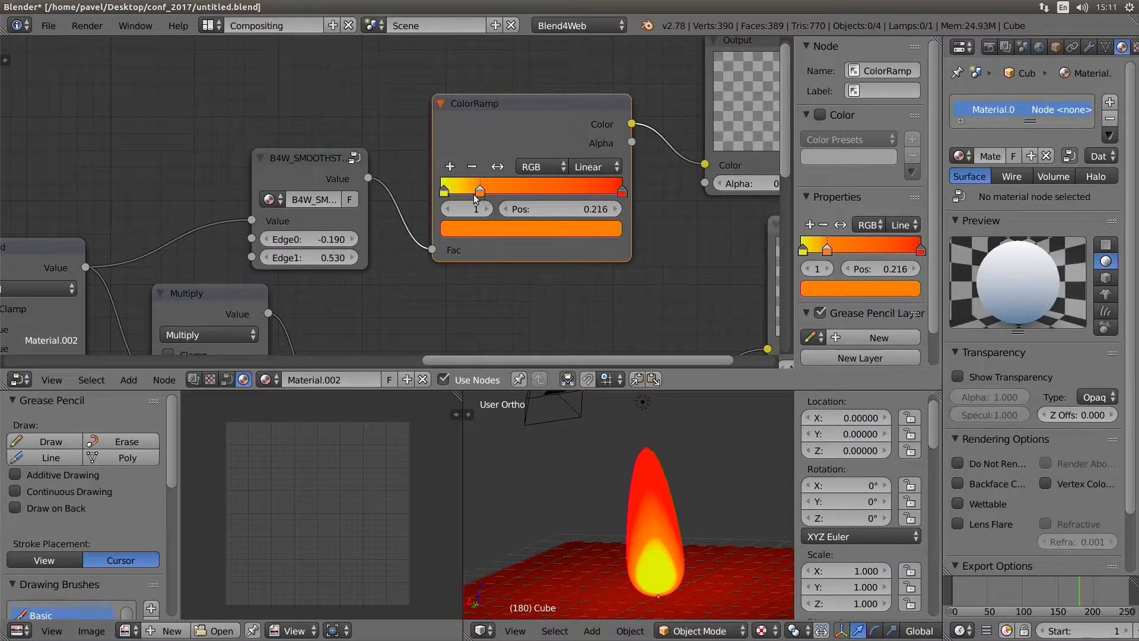
pyautogui.moveTo(340, 241); pyautogui.dragTo(317, 242)
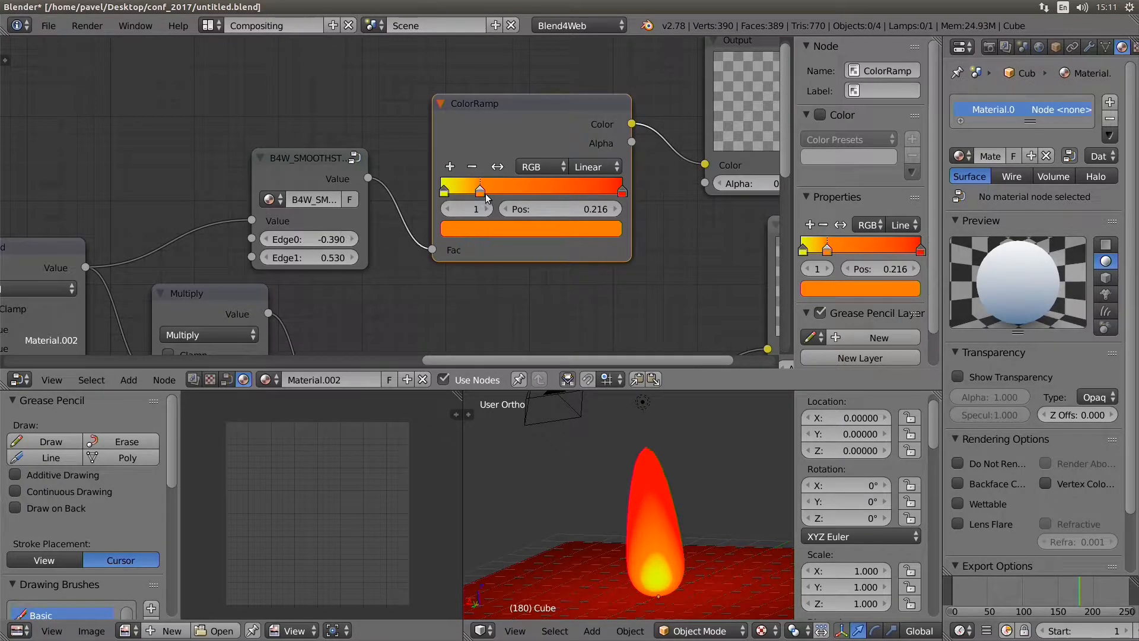
pyautogui.moveTo(508, 194); pyautogui.dragTo(508, 189)
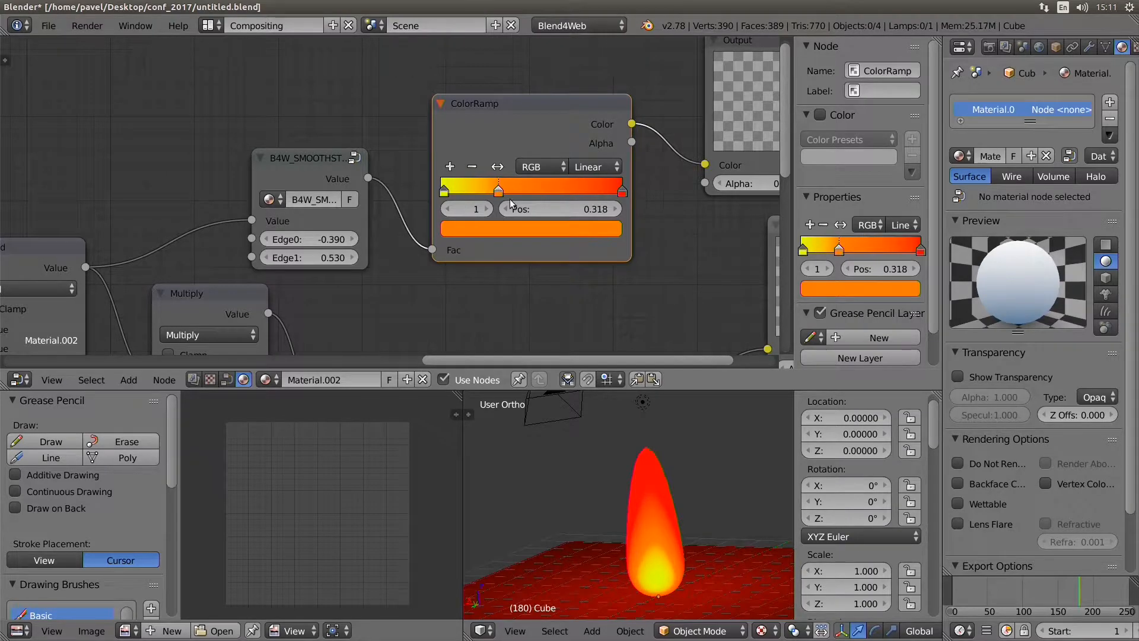
# Delete the duplicate Output node and connect the ColorRamp's Color to the Glow Color input of the Glow Output node.
pyautogui.hotkey('shift', 'space')
pyautogui.scroll(-4, 636, 522)
pyautogui.hotkey('shift', 'space')
pyautogui.scroll(-4, 623, 158)
pyautogui.moveTo(624, 142); pyautogui.dragTo(490, 151, button='middle')
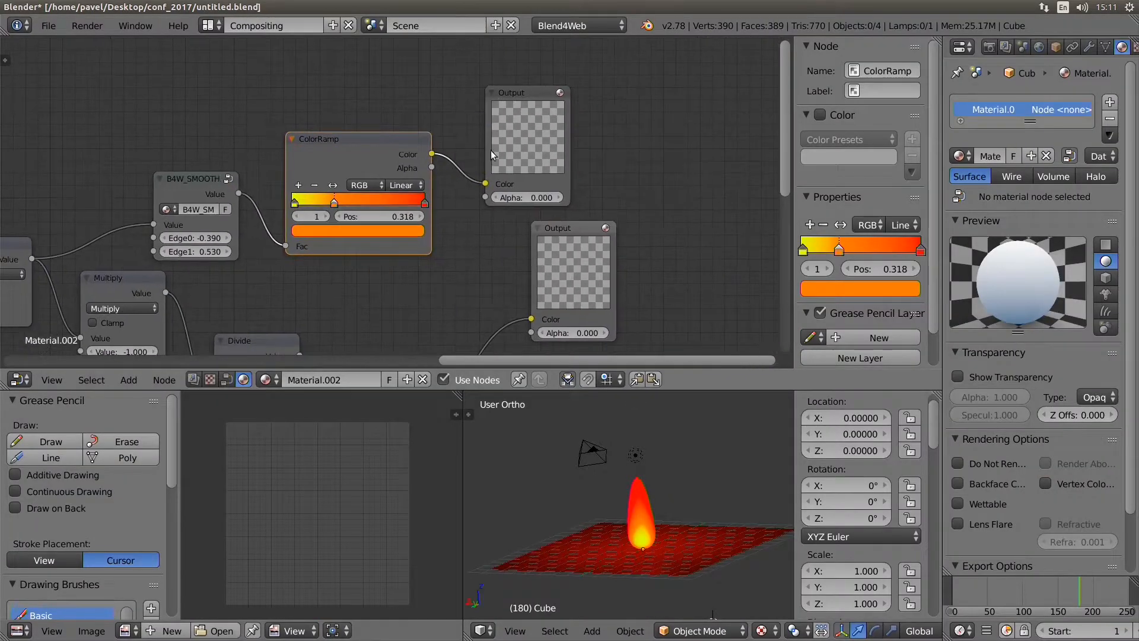
pyautogui.click(490, 151)
pyautogui.press('x')
pyautogui.scroll(-1, 459, 197)
pyautogui.moveTo(459, 197); pyautogui.dragTo(476, 137, button='middle')
pyautogui.moveTo(442, 109); pyautogui.dragTo(548, 270)
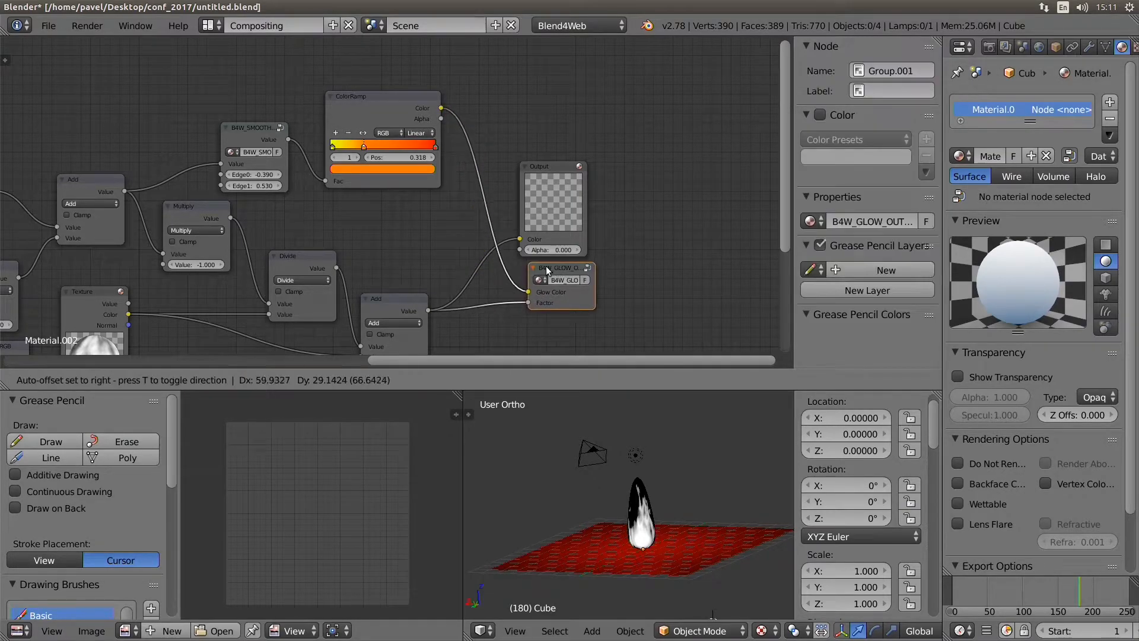
# Disconnect the remaining Output node's Color from the Add node and set the material's transparency type to Add.
pyautogui.moveTo(550, 221); pyautogui.dragTo(560, 209)
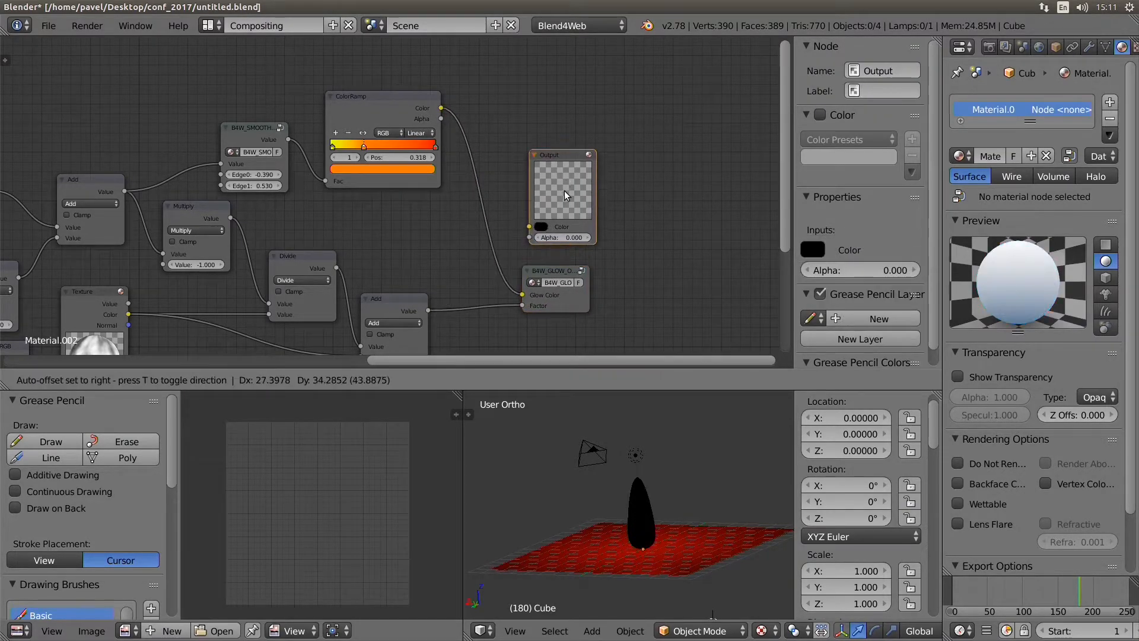
pyautogui.click(1091, 397)
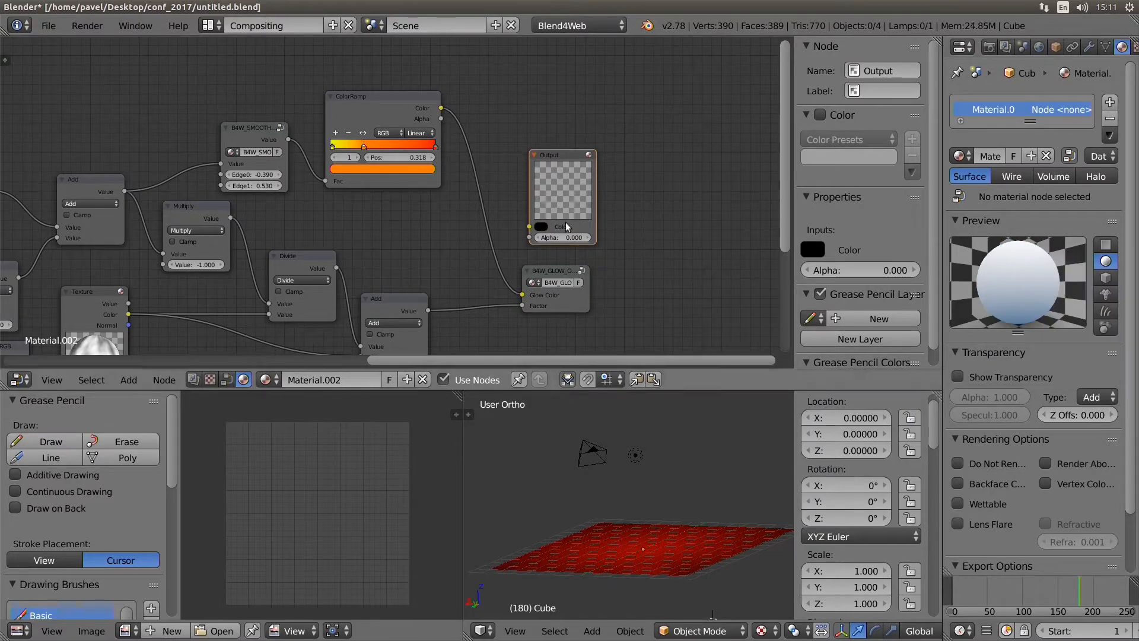
# Preview the scene in the Blend4Web Viewer and examine the colored flame from a lower, more distant angle.
pyautogui.hotkey('ctrl', 'space')
pyautogui.click(750, 634)
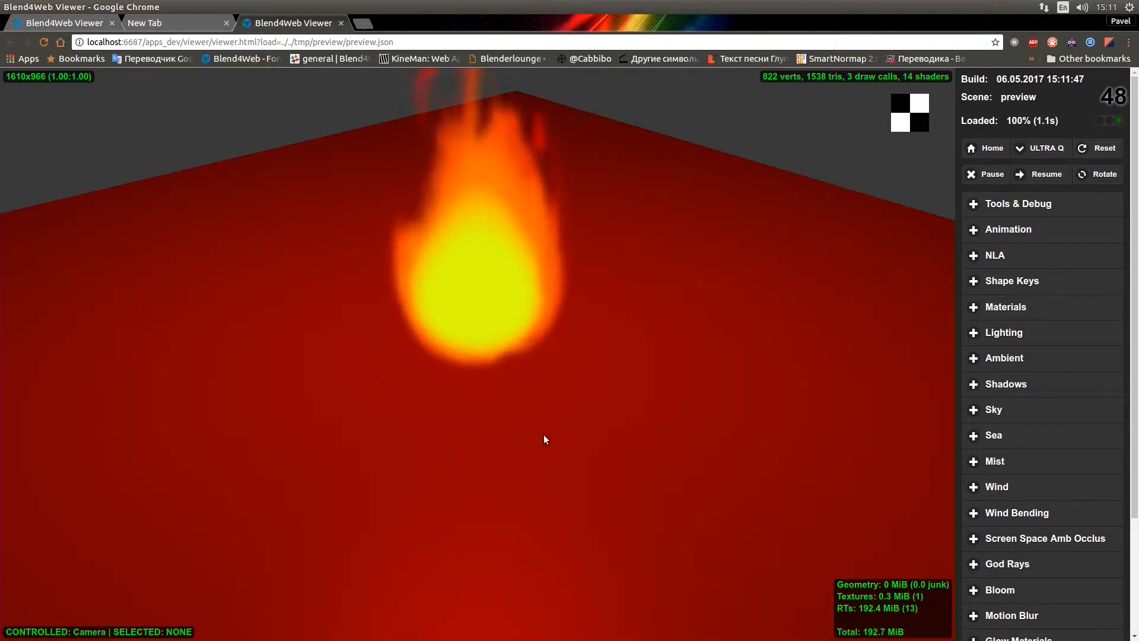
pyautogui.scroll(-5, 497, 361)
pyautogui.moveTo(543, 435); pyautogui.dragTo(534, 363)
pyautogui.scroll(3, 577, 378)
pyautogui.moveTo(457, 278); pyautogui.dragTo(465, 331, button='middle')
pyautogui.scroll(-3, 1024, 496)
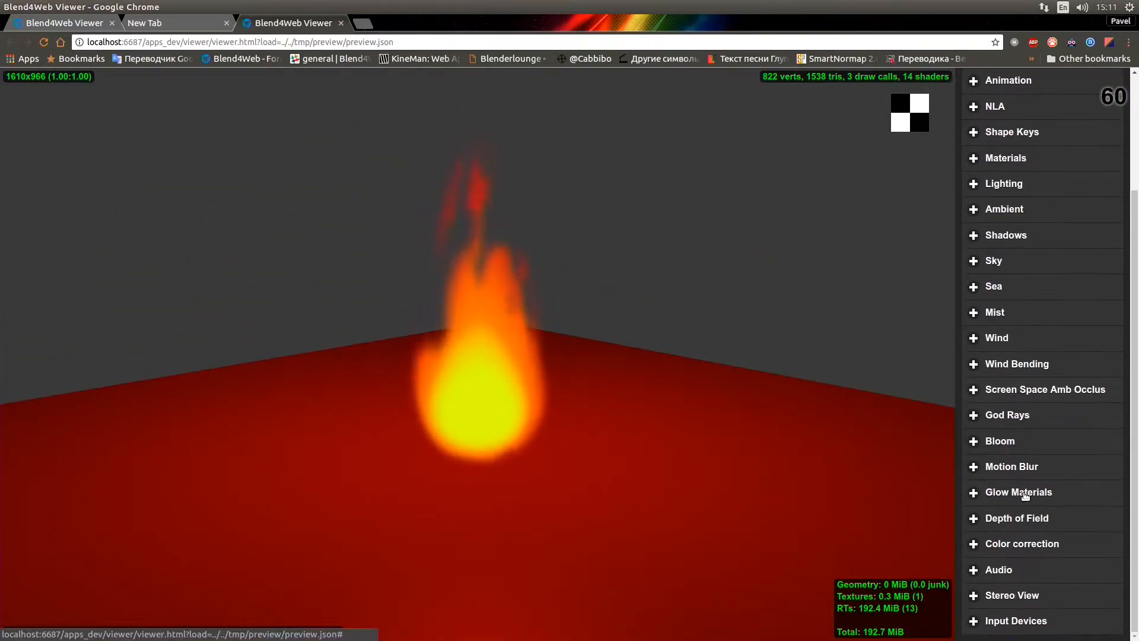
# In the viewer's Glow Materials settings, try small glow mask intensities of 10, 5.1 and 1.2 and a large glow mask intensity of 1.4.
pyautogui.click(1019, 492)
pyautogui.scroll(-3, 1023, 499)
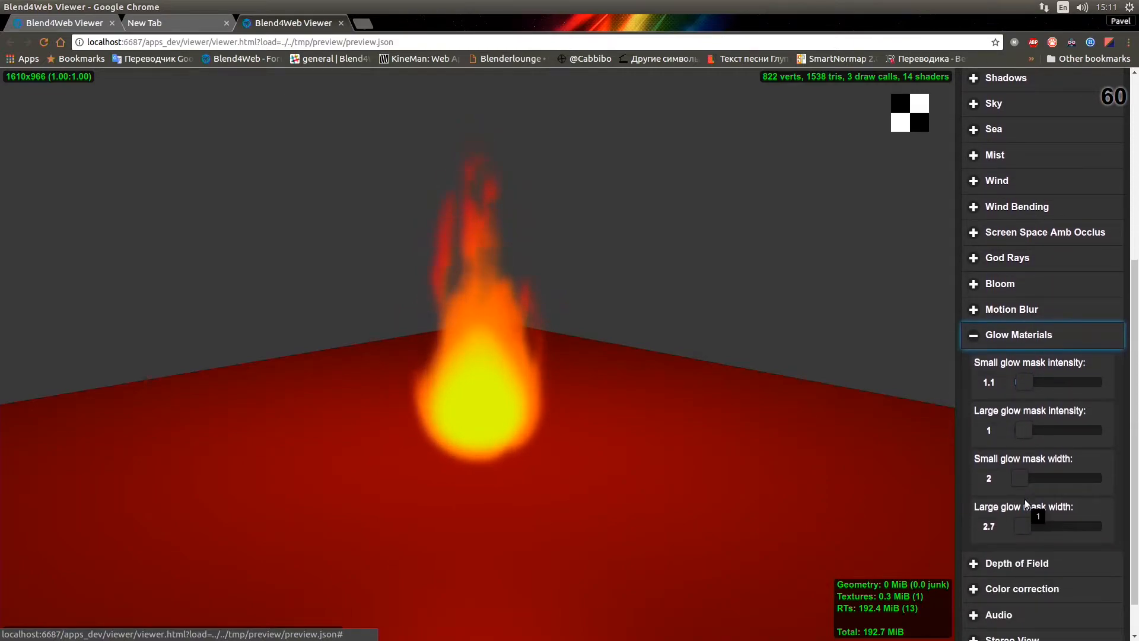
pyautogui.scroll(2, 453, 358)
pyautogui.moveTo(453, 358); pyautogui.dragTo(510, 337)
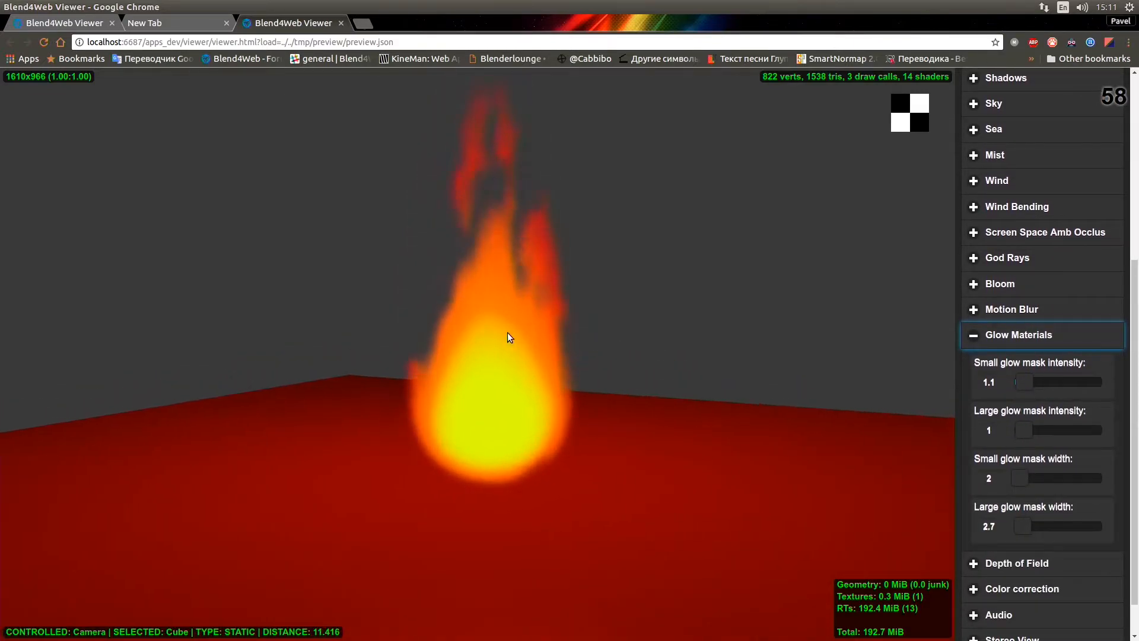
pyautogui.click(1030, 384)
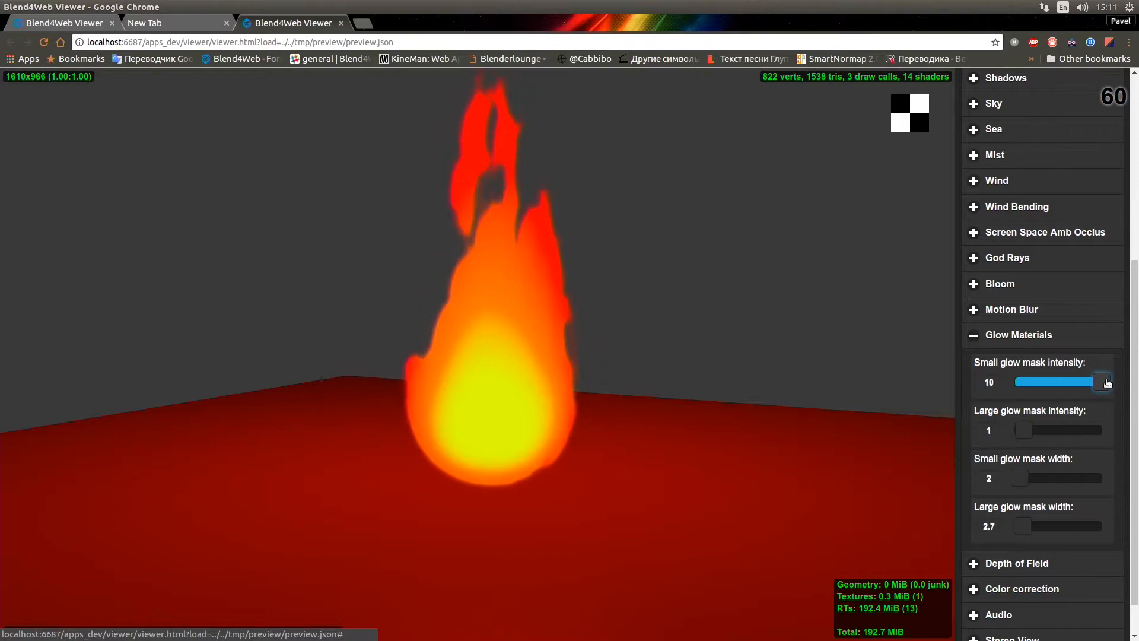
pyautogui.moveTo(1107, 383); pyautogui.dragTo(1051, 374)
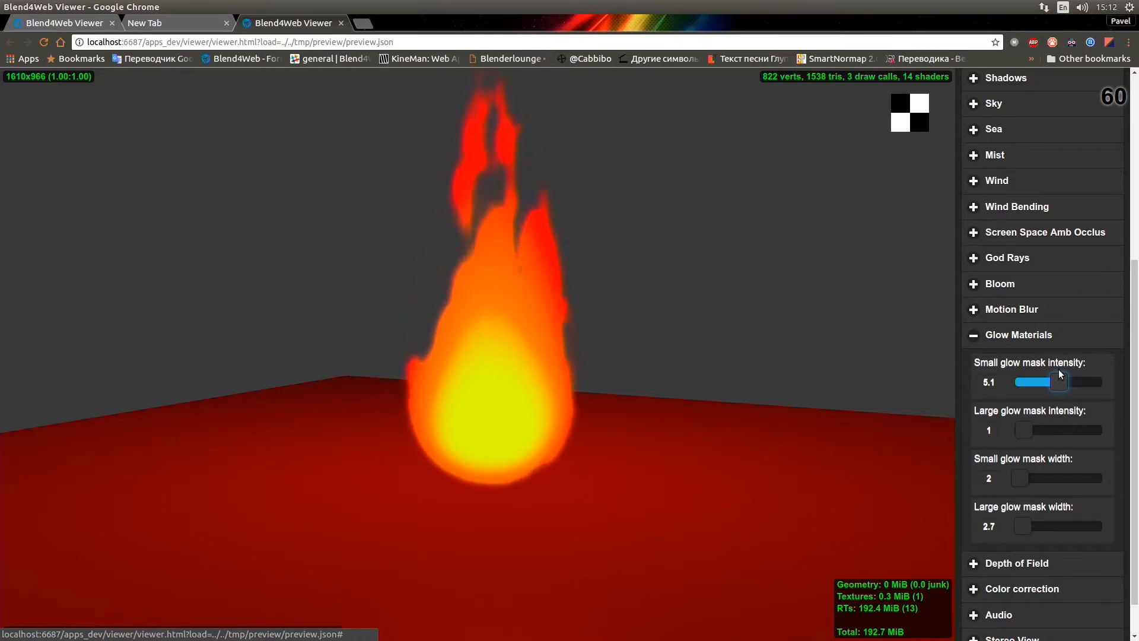
pyautogui.moveTo(1061, 374); pyautogui.dragTo(1027, 365)
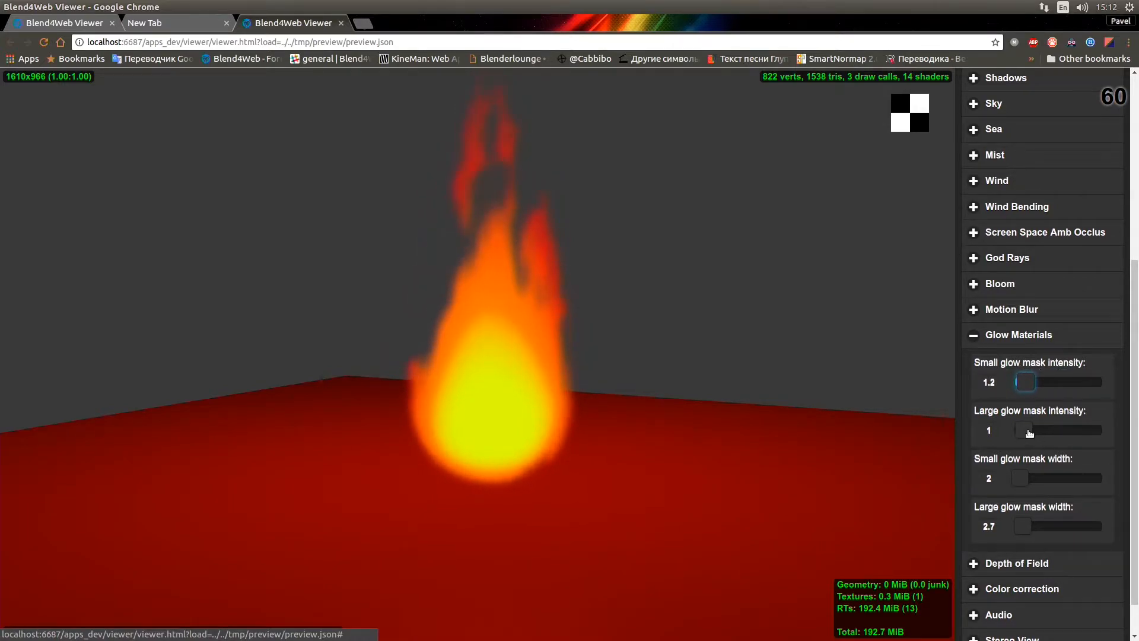
pyautogui.moveTo(1028, 431); pyautogui.dragTo(1028, 486)
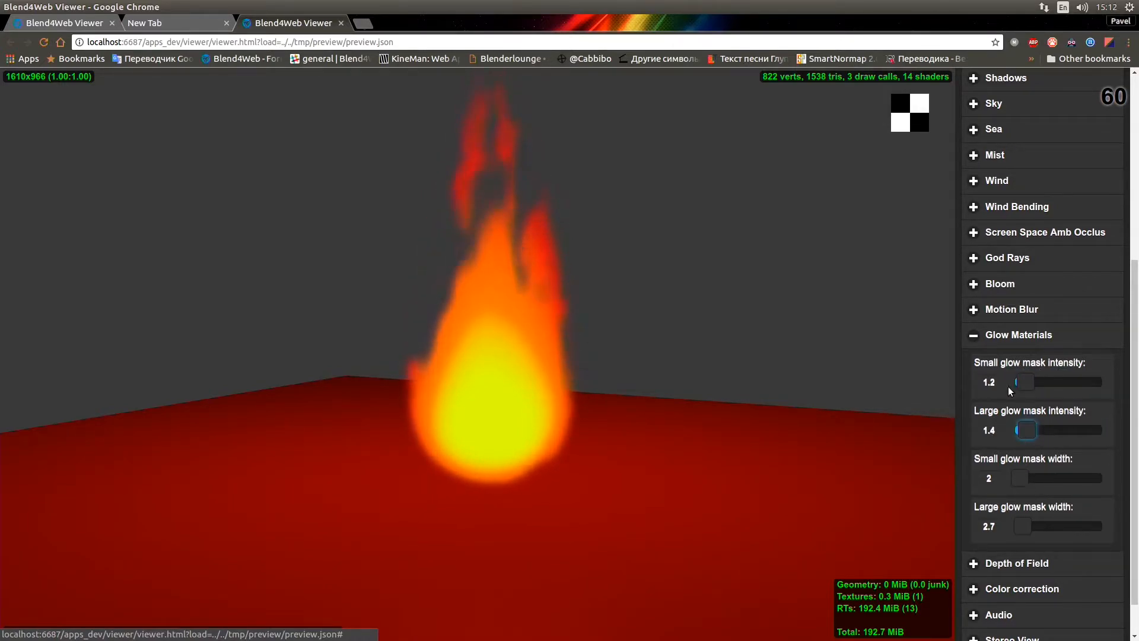
# Try both glow mask intensities at 0, followed by small intensity 1.4, large intensity 0.7 and small mask widths of 4 and 1.
pyautogui.moveTo(1025, 383); pyautogui.dragTo(998, 383)
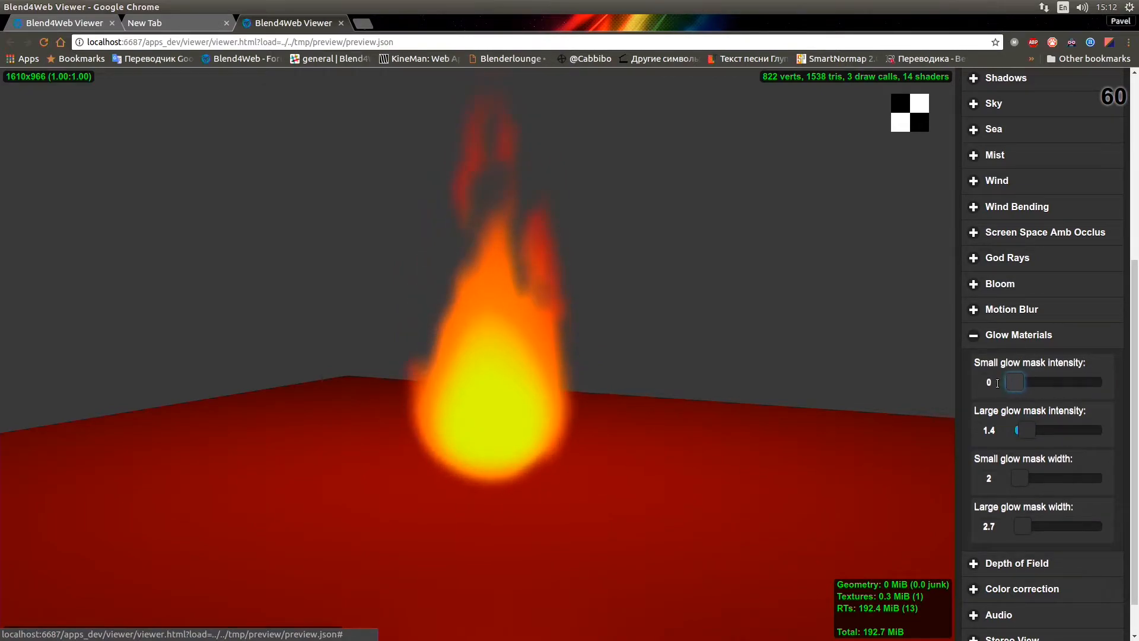
pyautogui.moveTo(1032, 444); pyautogui.dragTo(966, 430)
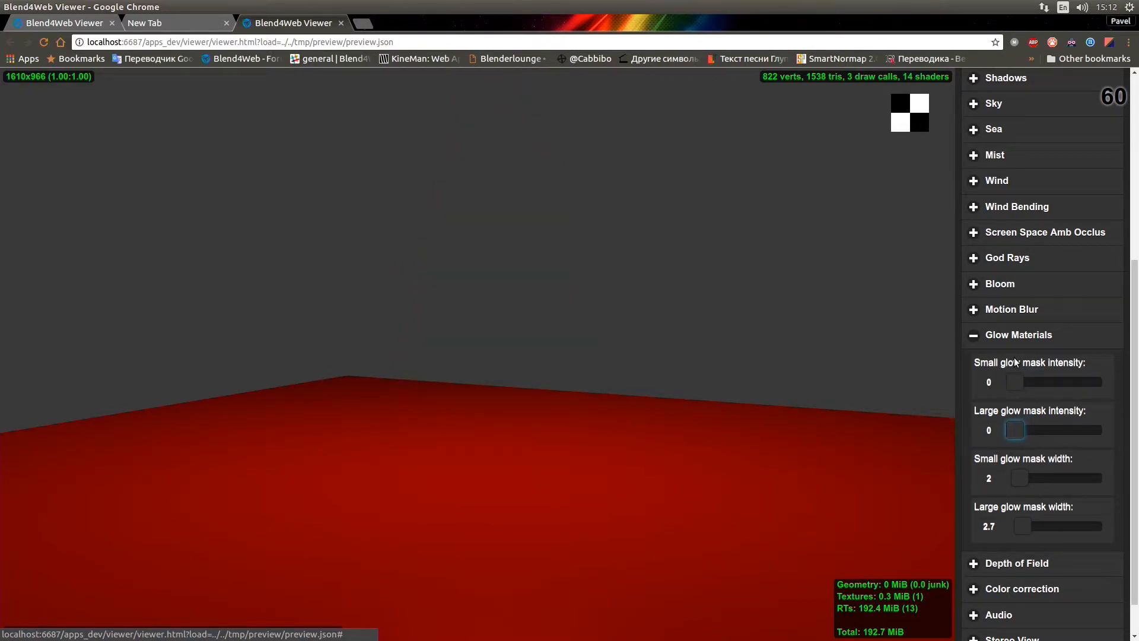
pyautogui.moveTo(1022, 384); pyautogui.dragTo(1028, 385)
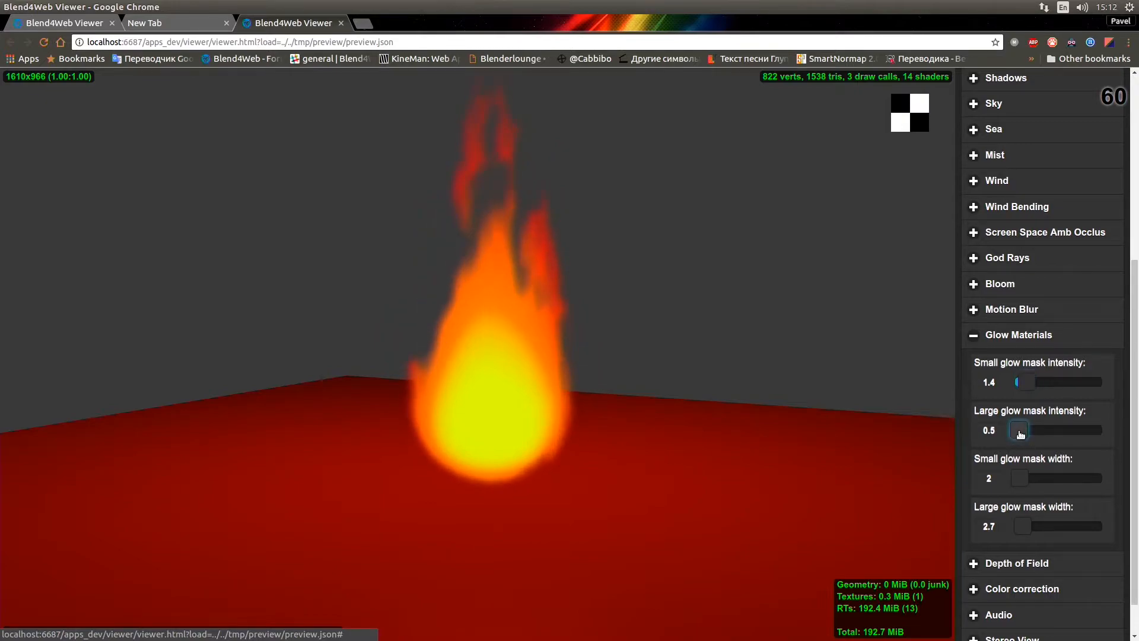
pyautogui.moveTo(1022, 478)
pyautogui.mouseDown()
pyautogui.moveTo(1098, 475)
pyautogui.moveTo(1033, 475)
pyautogui.mouseUp()
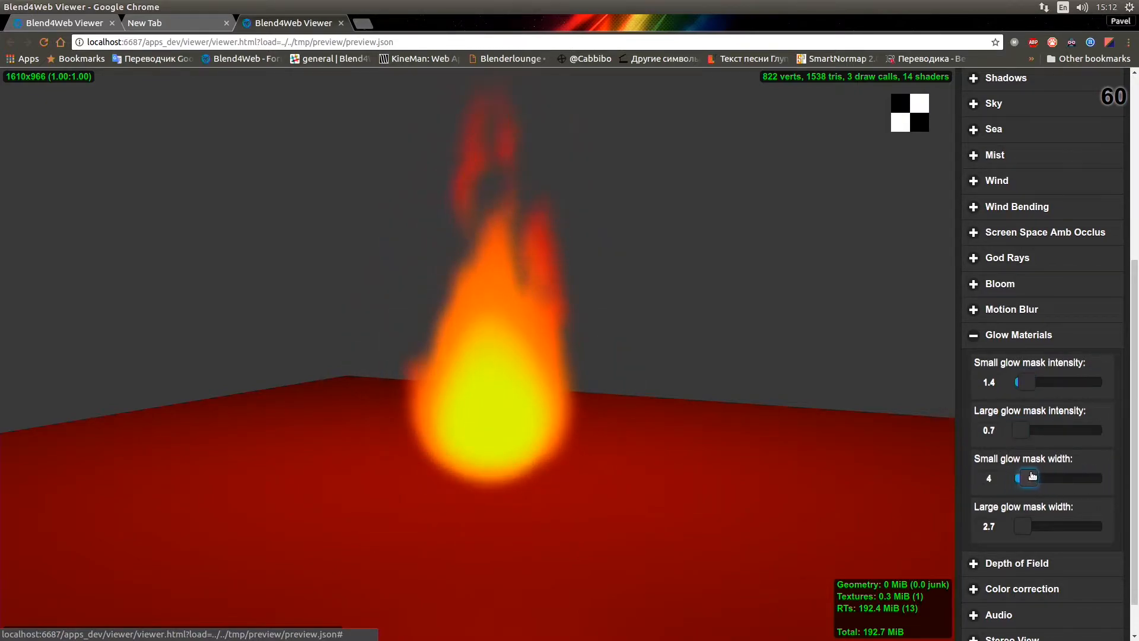
# Examine the flame from farther away and another angle, and close the preview's Blend4Web Viewer page.
pyautogui.scroll(-3, 640, 288)
pyautogui.moveTo(638, 287); pyautogui.dragTo(514, 270)
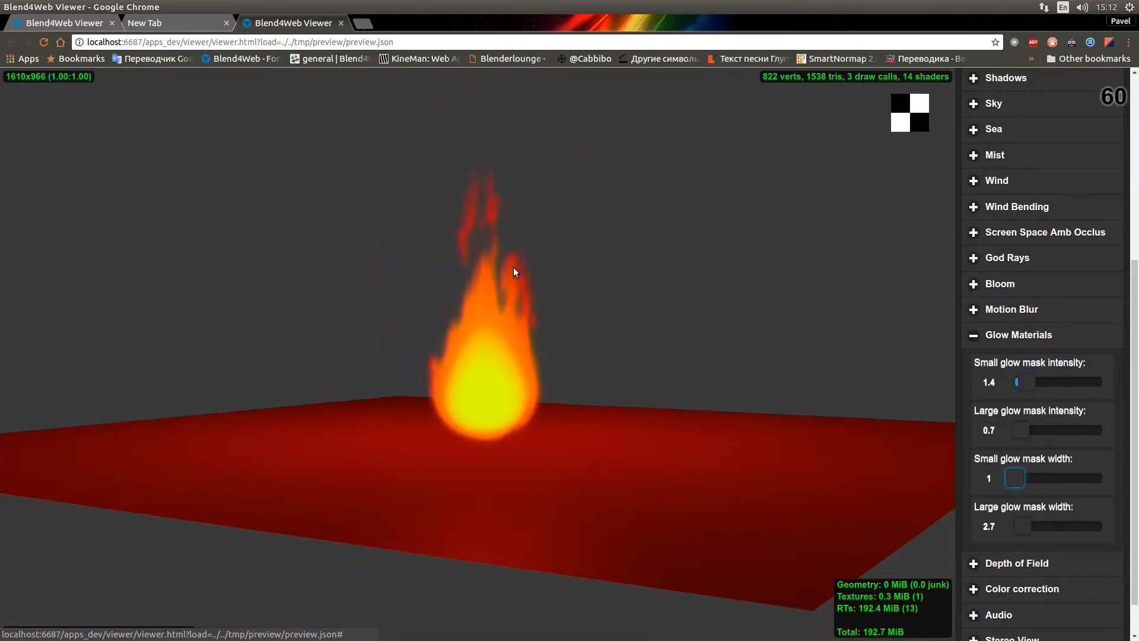
pyautogui.click(341, 23)
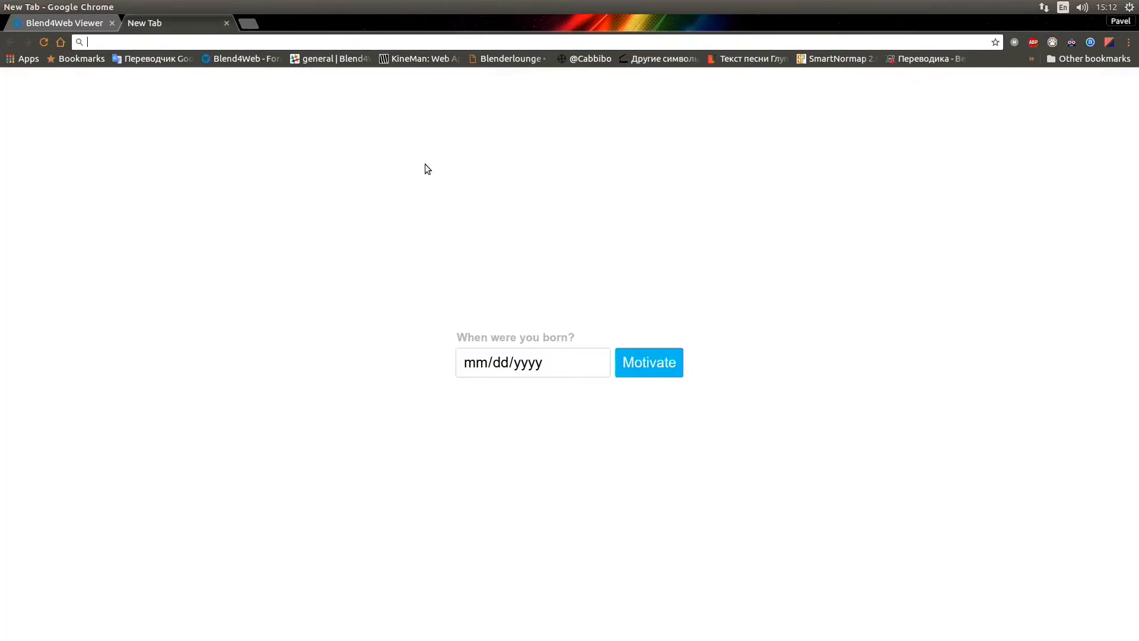
# Switch from the browser to the Blender session and launch a second Blender instance.
pyautogui.hotkey('alt', 'Tab')
pyautogui.hotkey('shift', 'space')
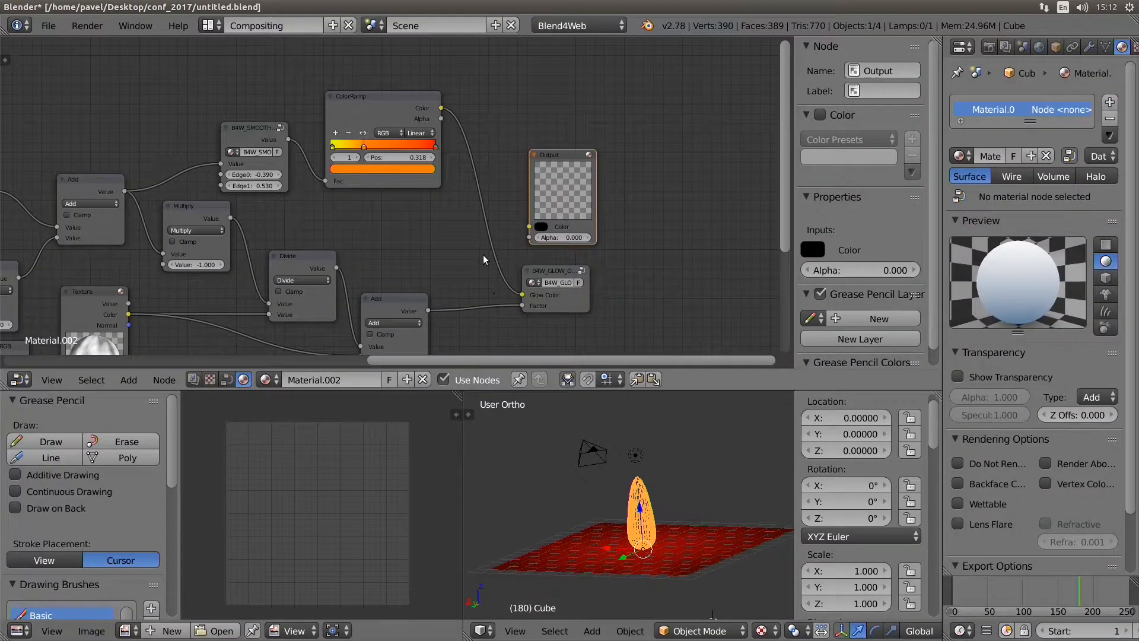
pyautogui.hotkey('alt', 'Tab')
pyautogui.press('super')
pyautogui.write('nvi')
pyautogui.click(15, 308)
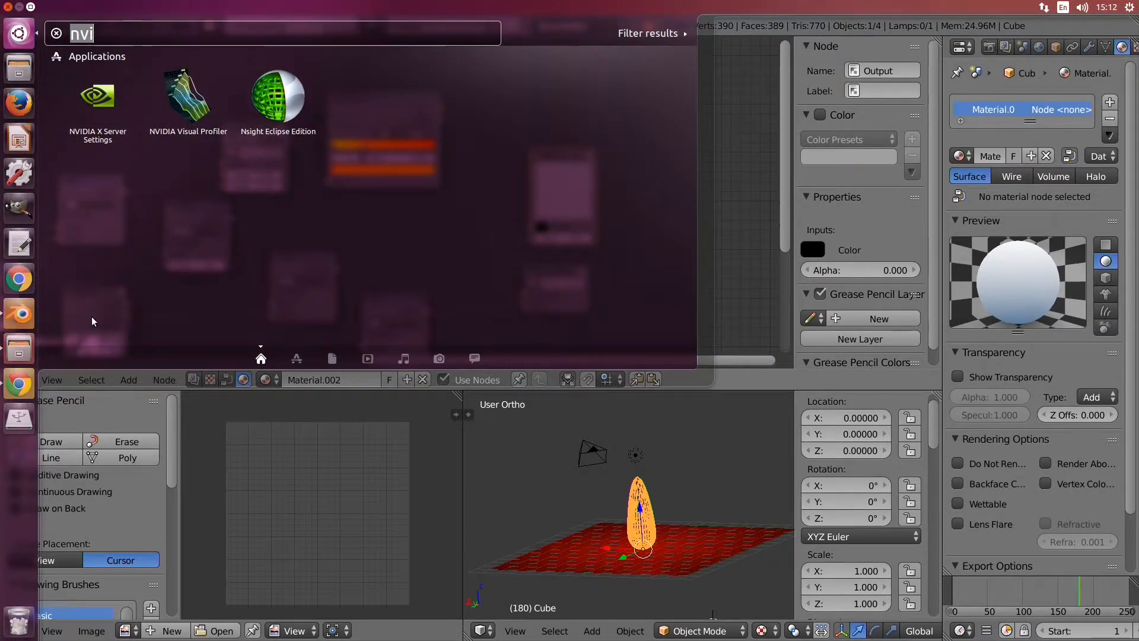
pyautogui.click(427, 233)
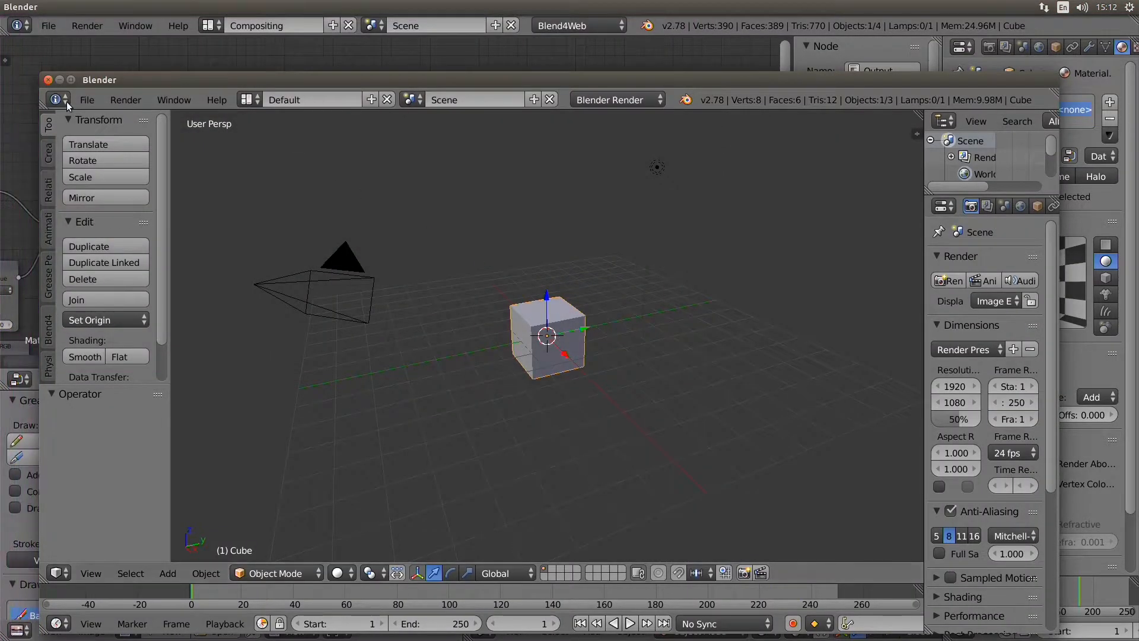
# Open the recent file new model files.blend in the second Blender instance and maximize its window.
pyautogui.click(87, 100)
pyautogui.moveTo(202, 153)
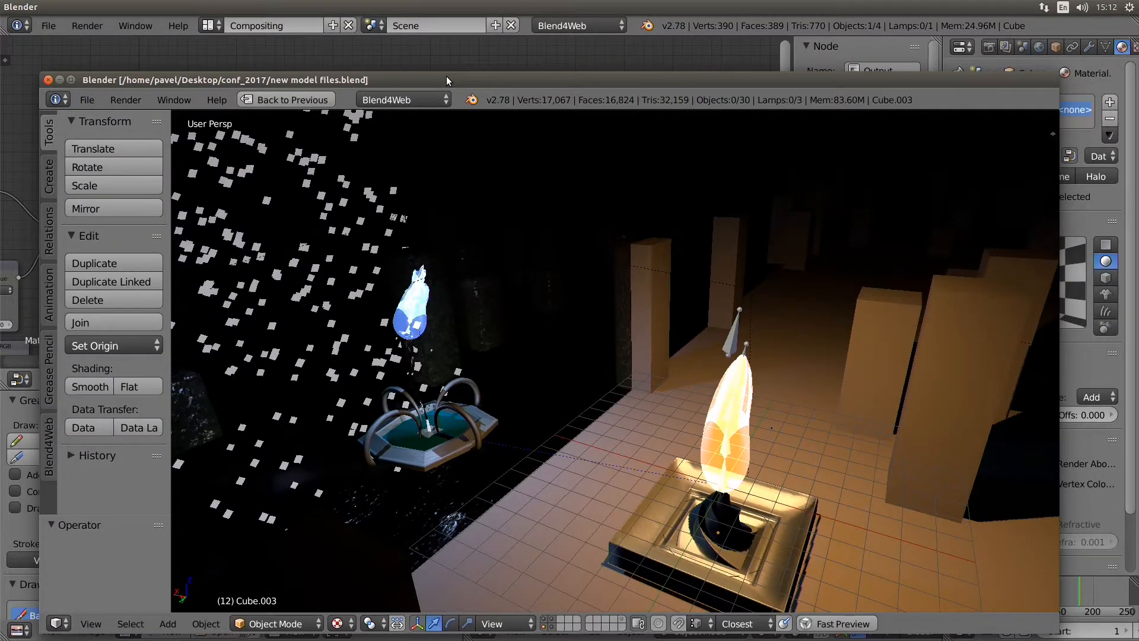
pyautogui.doubleClick(446, 78)
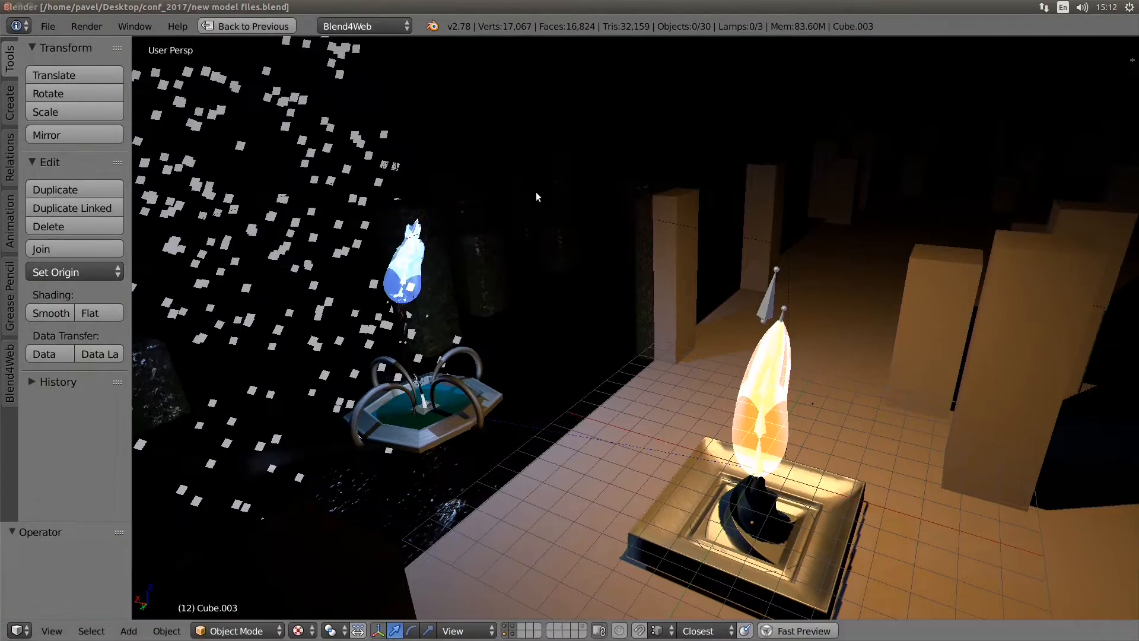
# Select the yellow flame above the gold pedestal and show its material's node tree enlarged to the full window.
pyautogui.rightClick(753, 372)
pyautogui.hotkey('ctrl', 'space')
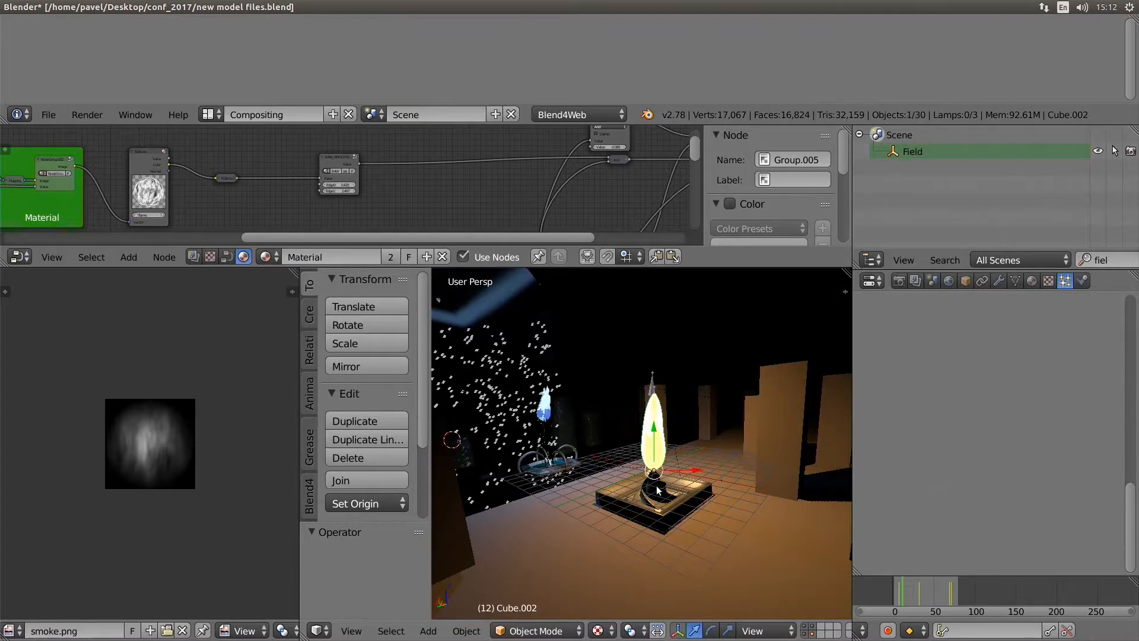
pyautogui.hotkey('ctrl', 'space')
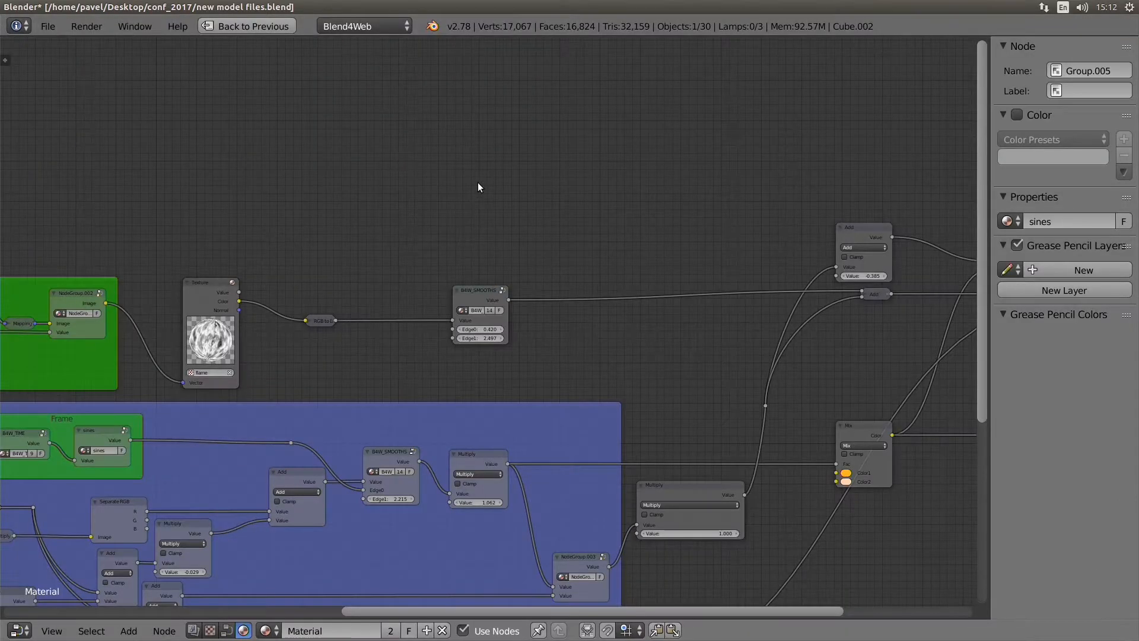
# Examine the flame material's node tree, including its time, texture and math node frames, and restore the multi-editor layout.
pyautogui.scroll(-2, 478, 182)
pyautogui.scroll(-3, 384, 264)
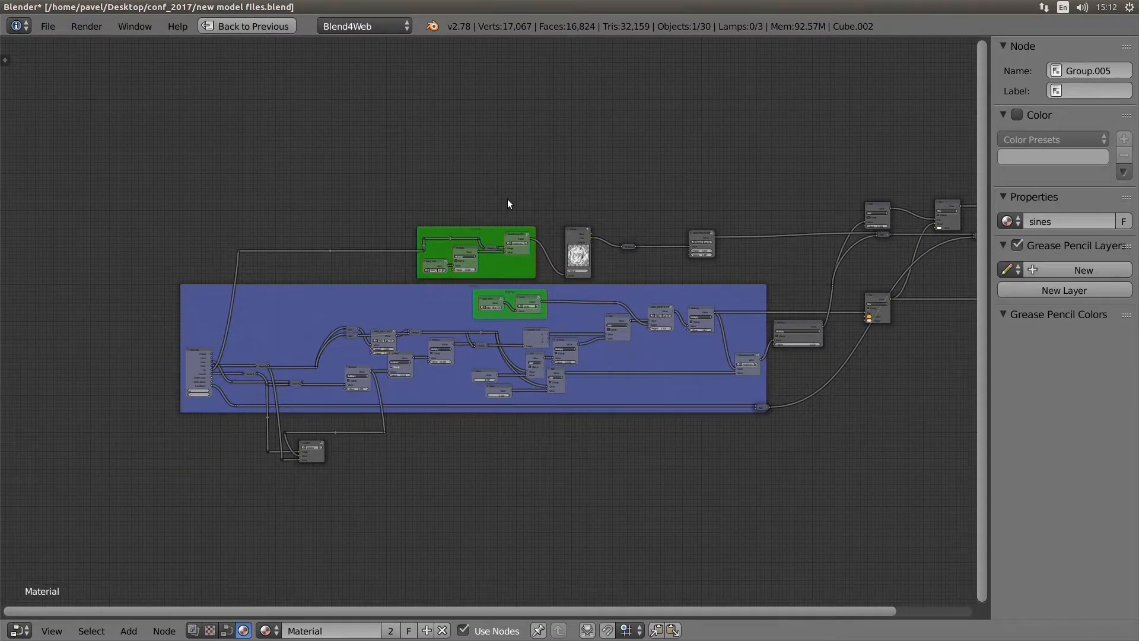
pyautogui.scroll(3, 508, 204)
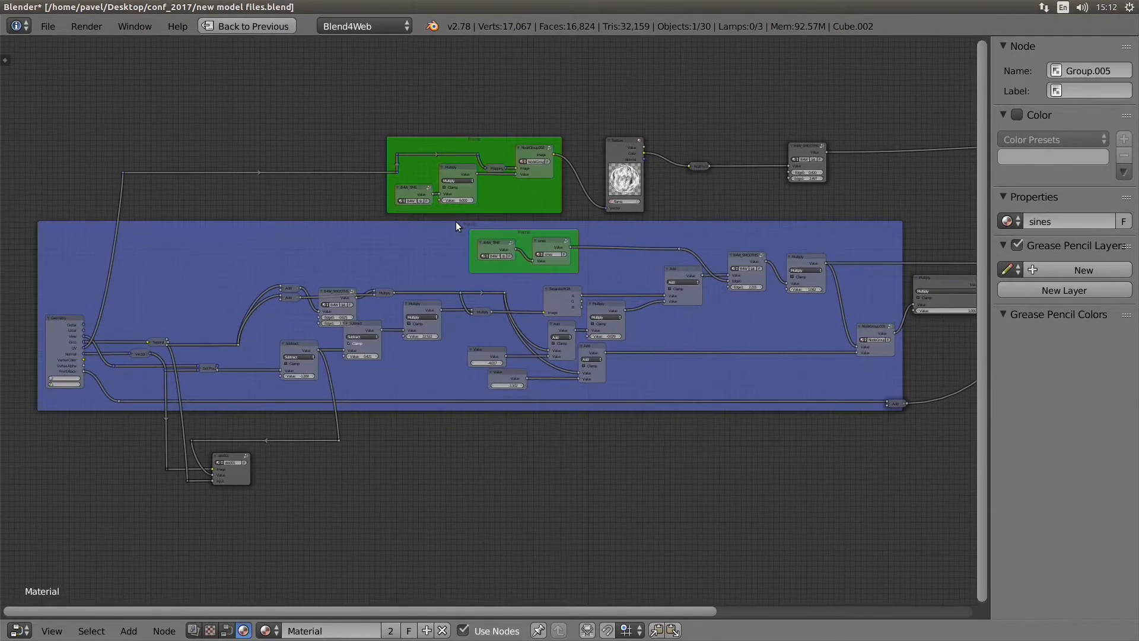
pyautogui.scroll(3, 456, 222)
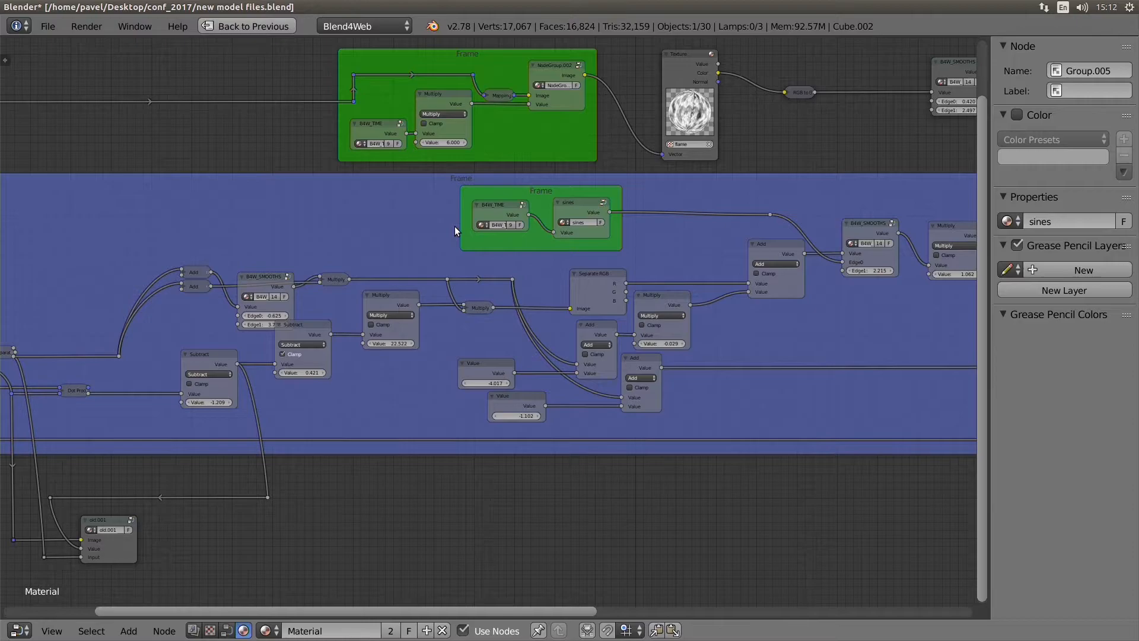
pyautogui.scroll(3, 329, 275)
pyautogui.moveTo(329, 274); pyautogui.dragTo(484, 259, button='middle')
pyautogui.hotkey('ctrl', 'Up')
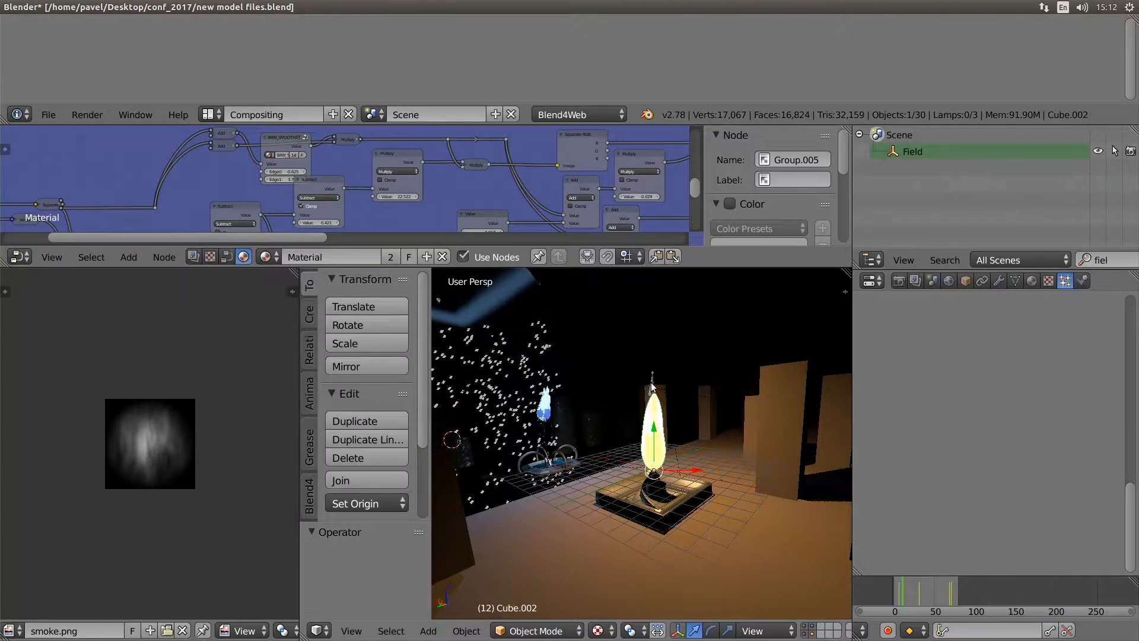
# Check the loading scene preview on the browser's Blend4Web Viewer page and return to Blender.
pyautogui.hotkey('alt', 'Tab')
pyautogui.click(65, 23)
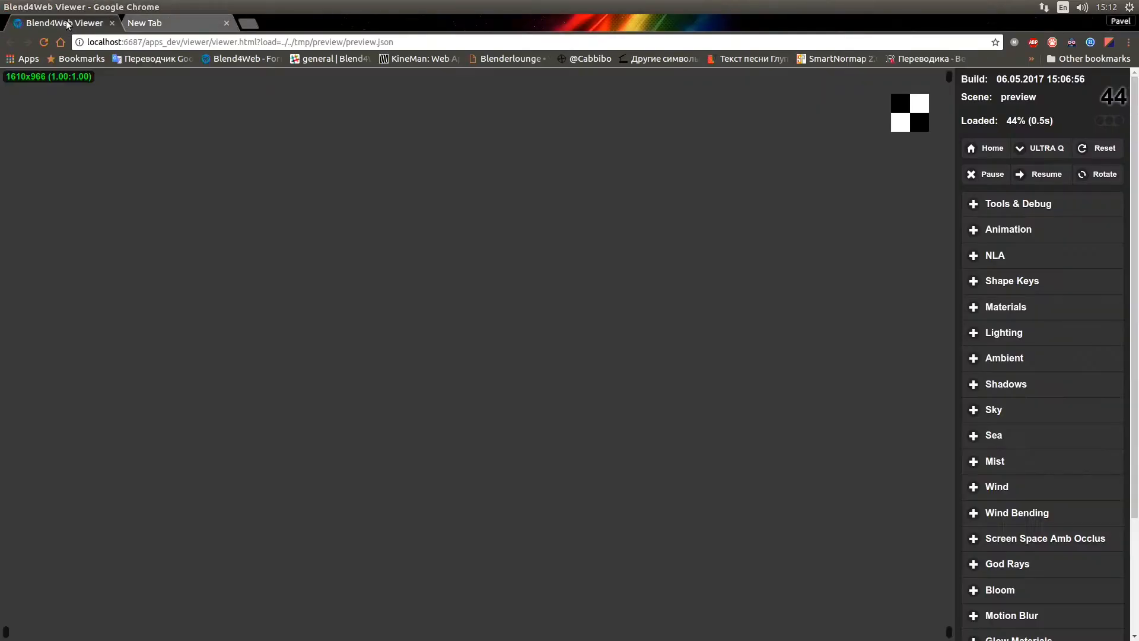
pyautogui.hotkey('alt', 'Tab')
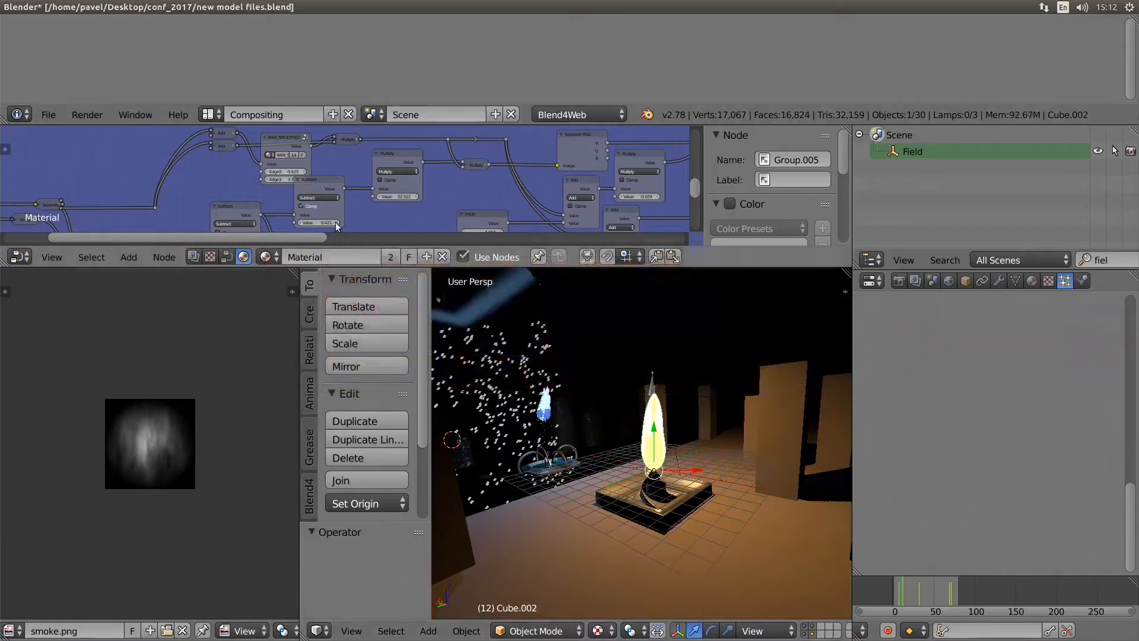
# Open the scene preview in the Blend4Web viewer in Chrome, make its tab the first one and examine the candle flame up close.
pyautogui.hotkey('ctrl', 'Up')
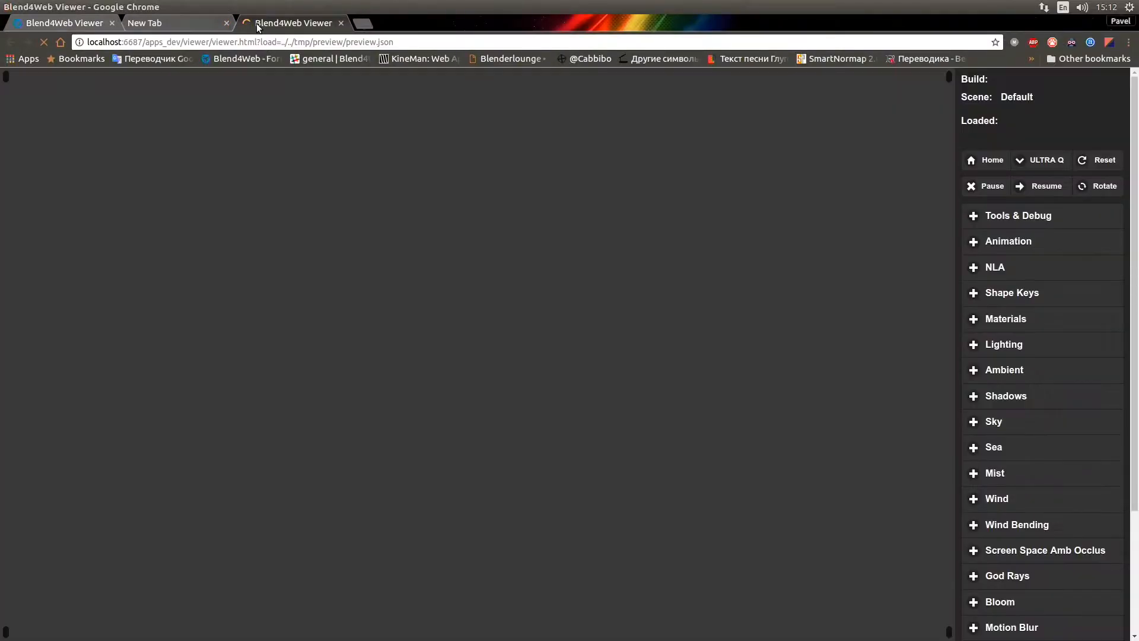
pyautogui.moveTo(255, 26); pyautogui.dragTo(10, 29)
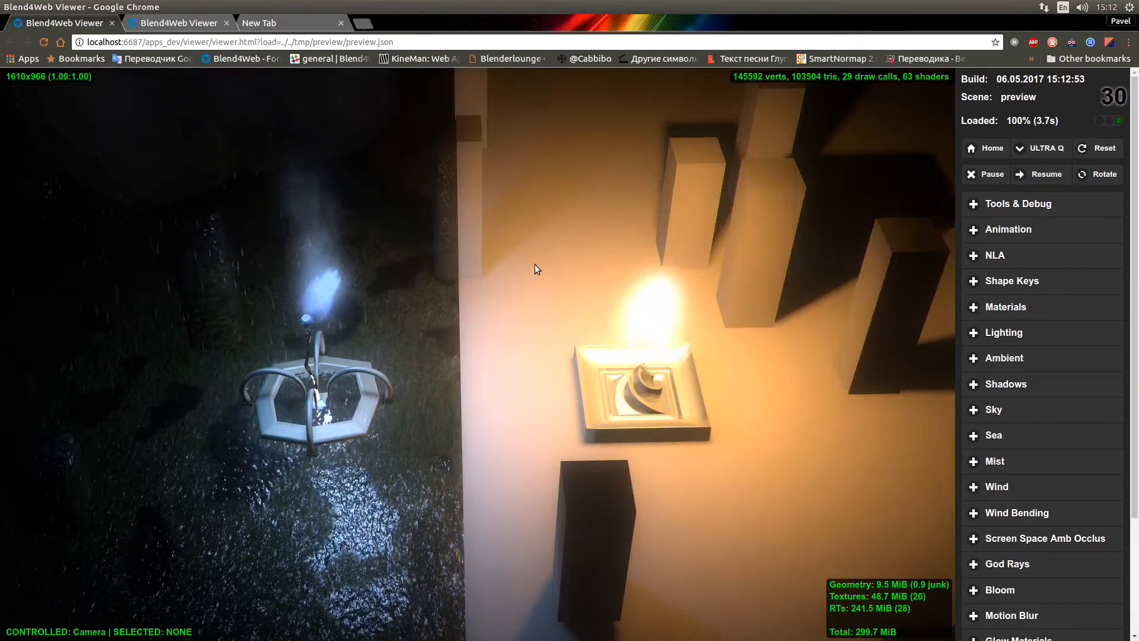
pyautogui.moveTo(535, 265); pyautogui.dragTo(356, 122)
pyautogui.scroll(5, 408, 165)
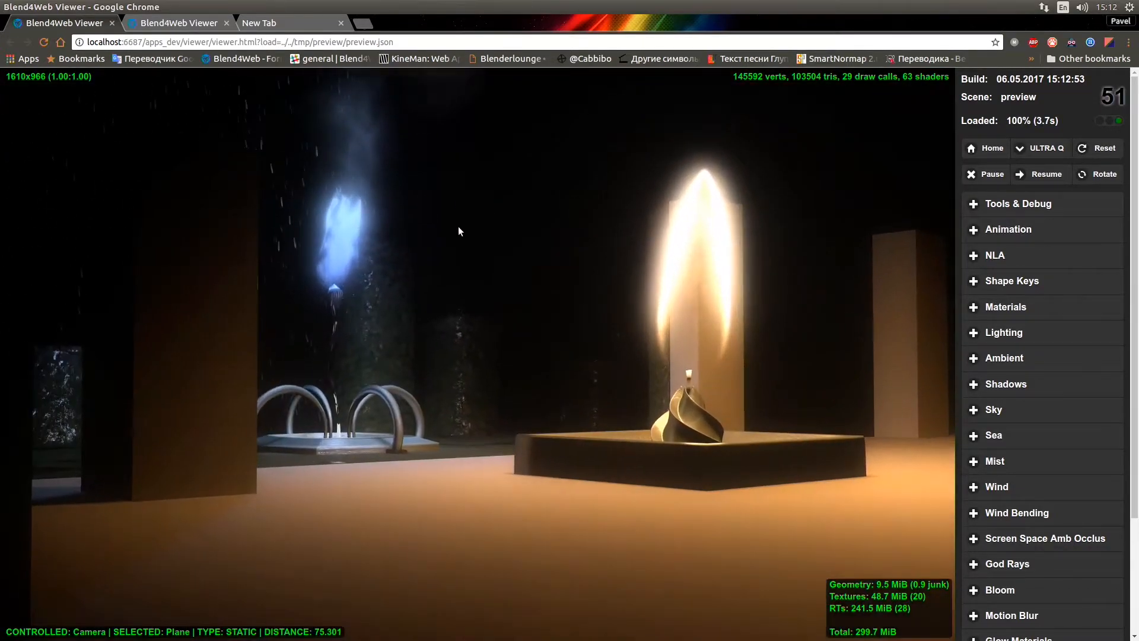
pyautogui.moveTo(469, 261); pyautogui.dragTo(643, 360)
pyautogui.scroll(4, 558, 364)
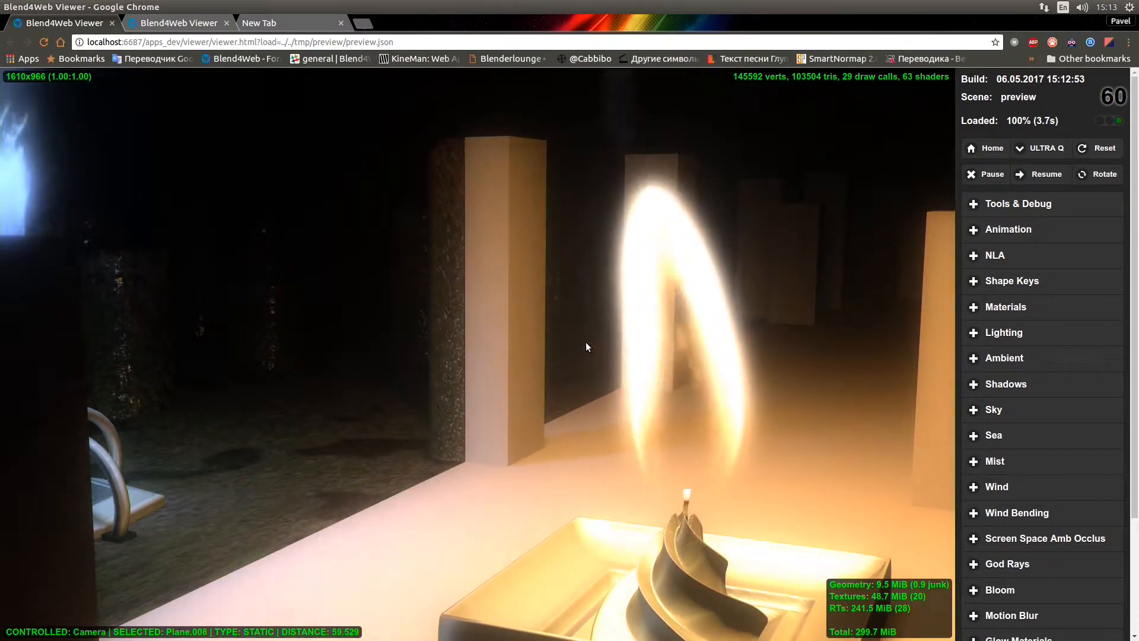
# Switch to Blender and examine the sines node group and its surrounding nodes in the candle flame's material.
pyautogui.hotkey('alt', 'Tab')
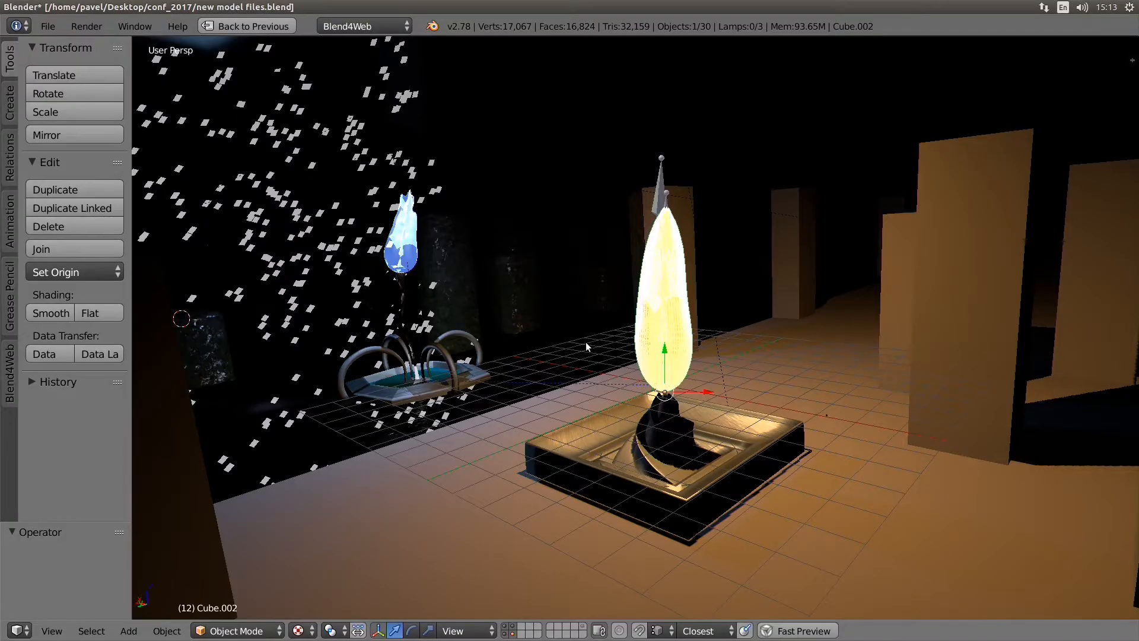
pyautogui.hotkey('shift', 'space')
pyautogui.hotkey('shift', 'space')
pyautogui.scroll(4, 486, 305)
pyautogui.moveTo(708, 226); pyautogui.dragTo(478, 301, button='middle')
pyautogui.click(658, 193)
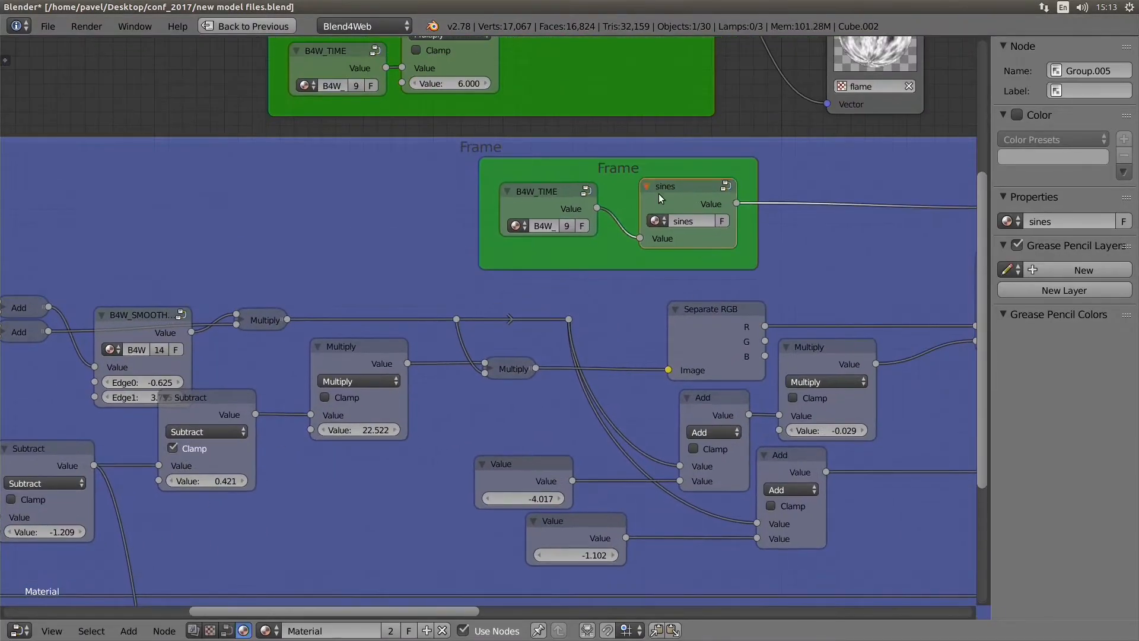
pyautogui.press('Tab')
pyautogui.scroll(-2, 545, 253)
pyautogui.press('Tab')
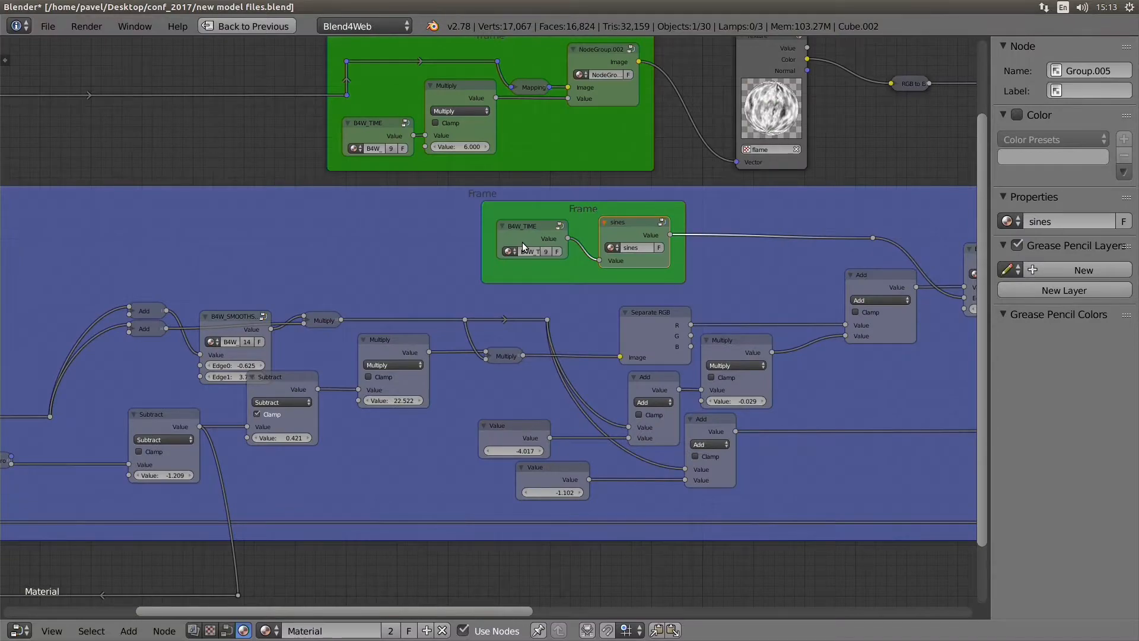
pyautogui.scroll(-2, 522, 242)
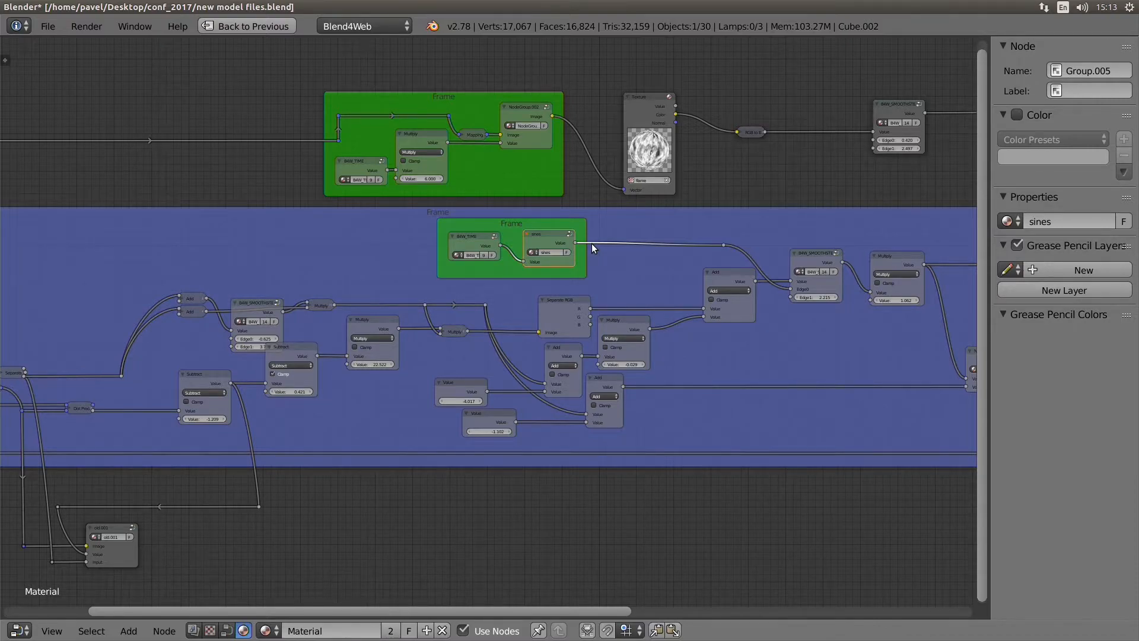
pyautogui.scroll(-4, 592, 243)
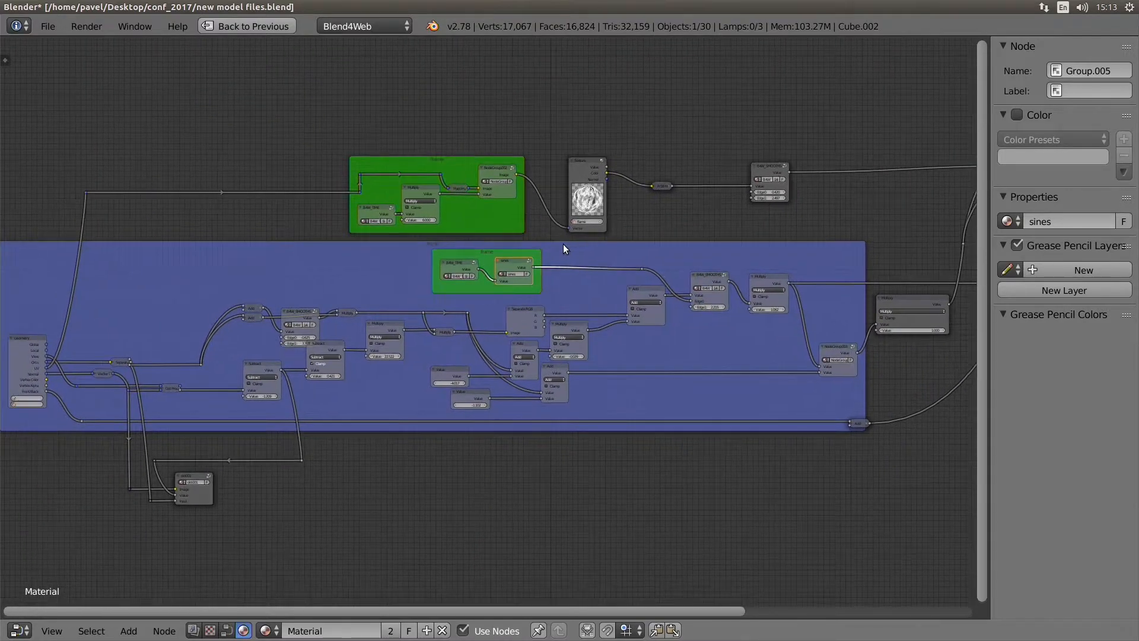
# Select the blue flame mesh above the fountain in the 3D view.
pyautogui.hotkey('shift', 'space')
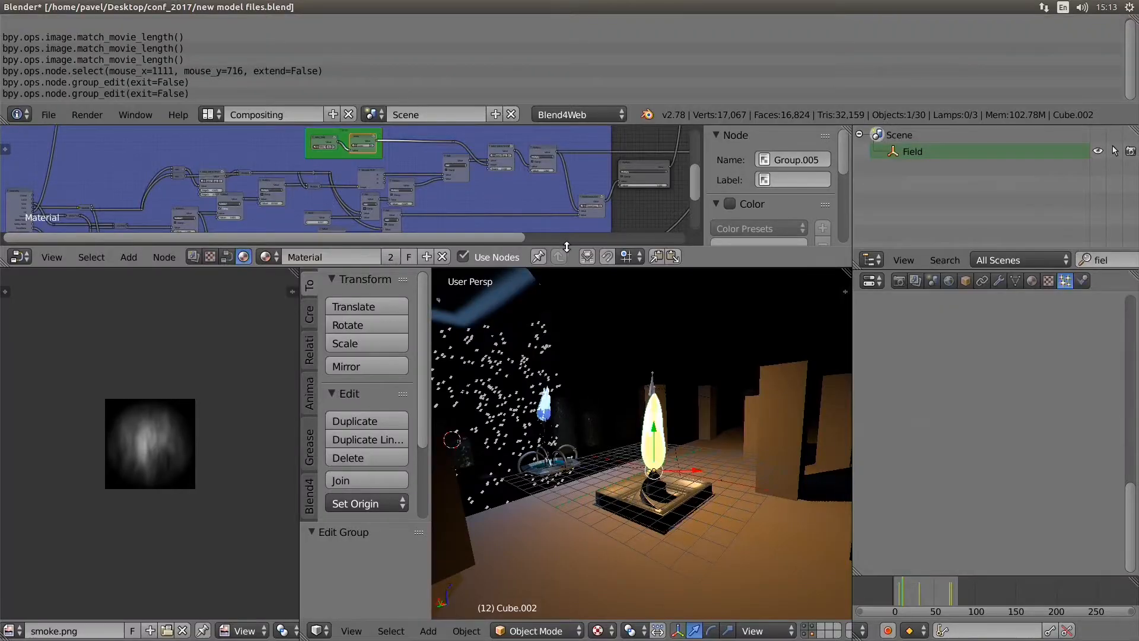
pyautogui.keyDown('shift'); pyautogui.moveTo(566, 392); pyautogui.dragTo(575, 396, button='middle'); pyautogui.keyUp('shift')
pyautogui.hotkey('shift', 'space')
pyautogui.scroll(5, 611, 405)
pyautogui.keyDown('shift'); pyautogui.moveTo(375, 288); pyautogui.dragTo(674, 373, button='middle'); pyautogui.keyUp('shift')
pyautogui.scroll(-3, 674, 373)
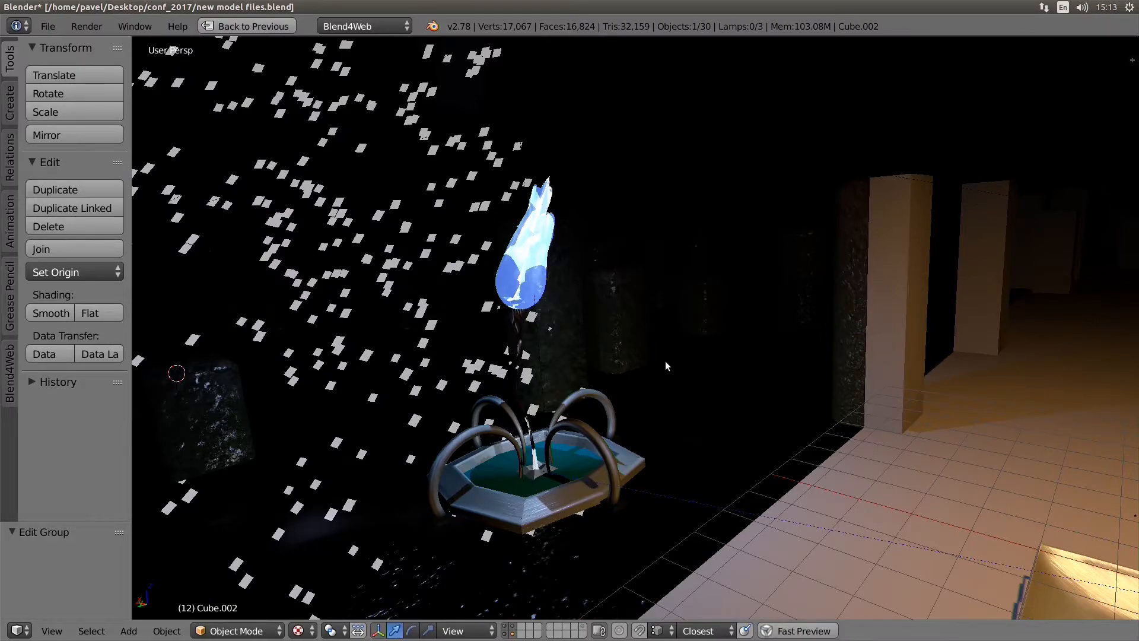
pyautogui.scroll(4, 556, 271)
pyautogui.rightClick(519, 258)
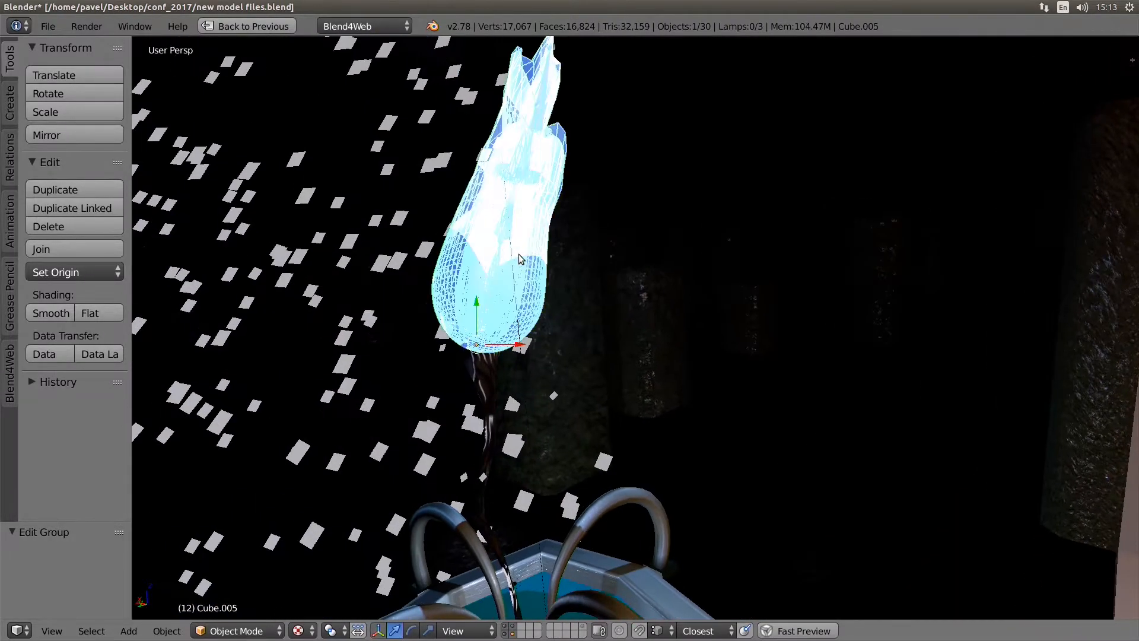
# Show the blue flame as wireframe in Edit Mode with all vertices selected, framed from the back view.
pyautogui.keyDown('shift'); pyautogui.moveTo(515, 279); pyautogui.dragTo(582, 315, button='middle'); pyautogui.keyUp('shift')
pyautogui.press('z')
pyautogui.press('Tab')
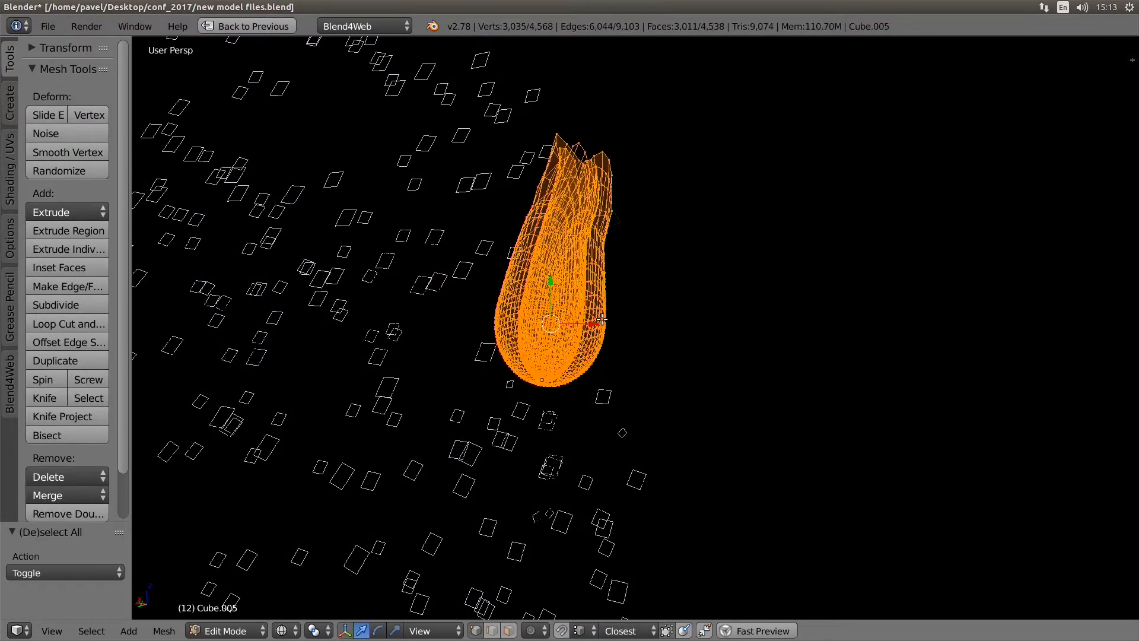
pyautogui.press('ctrl+KP_1')
pyautogui.press('KP_Decimal')
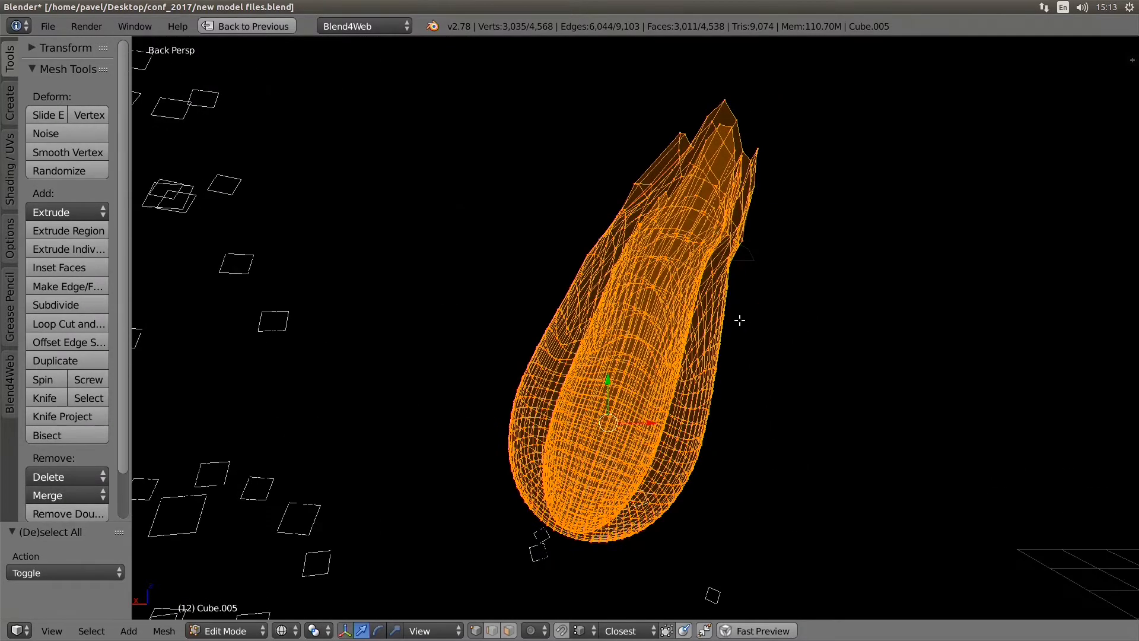
# Leave Edit Mode and examine the blue flame material's node tree, especially the mapping chain feeding the flame texture.
pyautogui.hotkey('shift', 'space')
pyautogui.press('Tab')
pyautogui.hotkey('shift', 'space')
pyautogui.scroll(2, 554, 230)
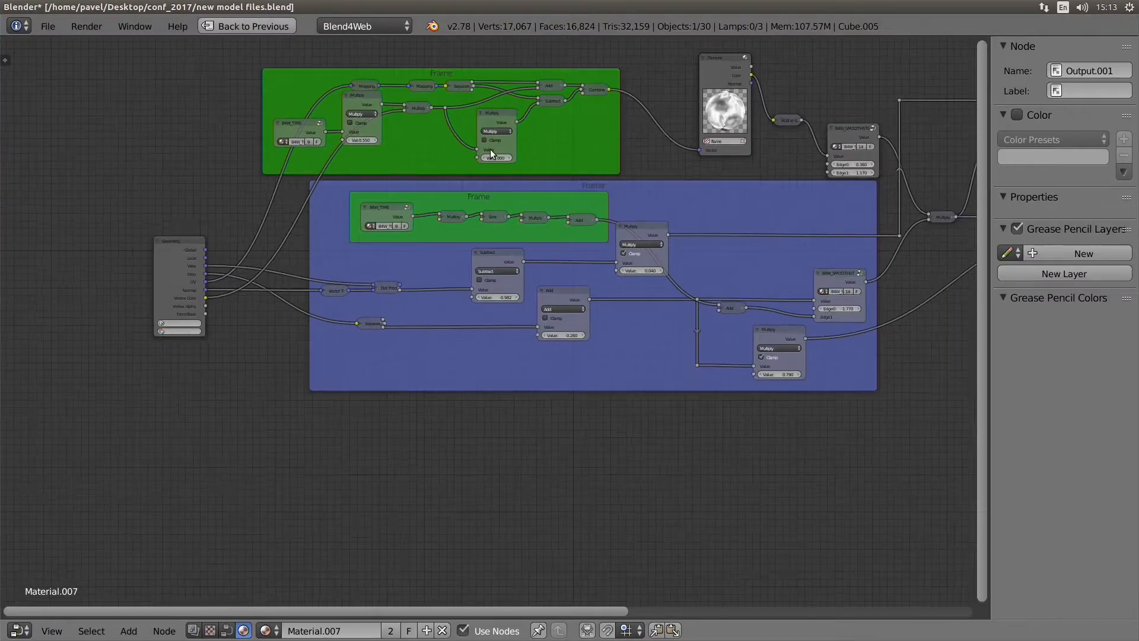
pyautogui.moveTo(472, 153); pyautogui.dragTo(479, 209, button='middle')
pyautogui.scroll(2, 704, 240)
pyautogui.moveTo(639, 187); pyautogui.dragTo(677, 338, button='middle')
pyautogui.scroll(3, 709, 337)
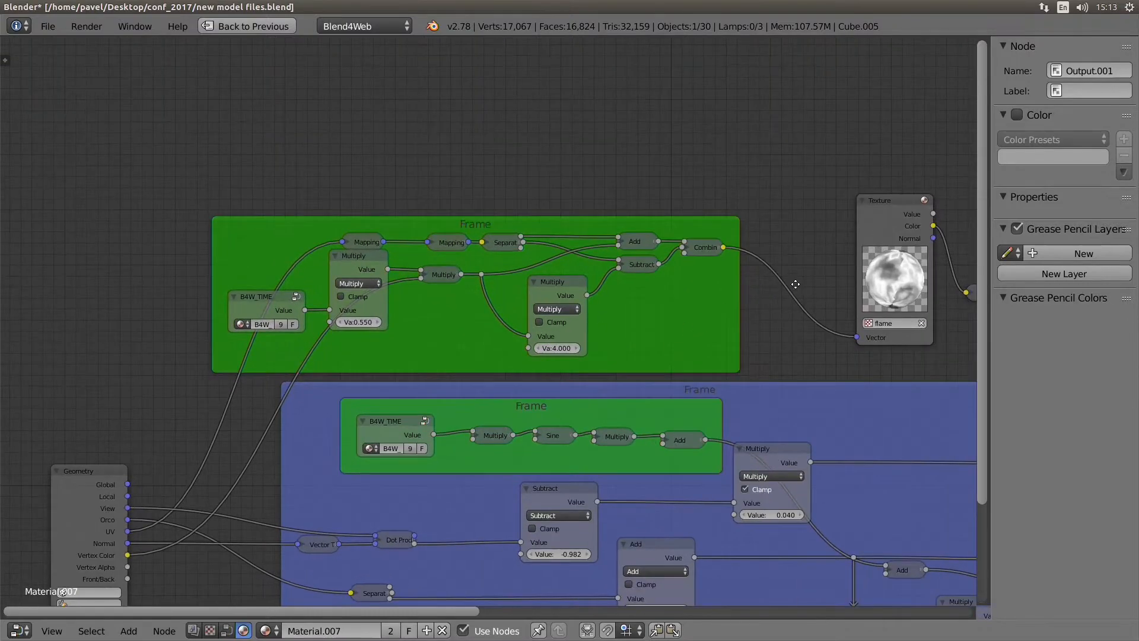
pyautogui.moveTo(889, 258); pyautogui.dragTo(614, 280, button='middle')
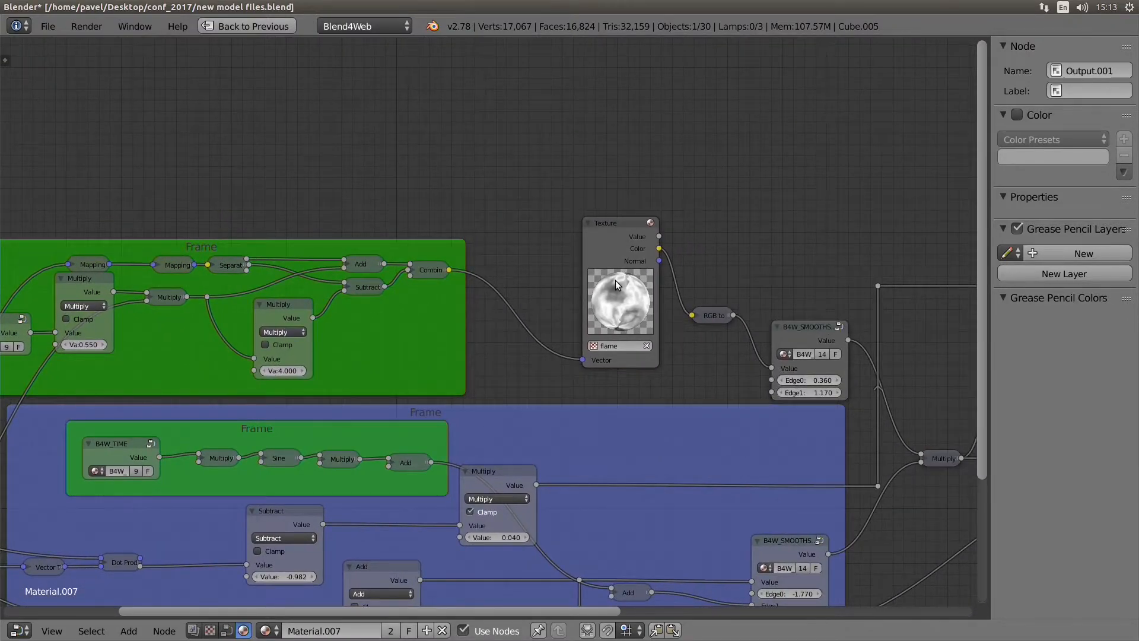
pyautogui.moveTo(493, 241); pyautogui.dragTo(695, 258, button='middle')
pyautogui.scroll(3, 695, 258)
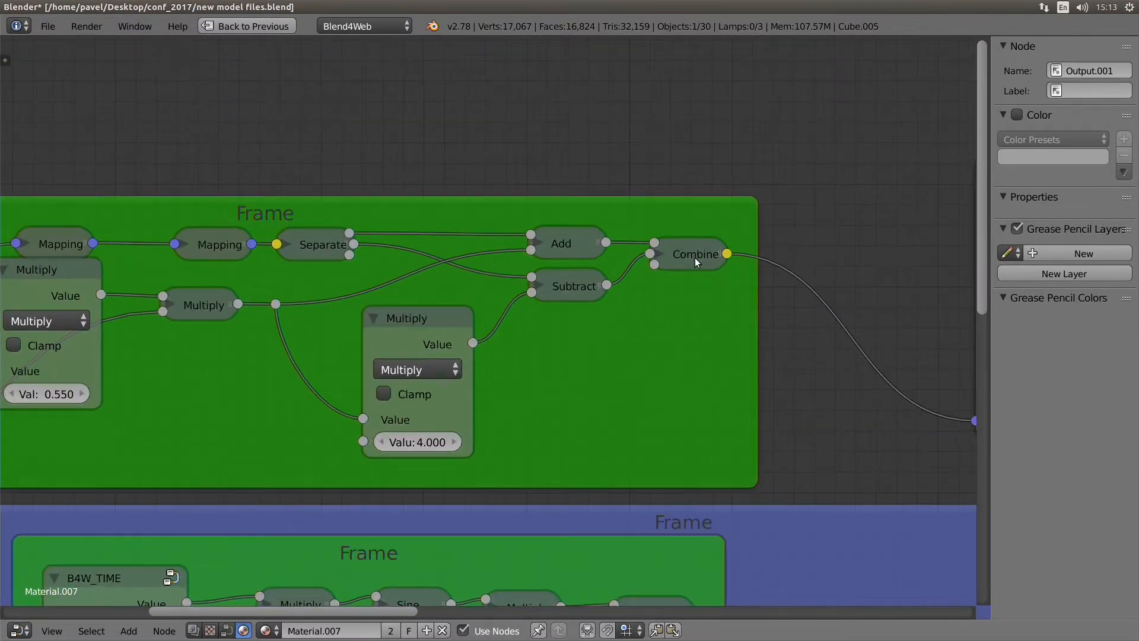
pyautogui.moveTo(264, 188); pyautogui.dragTo(341, 197, button='middle')
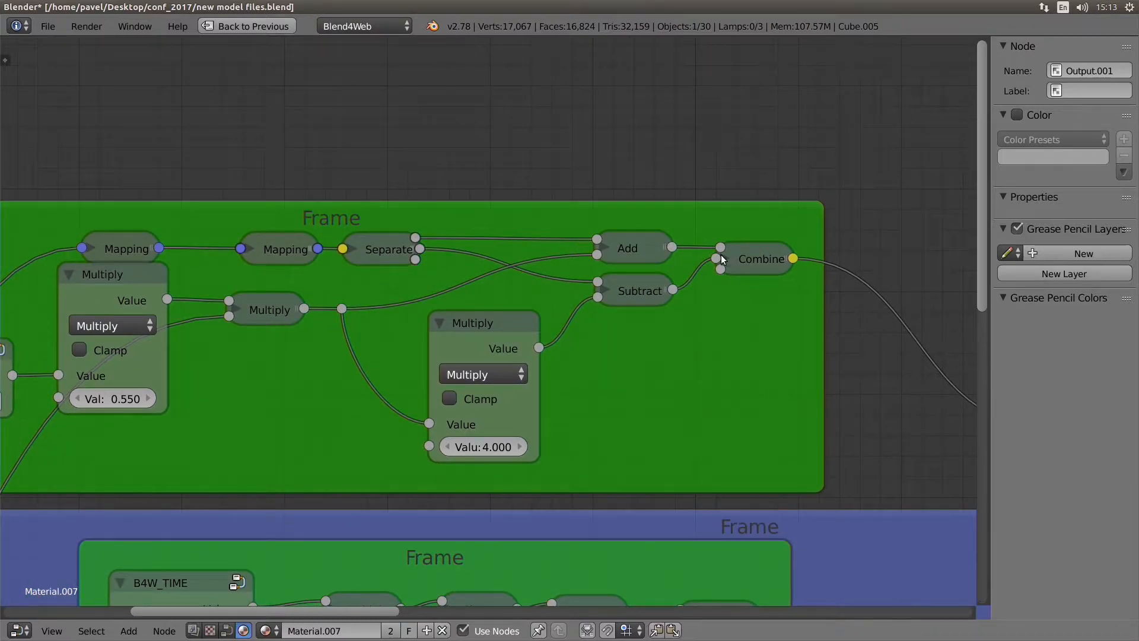
# Expand the Combine RGB node in the upper green frame and move it slightly upward beside the Add and Subtract nodes.
pyautogui.click(727, 258)
pyautogui.moveTo(763, 257); pyautogui.dragTo(549, 238, button='middle')
pyautogui.scroll(5, 548, 238)
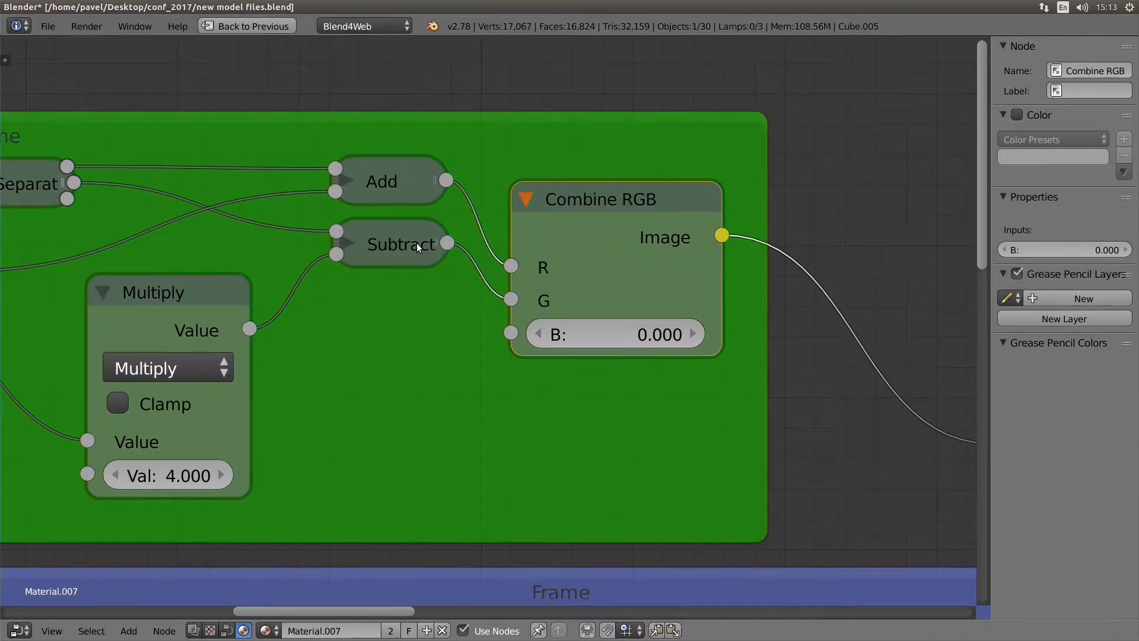
pyautogui.scroll(-6, 416, 243)
pyautogui.moveTo(284, 211); pyautogui.dragTo(884, 348, button='middle')
pyautogui.moveTo(403, 353); pyautogui.dragTo(528, 150, button='middle')
pyautogui.scroll(-5, 596, 258)
pyautogui.moveTo(802, 212); pyautogui.dragTo(398, 287, button='middle')
pyautogui.scroll(5, 529, 279)
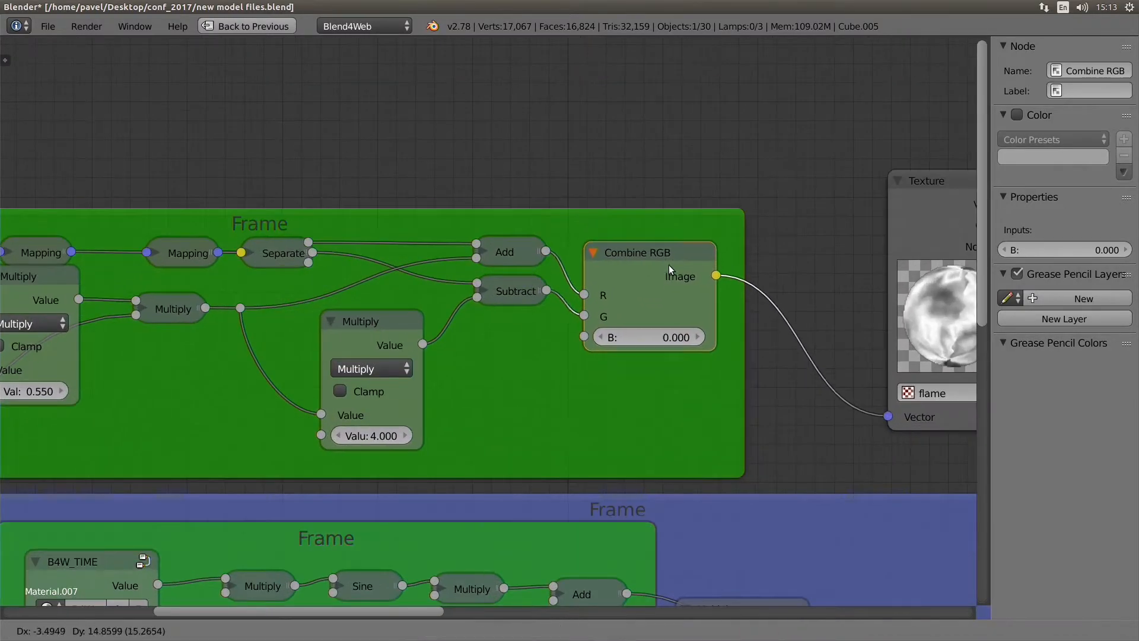
pyautogui.moveTo(668, 265); pyautogui.dragTo(675, 233)
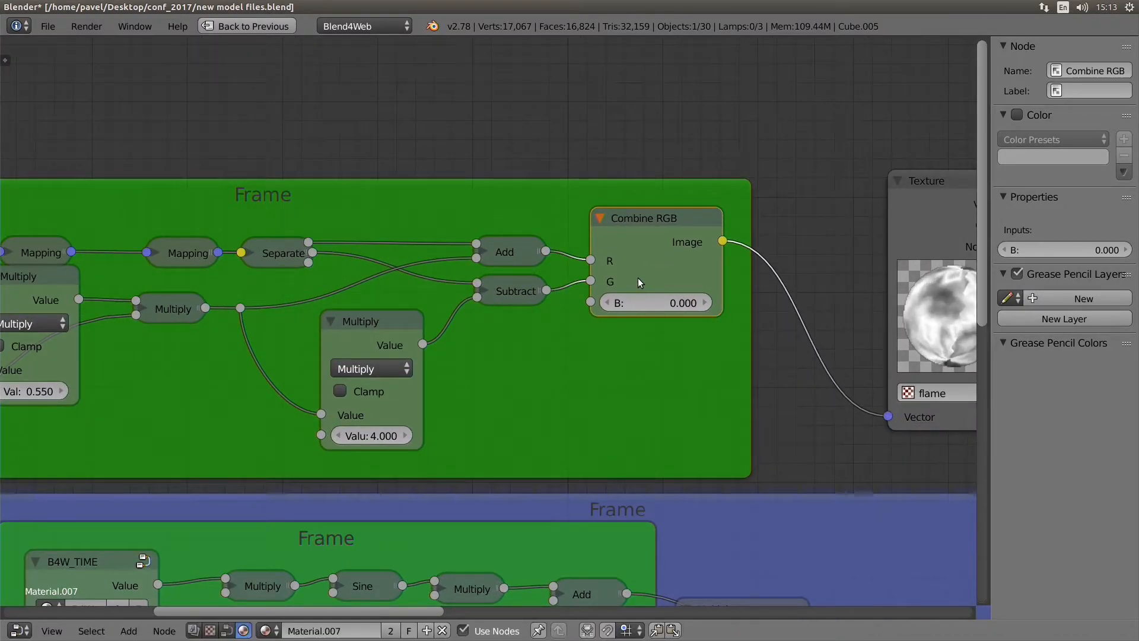
pyautogui.scroll(-1, 639, 277)
# Enter Edit Mode on the blue flame mesh and examine its UV layout in the maximized UV editor.
pyautogui.hotkey('ctrl', 'Up')
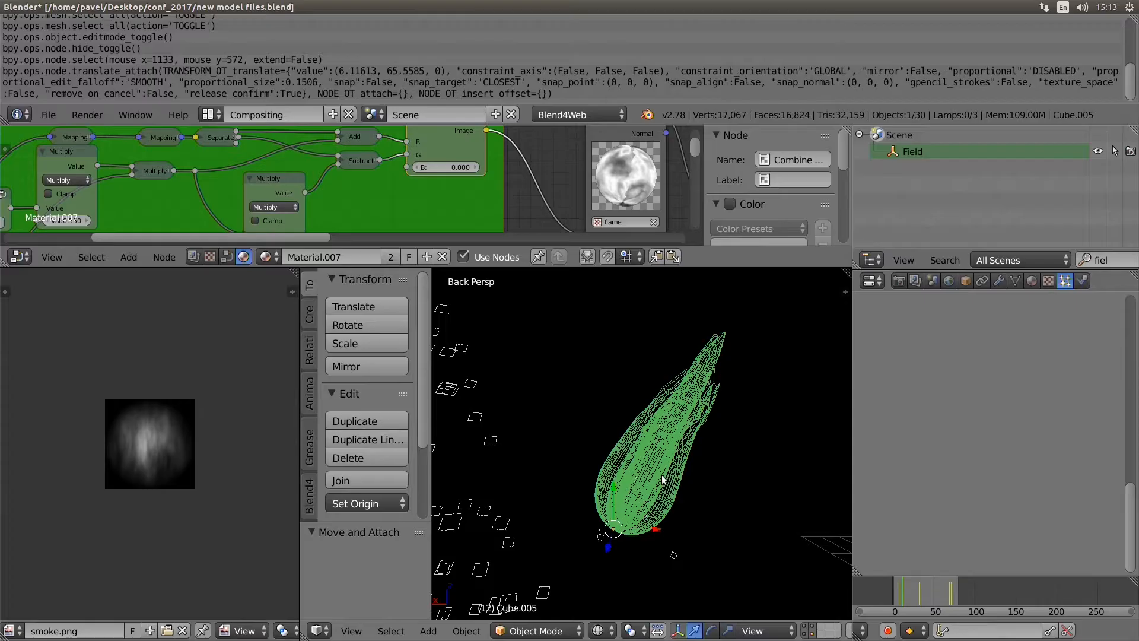
pyautogui.click(779, 491)
pyautogui.hotkey('ctrl', 'Up')
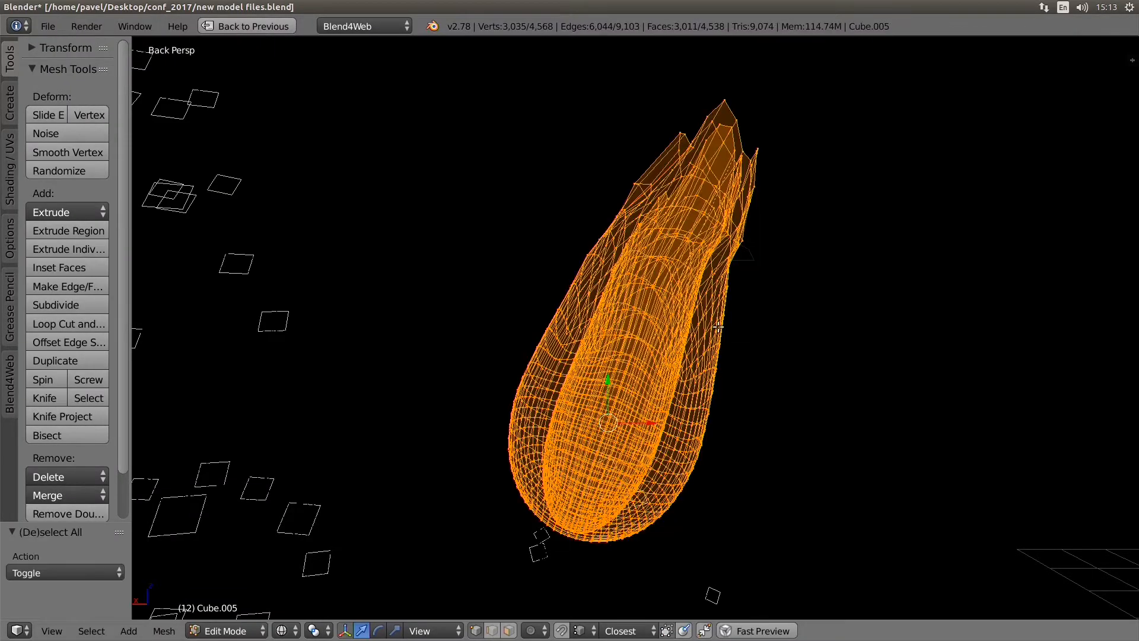
pyautogui.moveTo(718, 326); pyautogui.dragTo(627, 296, button='middle')
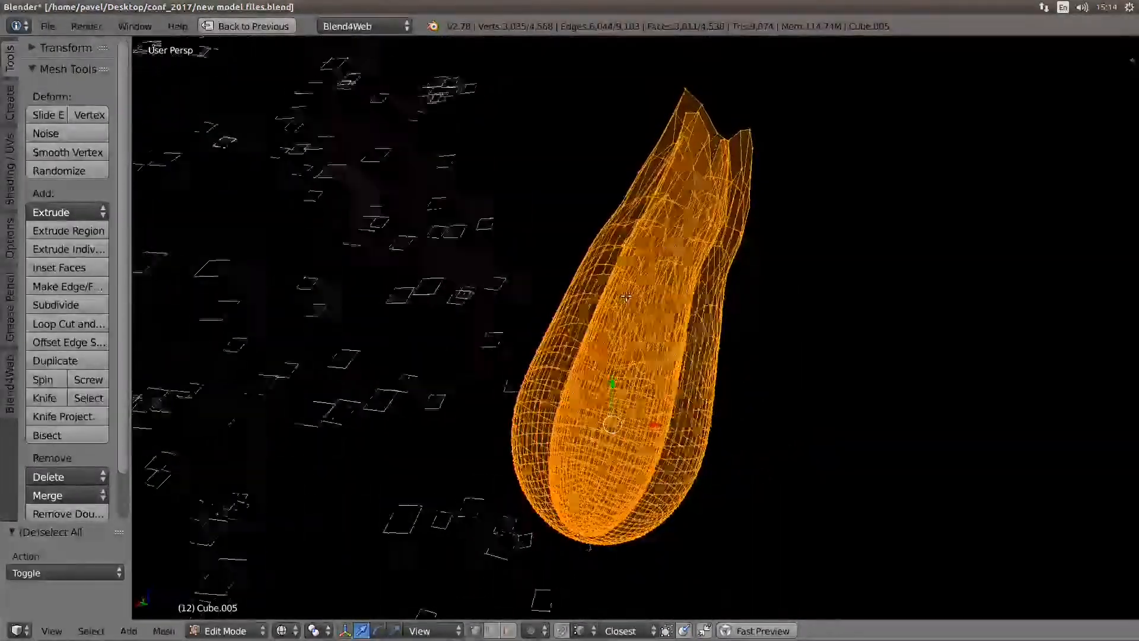
pyautogui.hotkey('ctrl', 'Up')
pyautogui.hotkey('ctrl', 'Up')
pyautogui.scroll(7, 447, 418)
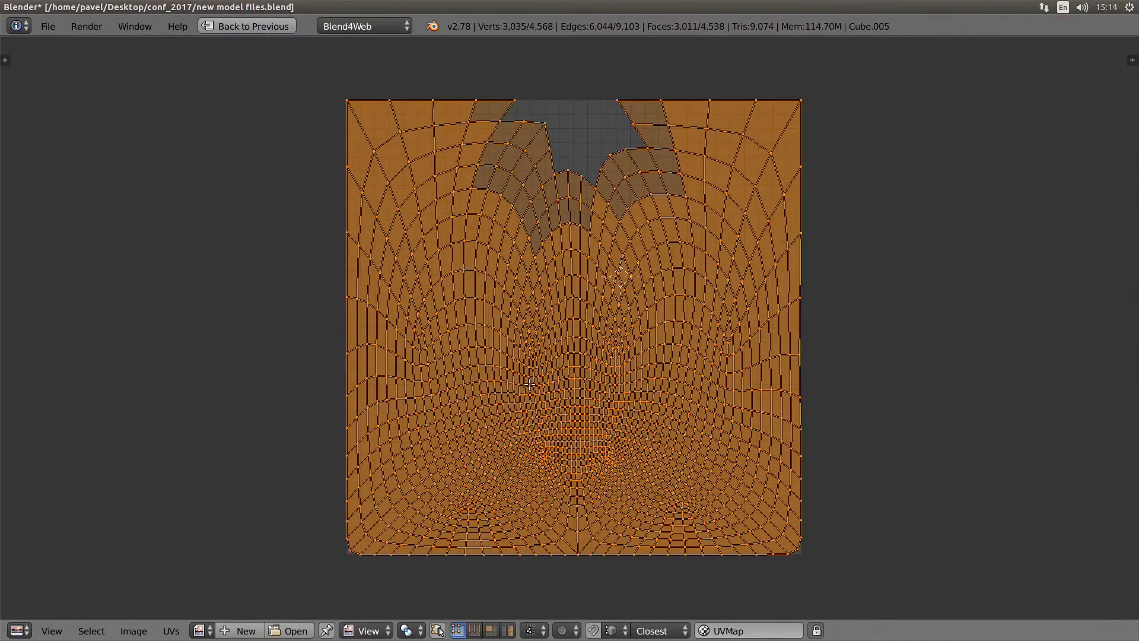
# Go back to the 3D view and return the blue flame to Object Mode.
pyautogui.hotkey('ctrl', 'Up')
pyautogui.hotkey('ctrl', 'Up')
pyautogui.moveTo(641, 380)
pyautogui.mouseDown(button='middle')
pyautogui.moveTo(810, 395)
pyautogui.moveTo(933, 389)
pyautogui.moveTo(776, 394)
pyautogui.moveTo(346, 368)
pyautogui.moveTo(437, 354)
pyautogui.moveTo(558, 392)
pyautogui.moveTo(630, 385)
pyautogui.moveTo(620, 373)
pyautogui.moveTo(672, 358)
pyautogui.moveTo(466, 345)
pyautogui.moveTo(645, 385)
pyautogui.mouseUp(button='middle')
pyautogui.scroll(-3, 630, 385)
pyautogui.scroll(3, 620, 372)
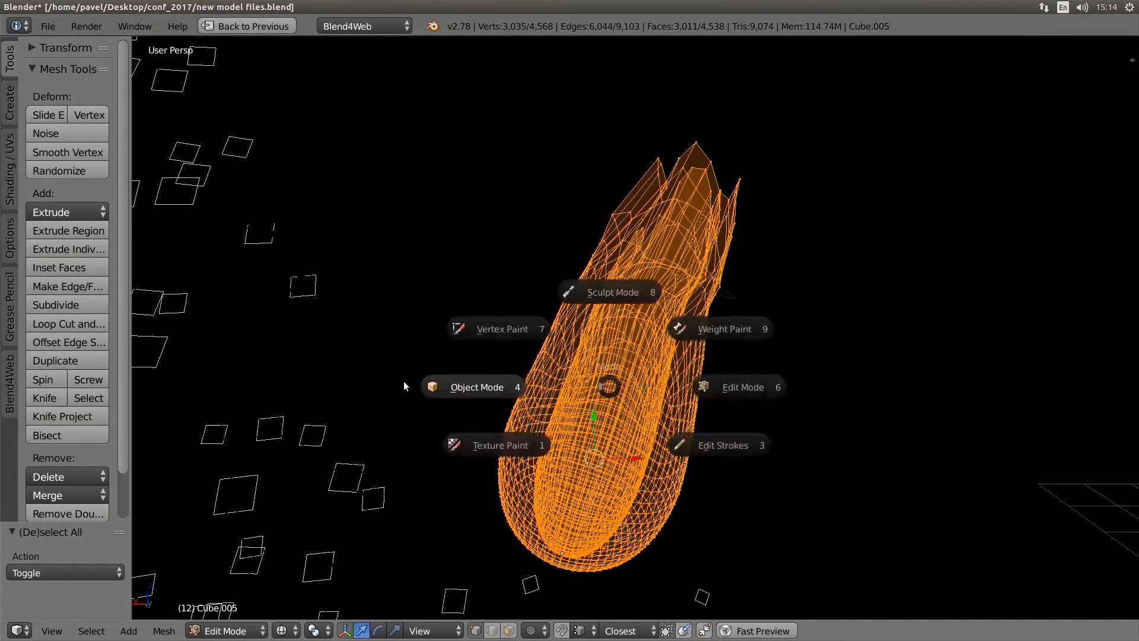
pyautogui.click(404, 383)
# Switch to the Blend4Web preview in Chrome and examine the animated blue flame from close up and from farther away.
pyautogui.hotkey('alt', 'Tab')
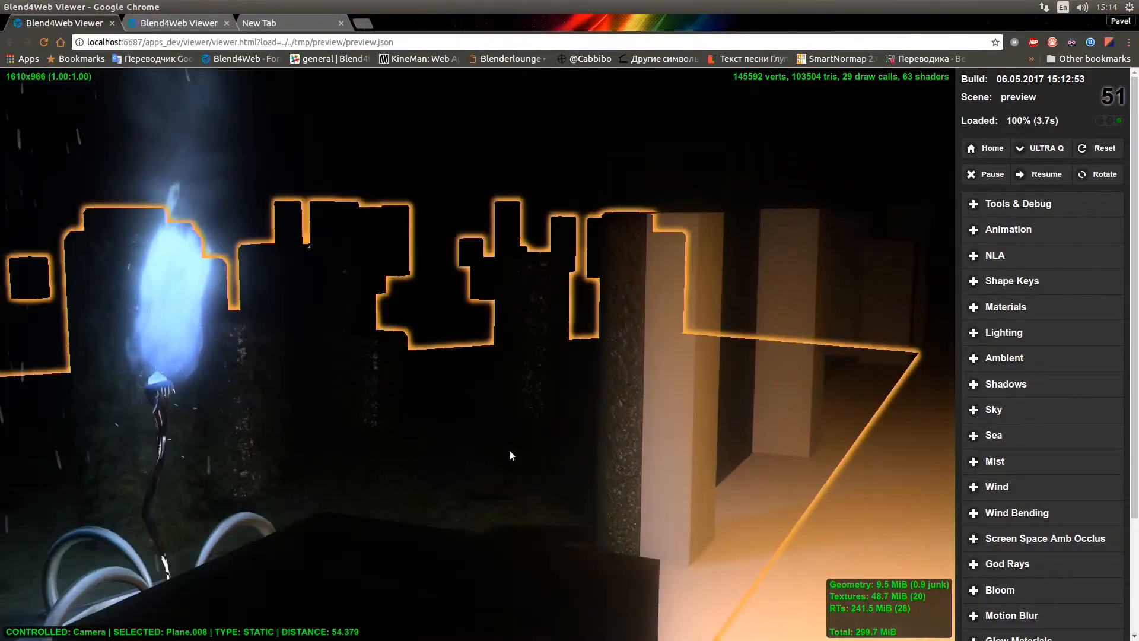
pyautogui.moveTo(512, 455); pyautogui.dragTo(562, 383)
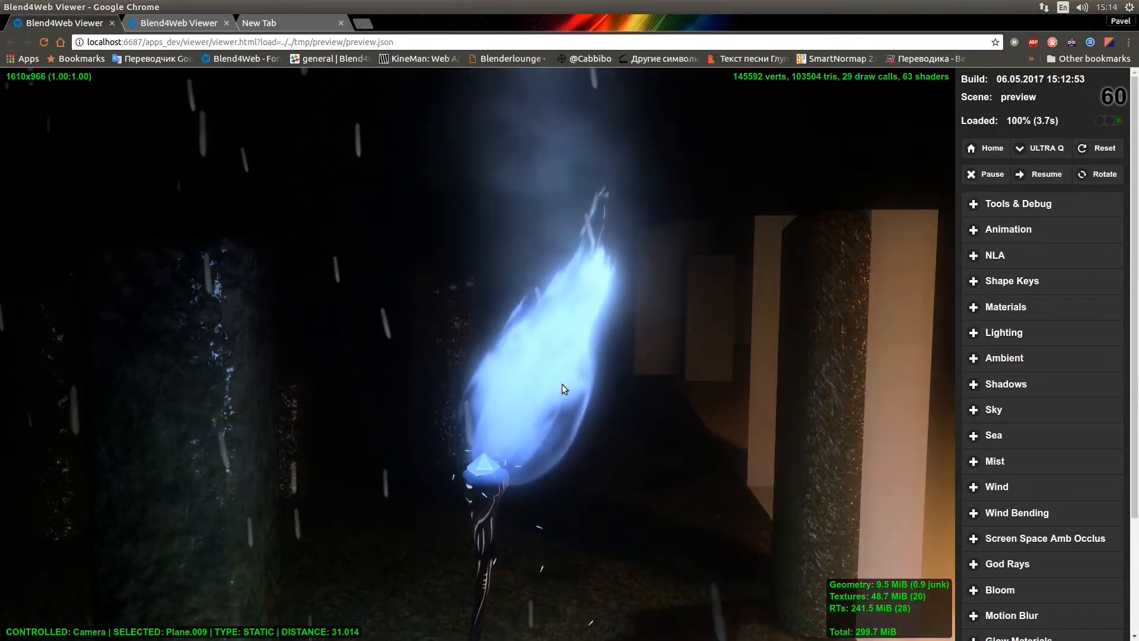
pyautogui.moveTo(575, 347); pyautogui.dragTo(444, 268)
pyautogui.scroll(-5, 334, 354)
pyautogui.scroll(2, 458, 358)
pyautogui.click(483, 305)
pyautogui.scroll(-4, 483, 304)
pyautogui.click(464, 337)
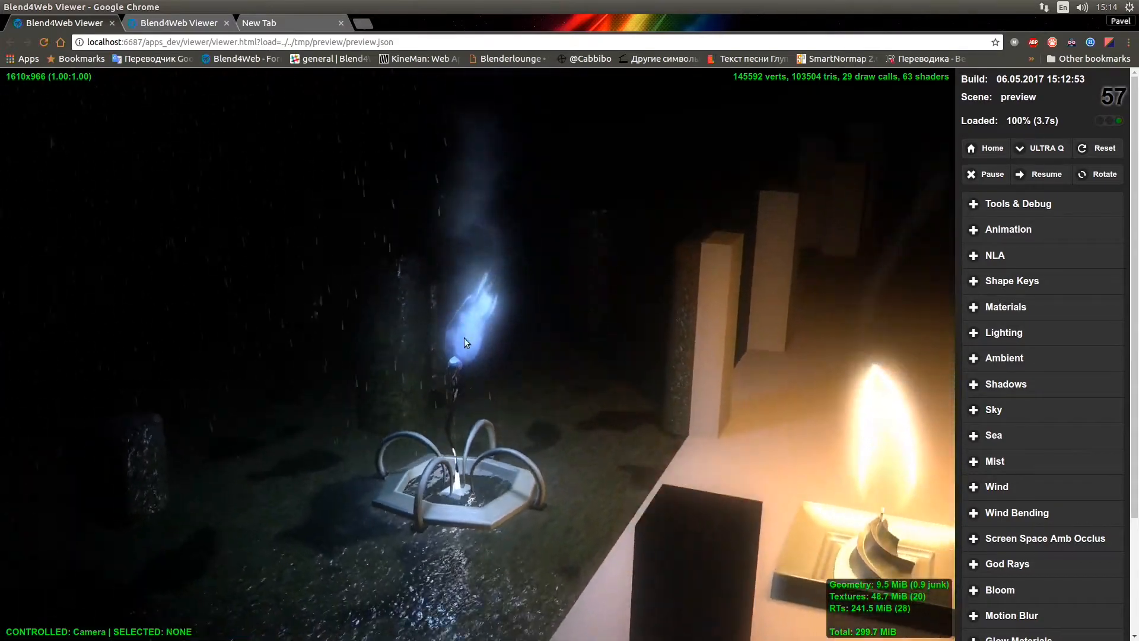
# Inspect the candle and the fountain from above in the preview.
pyautogui.moveTo(464, 337); pyautogui.dragTo(489, 445)
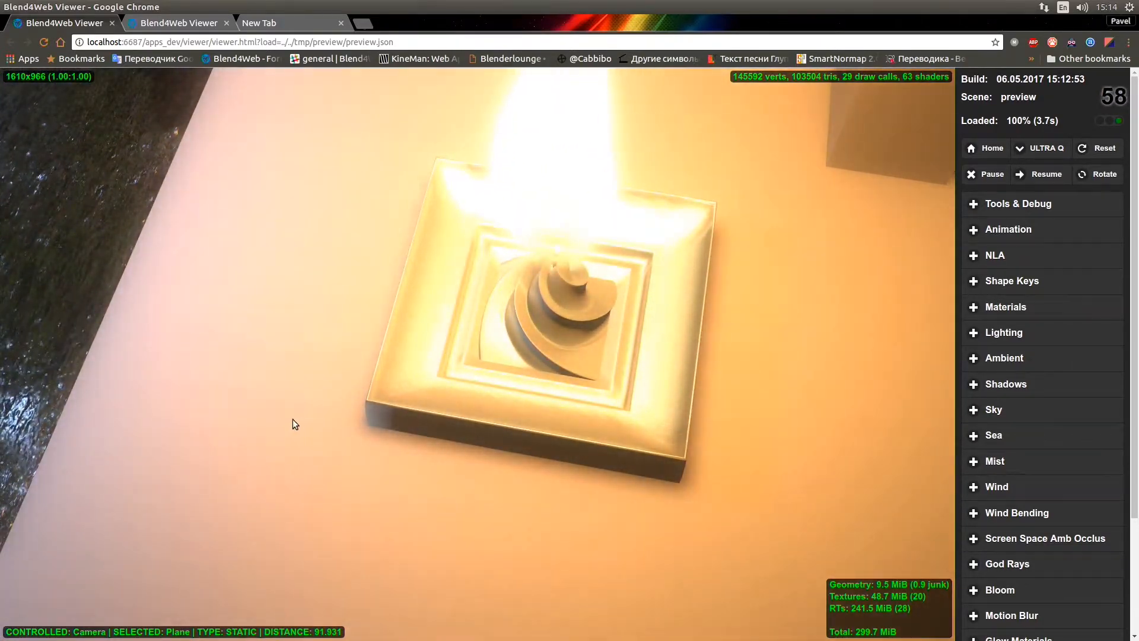
pyautogui.moveTo(294, 419); pyautogui.dragTo(678, 499, button='right')
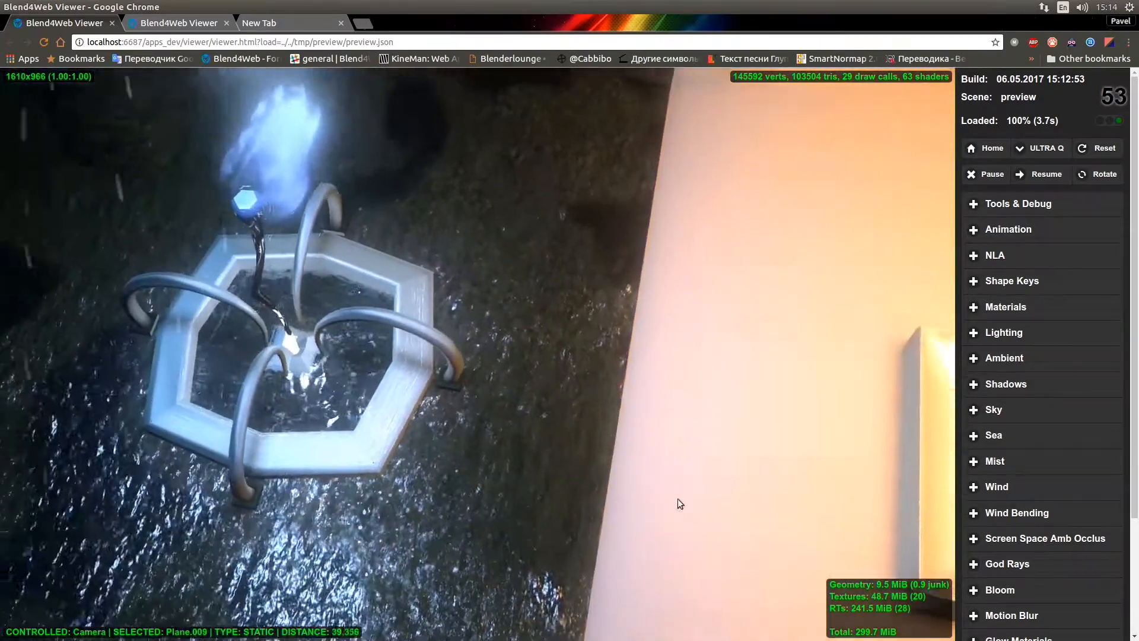
pyautogui.moveTo(680, 504); pyautogui.dragTo(519, 479)
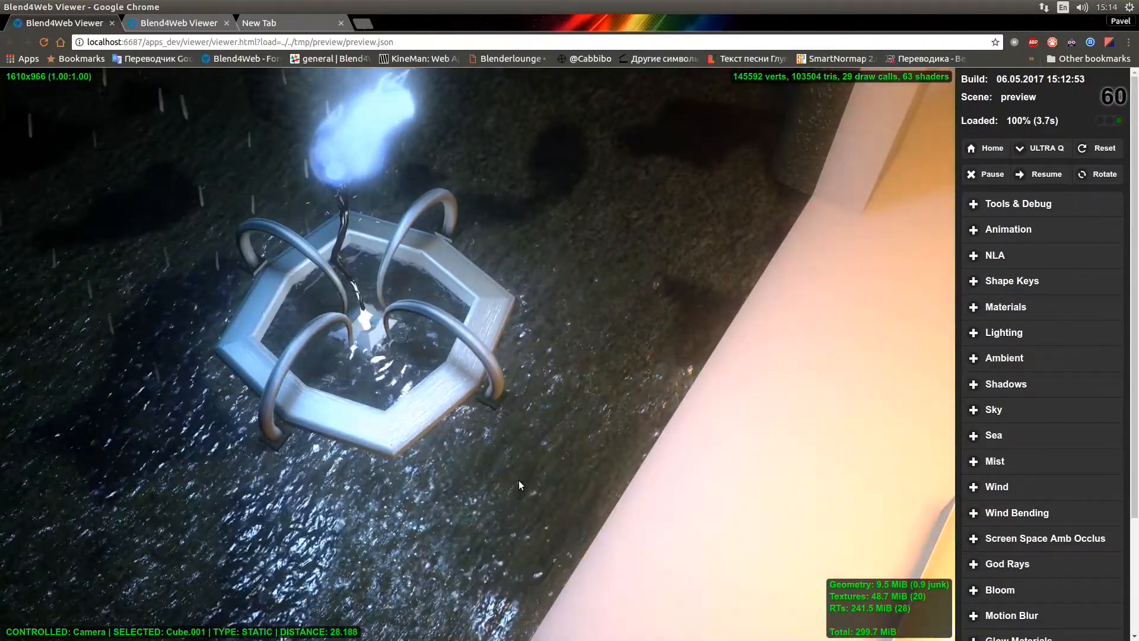
pyautogui.scroll(-5, 519, 480)
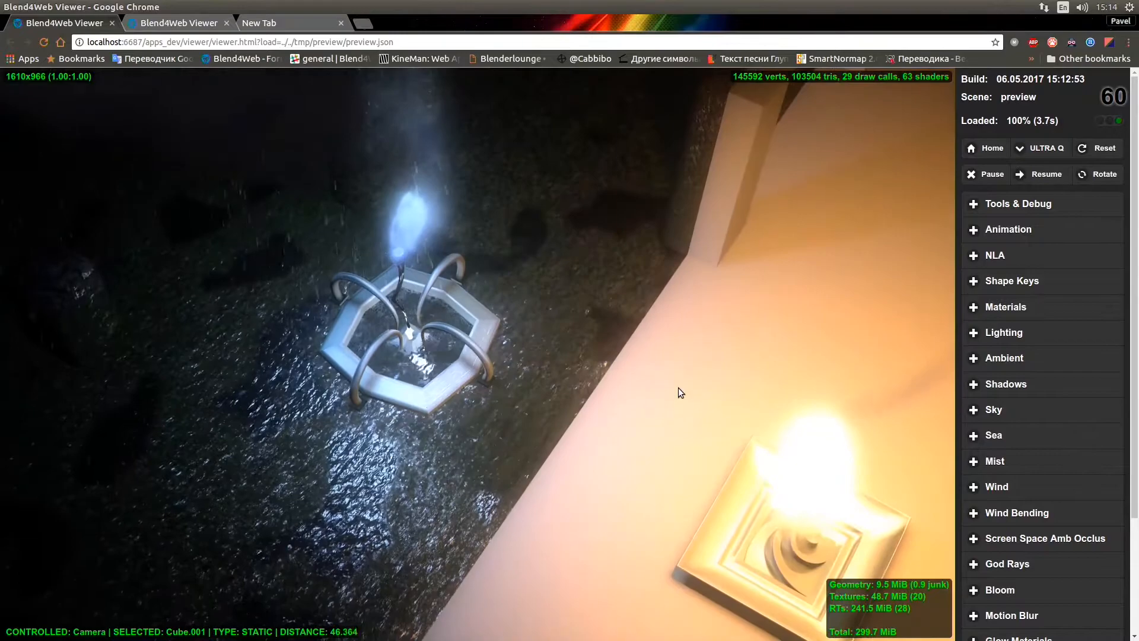
pyautogui.moveTo(680, 393); pyautogui.dragTo(415, 373)
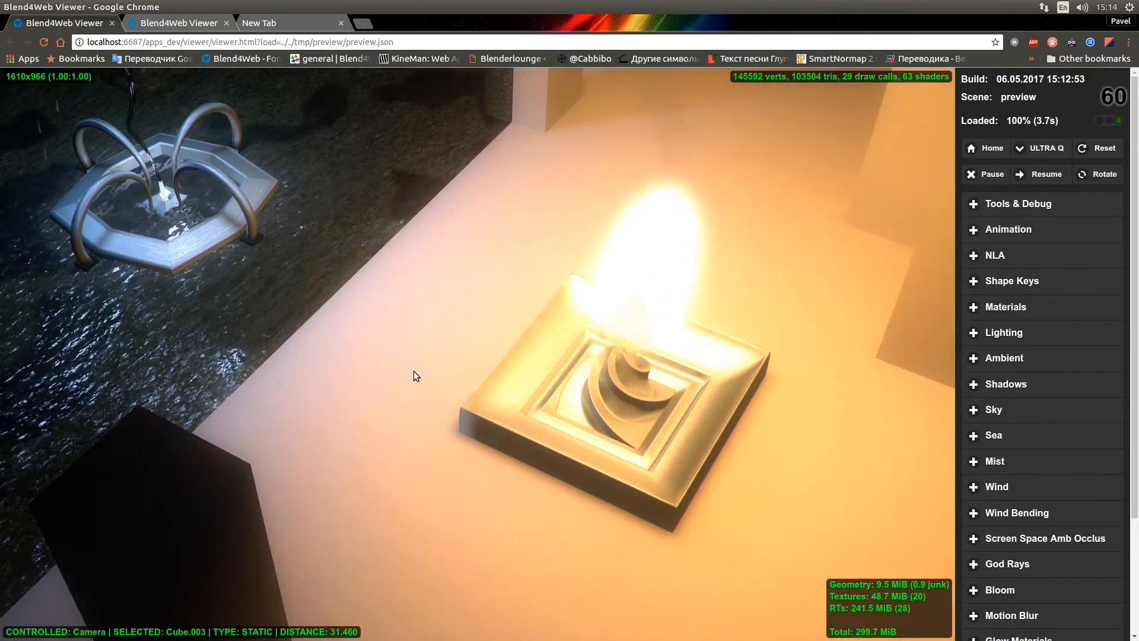
# Inspect the candle flame and its square metal base from above, from the side and up close in the preview.
pyautogui.moveTo(414, 372); pyautogui.dragTo(652, 415)
pyautogui.moveTo(537, 315); pyautogui.dragTo(436, 309, button='right')
pyautogui.scroll(3, 442, 311)
pyautogui.moveTo(443, 311); pyautogui.dragTo(389, 5)
pyautogui.moveTo(372, 132); pyautogui.dragTo(400, 233)
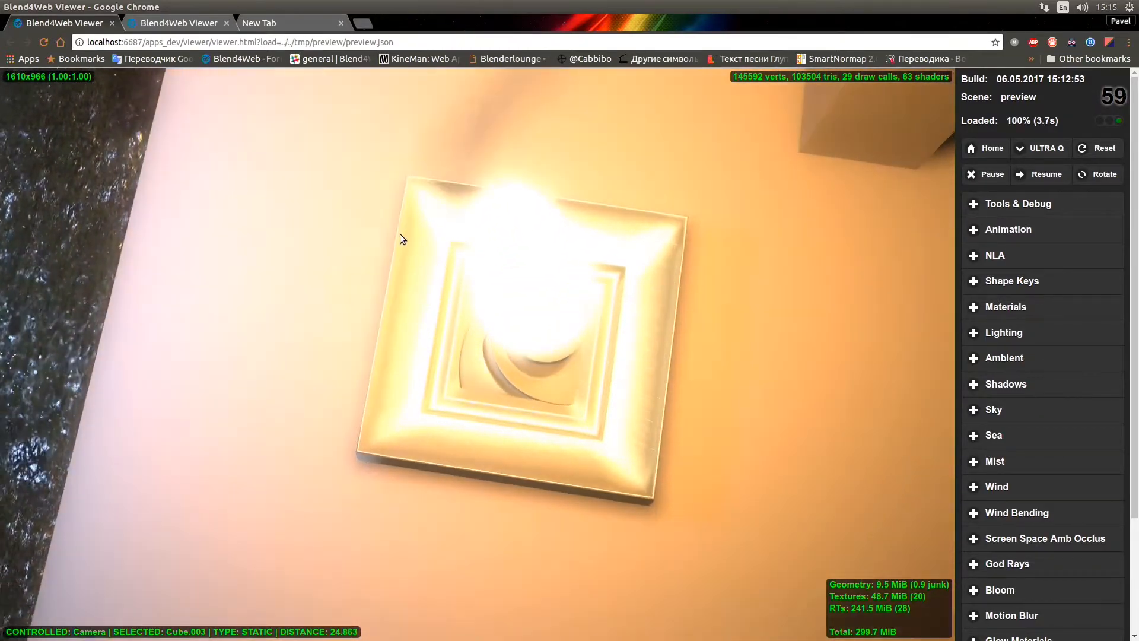
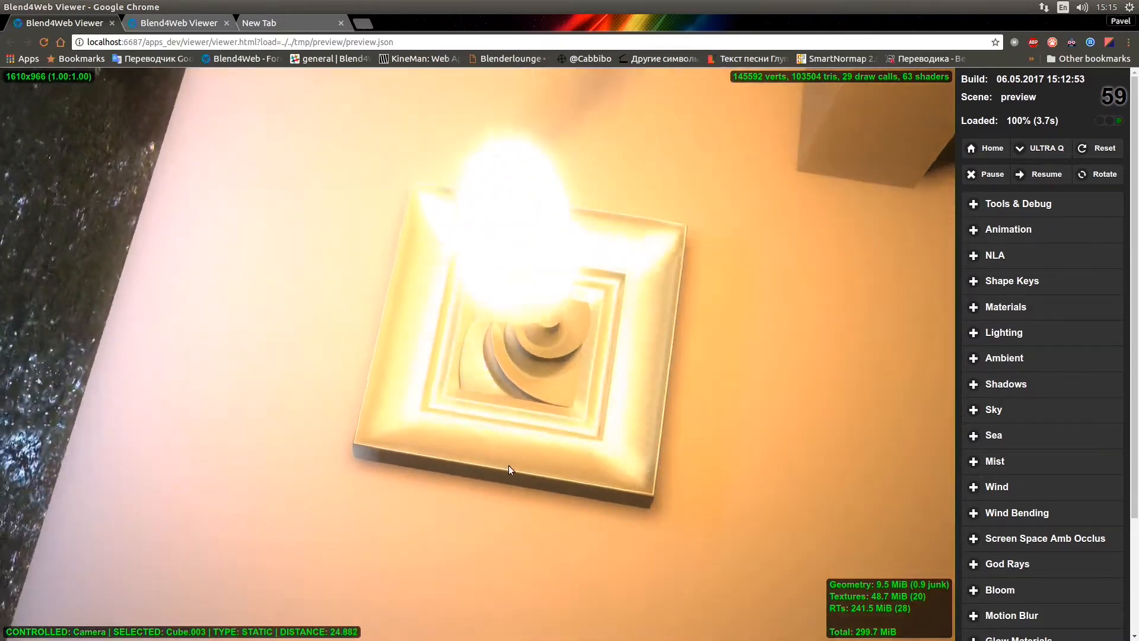
pyautogui.moveTo(508, 465); pyautogui.dragTo(557, 544)
pyautogui.scroll(2, 541, 557)
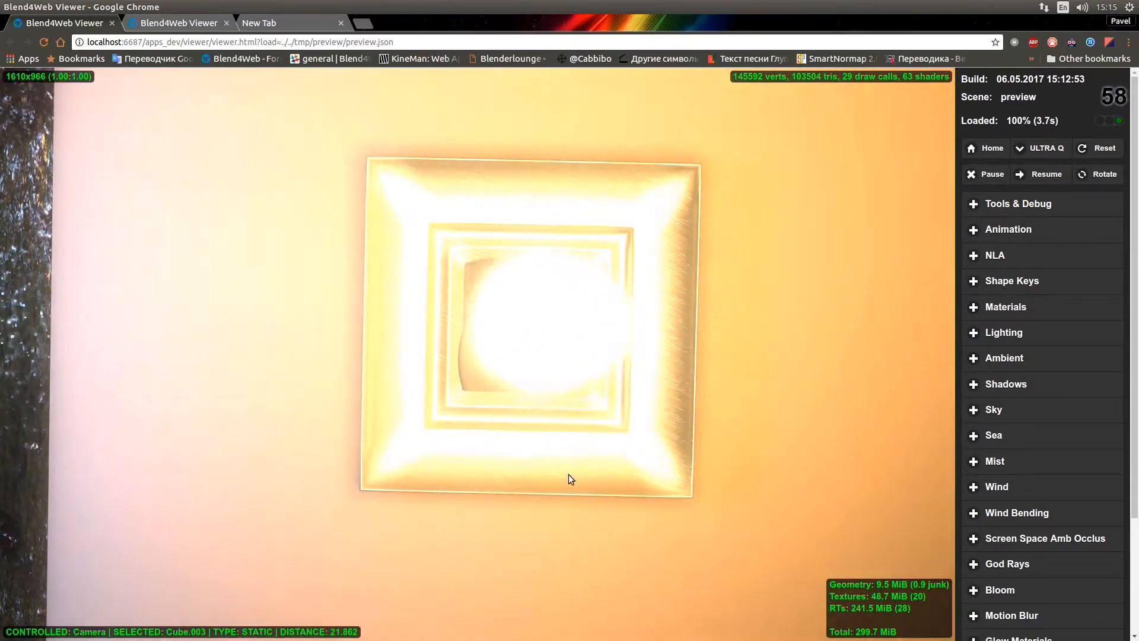
pyautogui.moveTo(569, 474); pyautogui.dragTo(245, 372)
pyautogui.scroll(4, 237, 286)
pyautogui.scroll(-2, 244, 368)
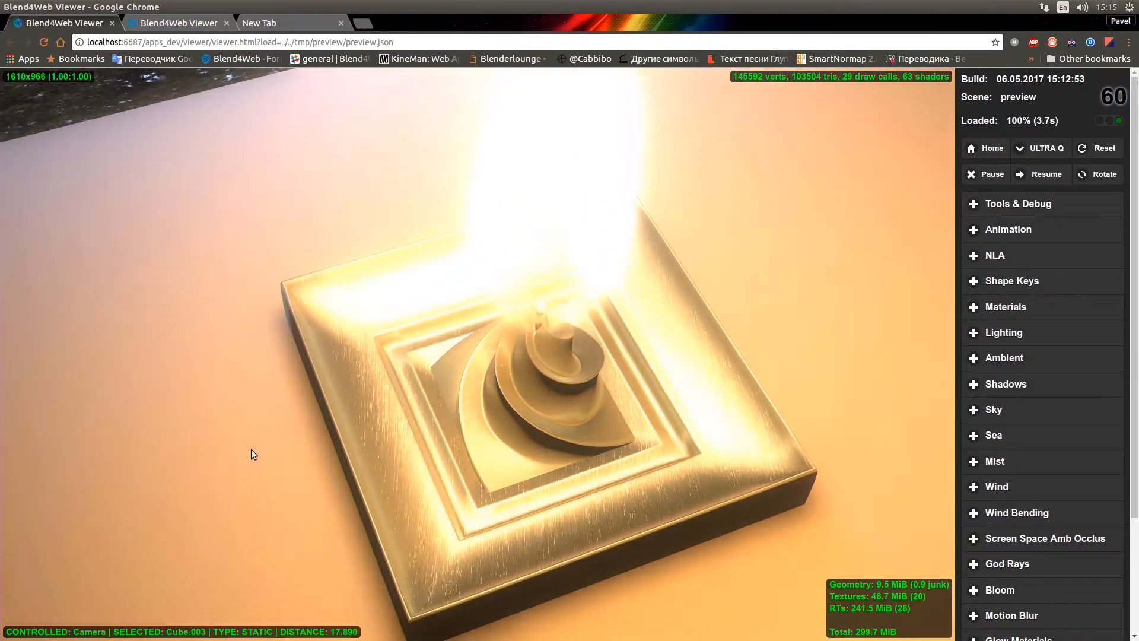
pyautogui.moveTo(251, 450); pyautogui.dragTo(775, 398)
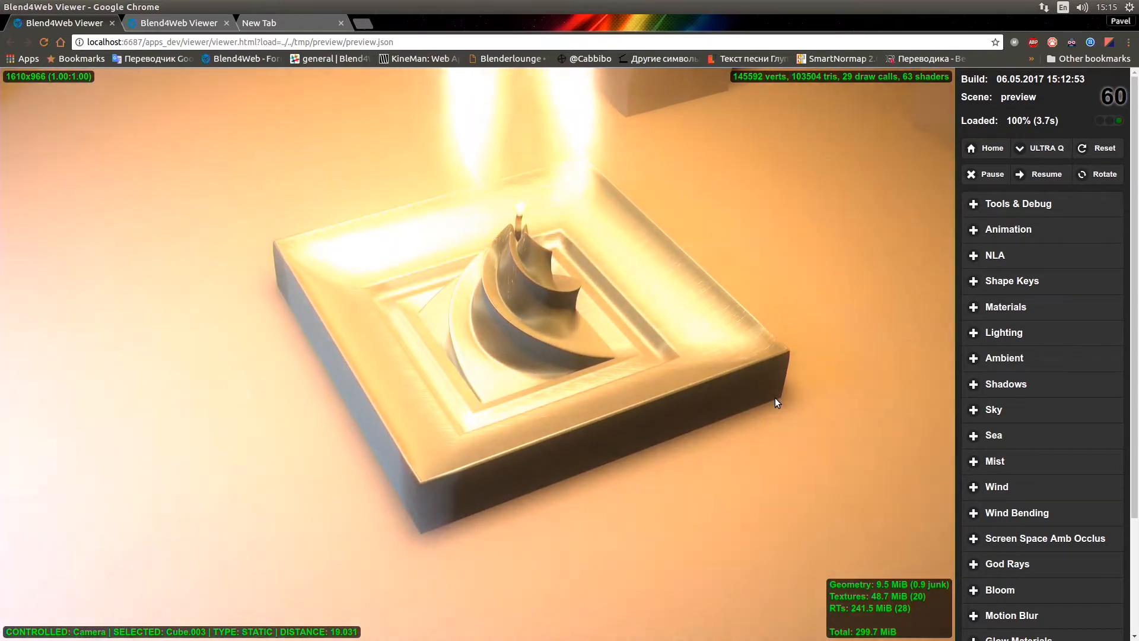
pyautogui.scroll(-2, 740, 346)
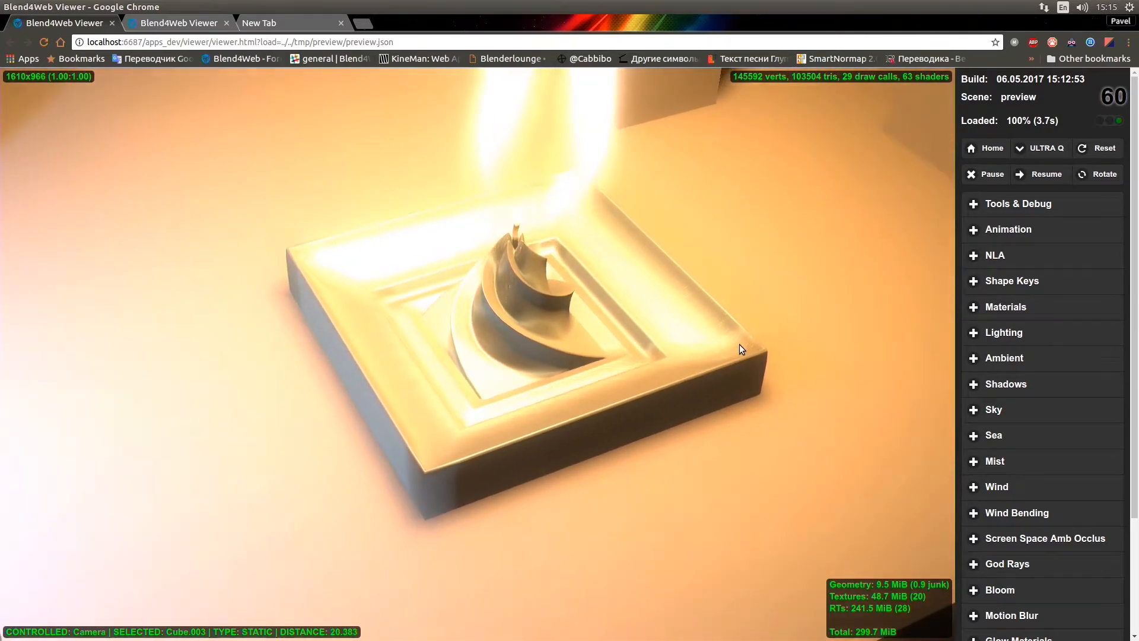
# Examine the fountain basin, its curved pipes and the water surface from several angles in the preview.
pyautogui.moveTo(564, 267); pyautogui.dragTo(449, 478)
pyautogui.scroll(4, 478, 329)
pyautogui.scroll(-4, 450, 479)
pyautogui.moveTo(493, 310); pyautogui.dragTo(497, 268)
pyautogui.scroll(4, 499, 340)
pyautogui.moveTo(572, 400); pyautogui.dragTo(573, 412)
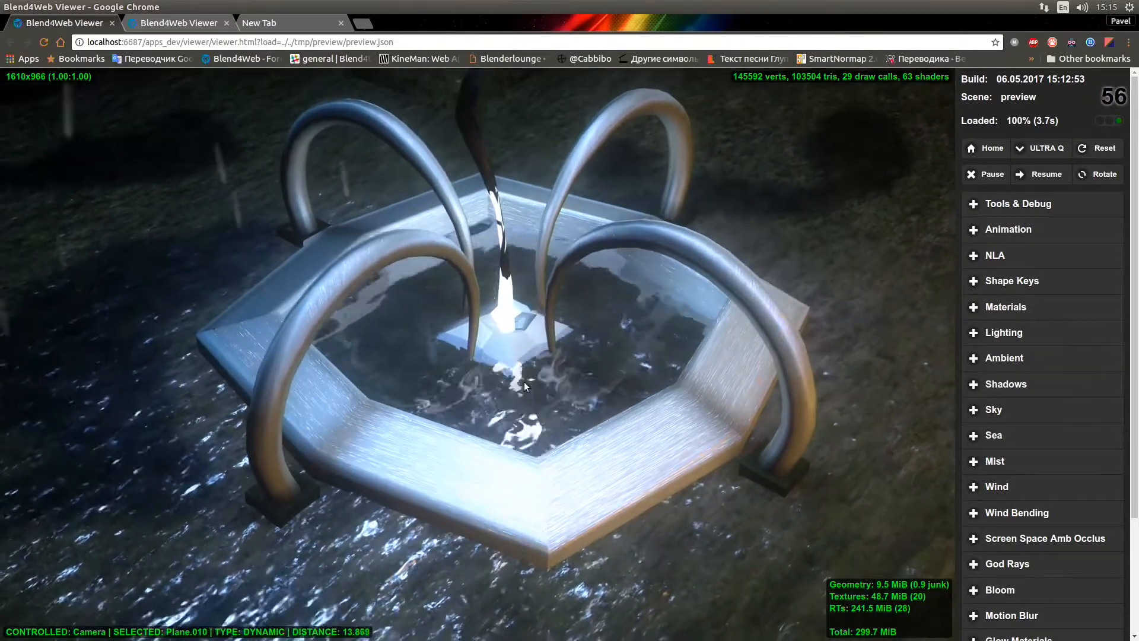
pyautogui.moveTo(530, 370); pyautogui.dragTo(535, 398)
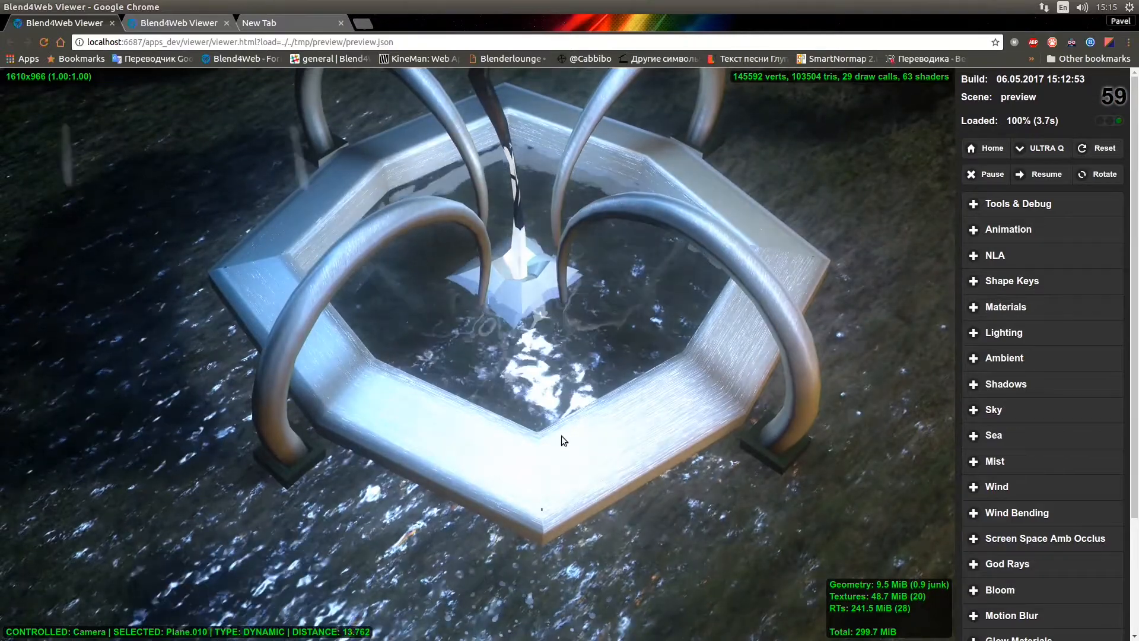
pyautogui.moveTo(561, 435); pyautogui.dragTo(337, 347)
pyautogui.scroll(3, 619, 348)
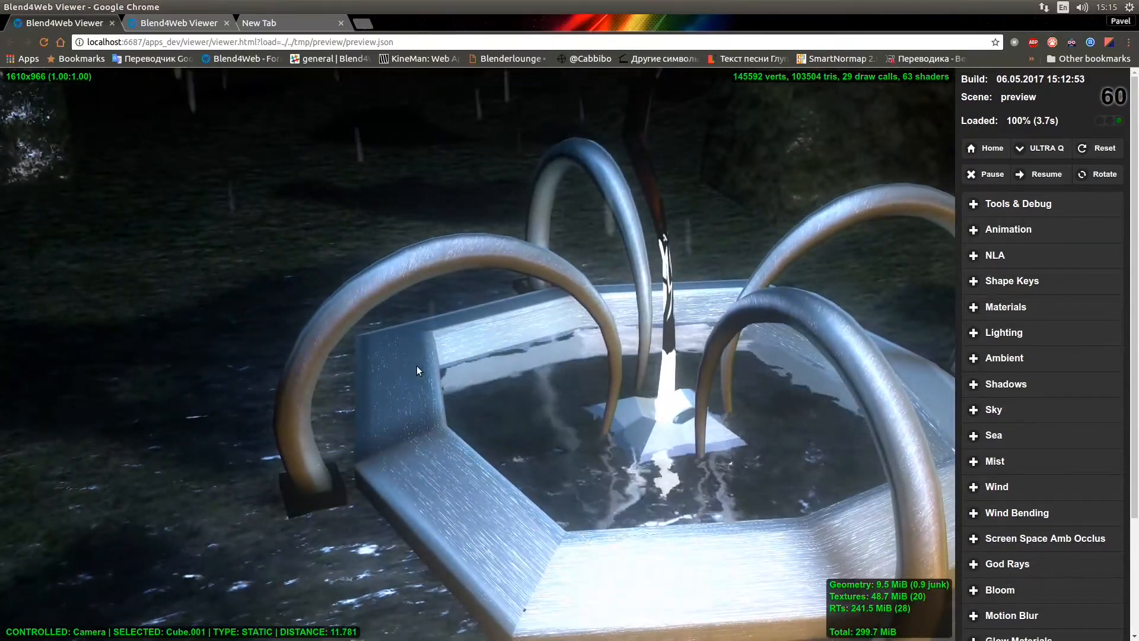
pyautogui.moveTo(418, 367); pyautogui.dragTo(618, 293)
pyautogui.scroll(-5, 573, 373)
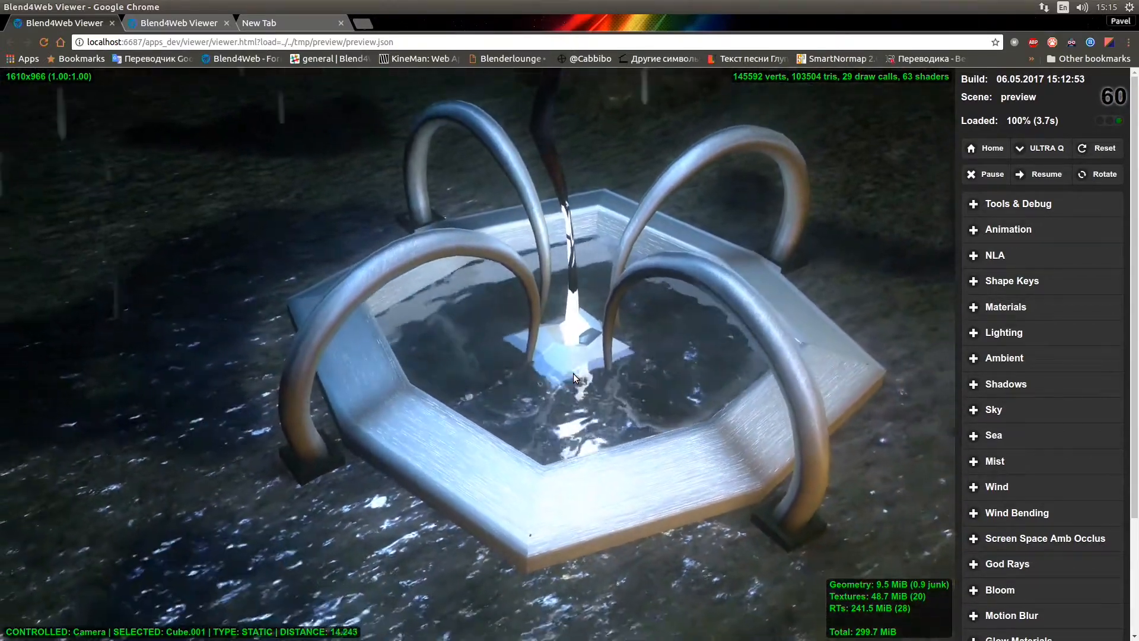
# View the rippling wet ground around the fountain, then center the view on the basin's water again.
pyautogui.moveTo(574, 373); pyautogui.dragTo(856, 204)
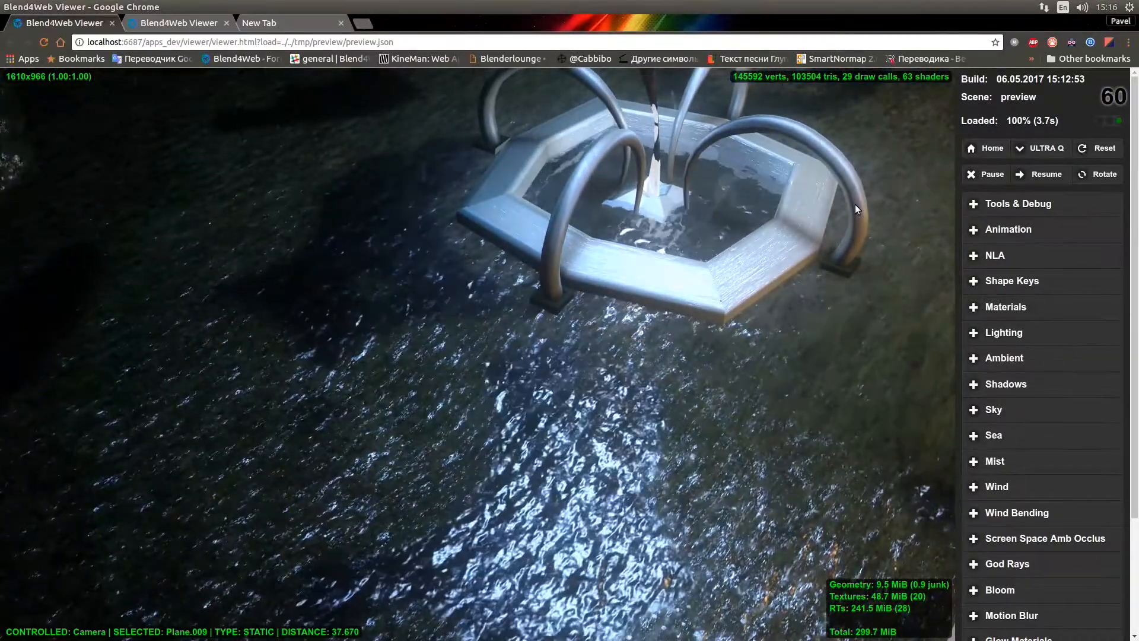
pyautogui.moveTo(671, 237); pyautogui.dragTo(559, 425, button='right')
pyautogui.moveTo(559, 425); pyautogui.dragTo(648, 308)
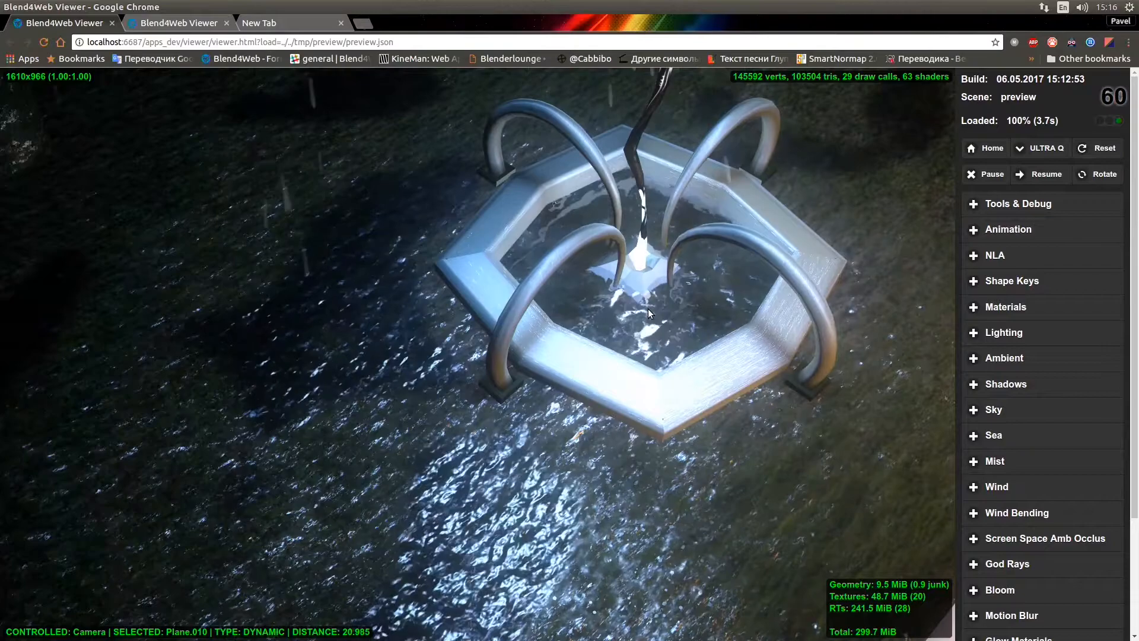
pyautogui.moveTo(706, 313); pyautogui.dragTo(506, 389, button='right')
pyautogui.scroll(1, 506, 390)
pyautogui.scroll(1, 506, 390)
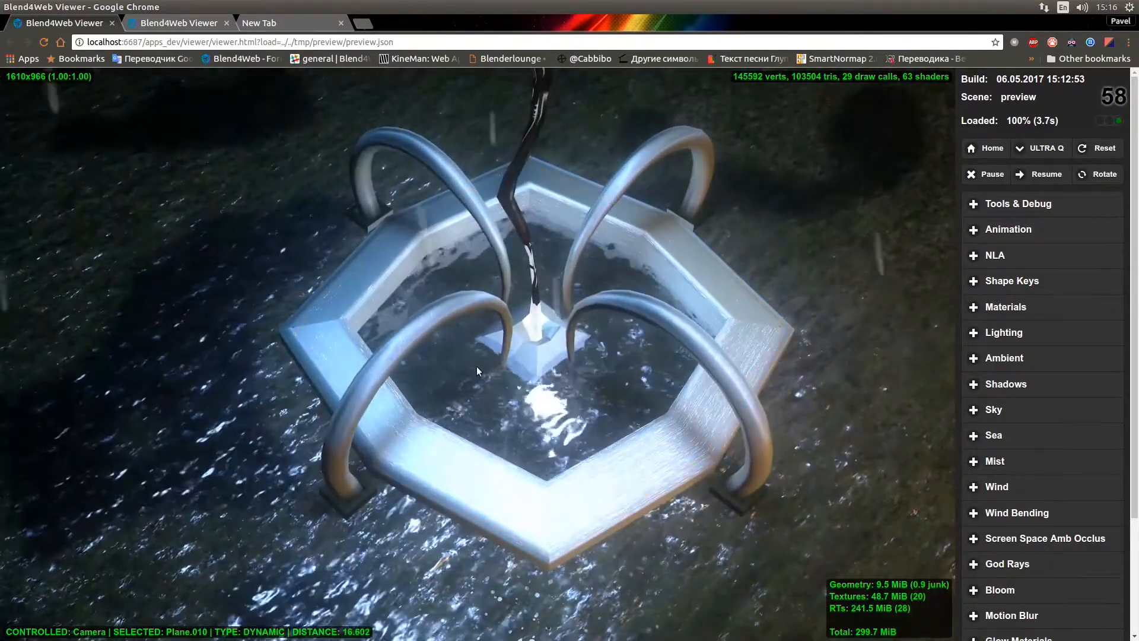
pyautogui.moveTo(475, 366)
pyautogui.mouseDown()
pyautogui.moveTo(431, 297)
pyautogui.moveTo(473, 369)
pyautogui.mouseUp()
# Switch to Blender and show the fountain in a maximized 3D view with textured shading.
pyautogui.hotkey('alt', 'Tab')
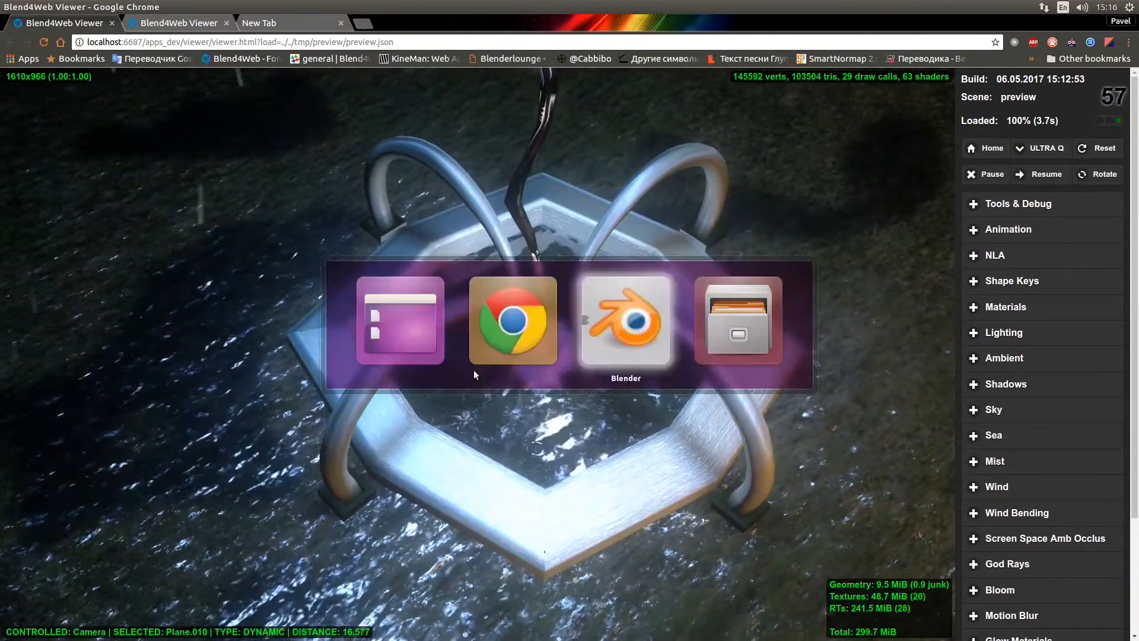
pyautogui.hotkey('shift', 'space')
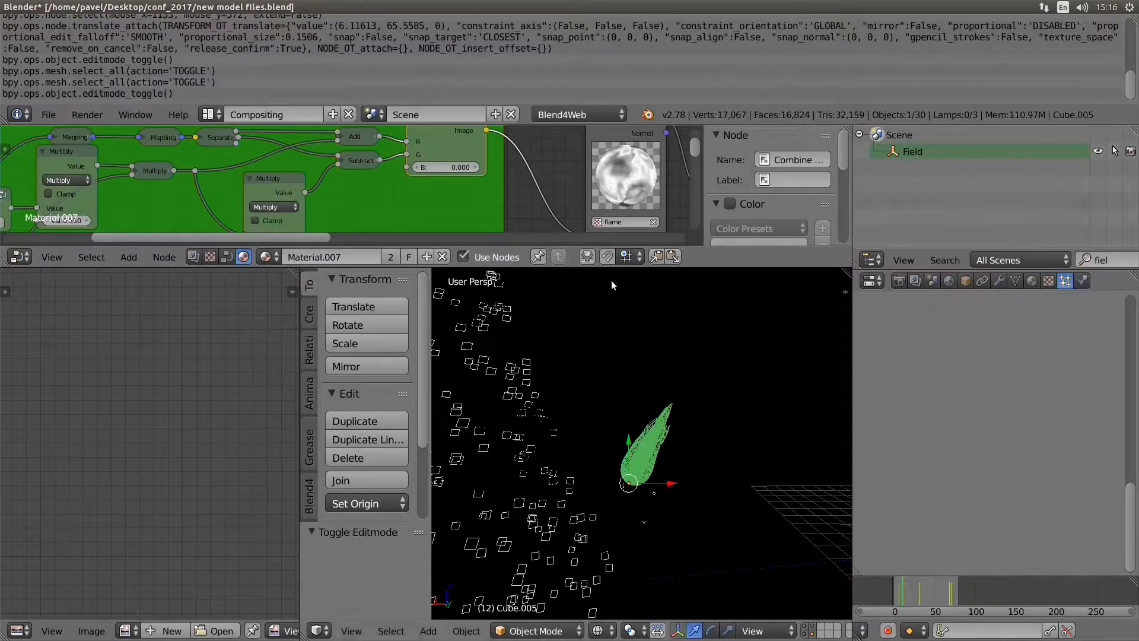
pyautogui.scroll(-3, 657, 436)
pyautogui.hotkey('shift', 'space')
pyautogui.hotkey('alt', 'z')
pyautogui.moveTo(660, 445)
pyautogui.mouseDown(button='middle')
pyautogui.moveTo(646, 383)
pyautogui.moveTo(606, 440)
pyautogui.moveTo(604, 262)
pyautogui.mouseUp(button='middle')
pyautogui.scroll(4, 605, 439)
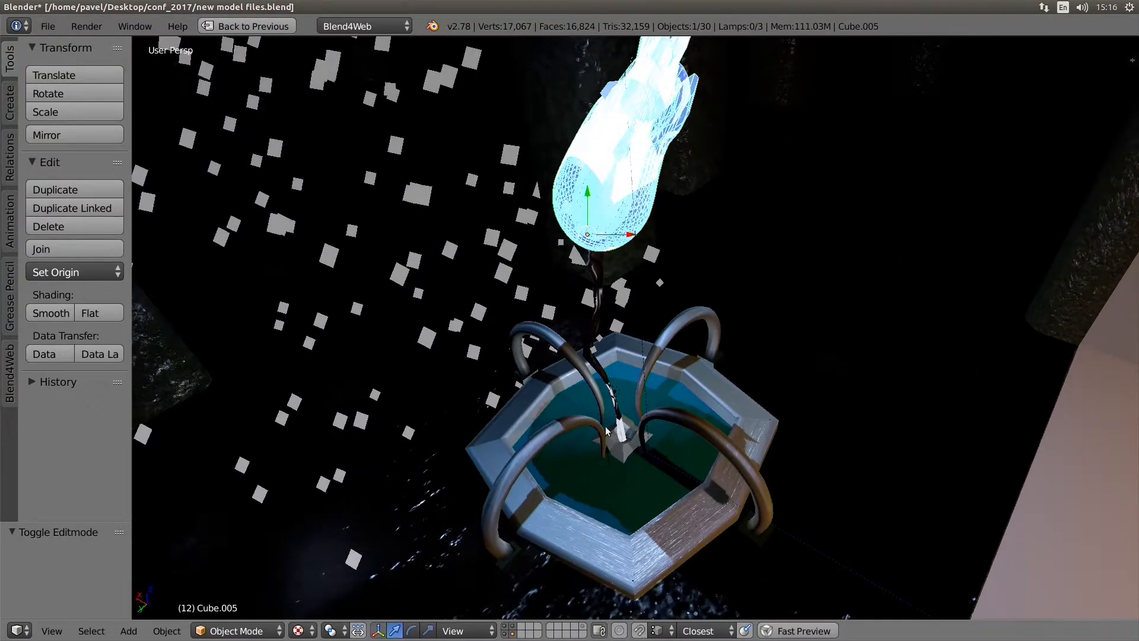
# Select the fountain's water surface and show its water_vid material nodes in the maximized node editor.
pyautogui.moveTo(630, 464); pyautogui.dragTo(738, 462, button='right')
pyautogui.rightClick(719, 412)
pyautogui.hotkey('shift', 'space')
pyautogui.hotkey('shift', 'space')
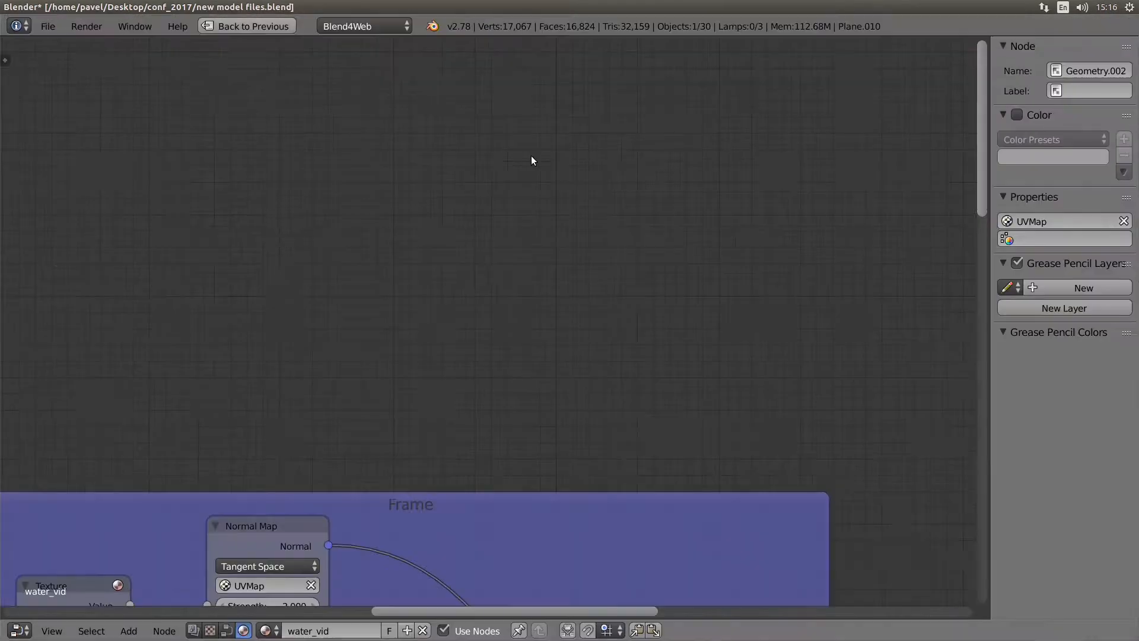
pyautogui.scroll(-11, 533, 155)
pyautogui.moveTo(562, 355); pyautogui.dragTo(618, 162, button='middle')
pyautogui.scroll(3, 597, 192)
pyautogui.moveTo(498, 247); pyautogui.dragTo(659, 219, button='middle')
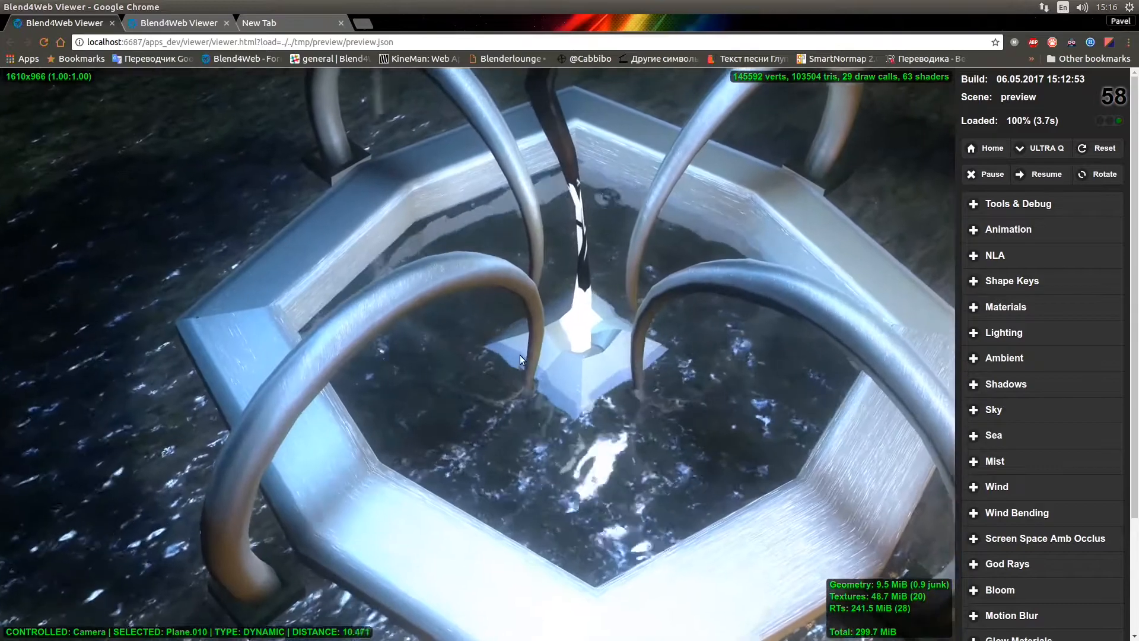
# Switch to the Blend4Web preview in Chrome and examine the drop ripples on the fountain's water up close.
pyautogui.scroll(5, 545, 383)
pyautogui.moveTo(519, 355); pyautogui.dragTo(485, 358)
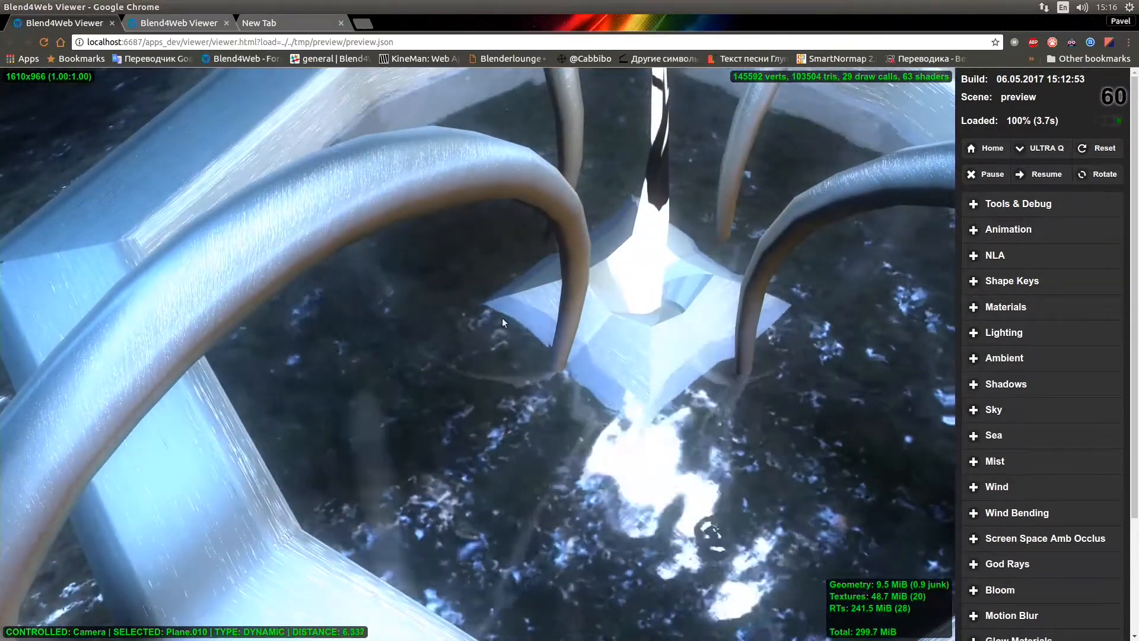
pyautogui.moveTo(518, 313); pyautogui.dragTo(374, 258)
pyautogui.scroll(-3, 373, 257)
pyautogui.scroll(-3, 374, 257)
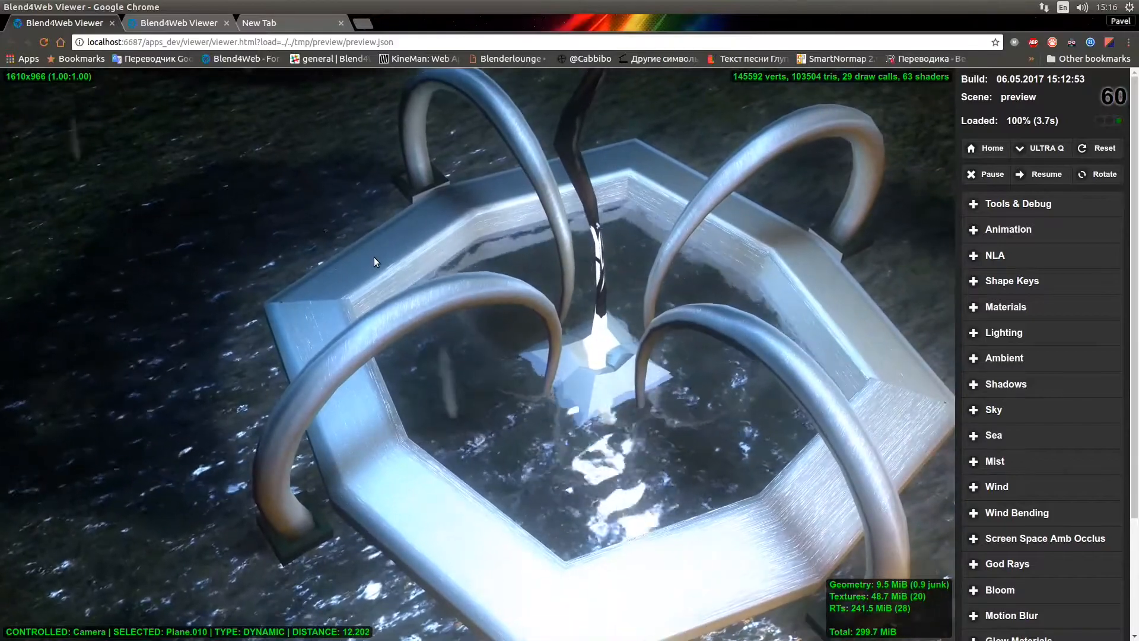
# Switch to Blender and examine the texture nodes of the water_vid material, selecting the drops texture node.
pyautogui.hotkey('alt', 'Tab')
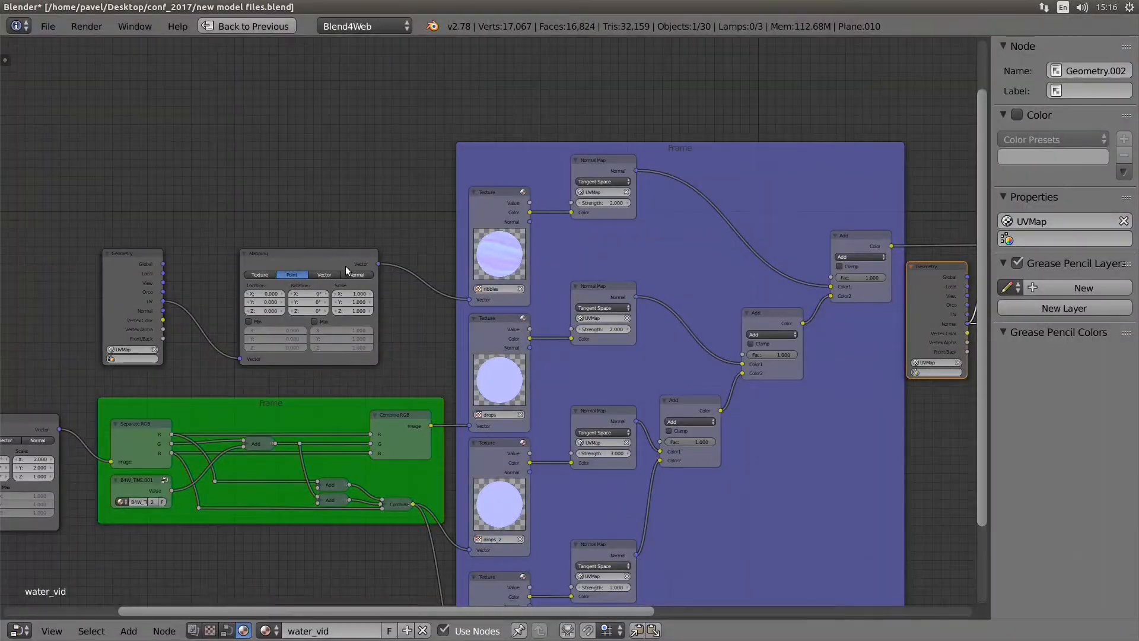
pyautogui.scroll(-1, 428, 301)
pyautogui.scroll(2, 429, 301)
pyautogui.click(549, 193)
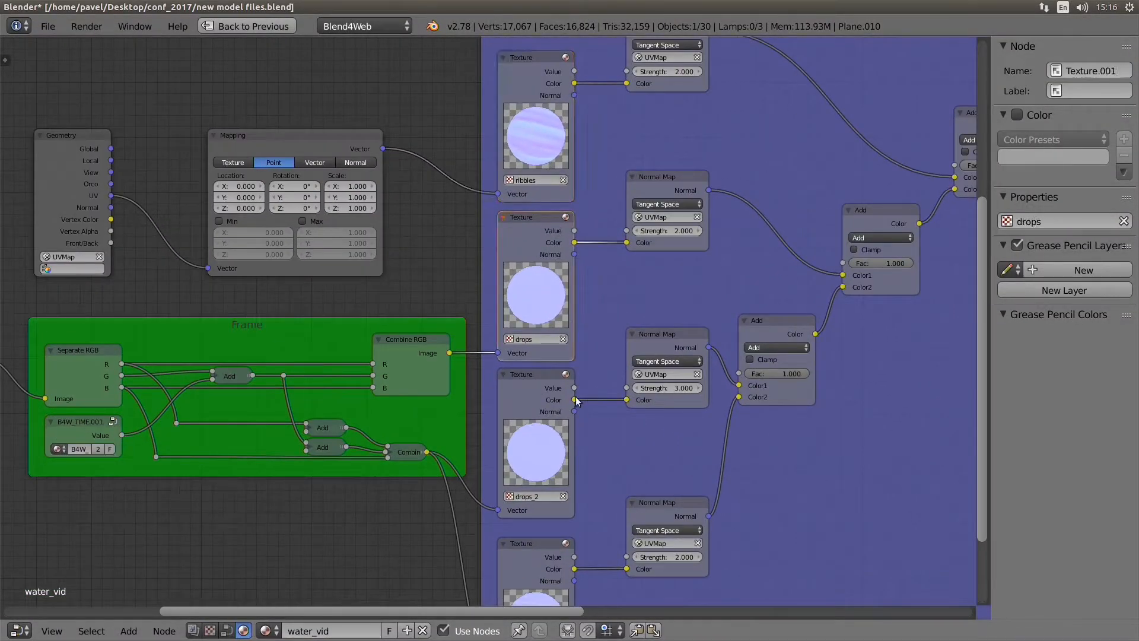
# Switch to the conf_2017 folder in the file manager, play drops.m4v and close the video player.
pyautogui.hotkey('alt', 'Tab')
pyautogui.hotkey('alt', 'Tab')
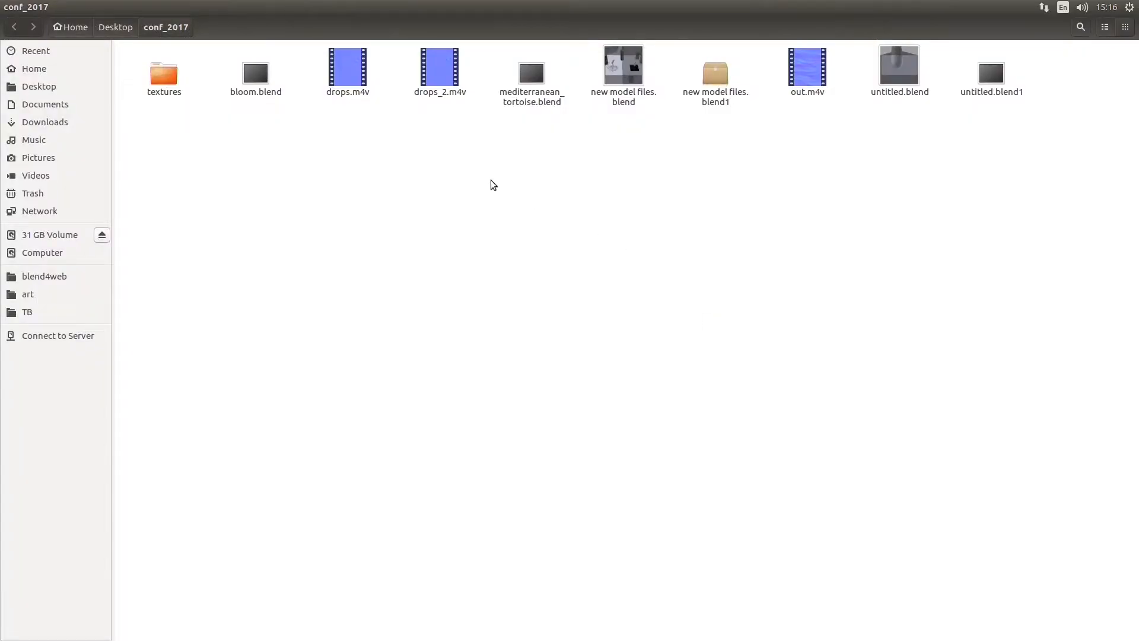
pyautogui.doubleClick(347, 76)
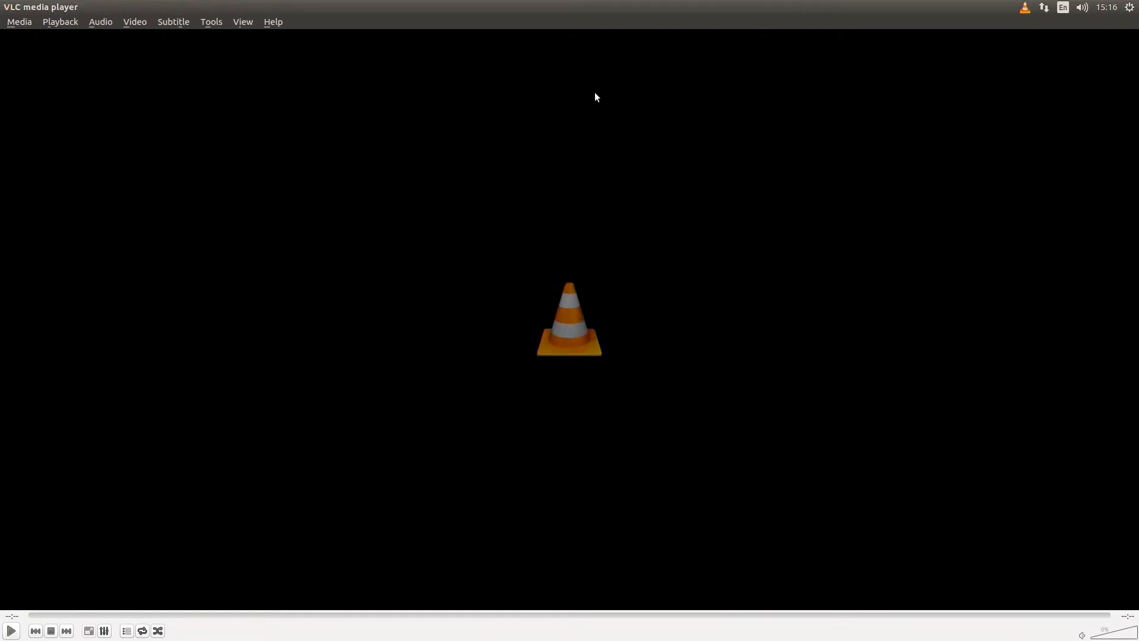
pyautogui.click(78, 4)
pyautogui.click(5, 5)
pyautogui.click(3, 5)
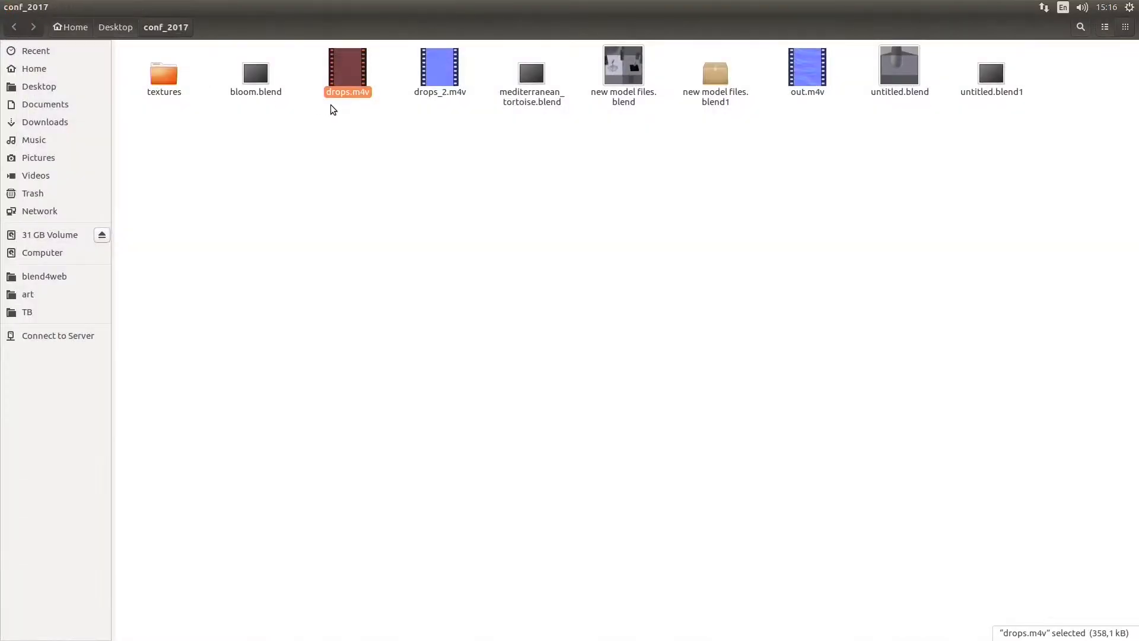
# Play drops_2.m4v and out.m4v from the conf_2017 folder, closing the video player after each playback.
pyautogui.doubleClick(440, 77)
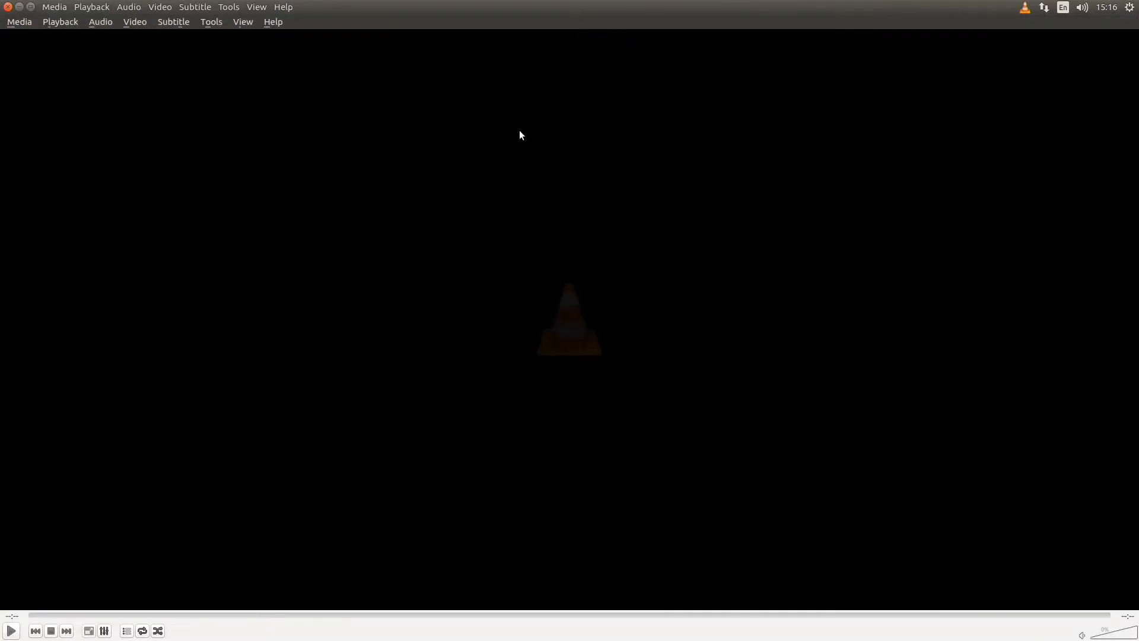
pyautogui.click(2, 2)
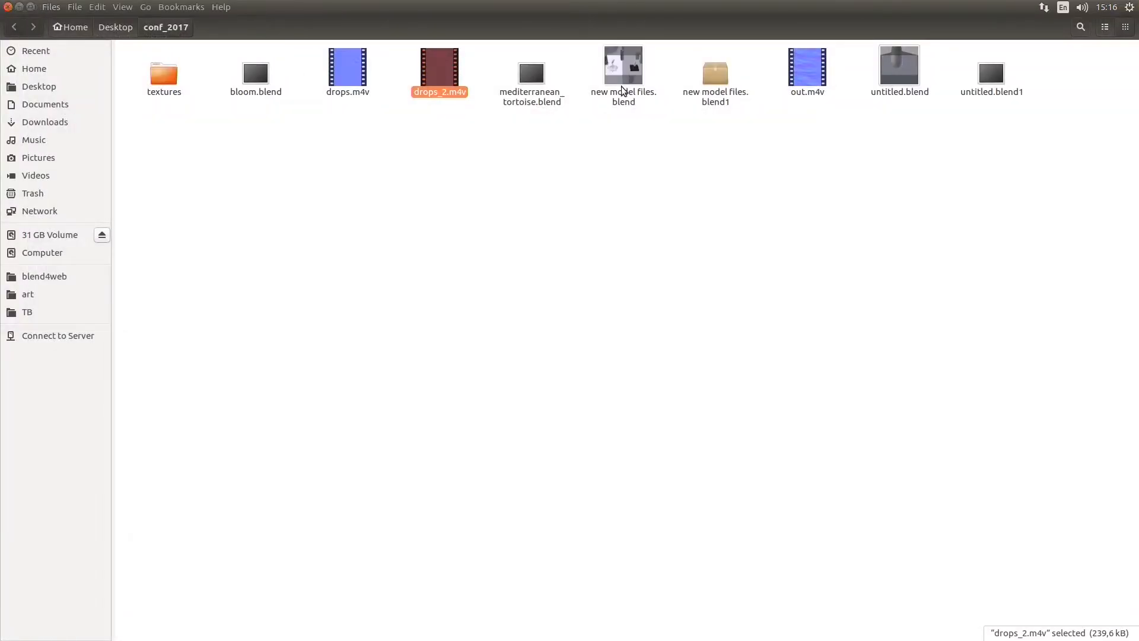
pyautogui.doubleClick(798, 72)
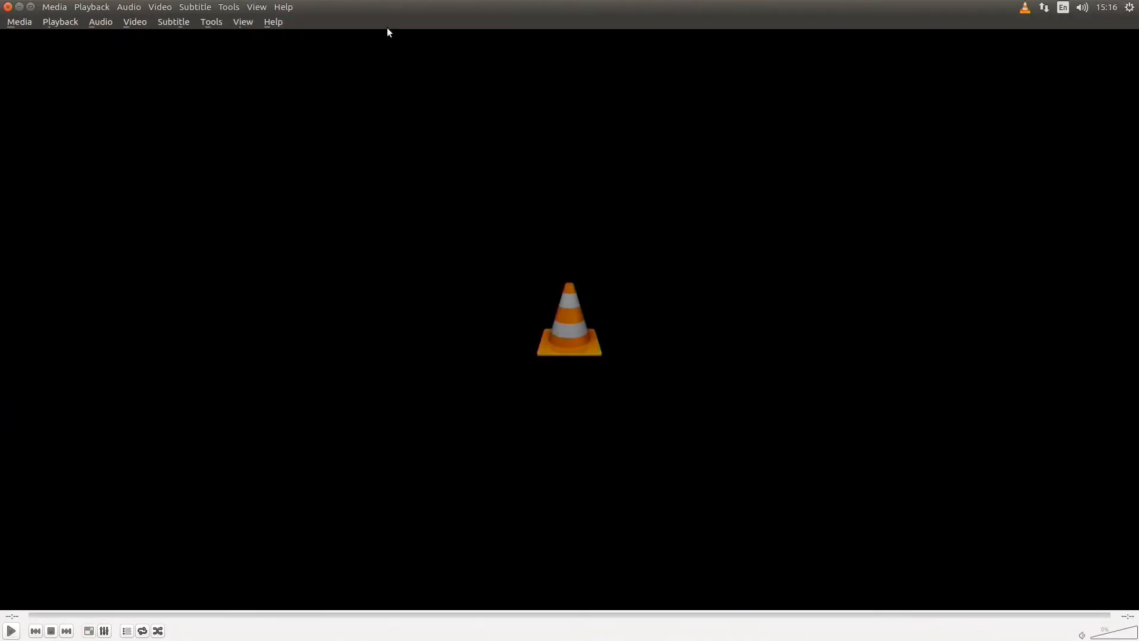
pyautogui.click(7, 7)
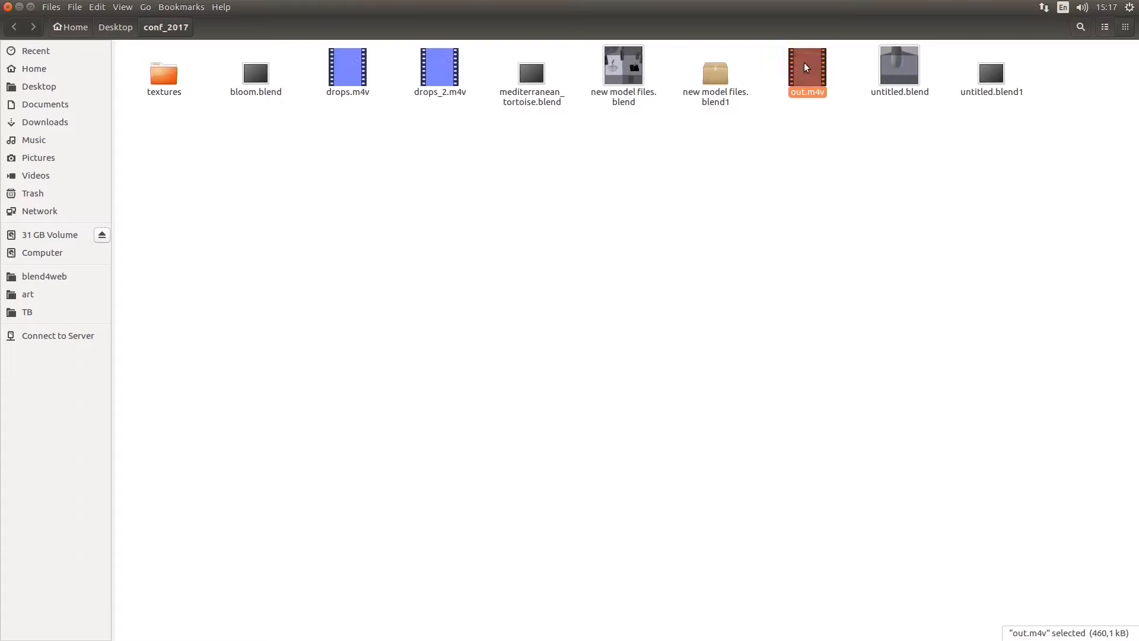
pyautogui.doubleClick(807, 63)
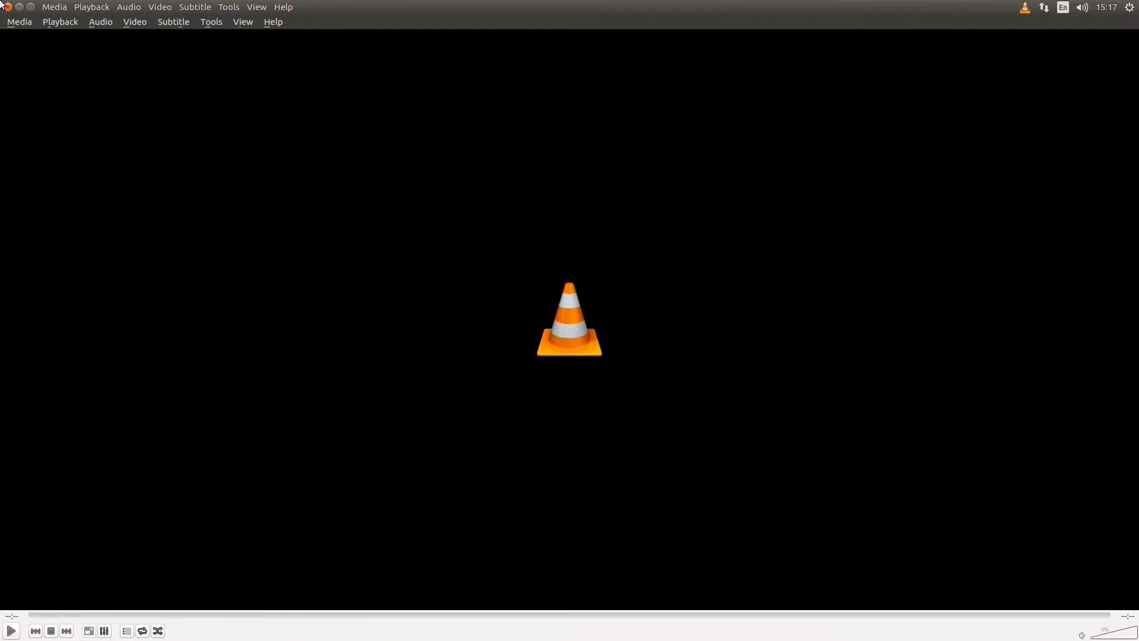
pyautogui.click(5, 7)
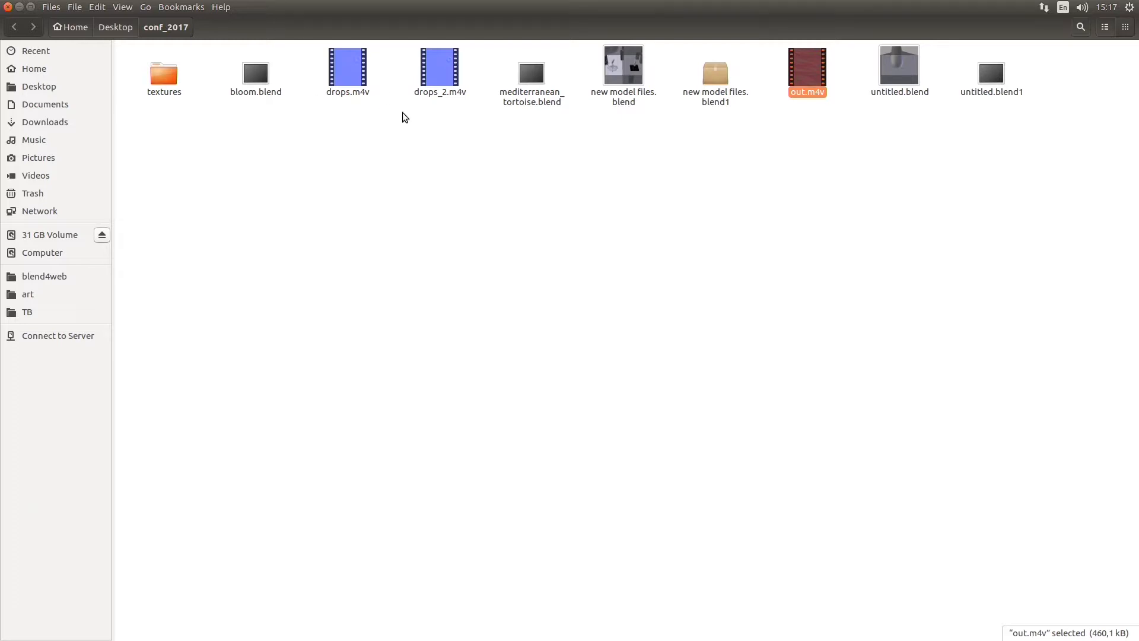
pyautogui.click(820, 176)
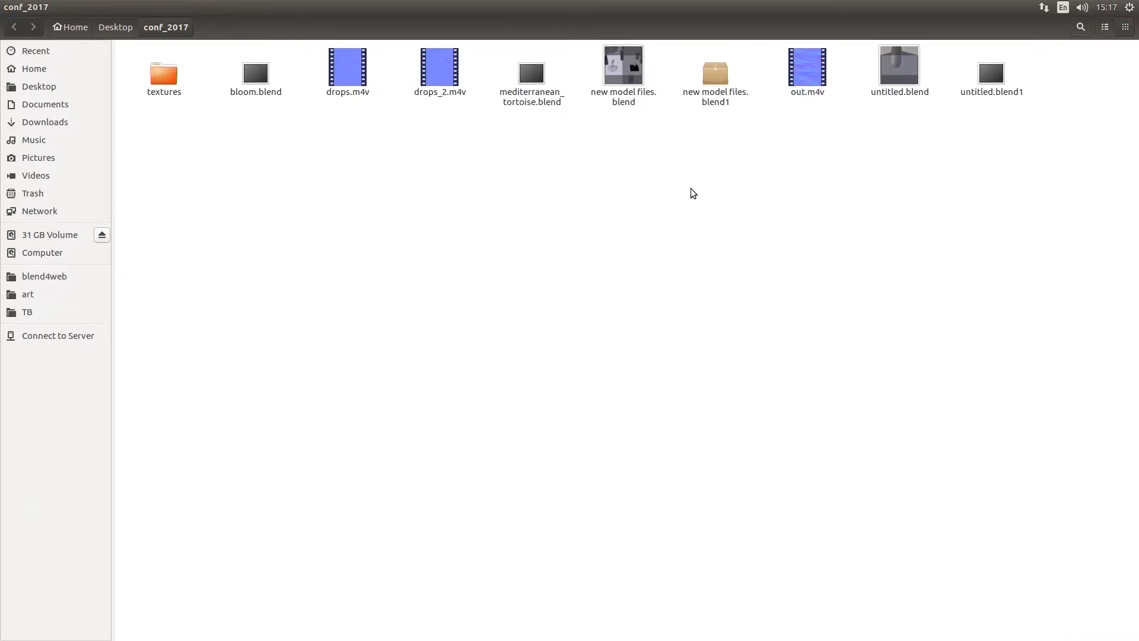
# Switch to Blender and examine how the water_vid texture and Normal Map nodes are combined through Add nodes.
pyautogui.hotkey('alt', 'Tab')
pyautogui.scroll(-3, 702, 313)
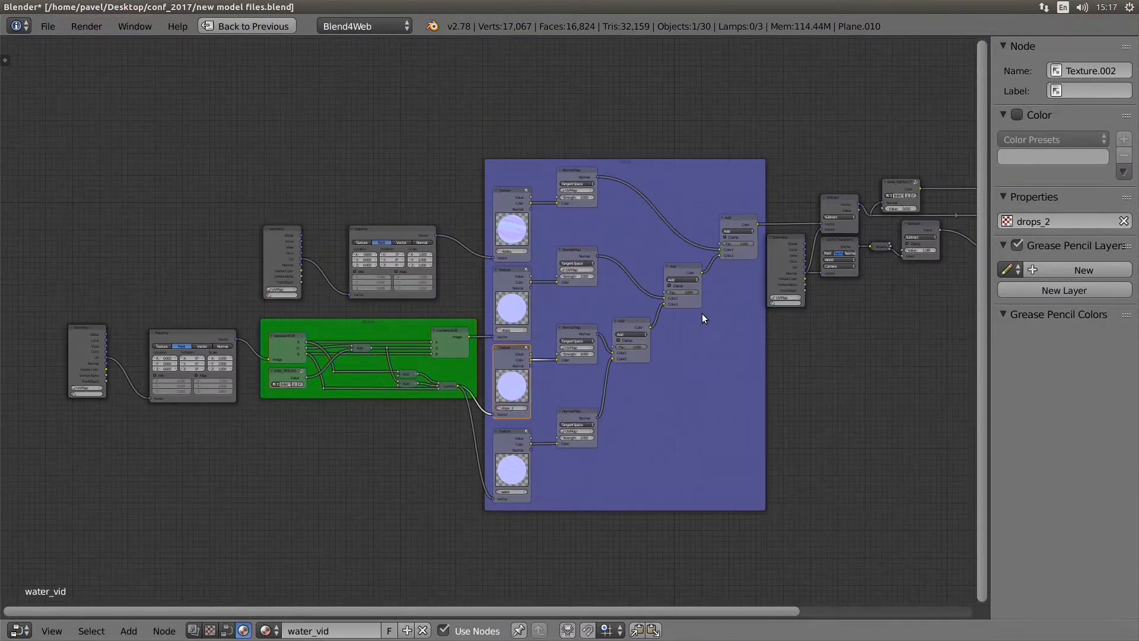
pyautogui.scroll(3, 703, 318)
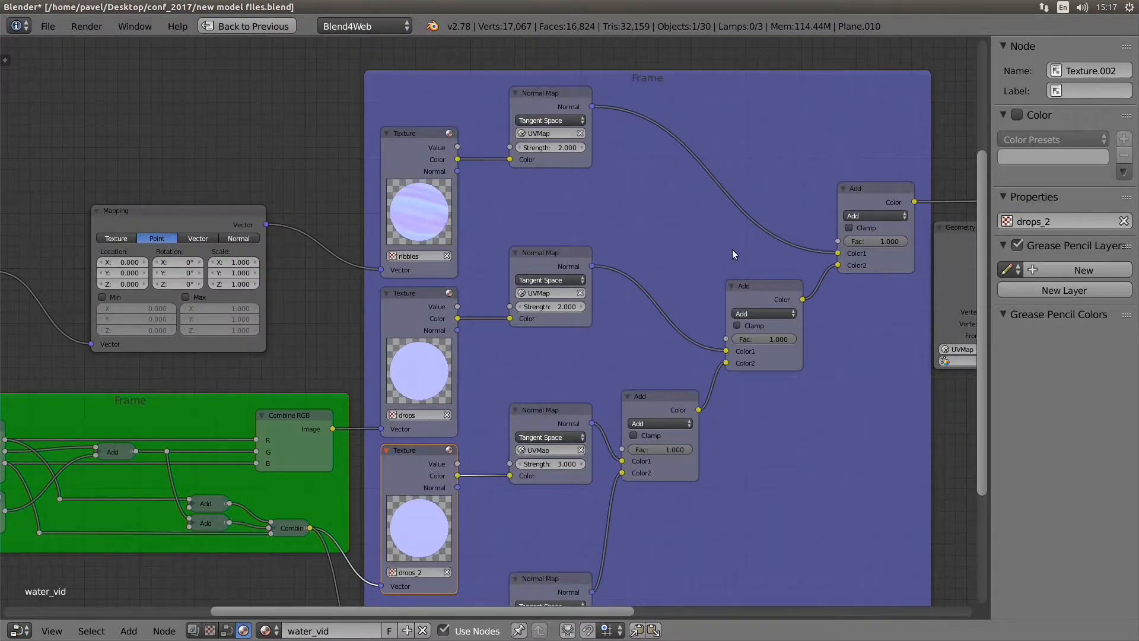
pyautogui.moveTo(734, 249); pyautogui.dragTo(352, 213, button='middle')
# Switch to the Blend4Web preview in Chrome to view the fountain's water.
pyautogui.hotkey('alt', 'Tab')
pyautogui.hotkey('alt', 'Tab')
pyautogui.hotkey('alt', 'Tab')
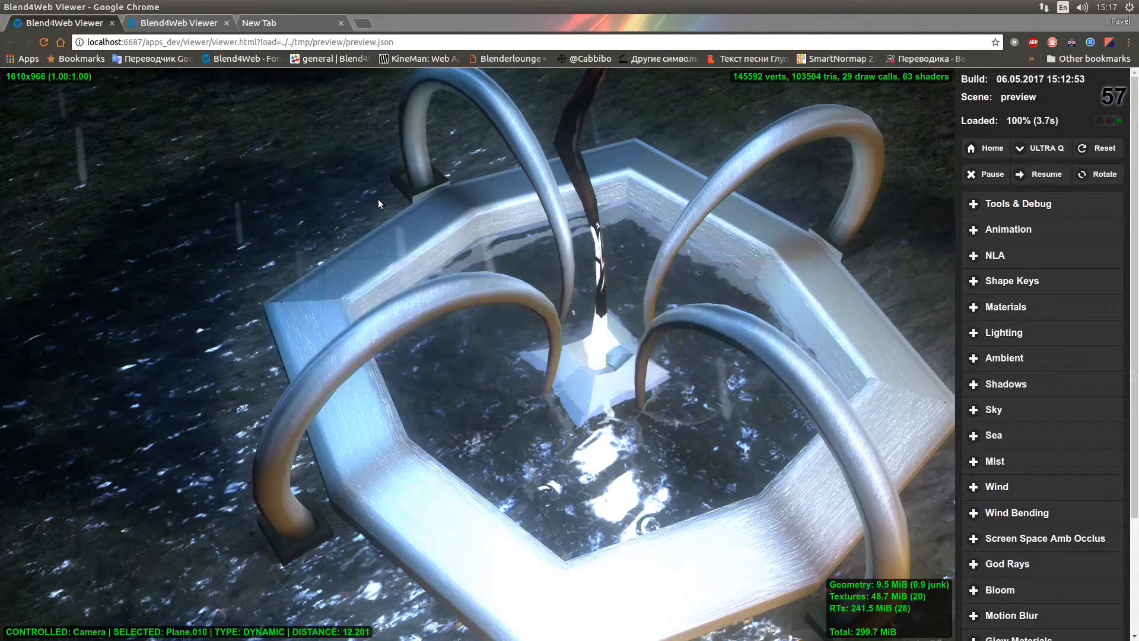
# Orbit around the fountain's water, switch to the conf_2017 folder, play out.m4v and close the video player.
pyautogui.moveTo(379, 200); pyautogui.dragTo(692, 295)
pyautogui.hotkey('alt', 'Tab')
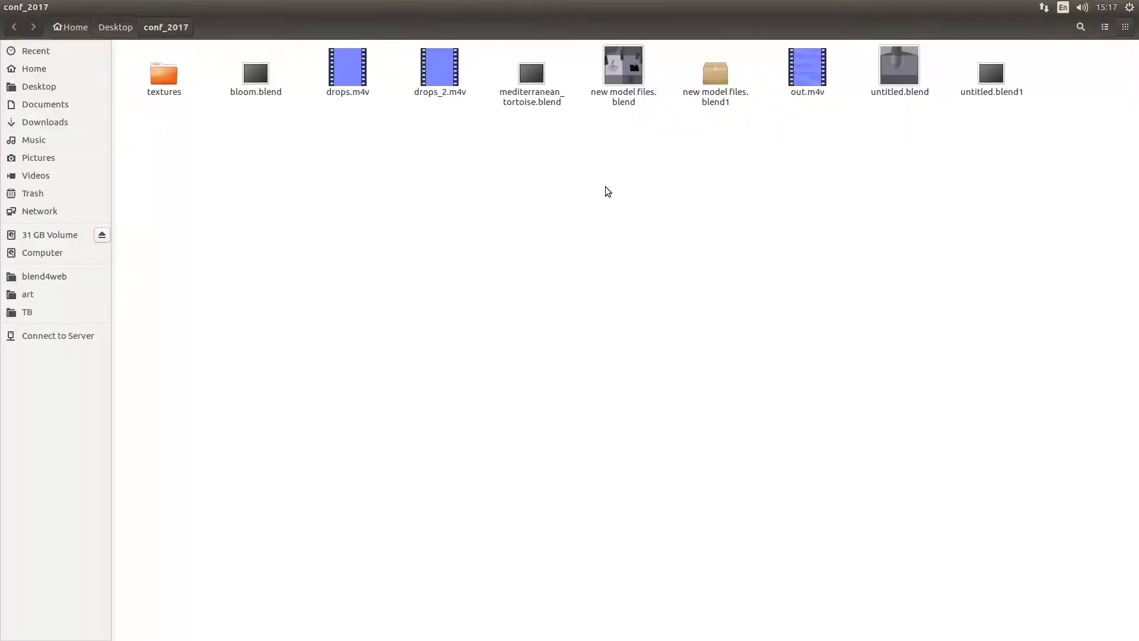
pyautogui.doubleClick(793, 70)
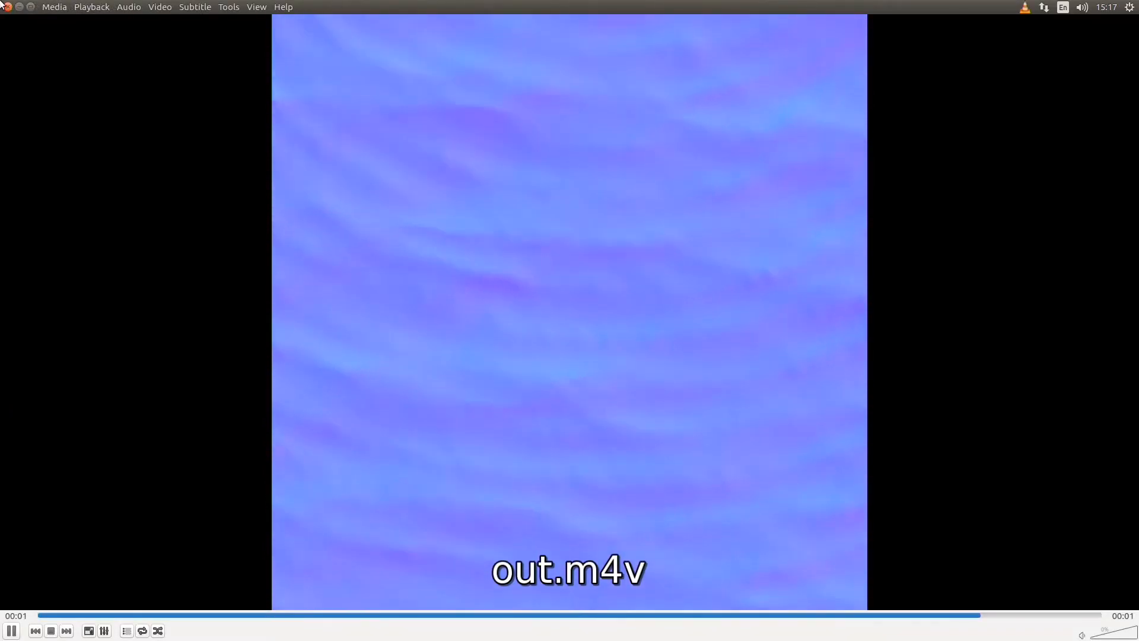
pyautogui.click(2, 3)
# Switch to the Blender window with untitled.blend and start a new file with the default scene.
pyautogui.hotkey('alt', 'Tab')
pyautogui.press('super')
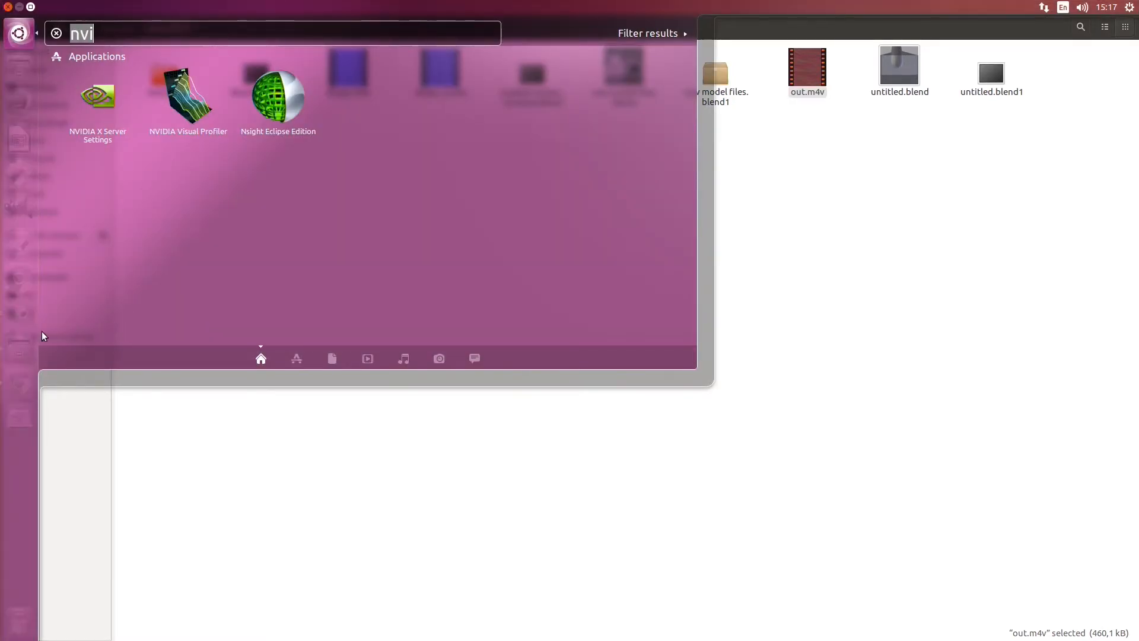
pyautogui.click(16, 319)
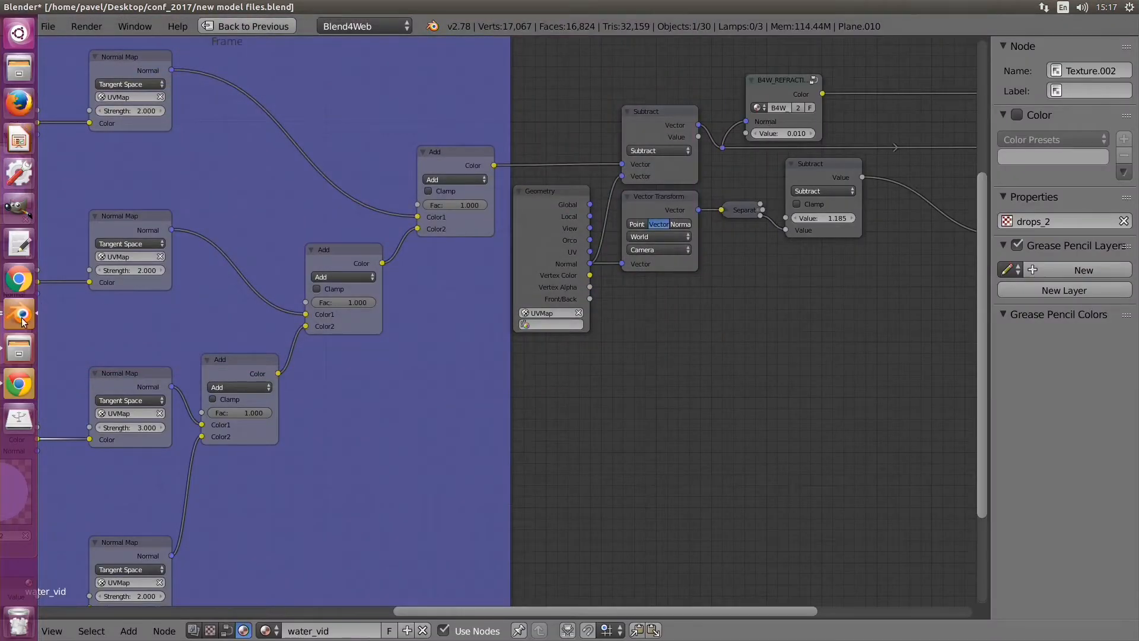
pyautogui.click(21, 321)
pyautogui.click(453, 198)
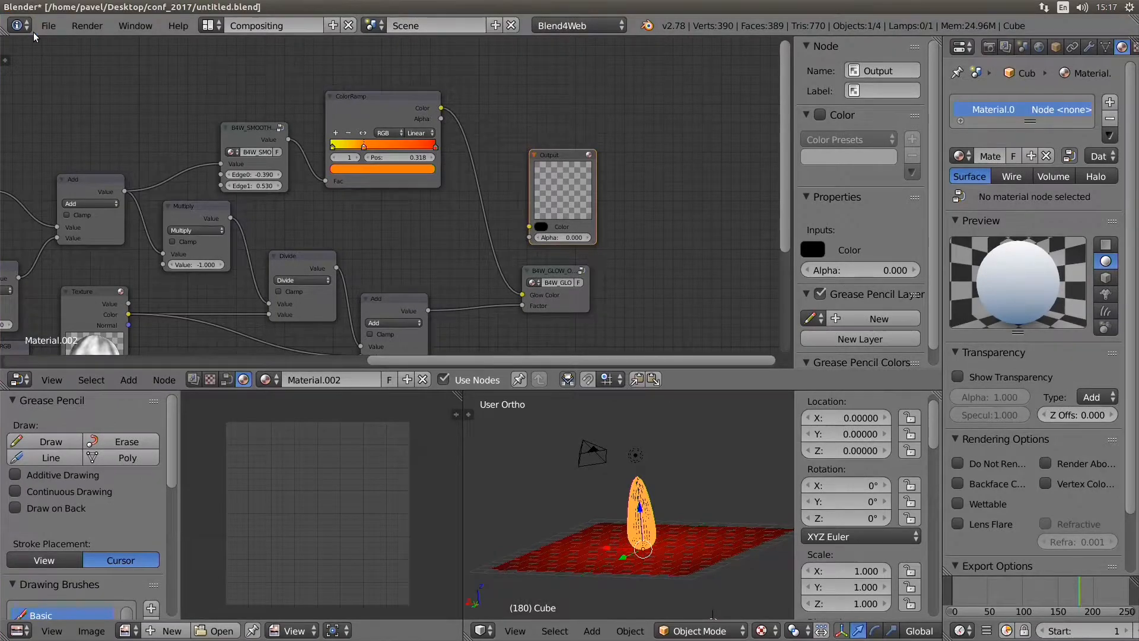
pyautogui.click(48, 25)
pyautogui.click(77, 45)
pyautogui.click(78, 52)
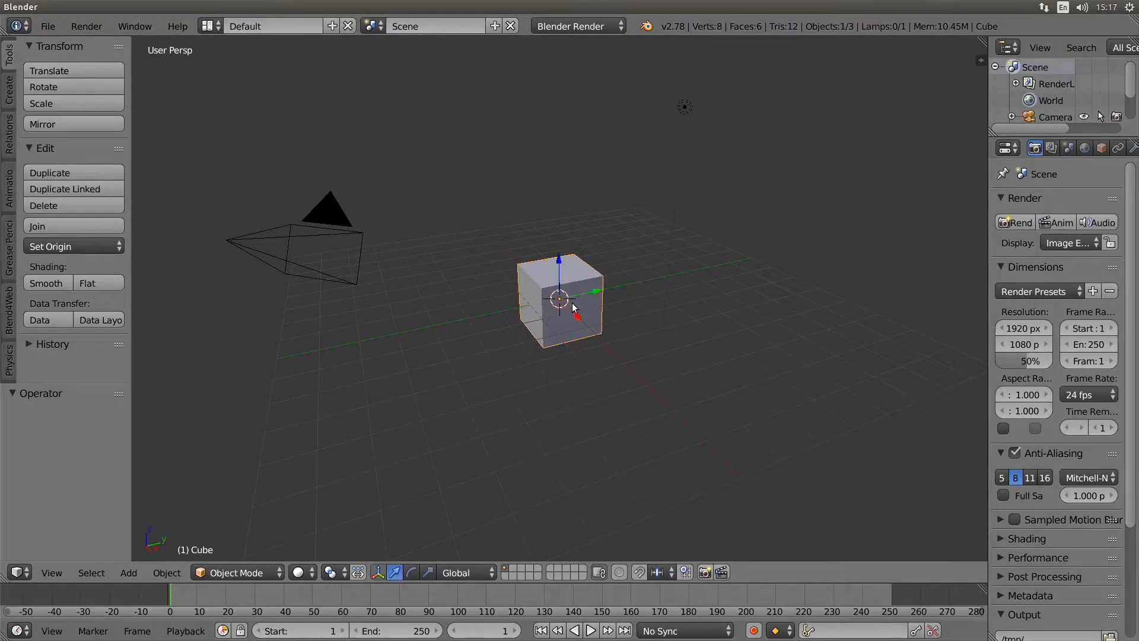
# Delete the default cube and add a plane mesh at the scene origin.
pyautogui.press('Tab')
pyautogui.click(674, 290)
pyautogui.press('Tab')
pyautogui.click(419, 257)
pyautogui.press('x')
pyautogui.click(541, 281)
pyautogui.hotkey('shift', 'a')
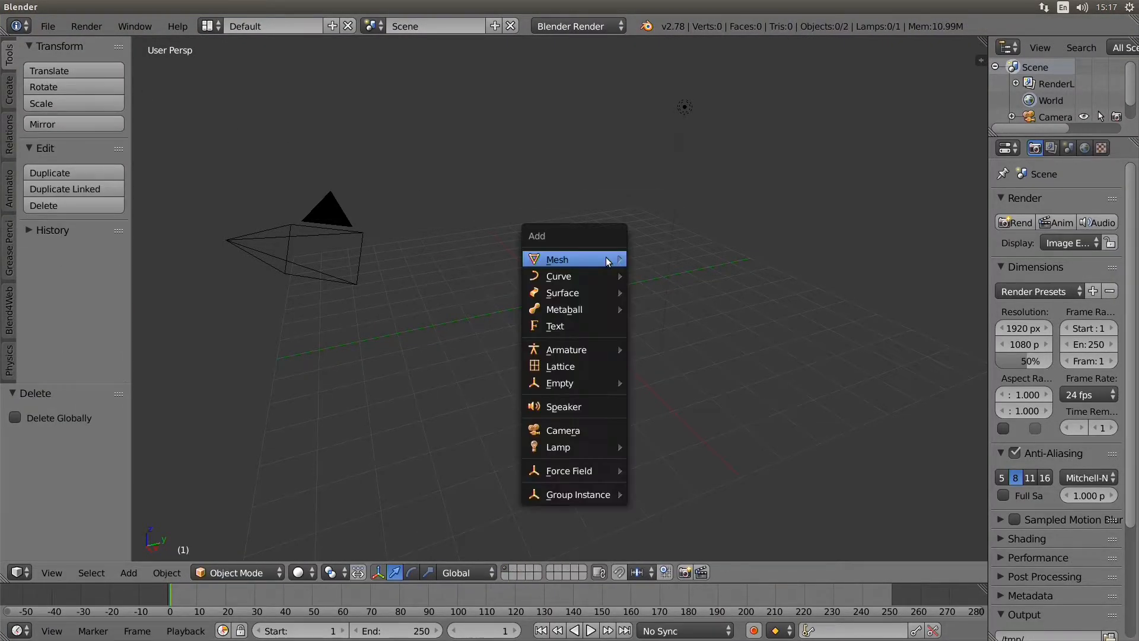
pyautogui.click(640, 261)
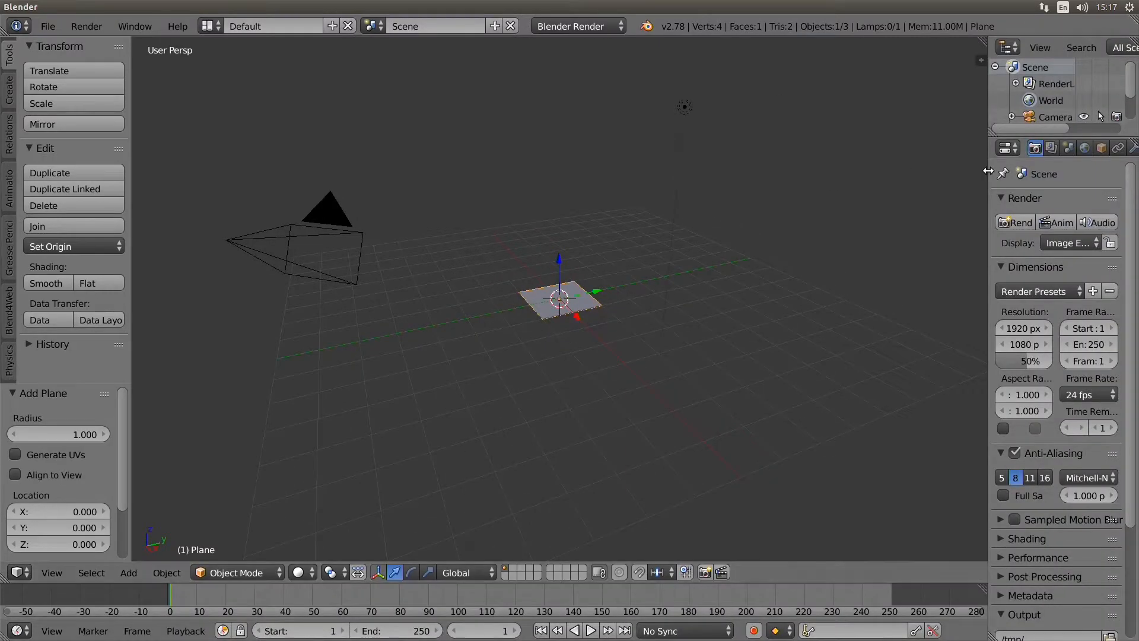
# Widen the properties area and add an Ocean modifier to the plane.
pyautogui.moveTo(988, 171); pyautogui.dragTo(881, 171)
pyautogui.click(1028, 147)
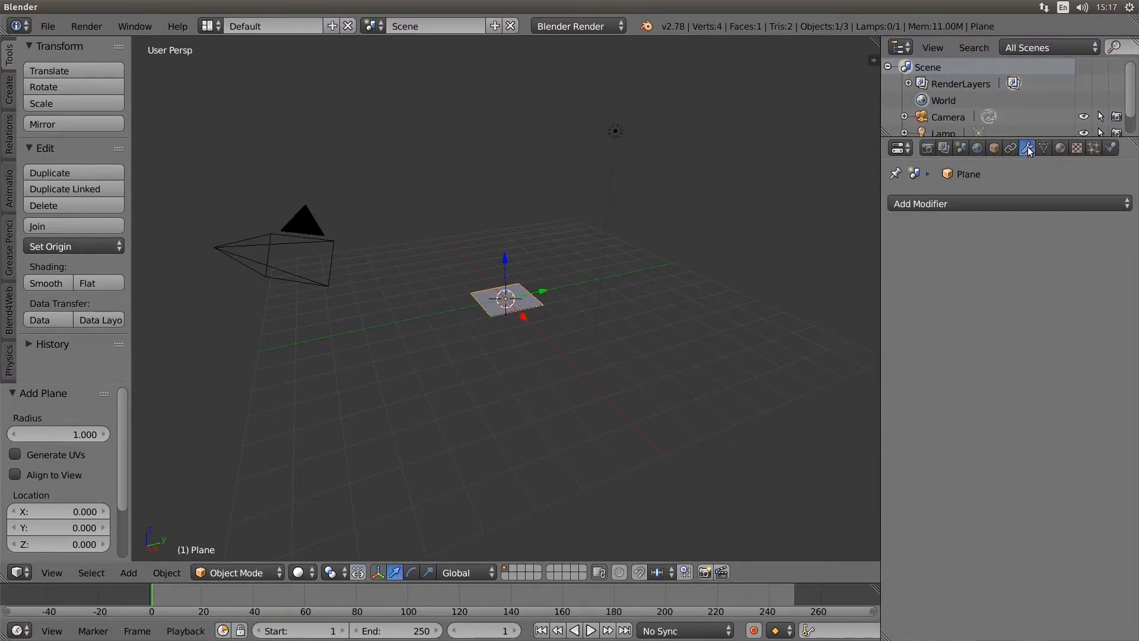
pyautogui.click(1006, 207)
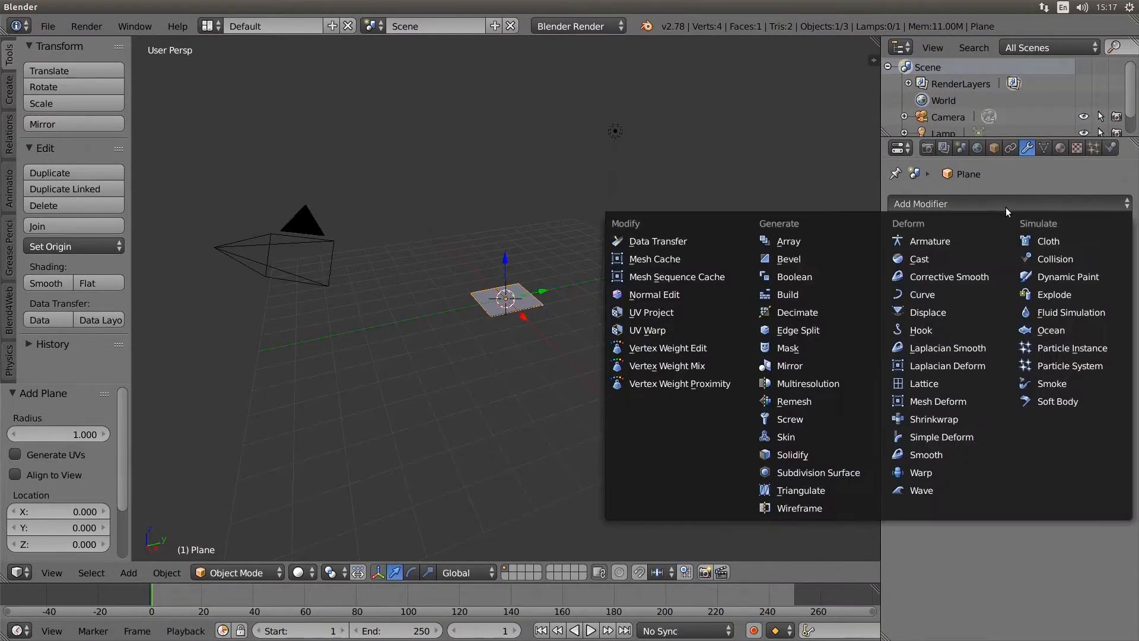
pyautogui.click(1062, 331)
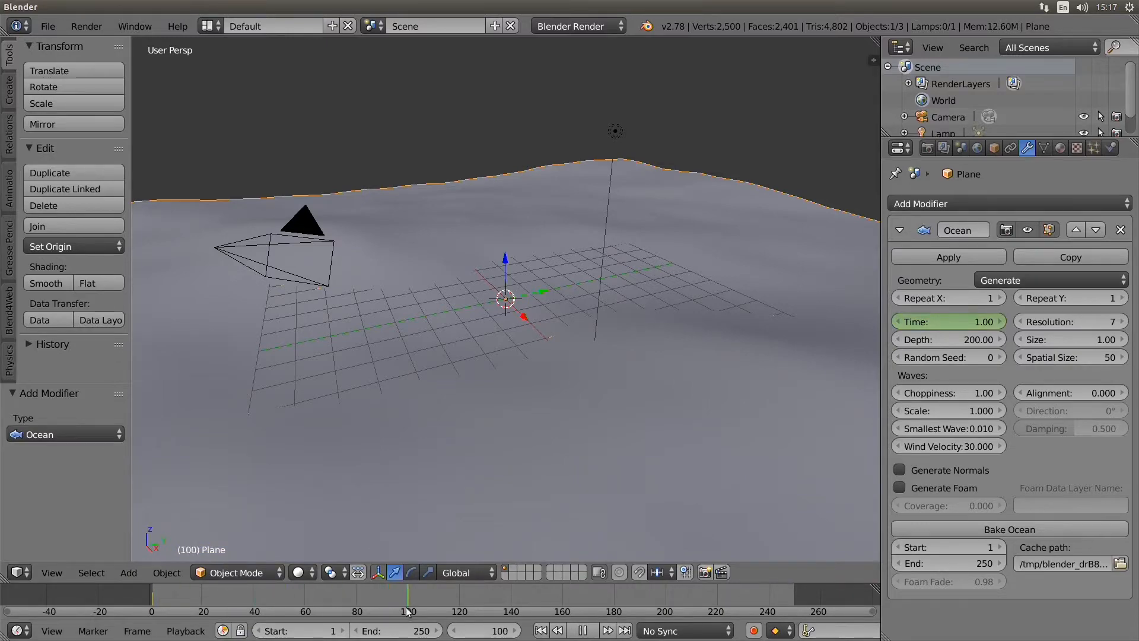
# Keyframe the Ocean modifier's Time at 5 on frame 100 and play the wave animation.
pyautogui.press('Escape')
pyautogui.write('5')
pyautogui.press('Return')
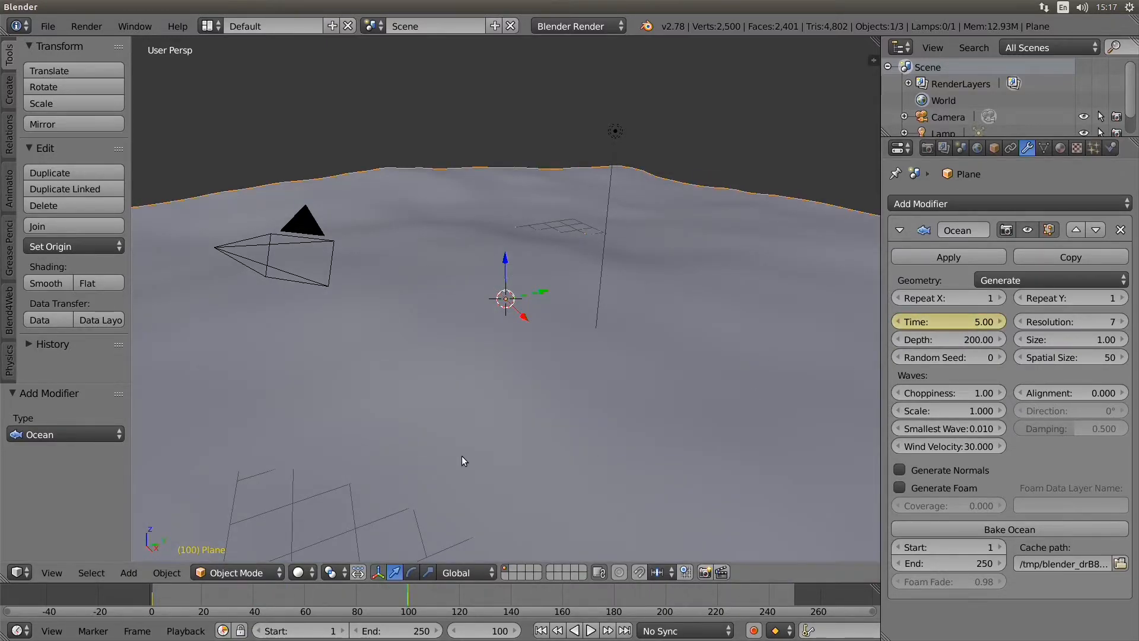
pyautogui.click(161, 603)
pyautogui.hotkey('alt', 'a')
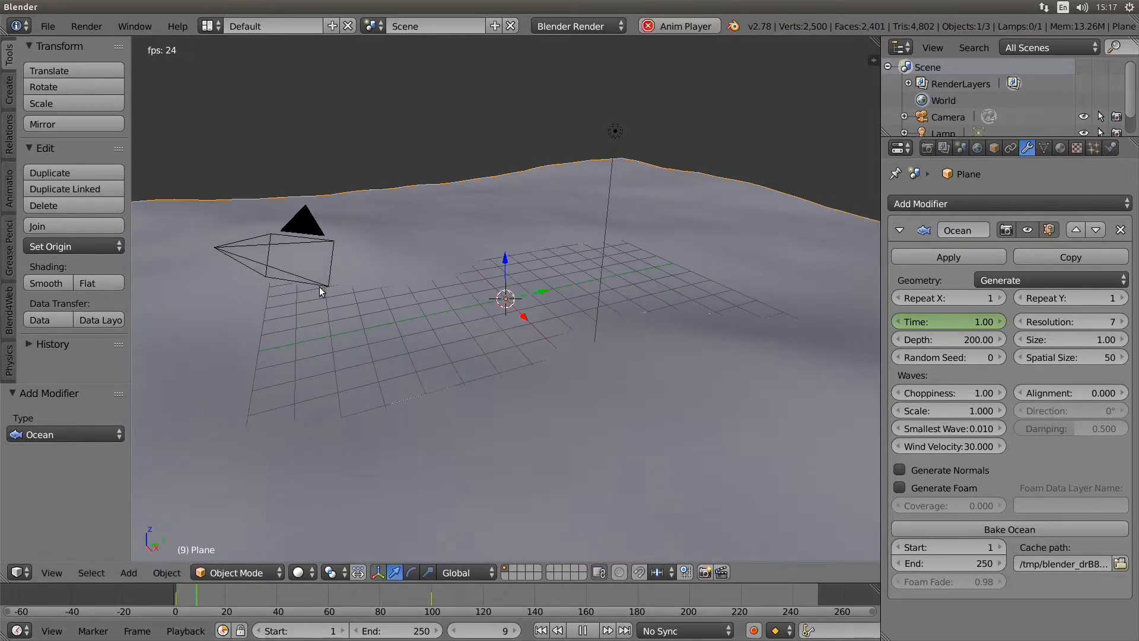
pyautogui.moveTo(323, 289); pyautogui.dragTo(442, 247, button='middle')
pyautogui.scroll(-5, 425, 316)
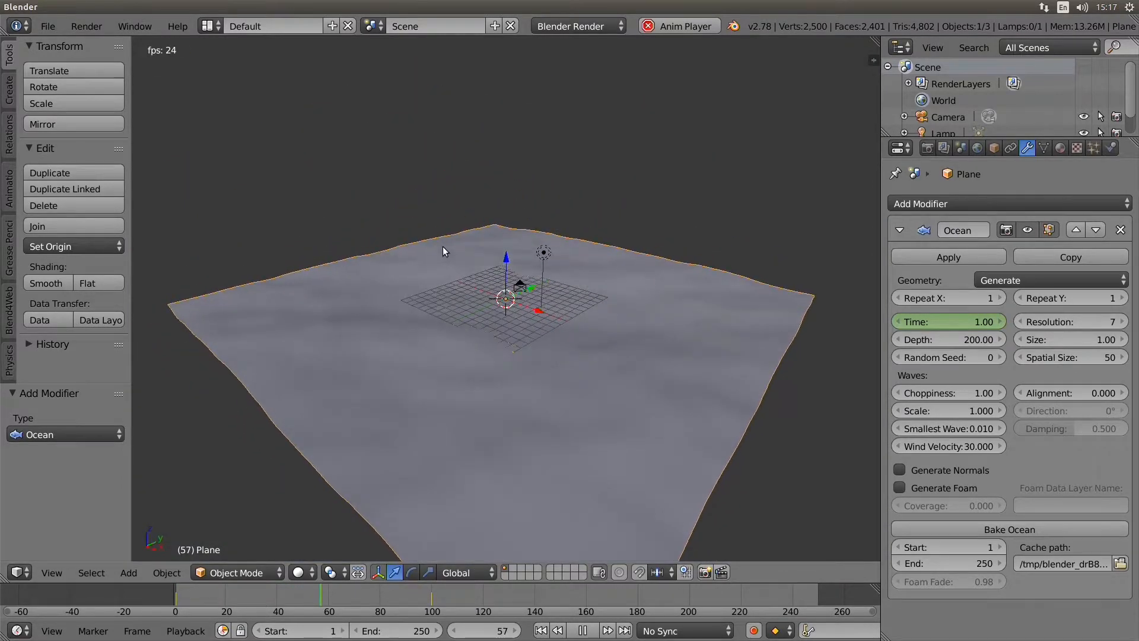
# Add a second plane, raise its mesh about 1.9 along Z and scale it up to cover most of the ocean.
pyautogui.hotkey('shift', 'a')
pyautogui.moveTo(629, 250)
pyautogui.click(703, 254)
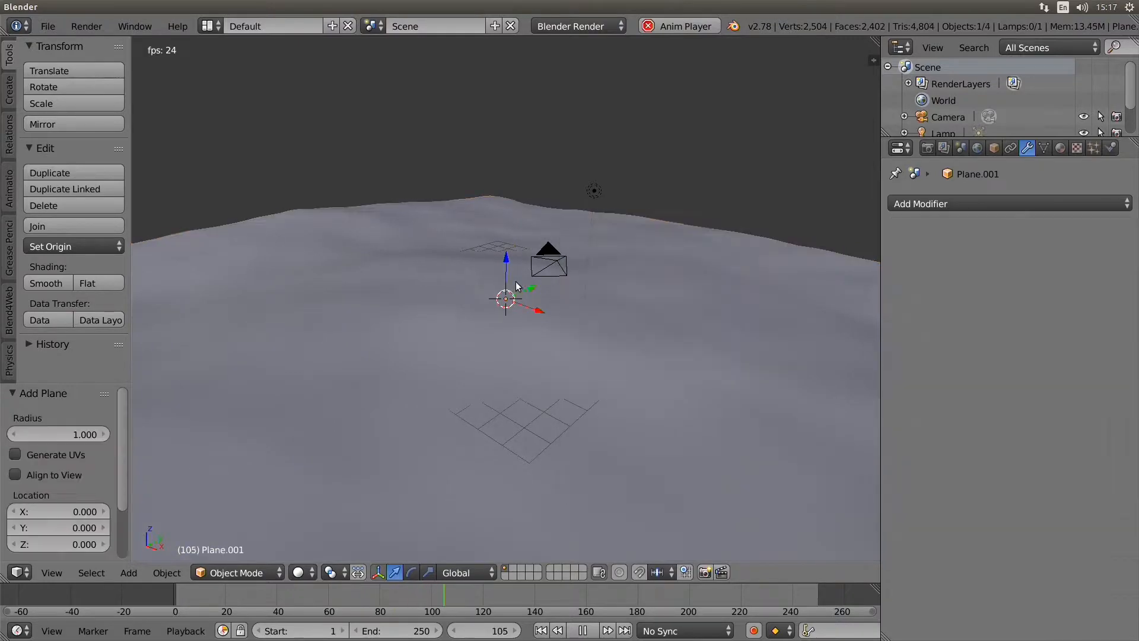
pyautogui.press('Tab')
pyautogui.press('g')
pyautogui.press('z')
pyautogui.click(537, 355)
pyautogui.press('s')
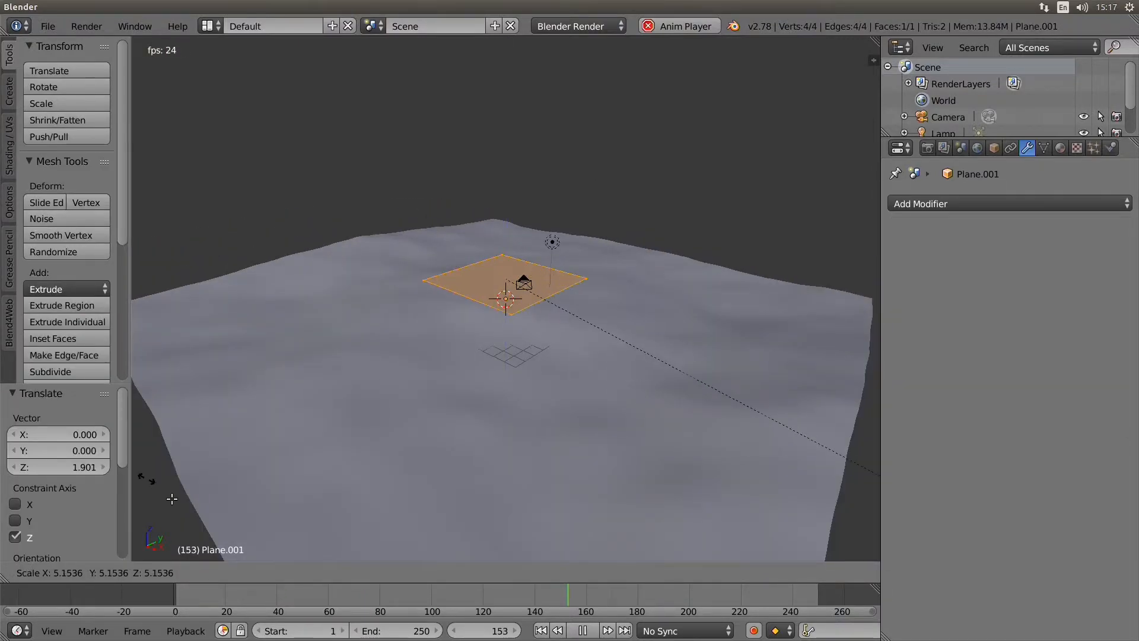
pyautogui.click(491, 193)
pyautogui.press('s')
pyautogui.click(395, 270)
pyautogui.press('Tab')
# Select the ocean together with the raised plane, examine the render settings, and delete the raised plane.
pyautogui.rightClick(229, 390)
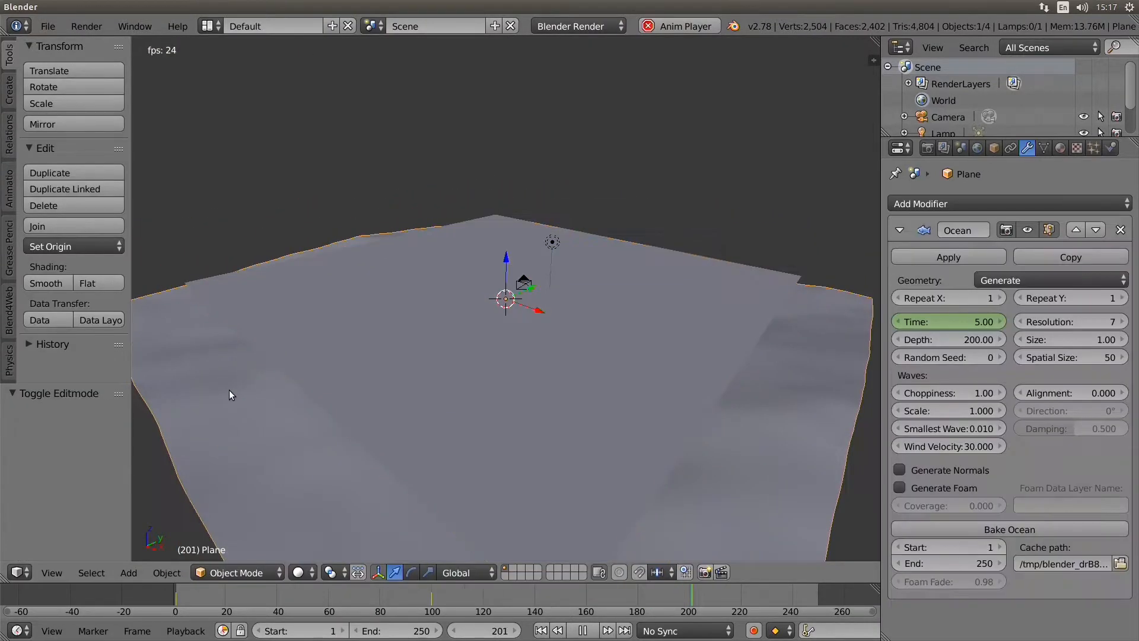
pyautogui.keyDown('shift'); pyautogui.rightClick(288, 293); pyautogui.keyUp('shift')
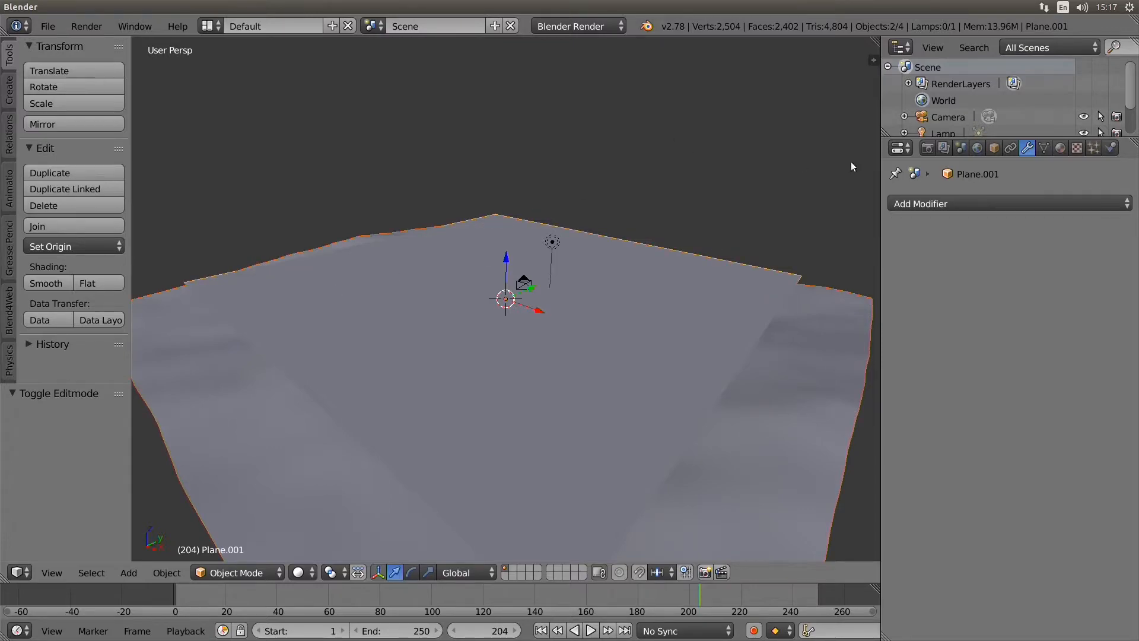
pyautogui.click(928, 148)
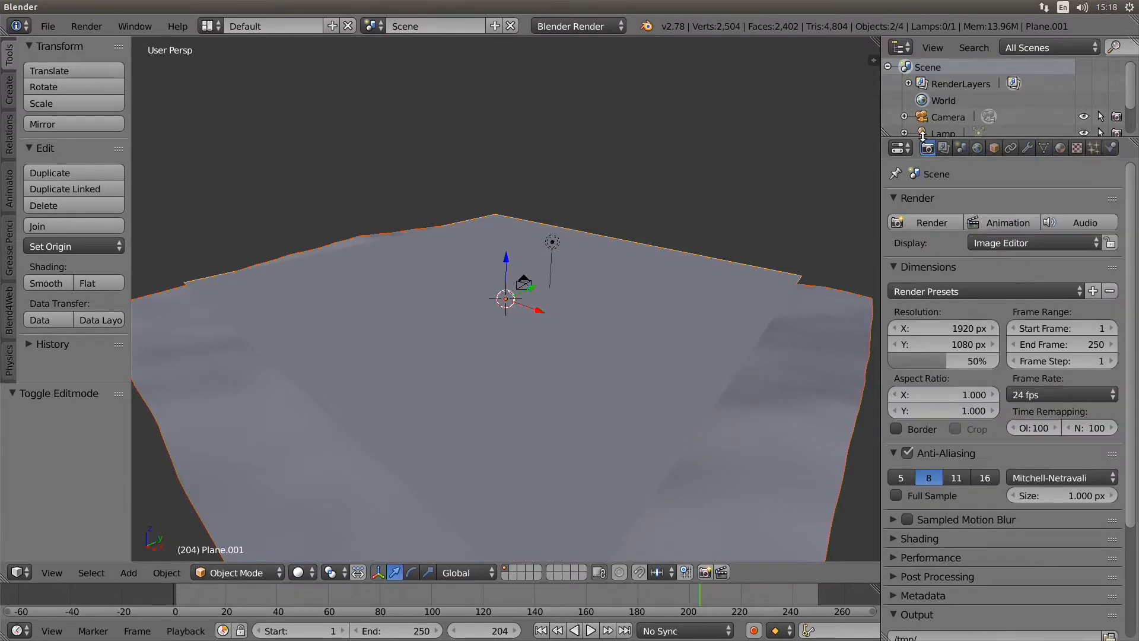
pyautogui.scroll(-5, 629, 294)
pyautogui.scroll(4, 629, 294)
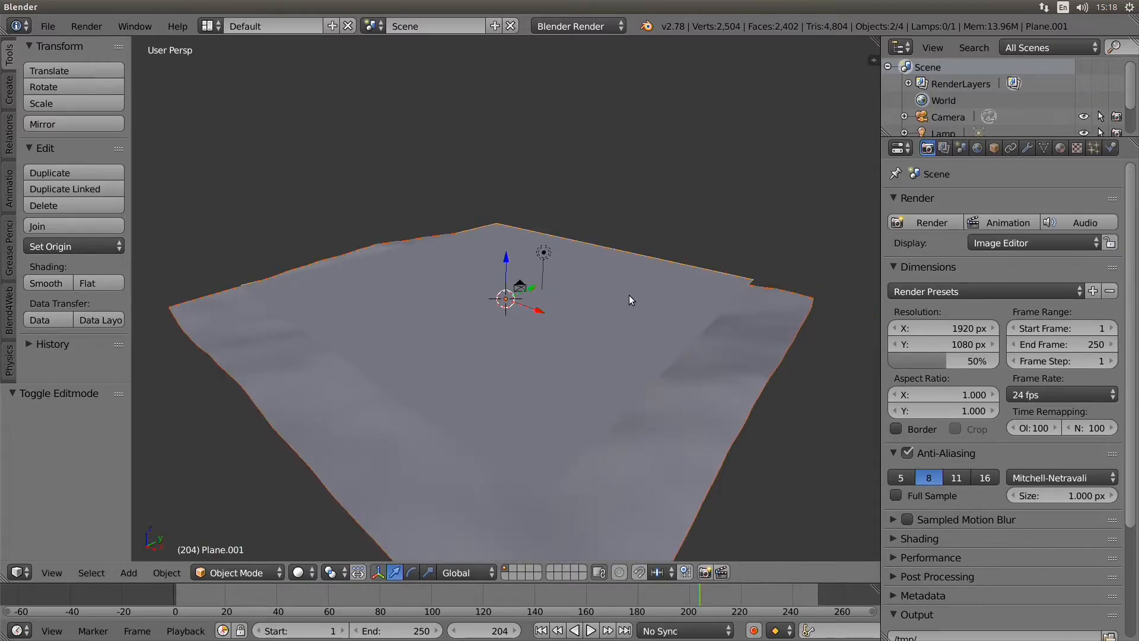
pyautogui.moveTo(629, 294); pyautogui.dragTo(622, 246, button='middle')
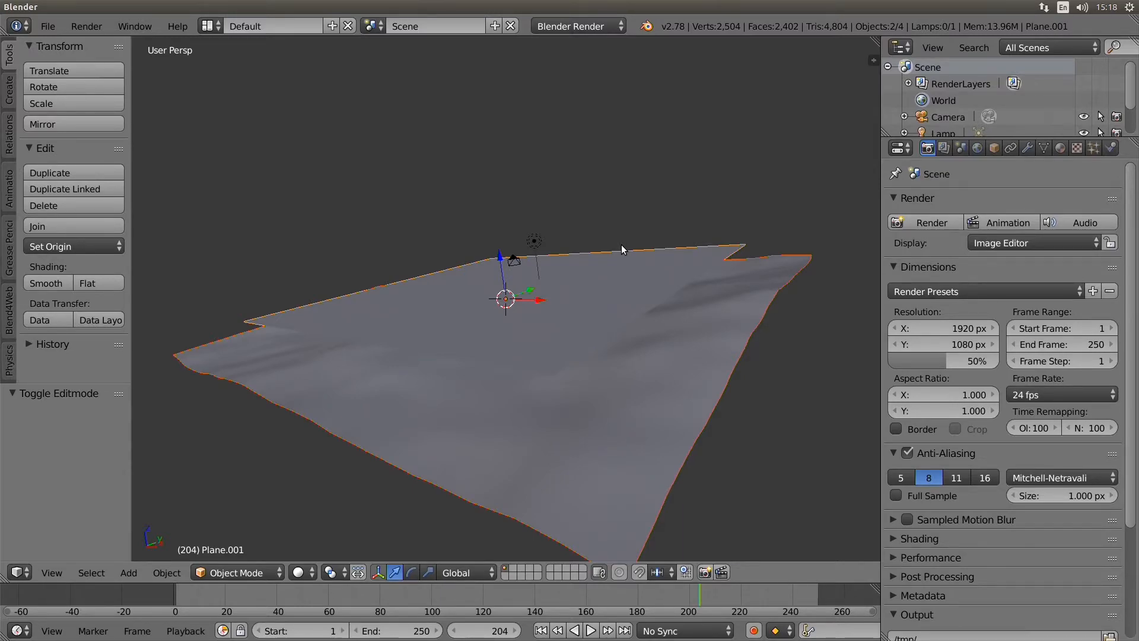
pyautogui.moveTo(622, 245); pyautogui.dragTo(511, 314, button='middle')
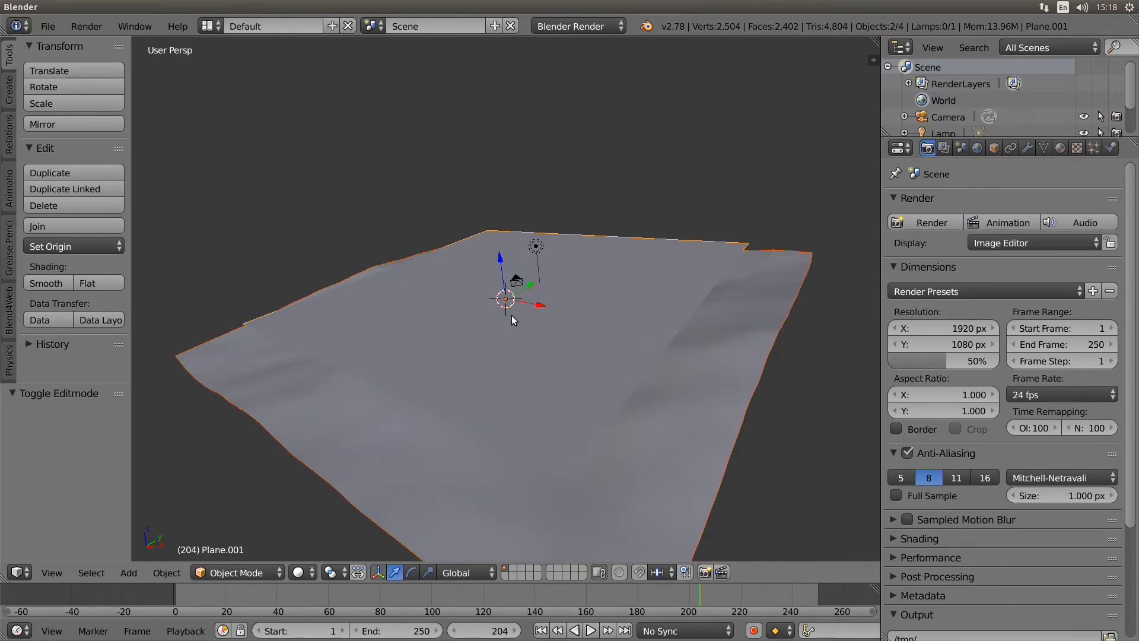
pyautogui.press('Delete')
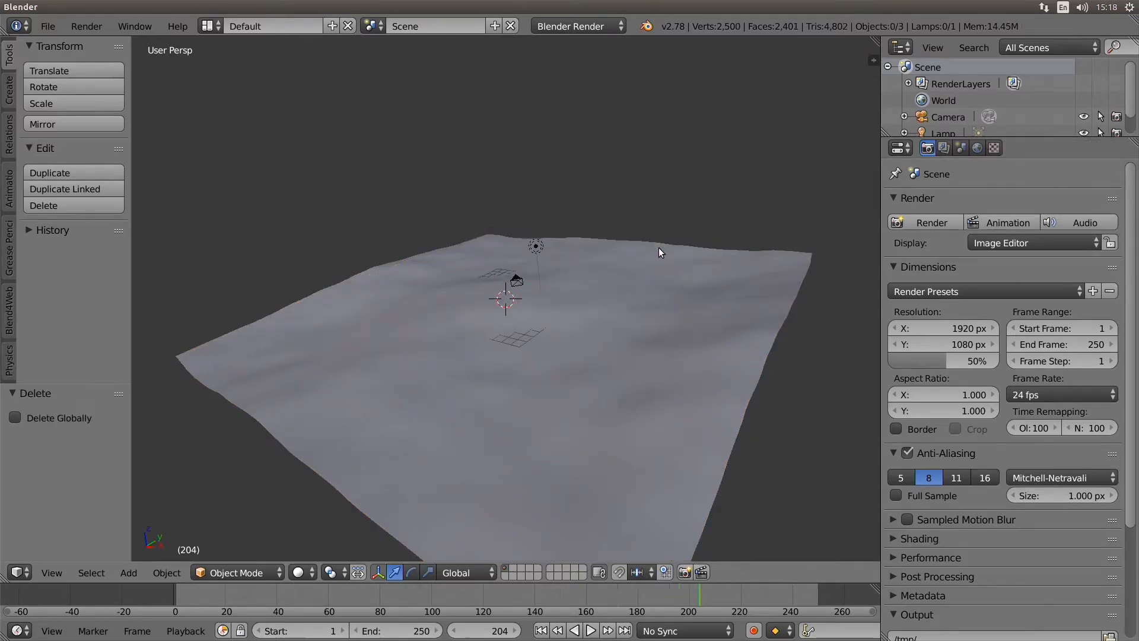
# Show the ocean from the top in a maximised 3D view with the tool shelf hidden.
pyautogui.scroll(-4, 659, 248)
pyautogui.rightClick(543, 324)
pyautogui.scroll(1, 425, 321)
pyautogui.moveTo(425, 320); pyautogui.dragTo(488, 387, button='middle')
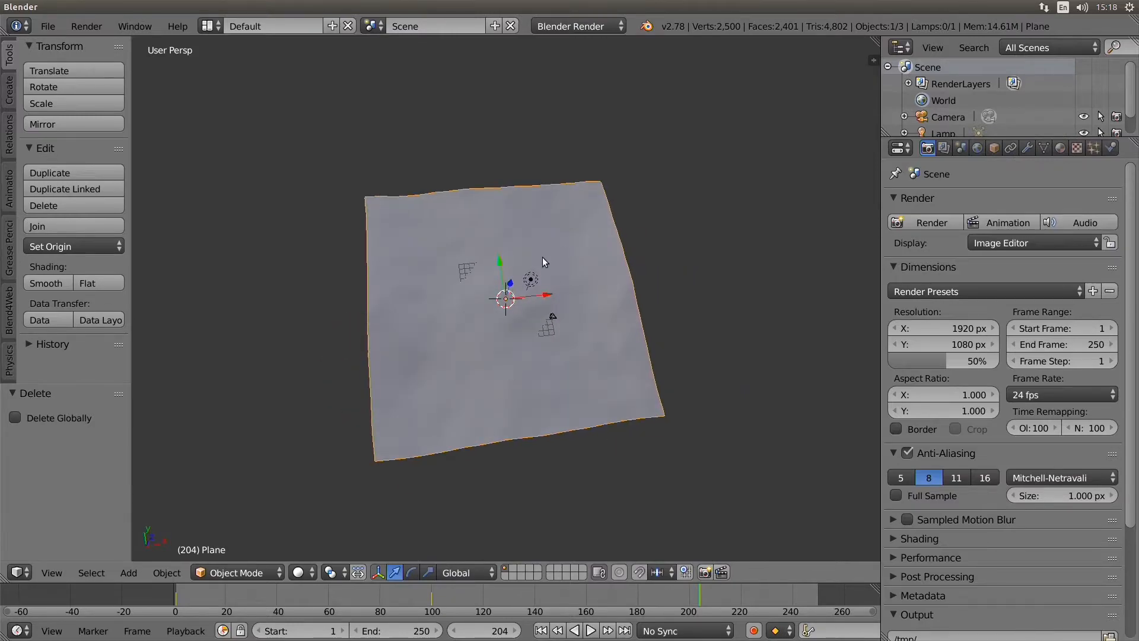
pyautogui.rightClick(528, 289)
pyautogui.scroll(5, 527, 288)
pyautogui.press('a')
pyautogui.press('KP_7')
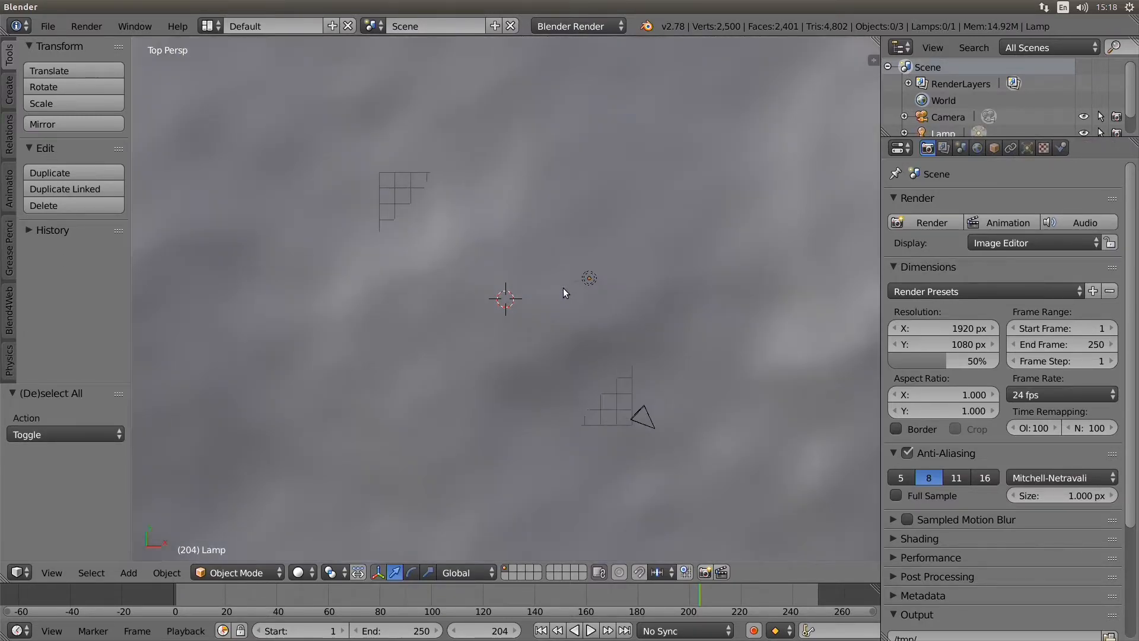
pyautogui.hotkey('ctrl', 'Up')
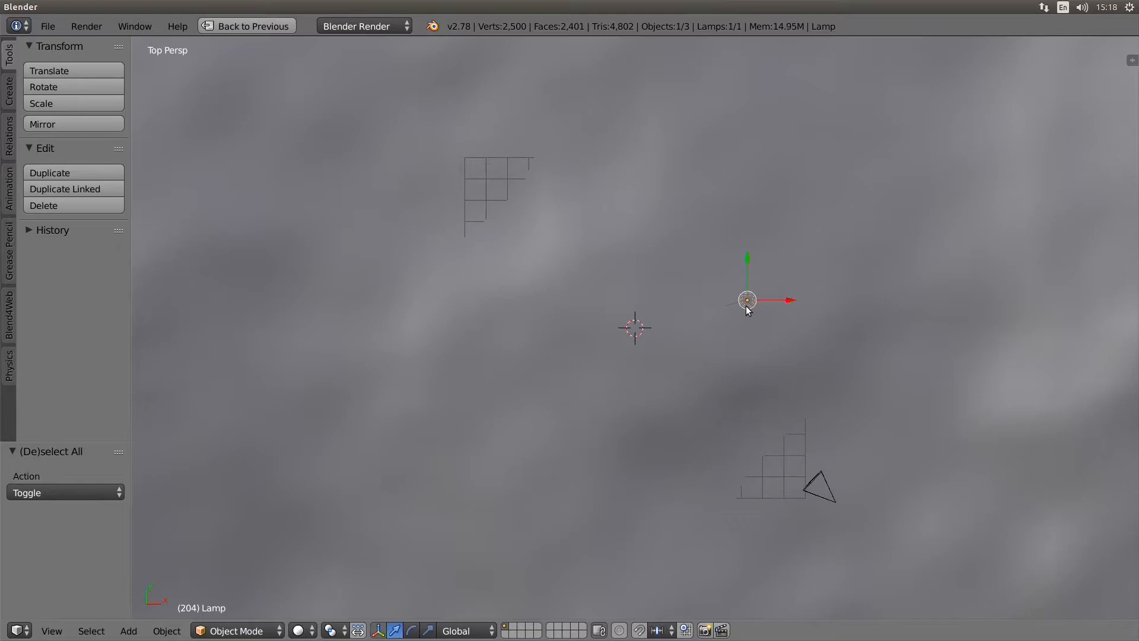
pyautogui.press('t')
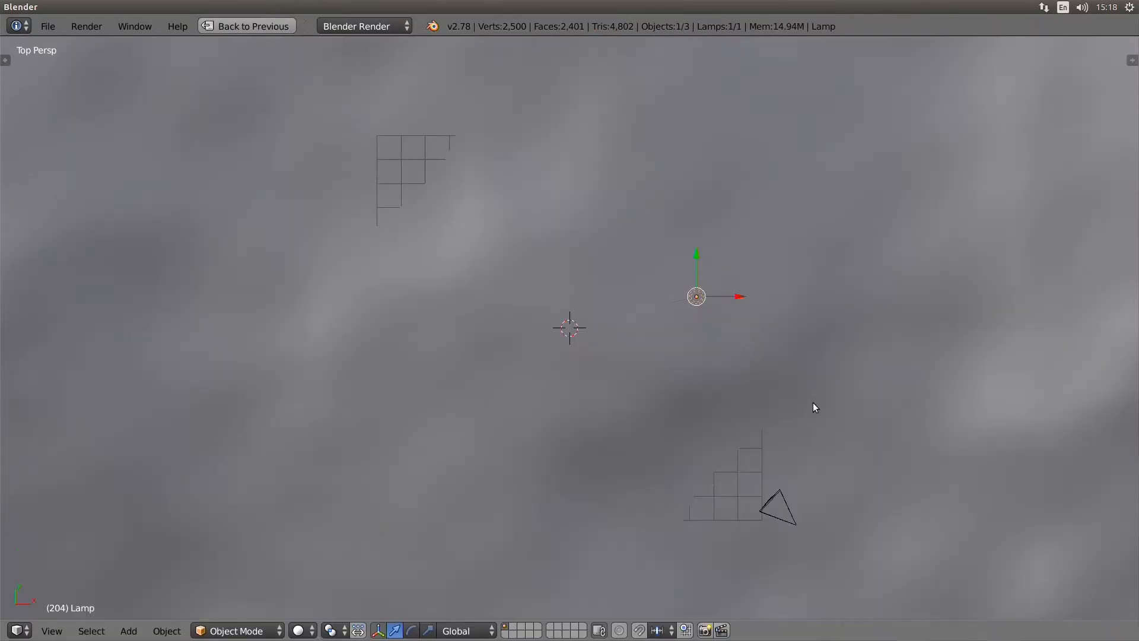
# Restrict the 3D view's display to Only Render.
pyautogui.press('n')
pyautogui.scroll(-5, 1035, 423)
pyautogui.scroll(-10, 1034, 406)
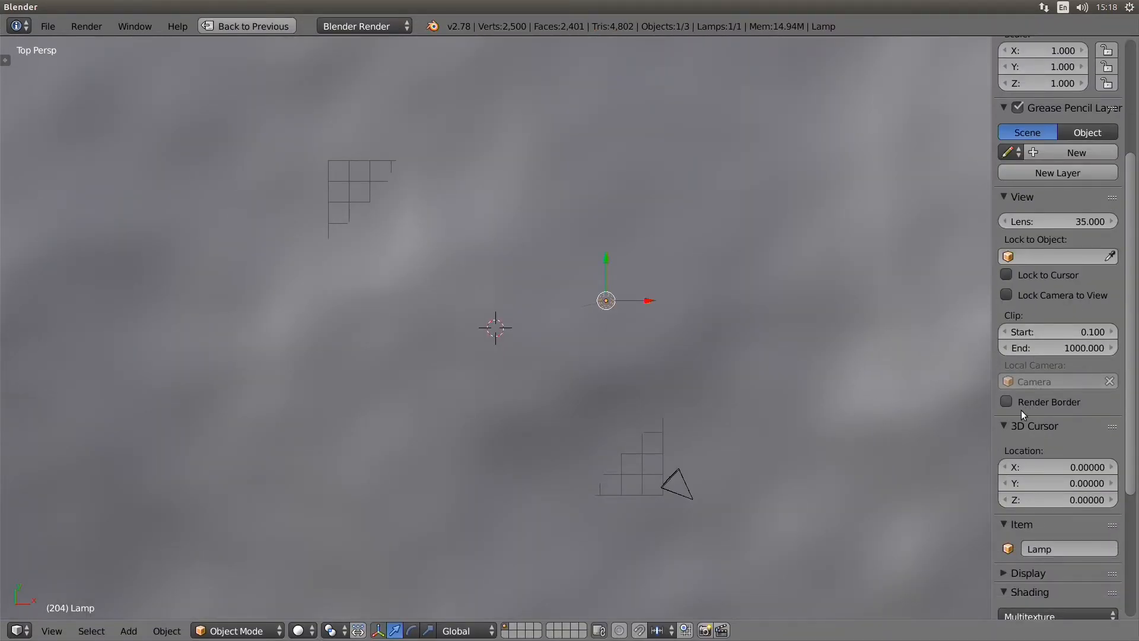
pyautogui.click(1007, 392)
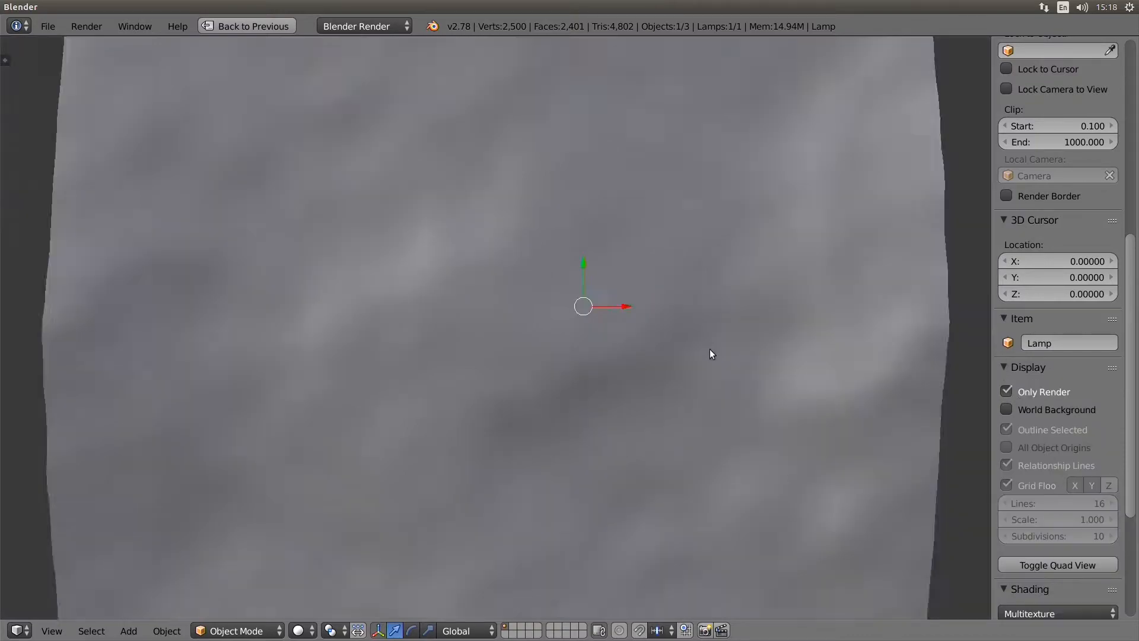
# Select the ocean plane and shade the 3D view with the multicoloured normal-map Matcap.
pyautogui.rightClick(670, 337)
pyautogui.moveTo(721, 338); pyautogui.dragTo(611, 339, button='middle')
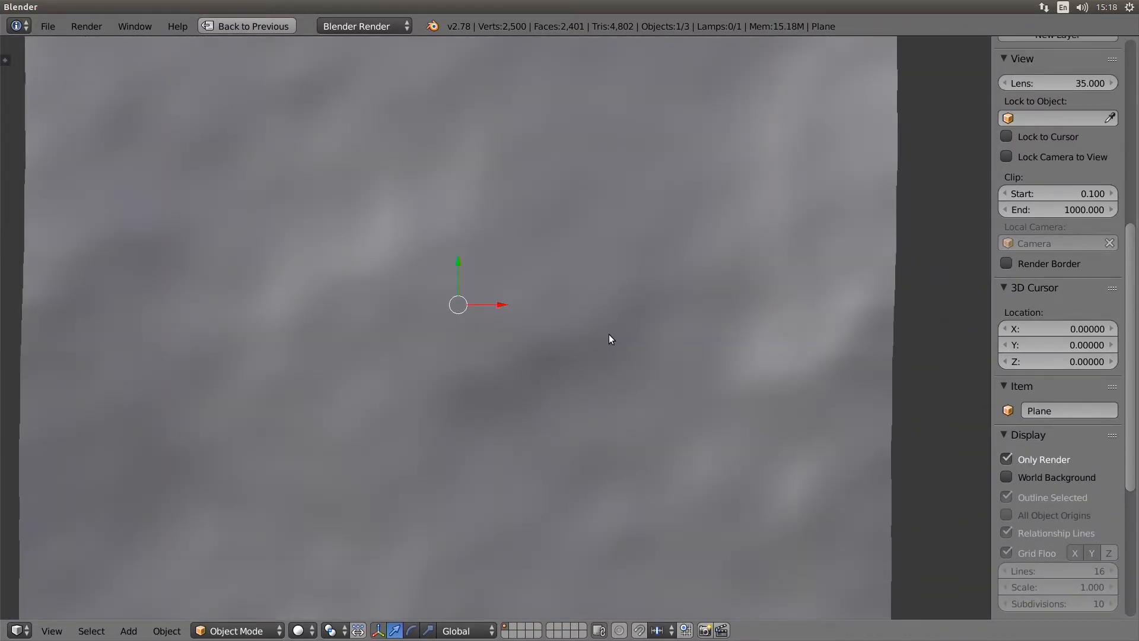
pyautogui.scroll(2, 610, 336)
pyautogui.keyDown('shift'); pyautogui.moveTo(539, 308); pyautogui.dragTo(557, 312, button='middle'); pyautogui.keyUp('shift')
pyautogui.scroll(-2, 561, 305)
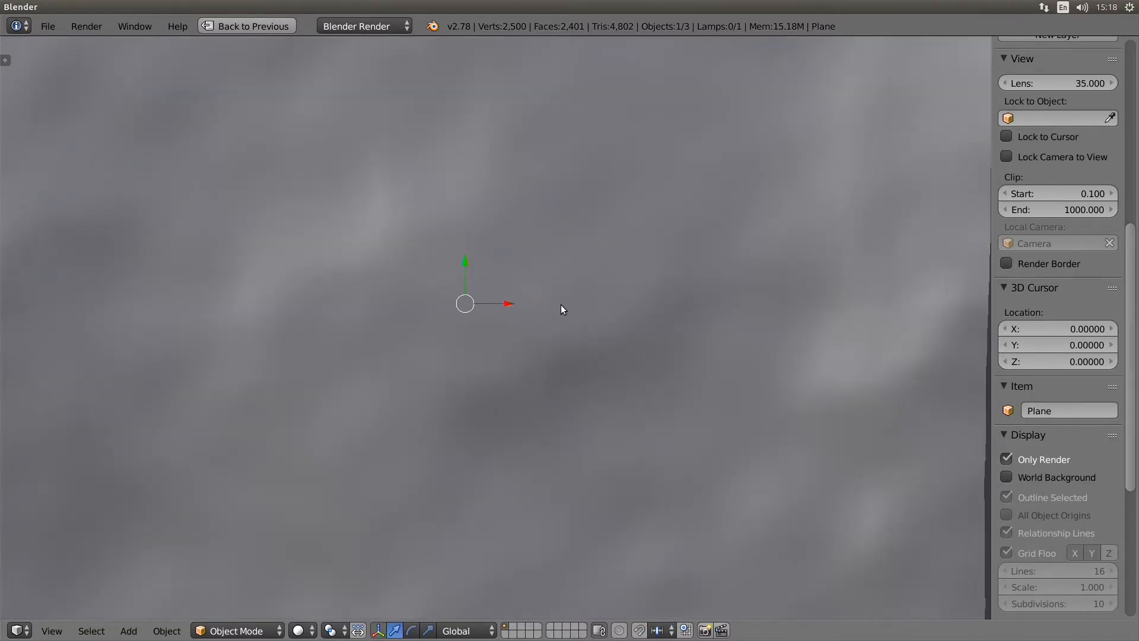
pyautogui.scroll(-8, 1086, 482)
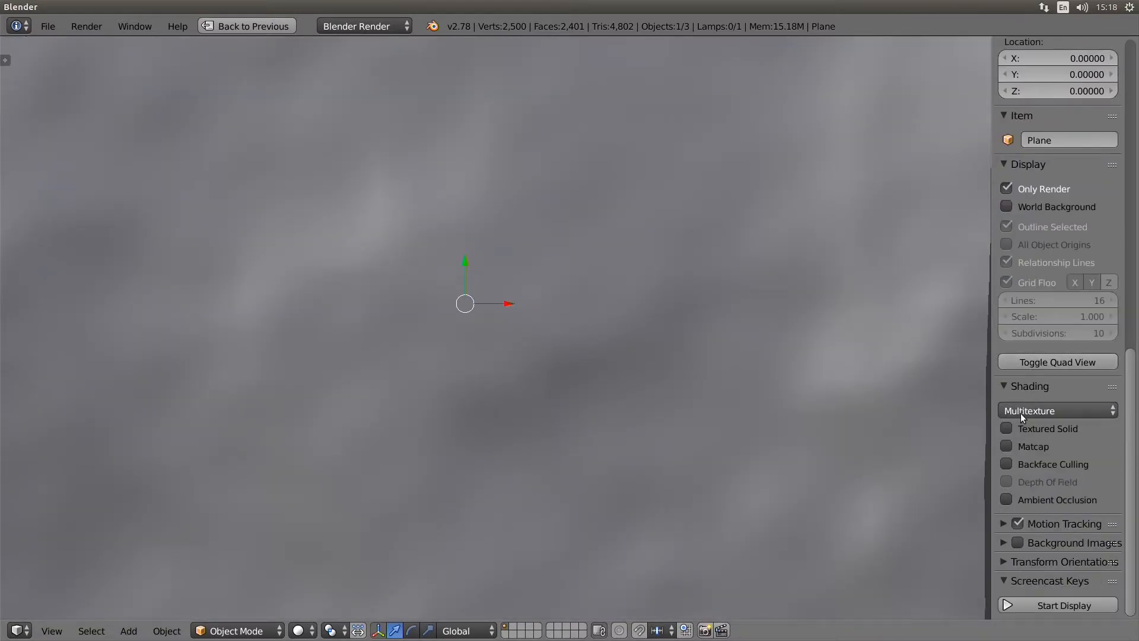
pyautogui.click(1007, 445)
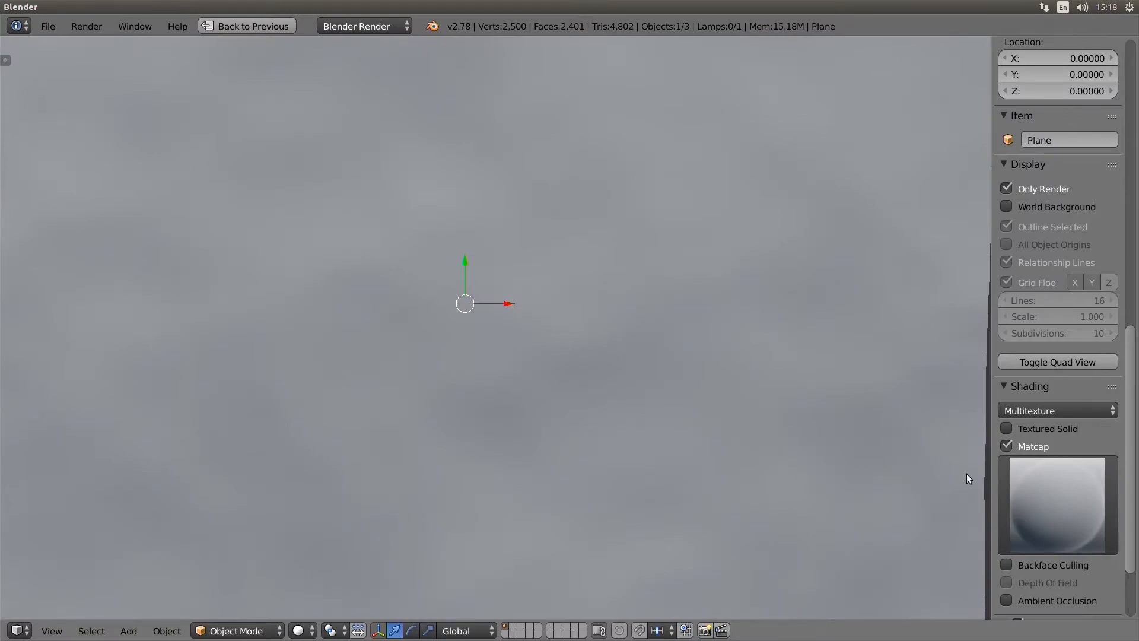
pyautogui.click(1052, 492)
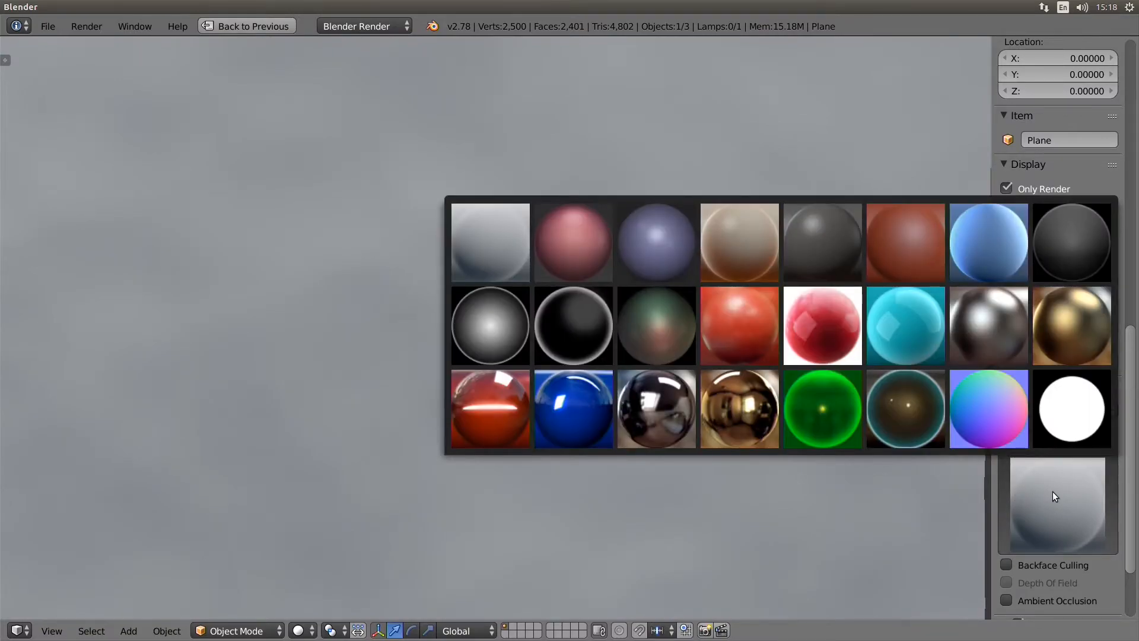
pyautogui.click(987, 406)
pyautogui.moveTo(617, 292)
pyautogui.mouseDown(button='middle')
pyautogui.moveTo(511, 112)
pyautogui.moveTo(575, 218)
pyautogui.mouseUp(button='middle')
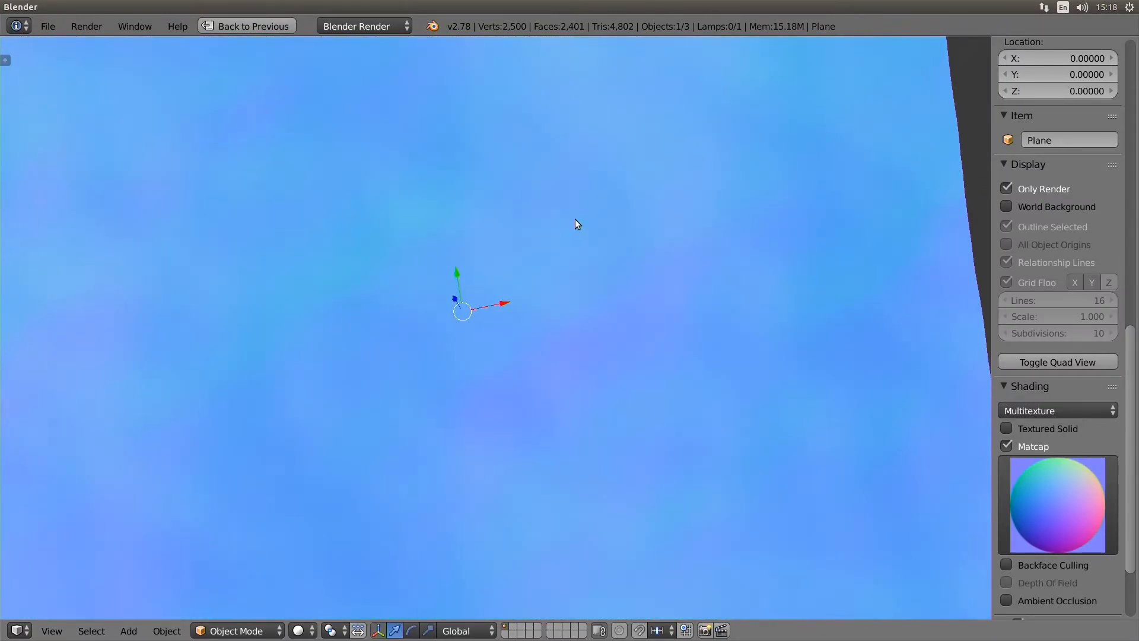
# Show the ocean plane from the top and play its animation in the maximised 3D view.
pyautogui.press('KP_7')
pyautogui.hotkey('alt', 'a')
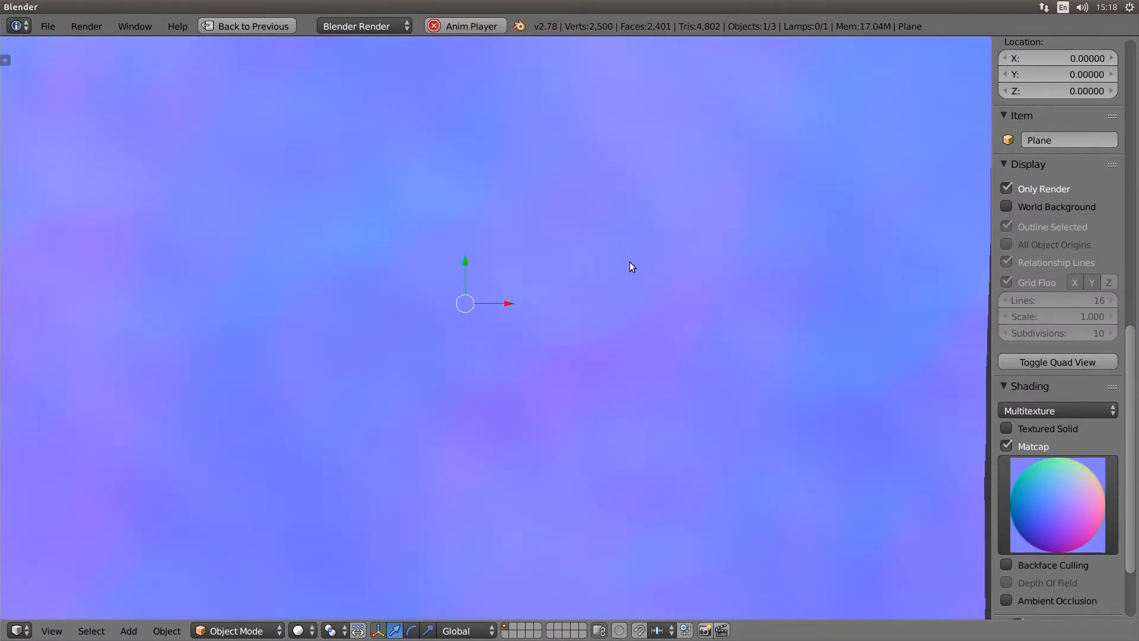
pyautogui.hotkey('ctrl', 'Up')
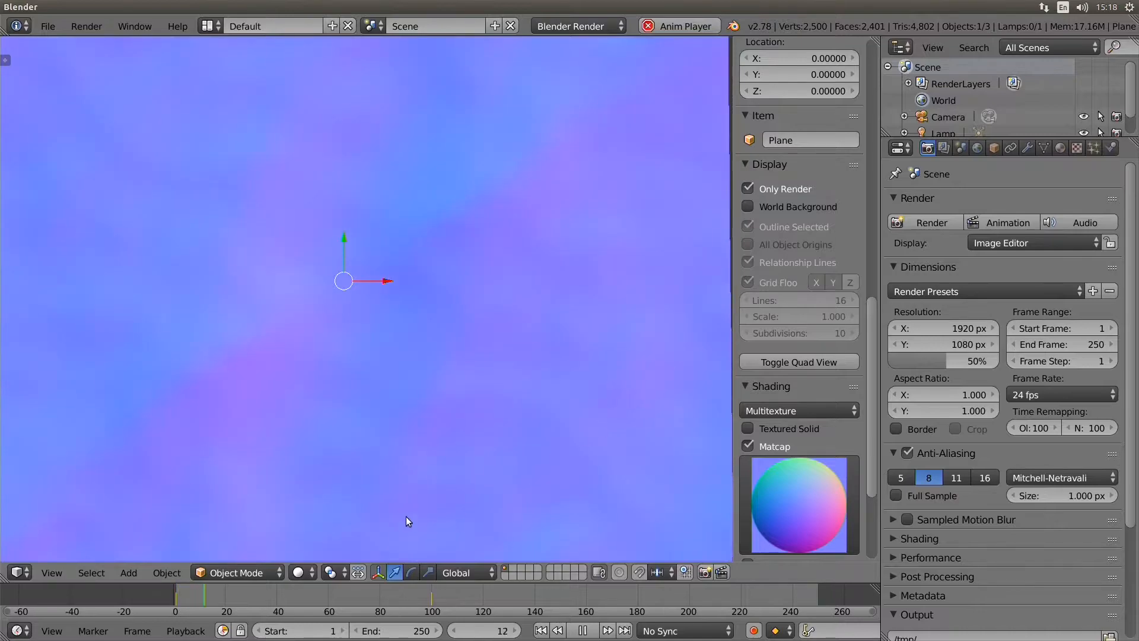
pyautogui.hotkey('alt', 'a')
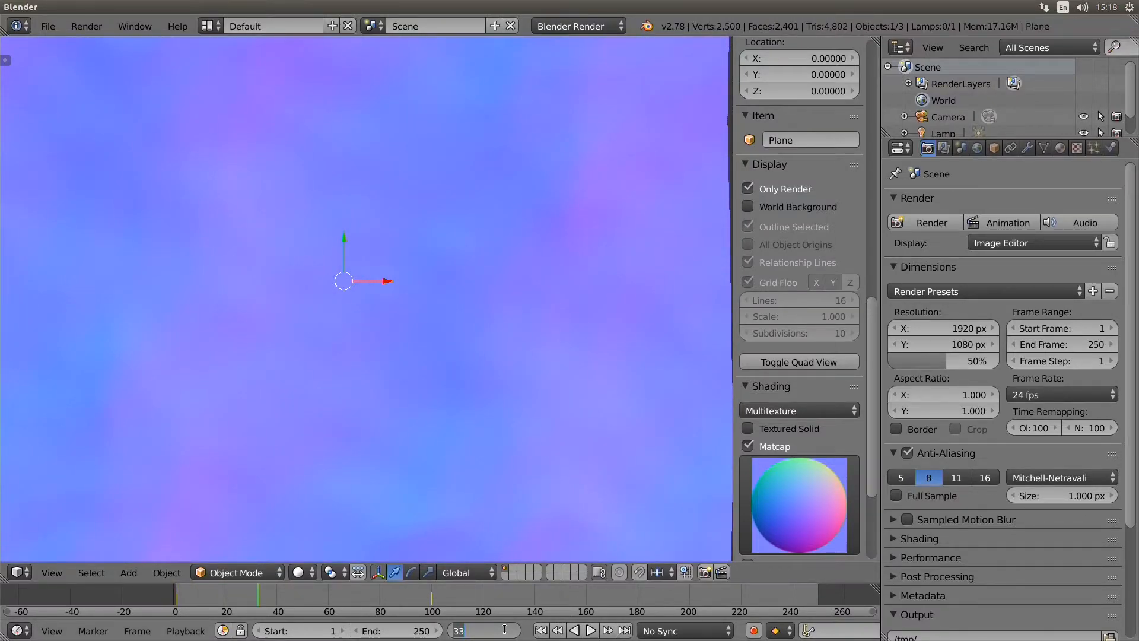
pyautogui.hotkey('ctrl', 'Up')
pyautogui.hotkey('alt', 'a')
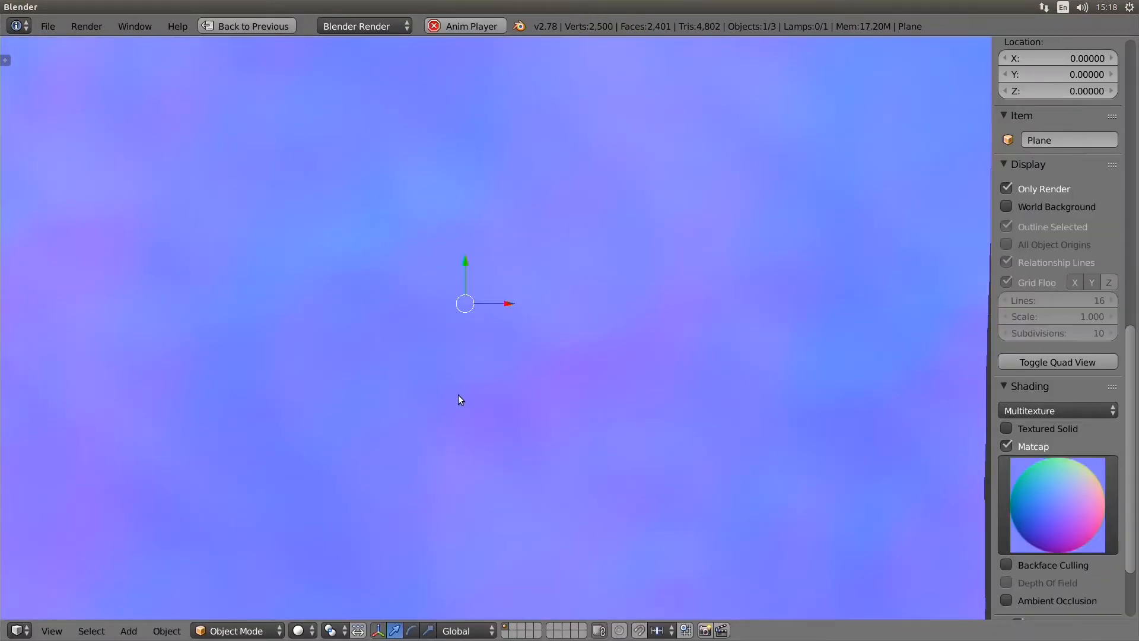
# Set the animation's end frame to 100 and play the shortened range in the maximised 3D view.
pyautogui.hotkey('ctrl', 'Up')
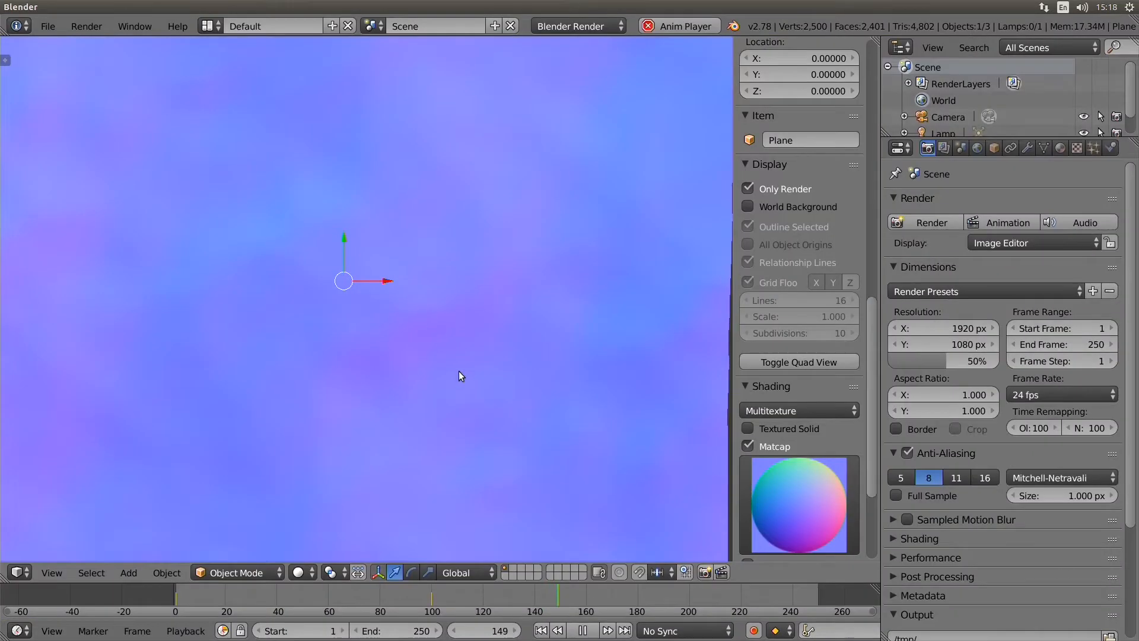
pyautogui.click(411, 631)
pyautogui.write('10')
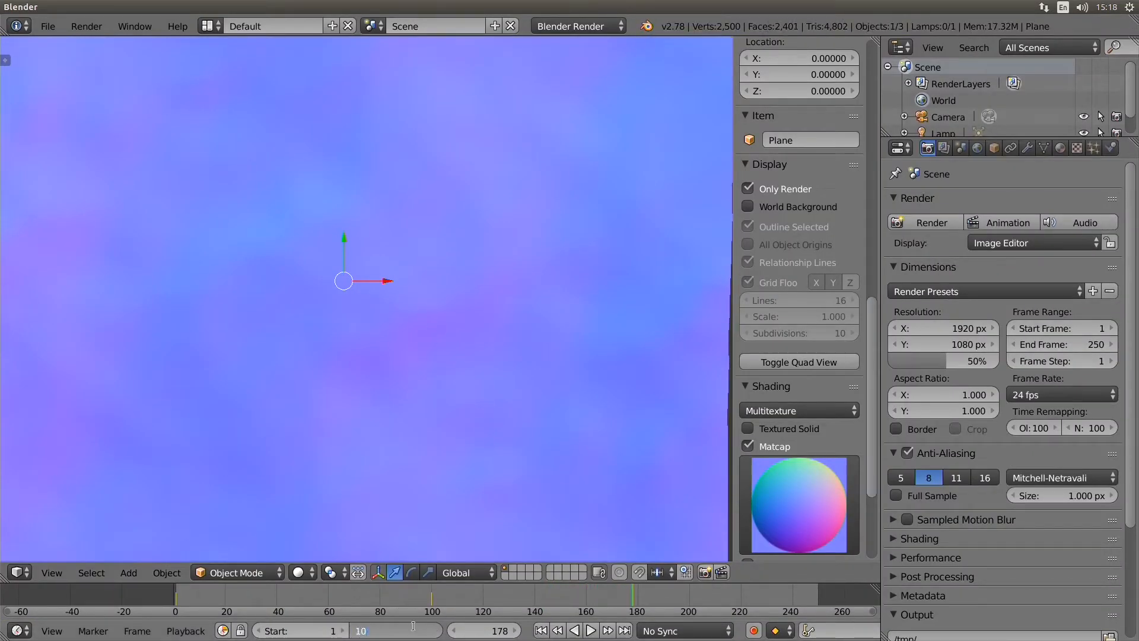
pyautogui.write('0')
pyautogui.press('Return')
pyautogui.hotkey('alt', 'a')
pyautogui.hotkey('ctrl', 'Up')
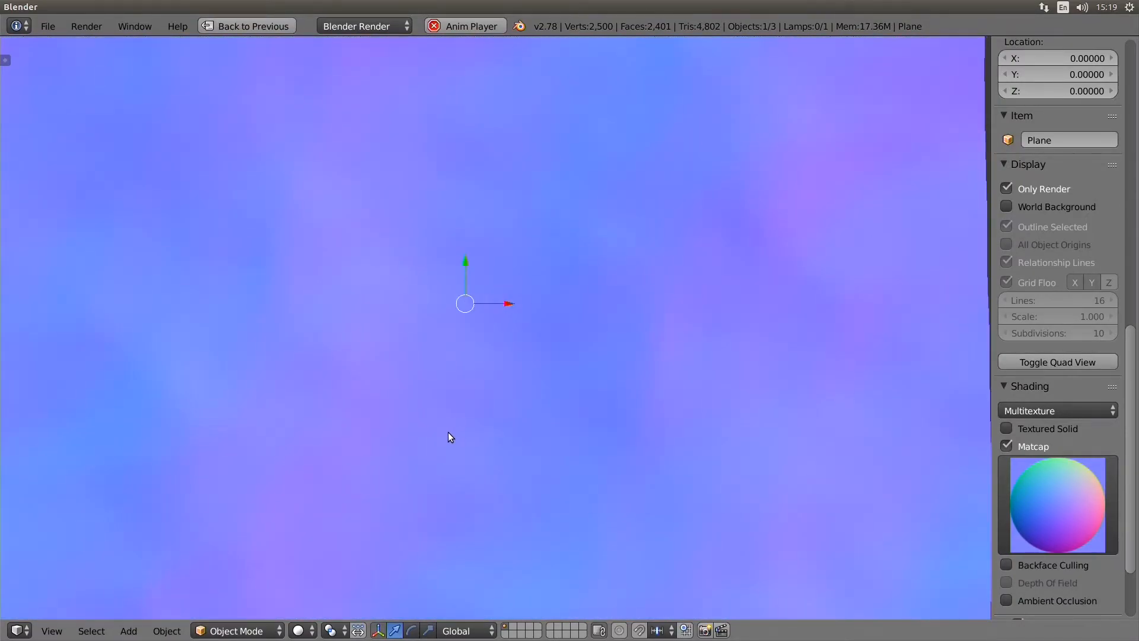
pyautogui.press('Escape')
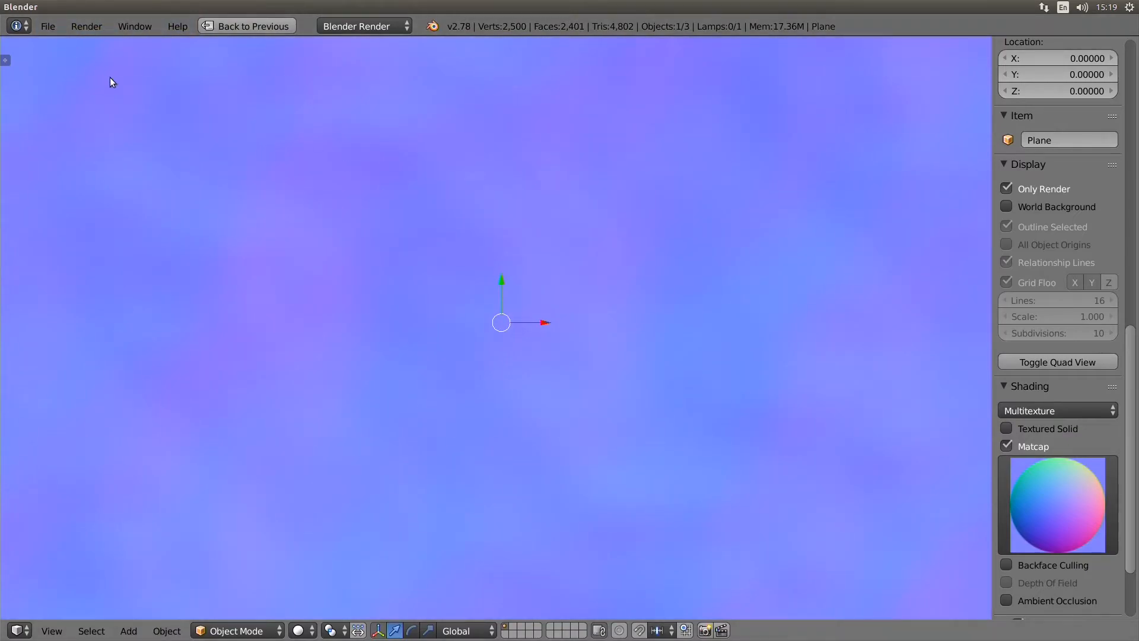
# Deselect everything and render the normal-map view as an OpenGL animation.
pyautogui.press('a')
pyautogui.click(50, 26)
pyautogui.moveTo(89, 24)
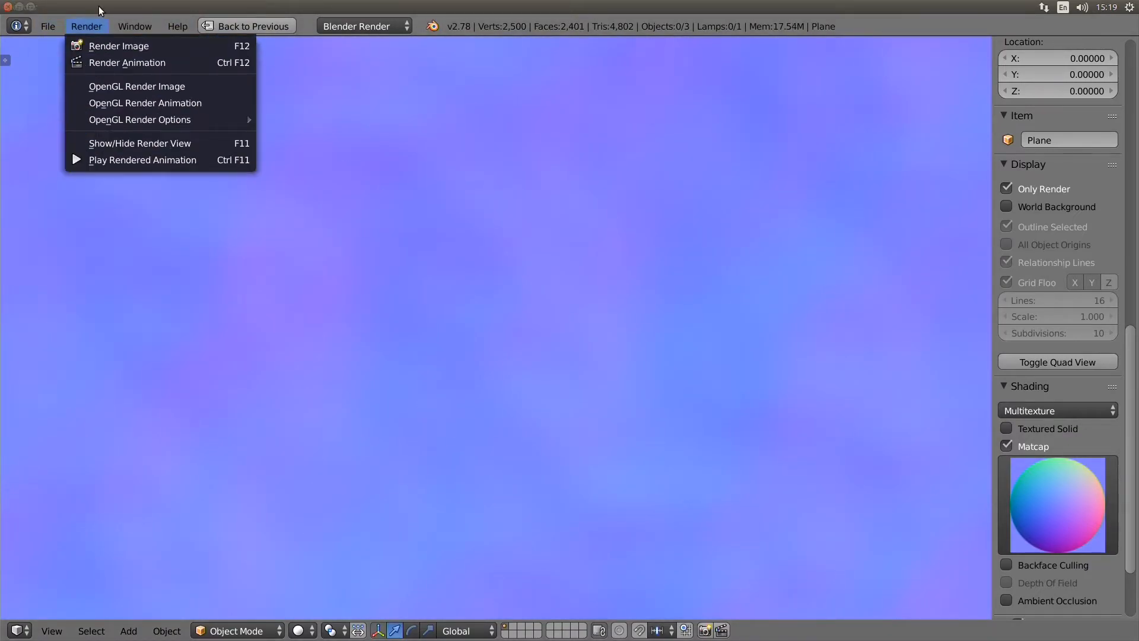
pyautogui.click(136, 104)
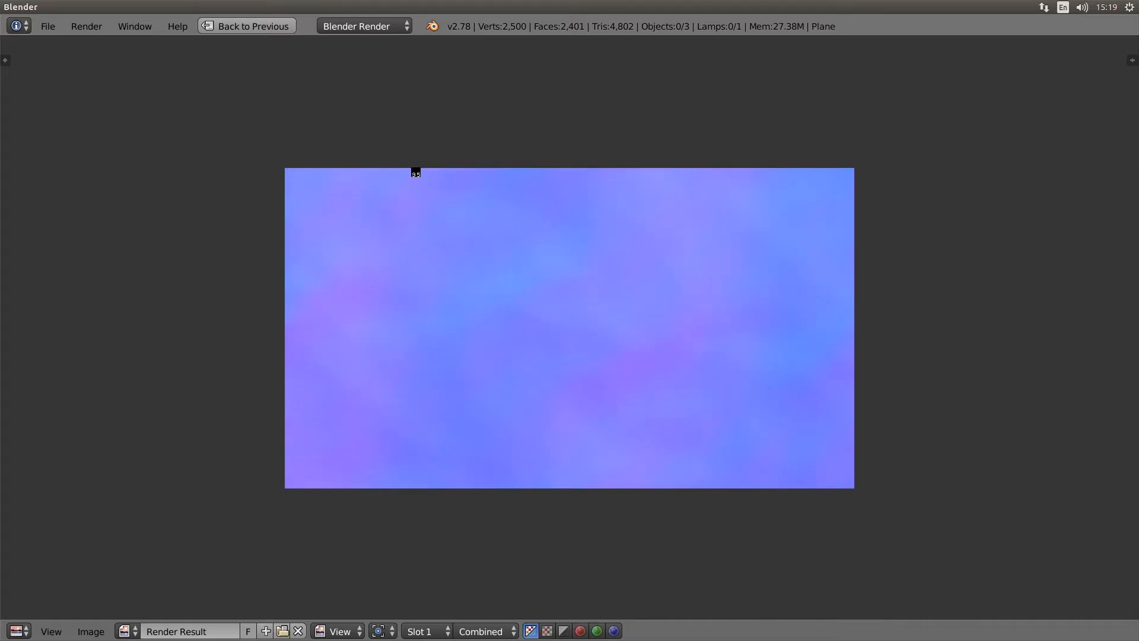
# Switch to the file manager and open the root tmp folder holding the rendered frames.
pyautogui.hotkey('alt', 'Tab')
pyautogui.hotkey('alt', 'Tab')
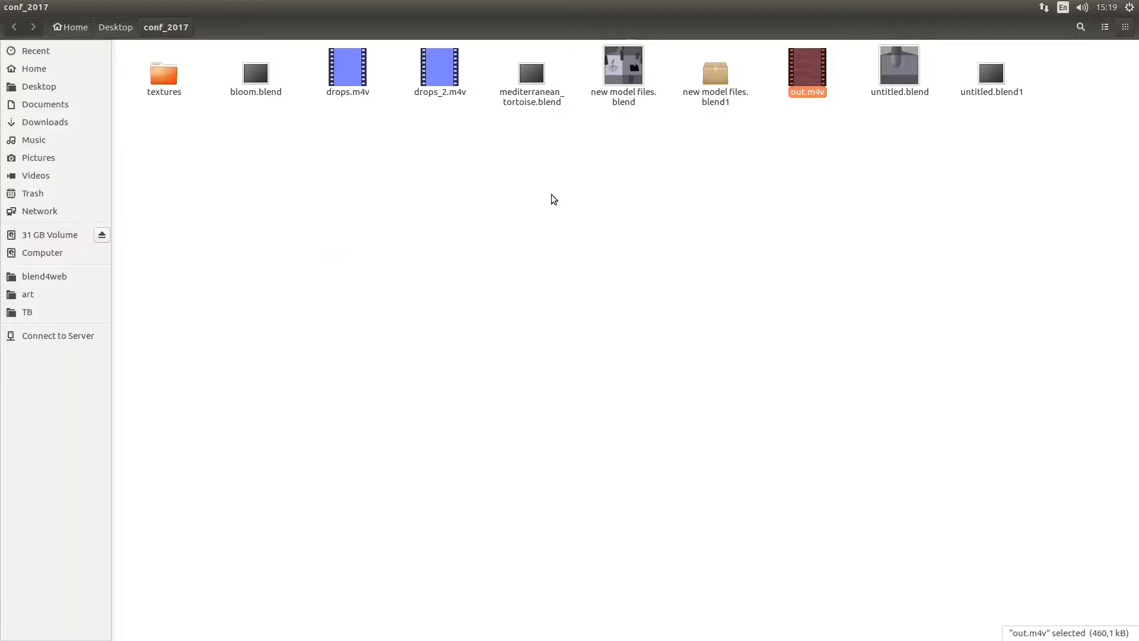
pyautogui.click(55, 70)
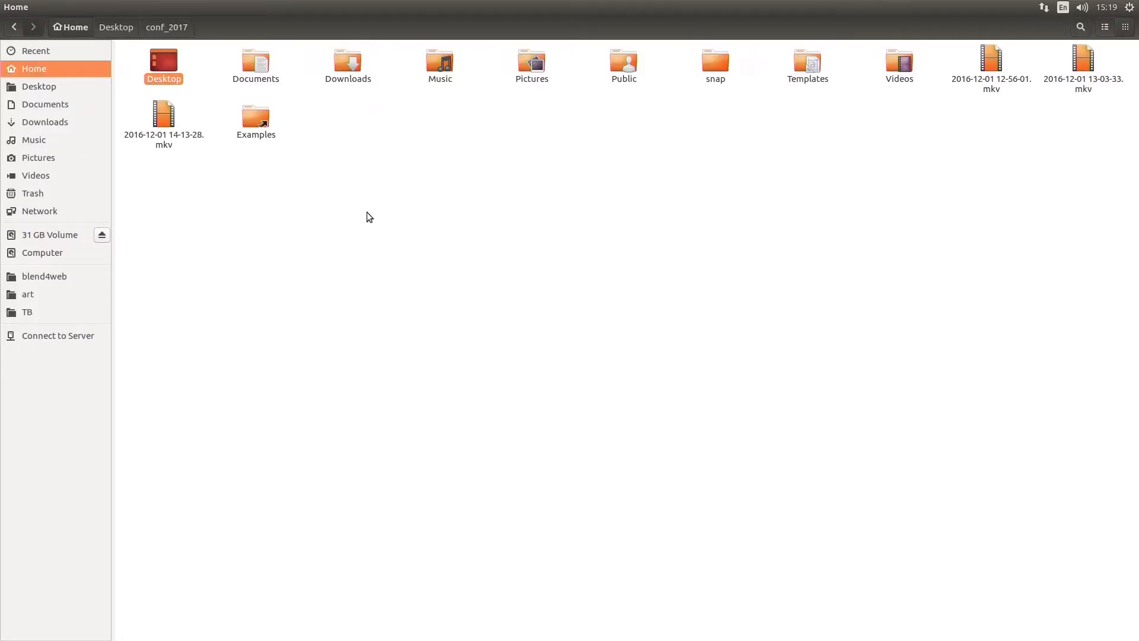
pyautogui.hotkey('alt', 'Up')
pyautogui.hotkey('alt', 'Up')
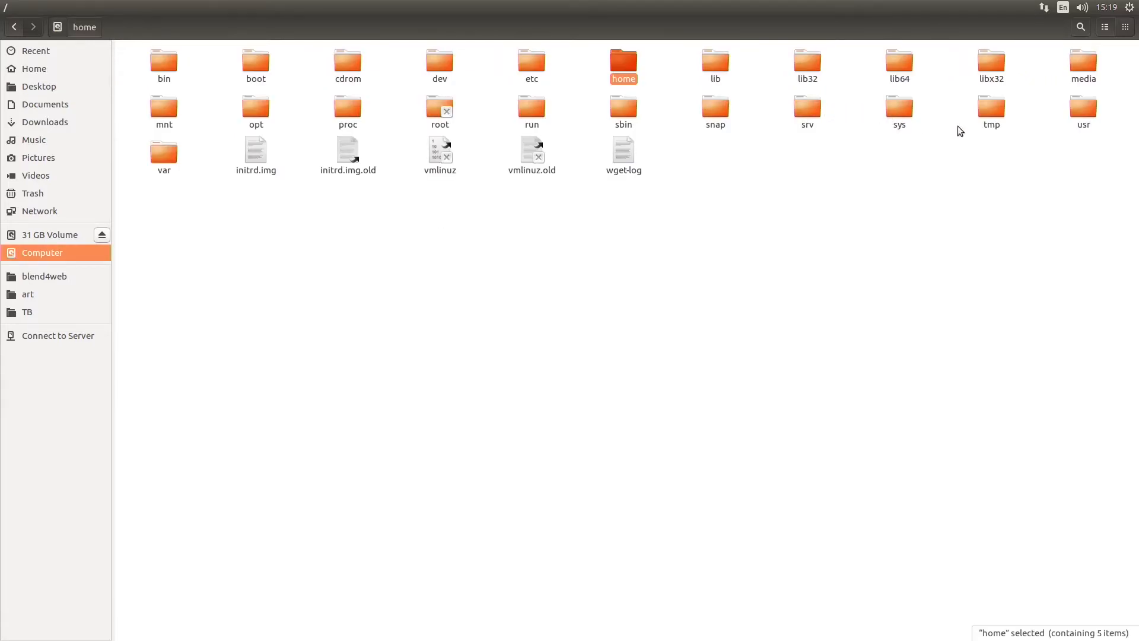
pyautogui.doubleClick(992, 109)
# Open 0001.png, browse through the rendered frames, then close the image viewer, the file manager and Blender's render view.
pyautogui.doubleClick(808, 65)
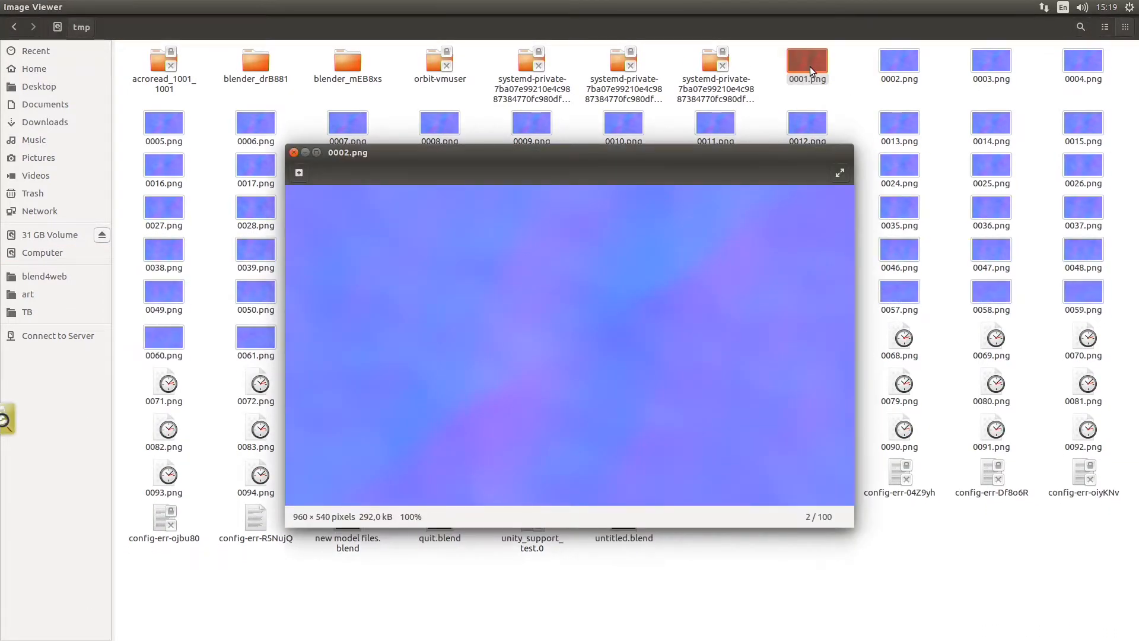
pyautogui.press('Right')
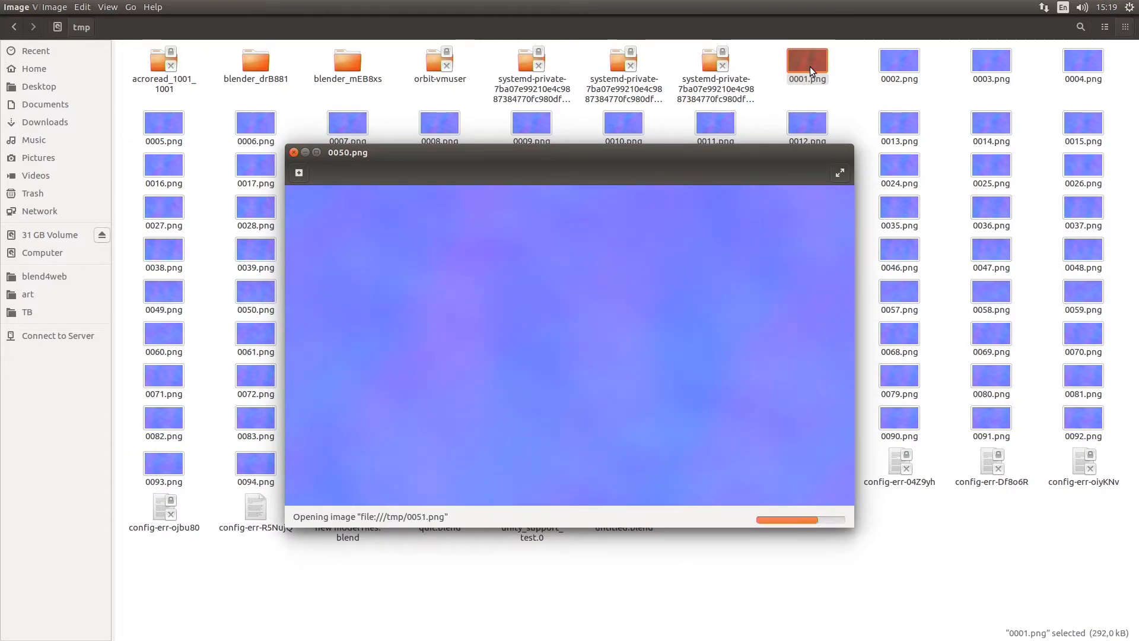
pyautogui.press('Right')
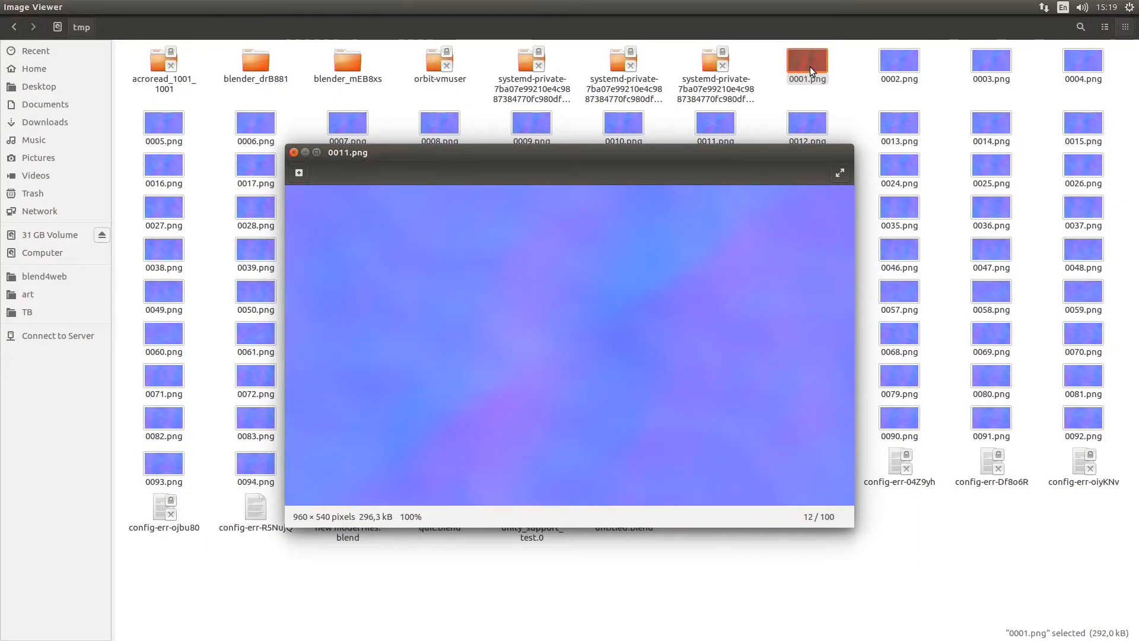
pyautogui.press('Right')
pyautogui.hotkey('ctrl', 'w')
pyautogui.click(7, 6)
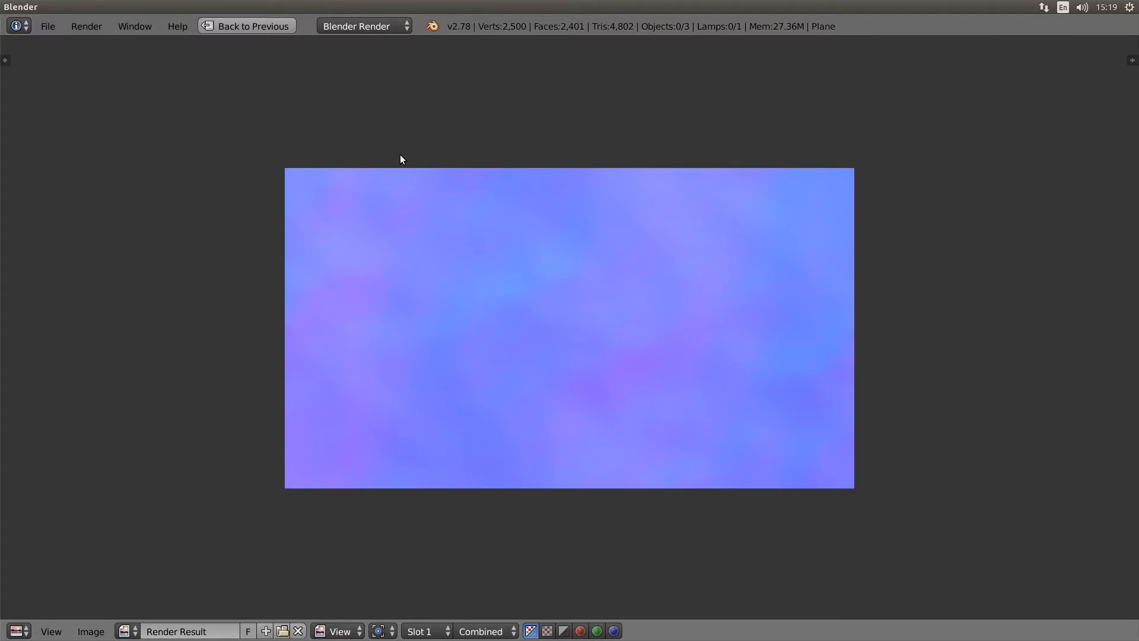
pyautogui.press('Escape')
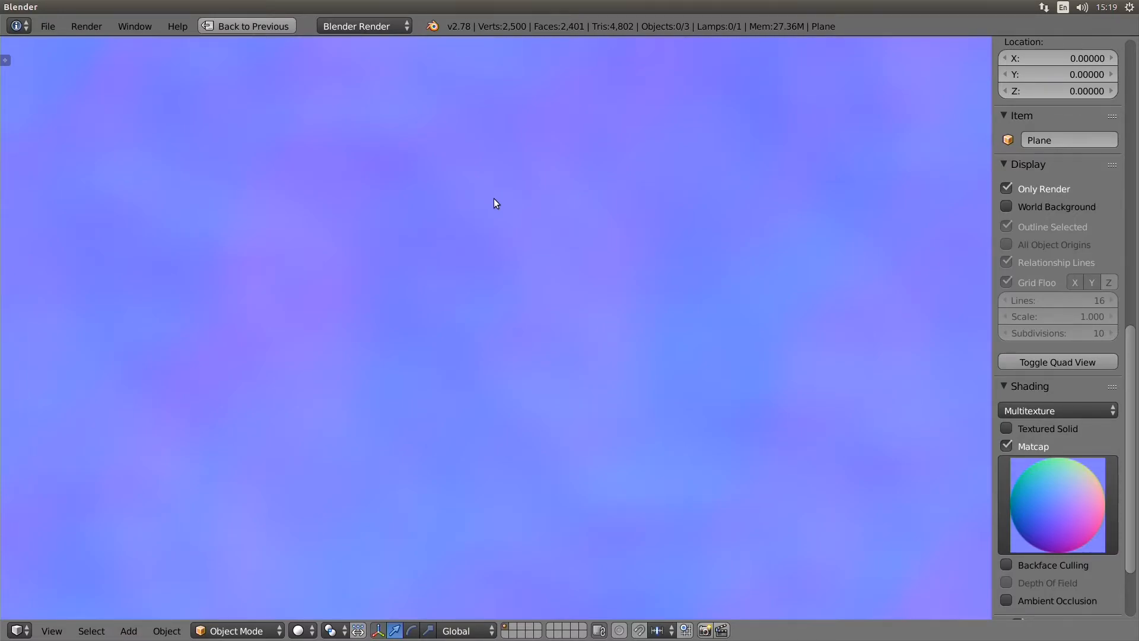
# Open the conf_2017 folder on the Desktop in a new file manager window.
pyautogui.scroll(-5, 494, 201)
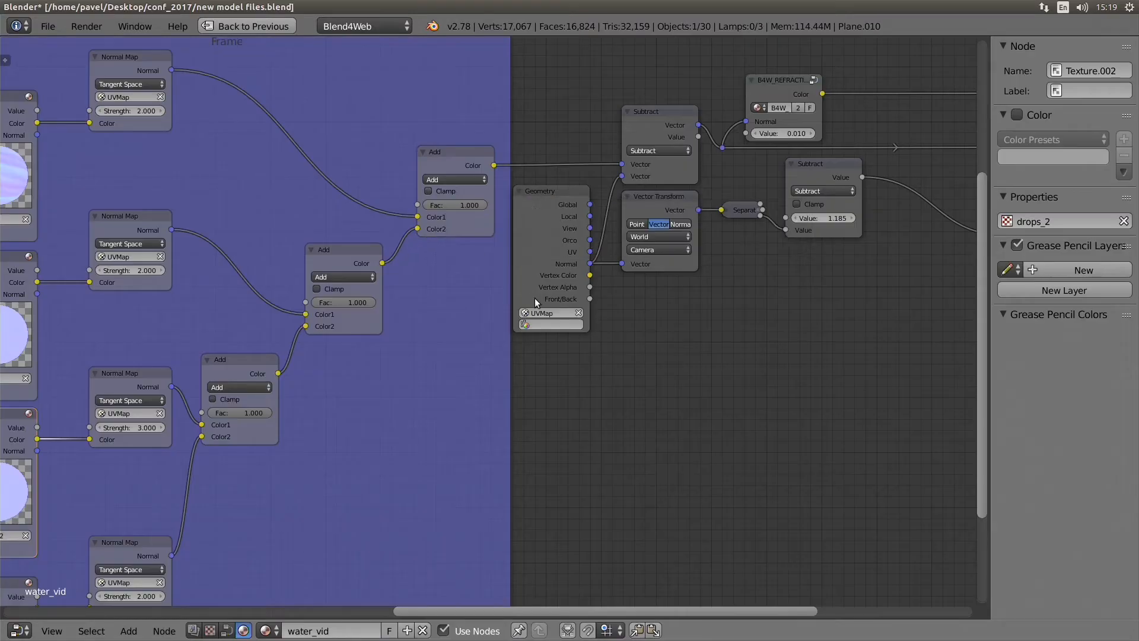
pyautogui.hotkey('alt', 'Tab')
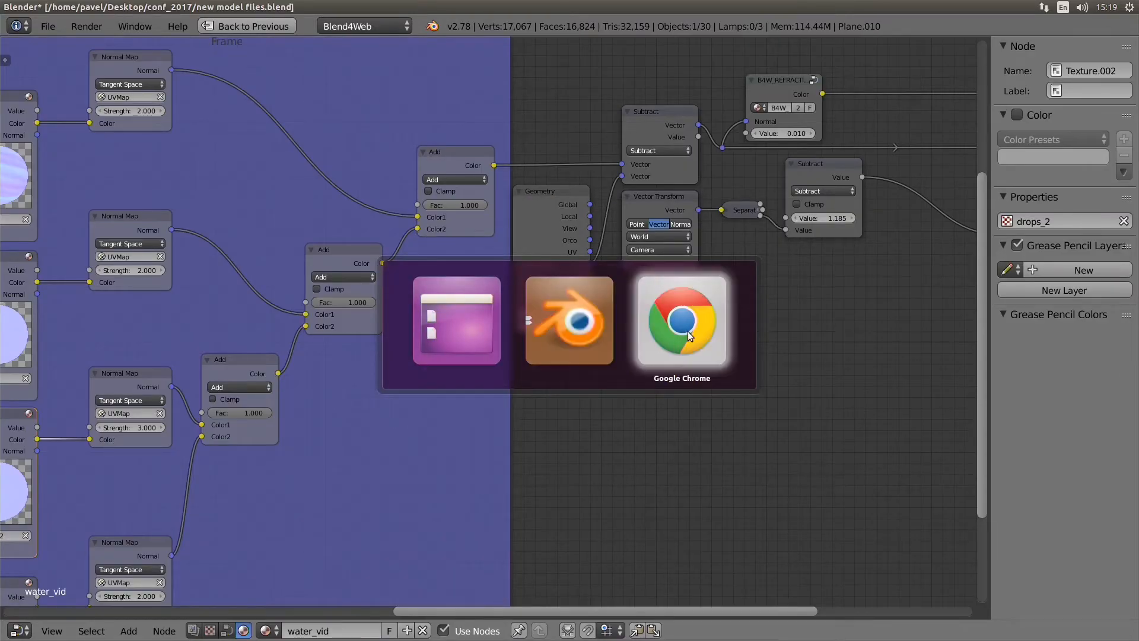
pyautogui.press('super')
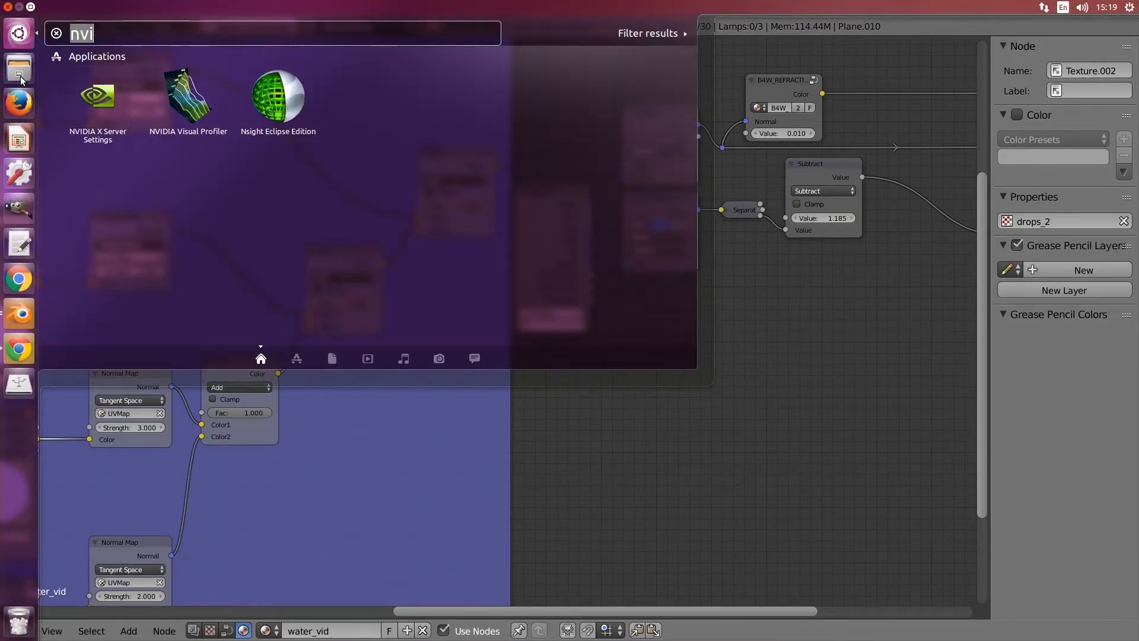
pyautogui.click(19, 141)
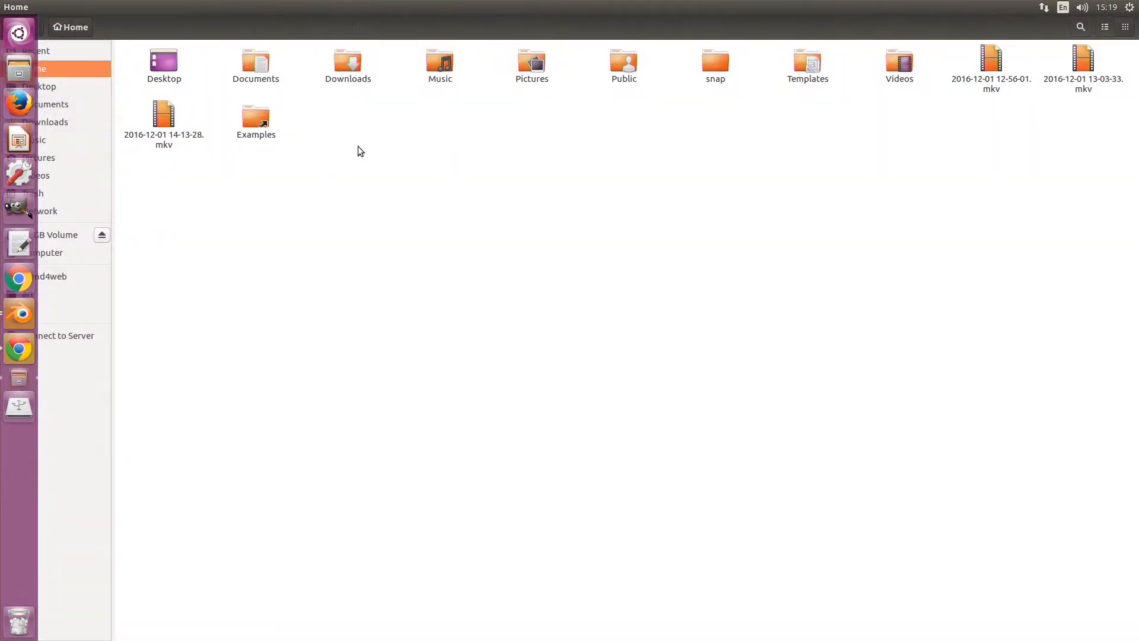
pyautogui.click(53, 154)
pyautogui.click(57, 85)
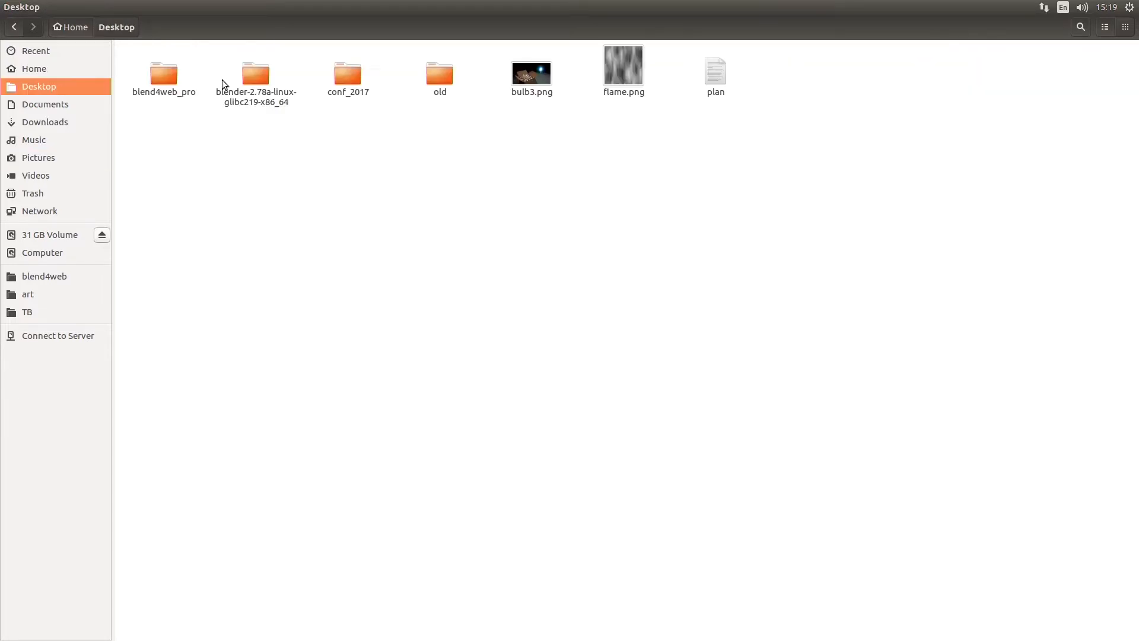
pyautogui.doubleClick(348, 74)
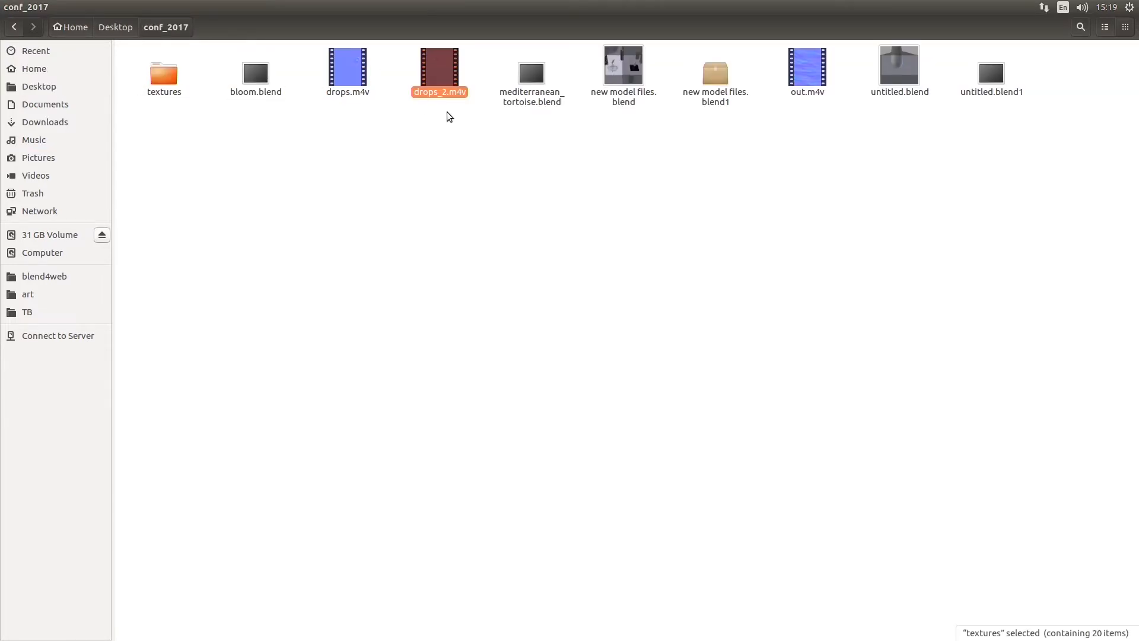
# Play the videos out.m4v and drops_2.m4v in VLC and close the player after each.
pyautogui.press('Return')
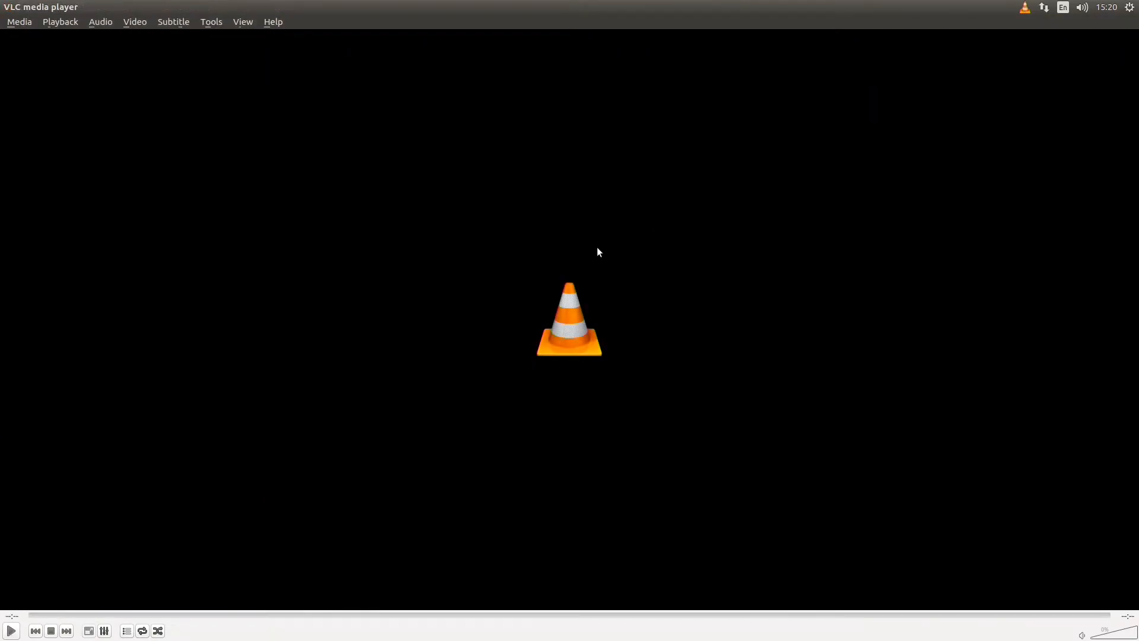
pyautogui.click(12, 631)
pyautogui.hotkey('ctrl', 'q')
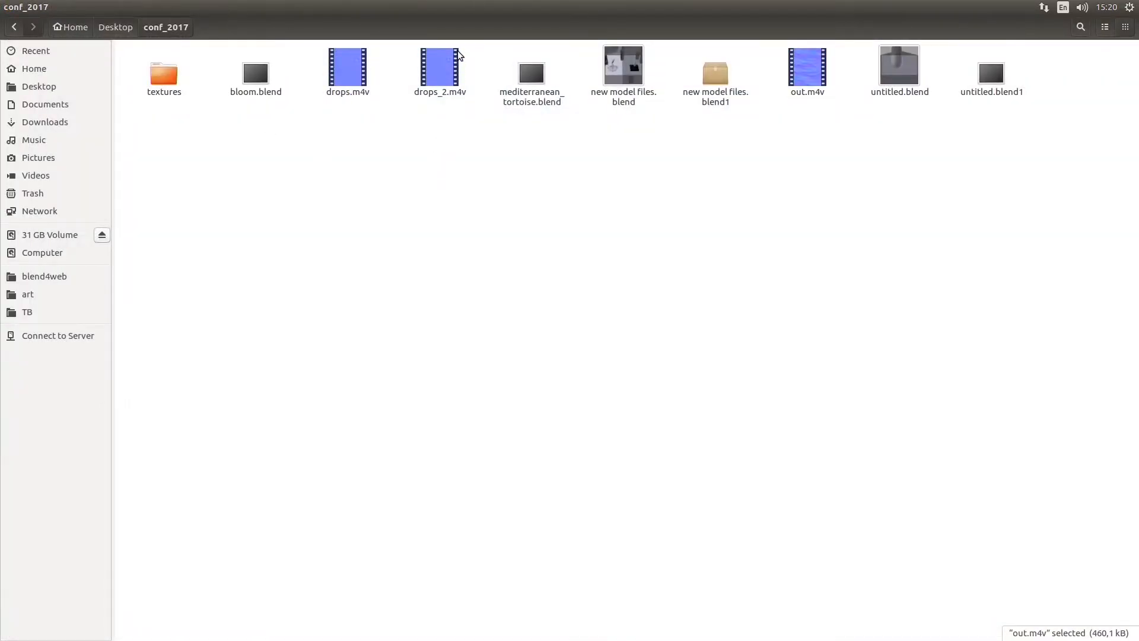
pyautogui.doubleClick(455, 52)
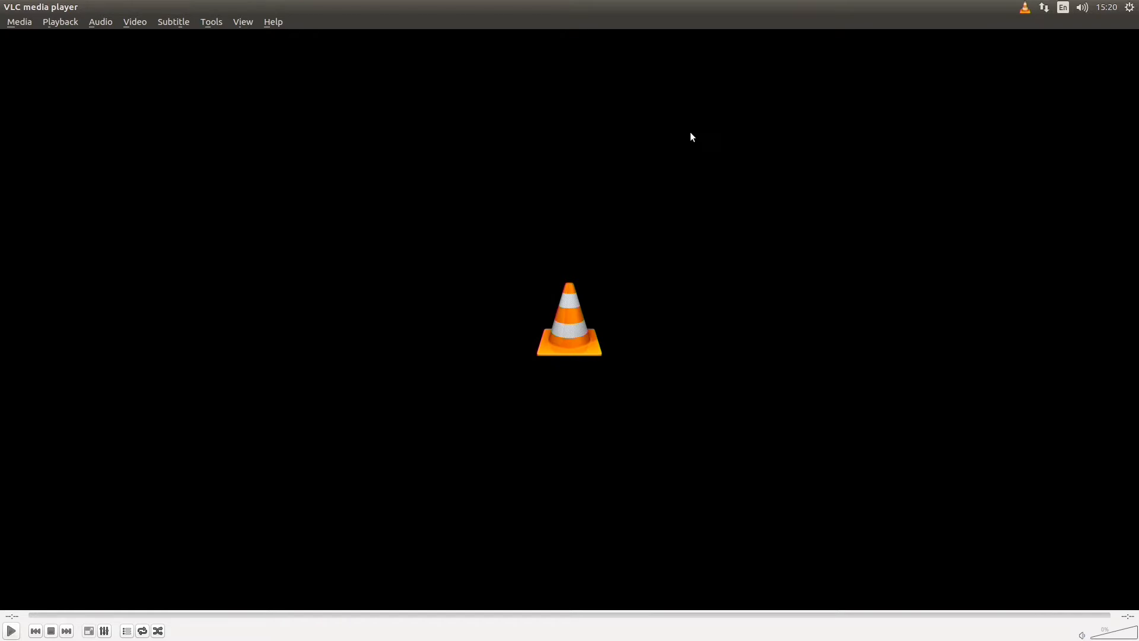
pyautogui.click(16, 632)
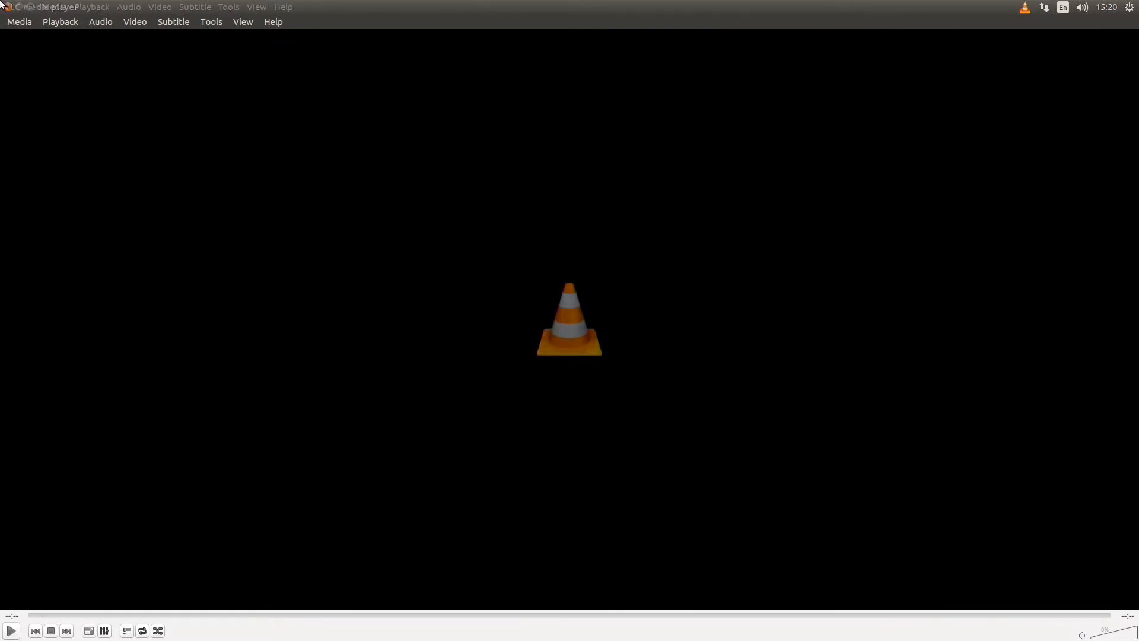
pyautogui.click(2, 3)
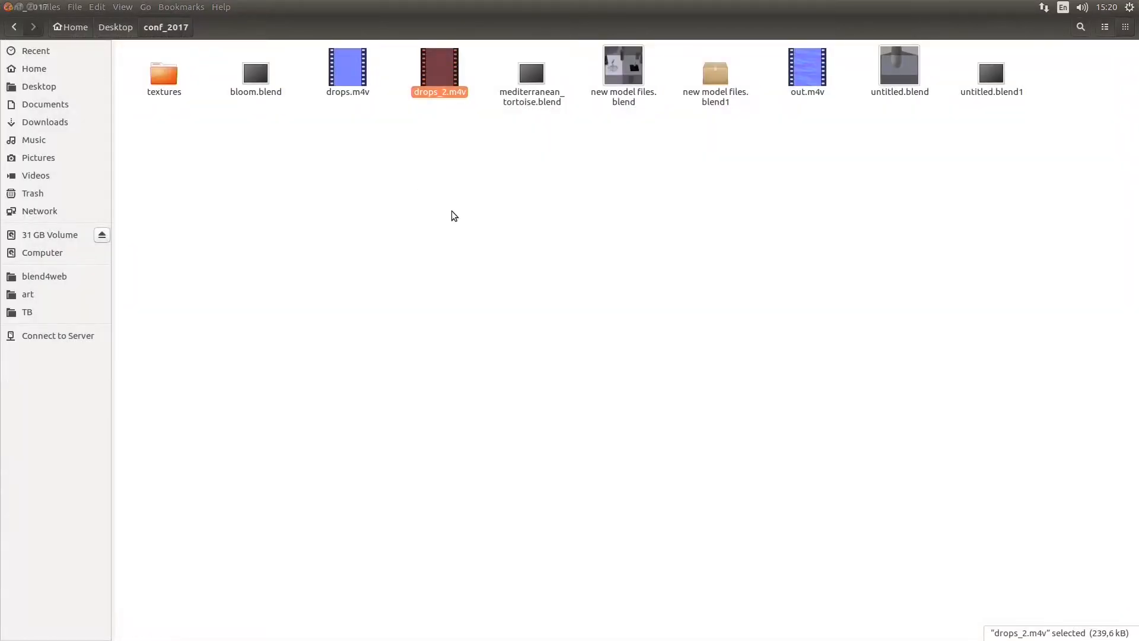
# Return to Blender and examine the water_vid material's node tree, from the normal-map textures to the material output.
pyautogui.hotkey('alt', 'Tab')
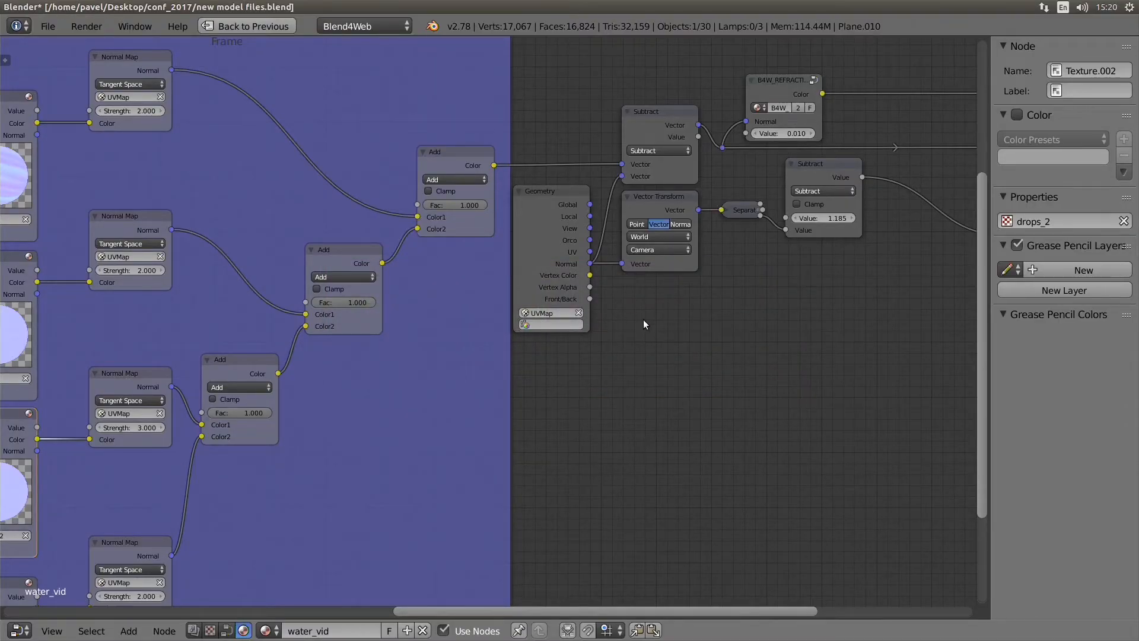
pyautogui.scroll(-9, 673, 320)
pyautogui.moveTo(739, 294); pyautogui.dragTo(529, 341, button='middle')
pyautogui.scroll(4, 415, 314)
pyautogui.moveTo(409, 311); pyautogui.dragTo(673, 321, button='middle')
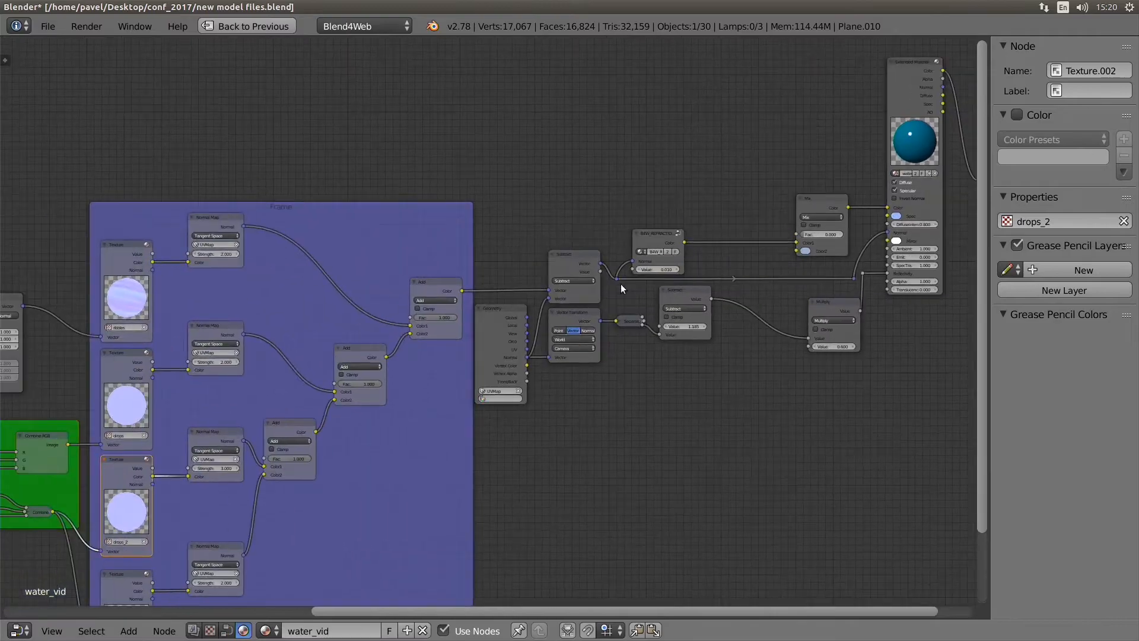
# Show the fountain scene in a maximised 3D view and select the wet ground plane around the fountain.
pyautogui.hotkey('shift', 'space')
pyautogui.hotkey('shift', 'space')
pyautogui.scroll(-5, 603, 394)
pyautogui.moveTo(603, 394); pyautogui.dragTo(593, 501, button='middle')
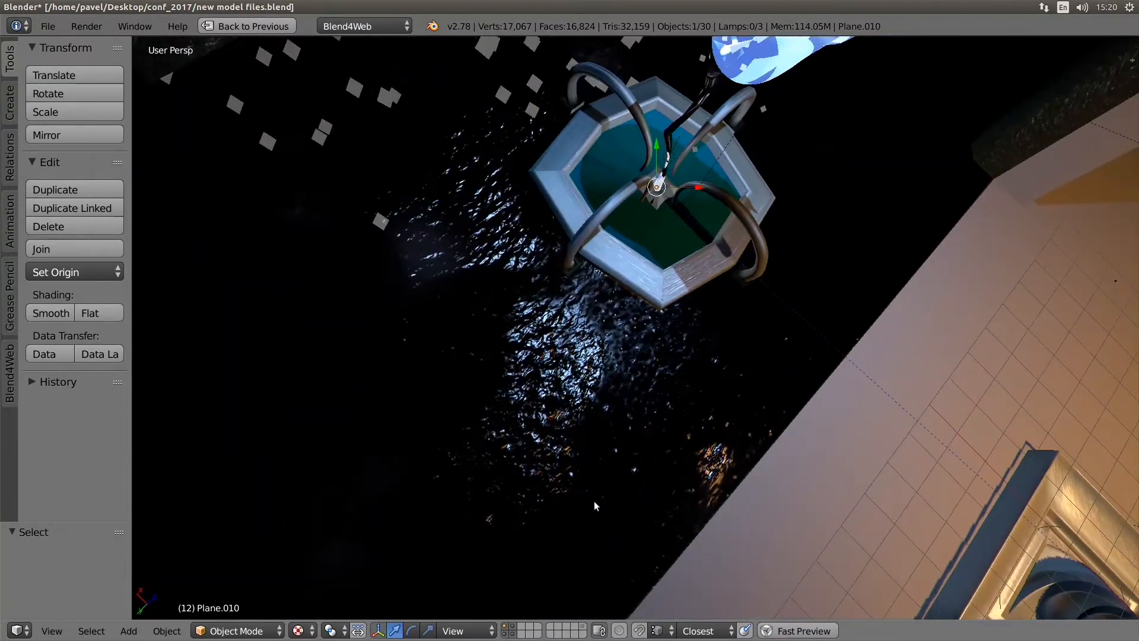
pyautogui.rightClick(546, 331)
# Switch to the Blend4Web Viewer in Google Chrome, examine the fountain from above and select its water surface.
pyautogui.hotkey('alt', 'Tab')
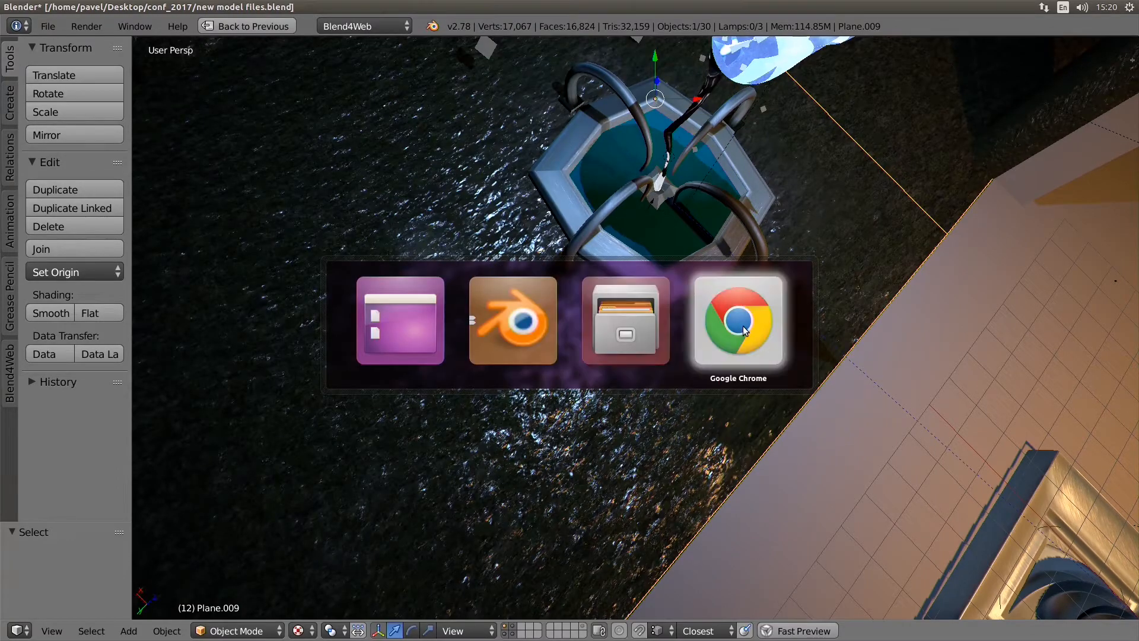
pyautogui.scroll(-6, 392, 268)
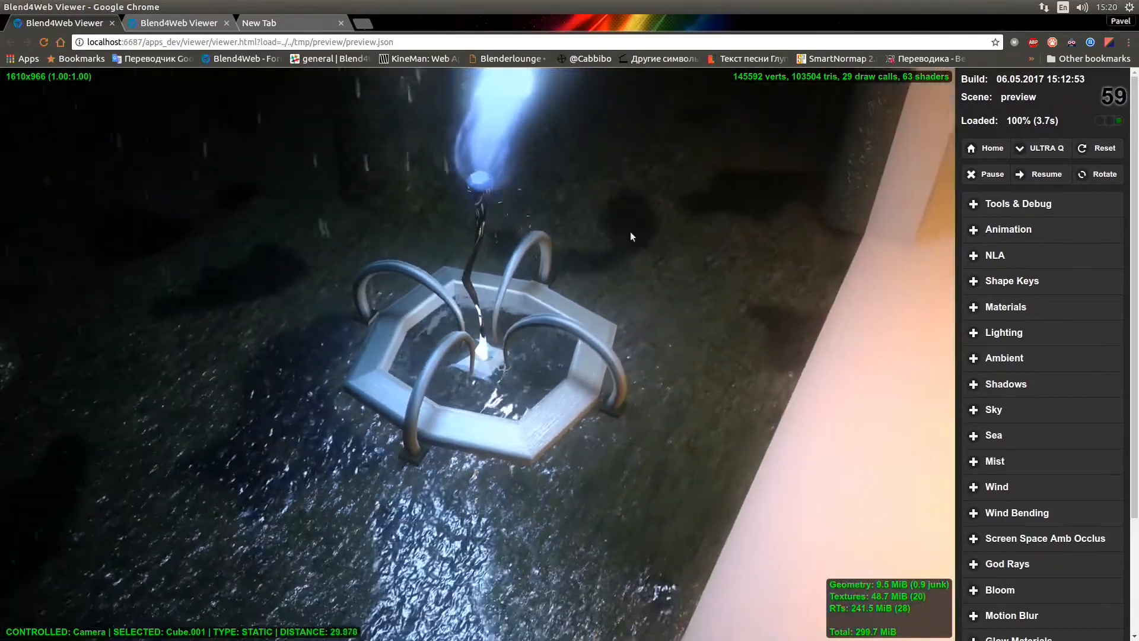
pyautogui.moveTo(630, 231); pyautogui.dragTo(566, 380)
pyautogui.click(531, 393)
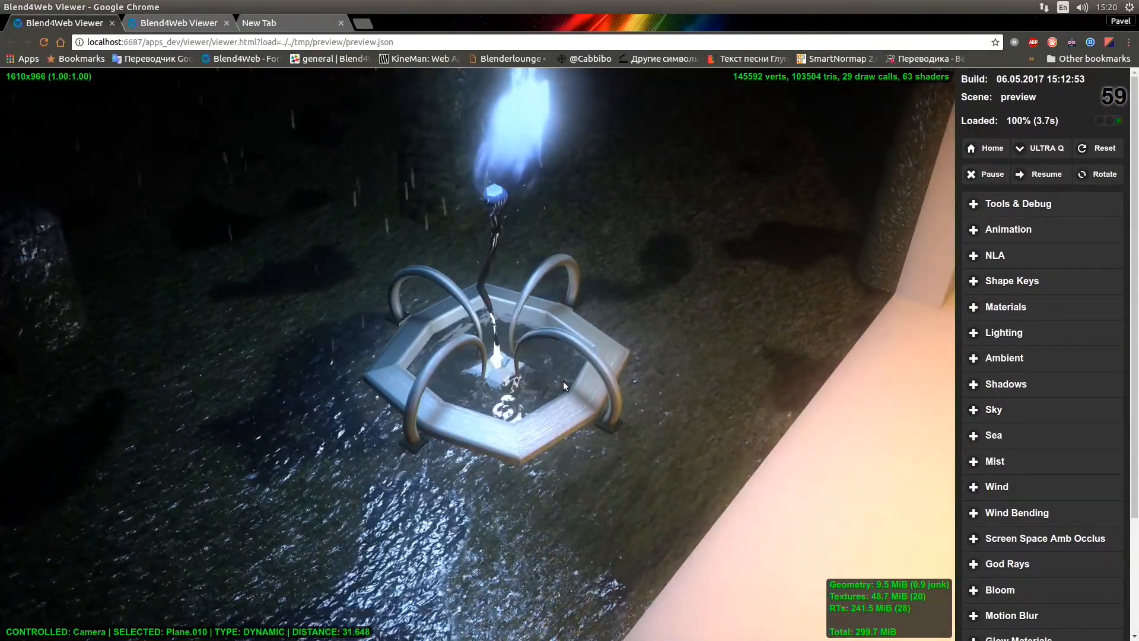
# Examine the fountain and the candle together from above and highlight the viewer's frame-rate counter.
pyautogui.scroll(-4, 564, 381)
pyautogui.click(757, 386)
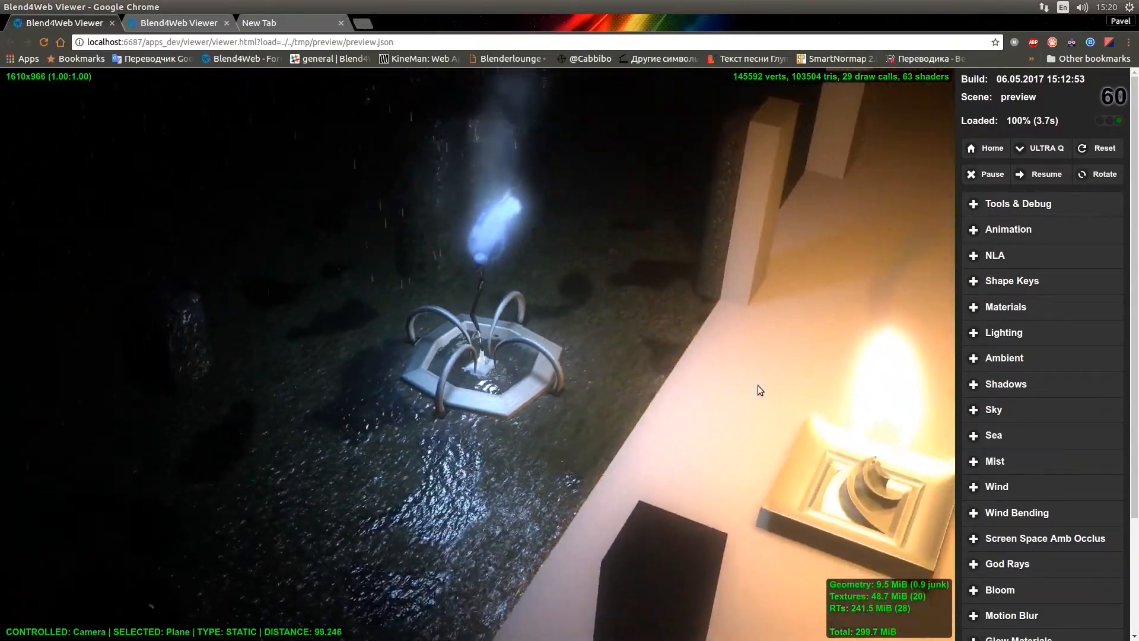
pyautogui.moveTo(758, 386); pyautogui.dragTo(561, 482)
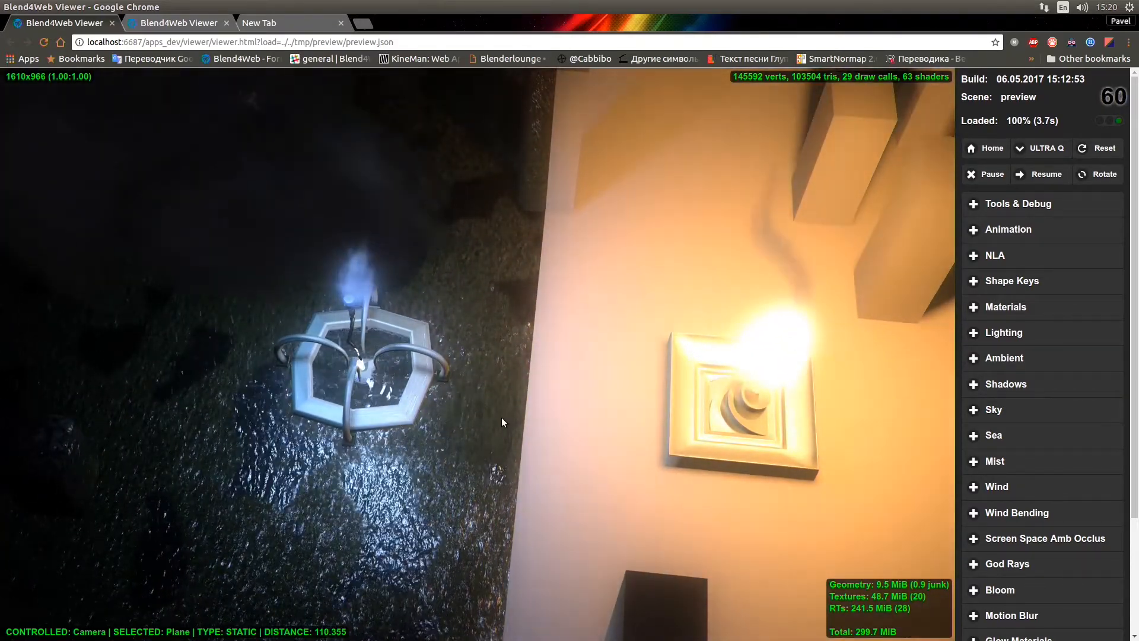
pyautogui.moveTo(534, 425); pyautogui.dragTo(401, 342)
pyautogui.scroll(3, 443, 379)
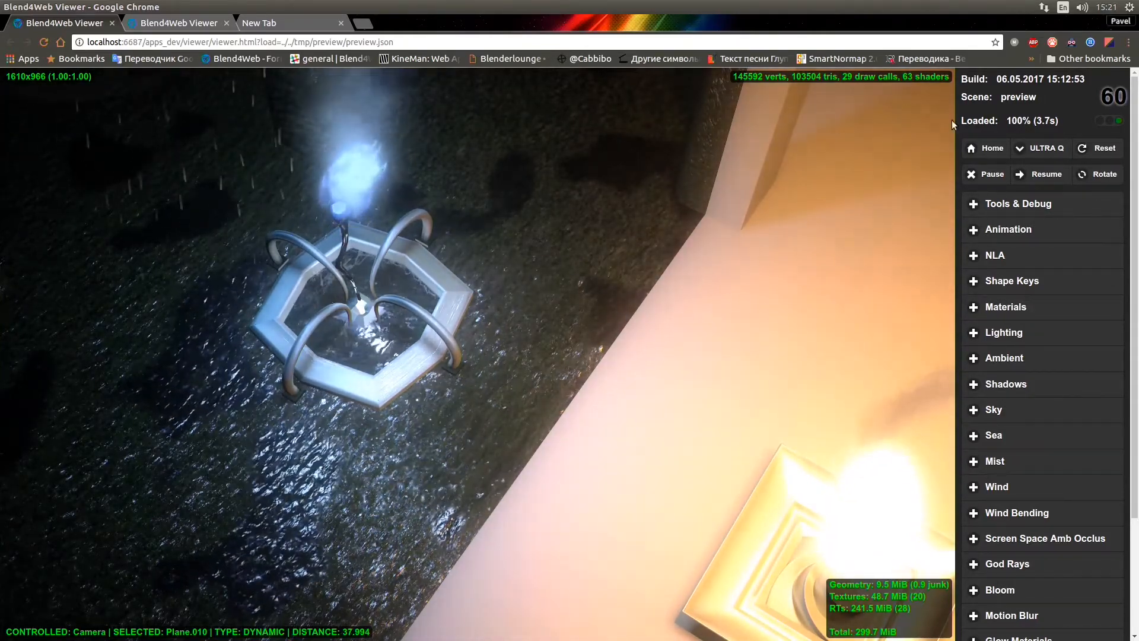
pyautogui.doubleClick(1122, 100)
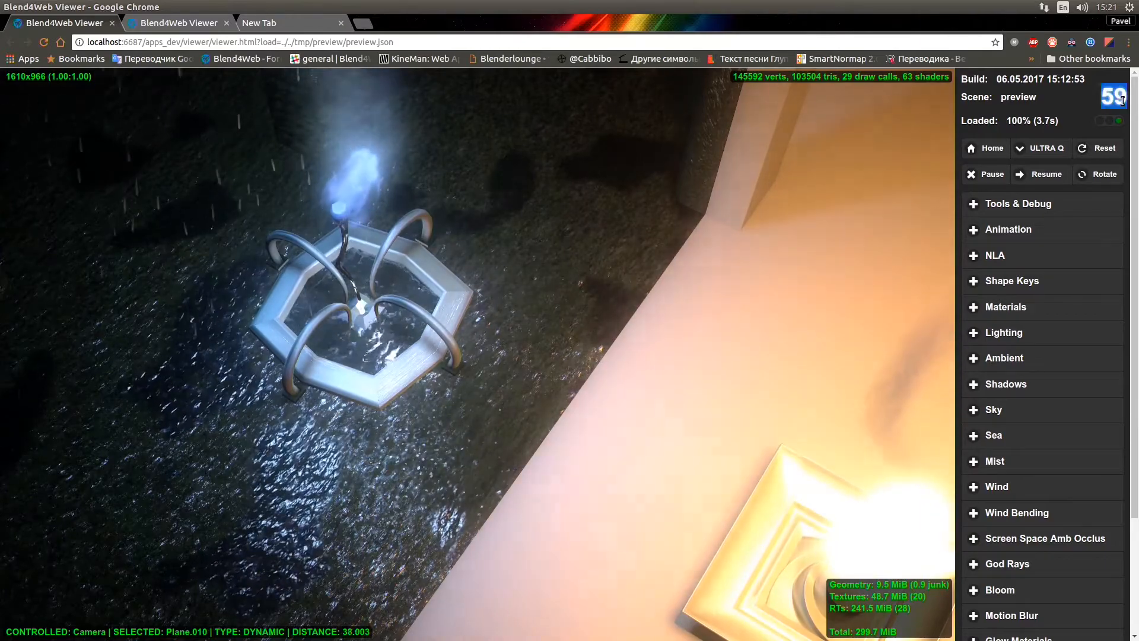
pyautogui.moveTo(659, 236); pyautogui.dragTo(608, 277)
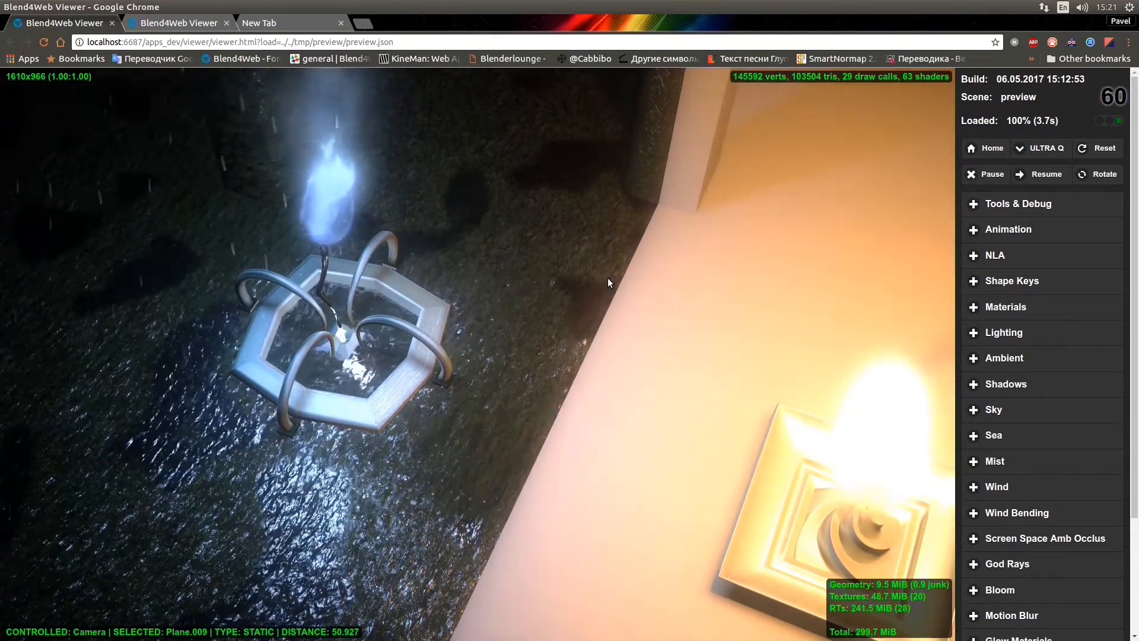
# Examine the water ripples and light reflections on the wet ground around the fountain, from above and up close.
pyautogui.moveTo(607, 277); pyautogui.dragTo(552, 328)
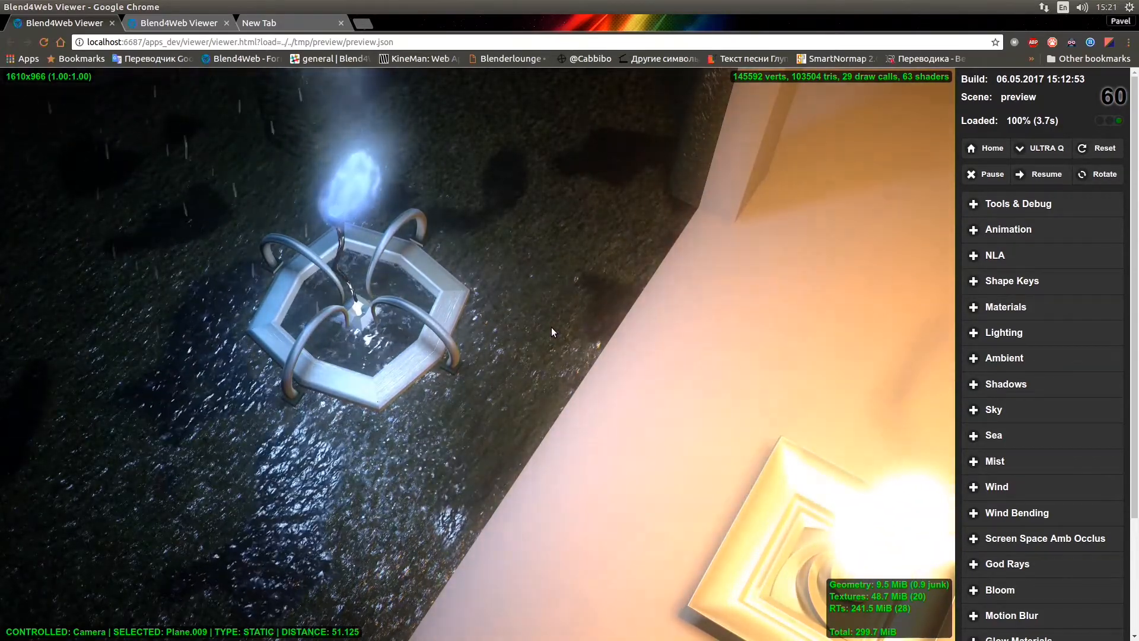
pyautogui.scroll(2, 576, 298)
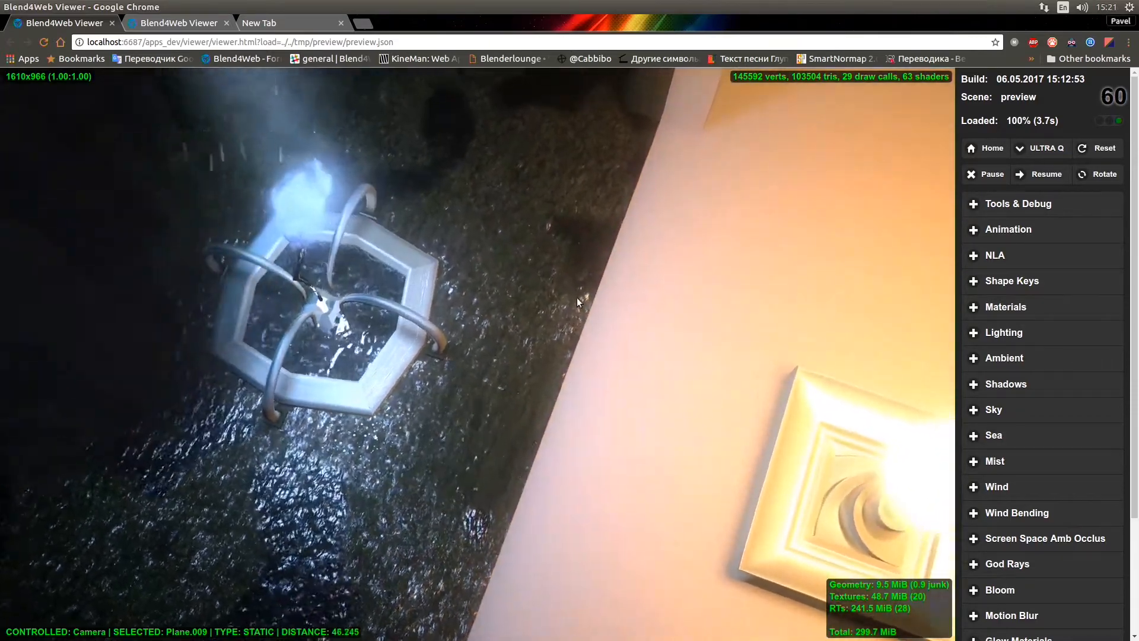
pyautogui.scroll(3, 602, 237)
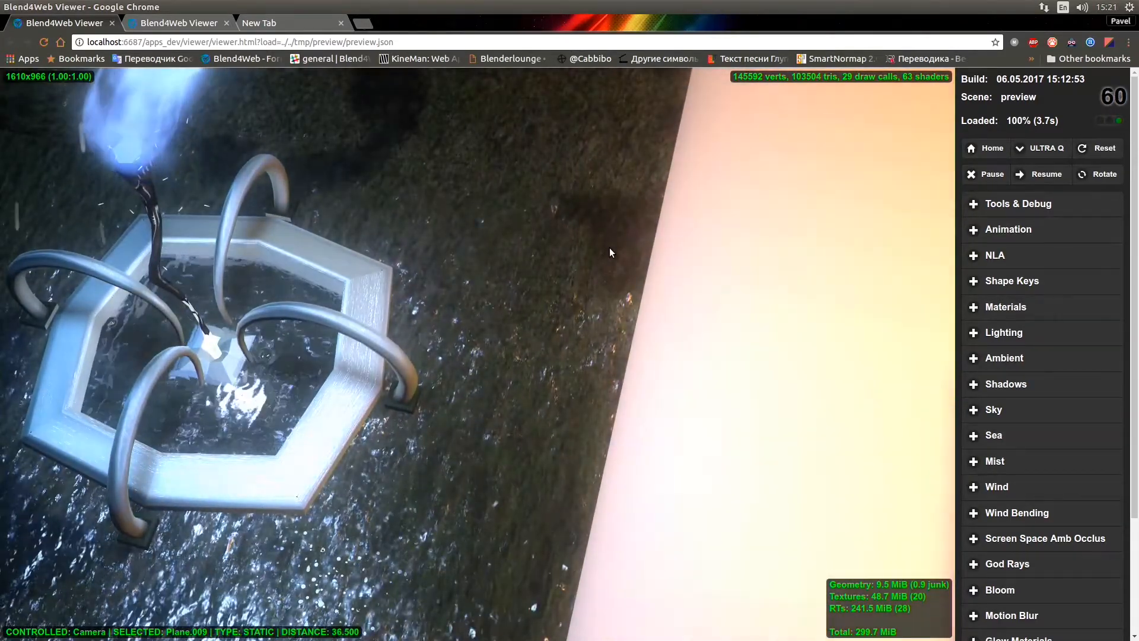
pyautogui.click(797, 328)
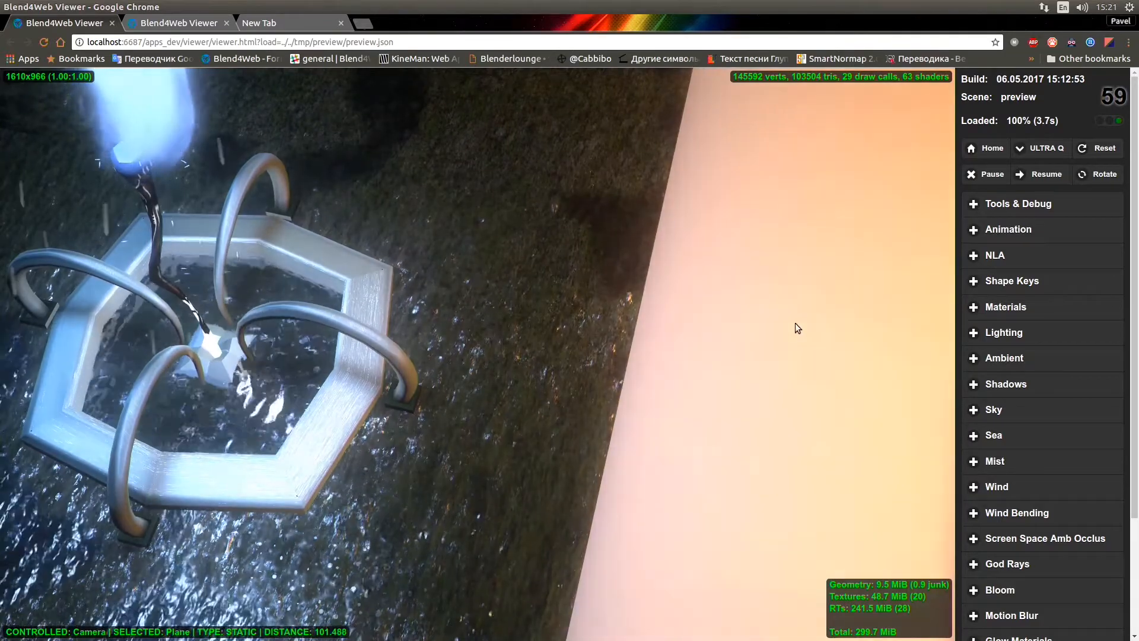
pyautogui.moveTo(797, 328); pyautogui.dragTo(696, 433)
pyautogui.moveTo(617, 351); pyautogui.dragTo(547, 297)
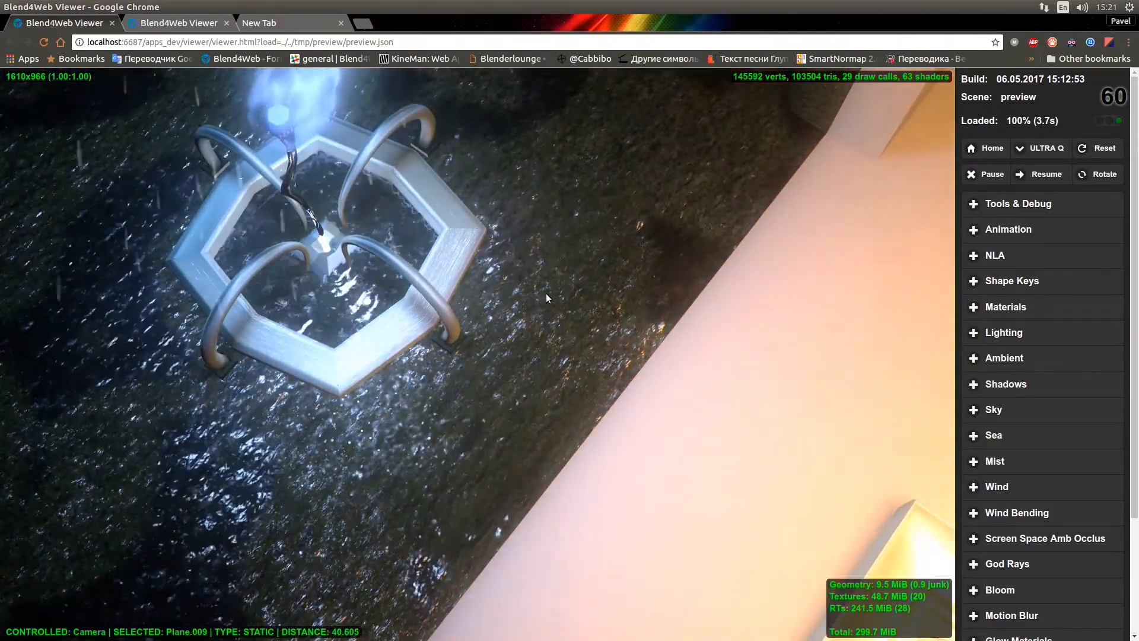
pyautogui.scroll(-5, 461, 308)
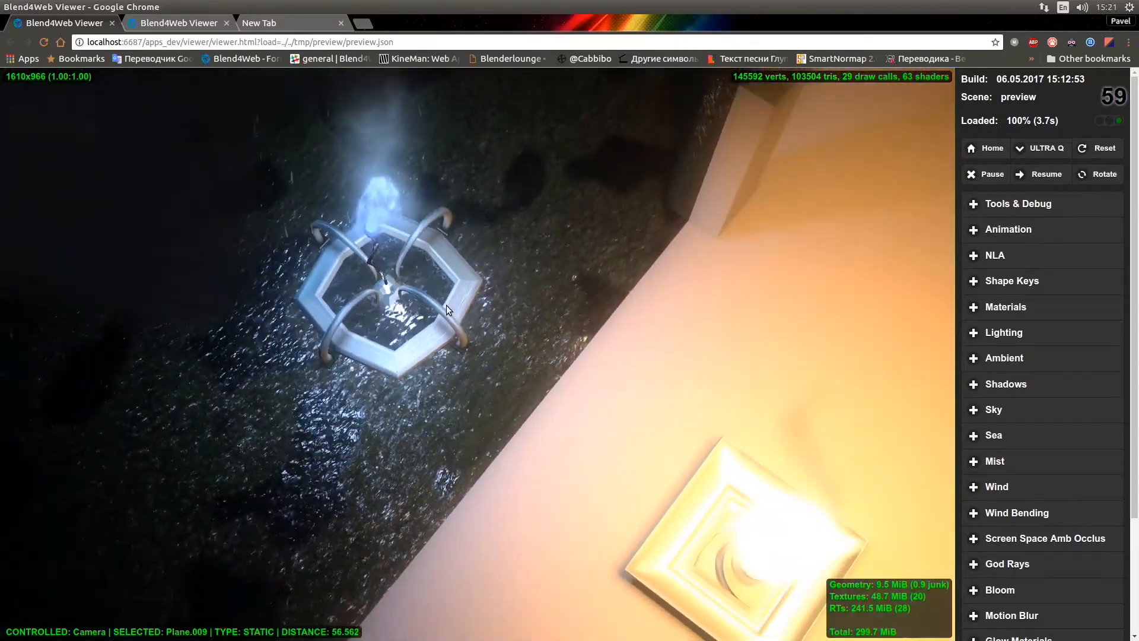
pyautogui.moveTo(446, 305); pyautogui.dragTo(484, 267)
pyautogui.moveTo(411, 307); pyautogui.dragTo(553, 343, button='right')
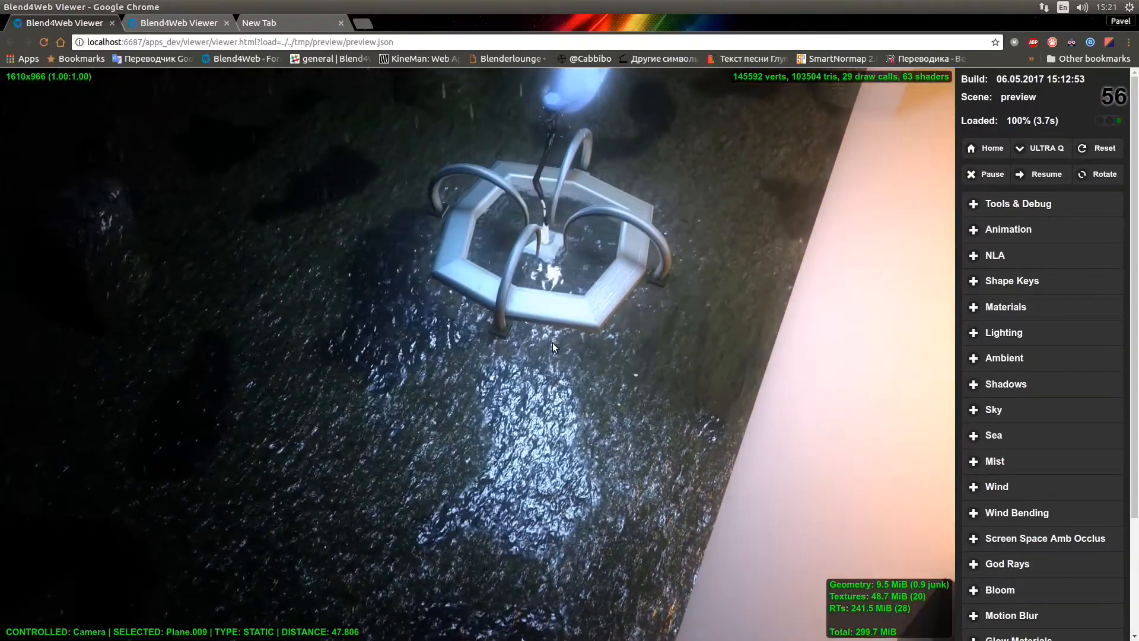
pyautogui.moveTo(553, 343); pyautogui.dragTo(514, 266)
pyautogui.scroll(5, 429, 458)
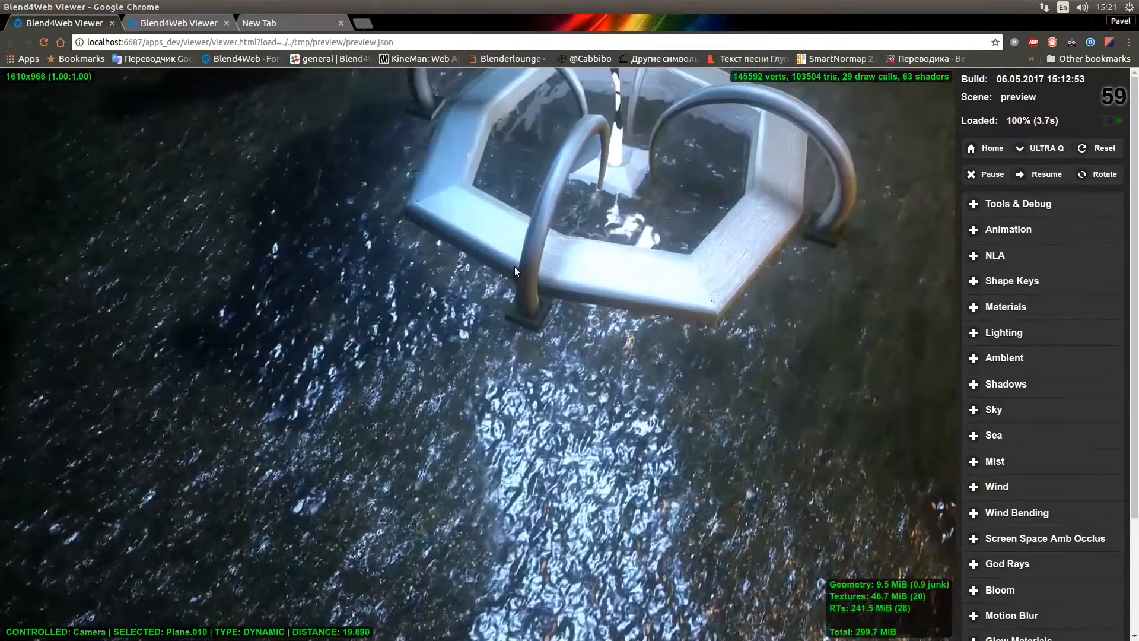
pyautogui.moveTo(237, 184); pyautogui.dragTo(353, 227, button='right')
pyautogui.moveTo(261, 199); pyautogui.dragTo(533, 317)
# Select the fountain's blue flame and examine the pool and the wet ground beneath it.
pyautogui.hotkey('alt', 'Tab')
pyautogui.hotkey('alt', 'Tab')
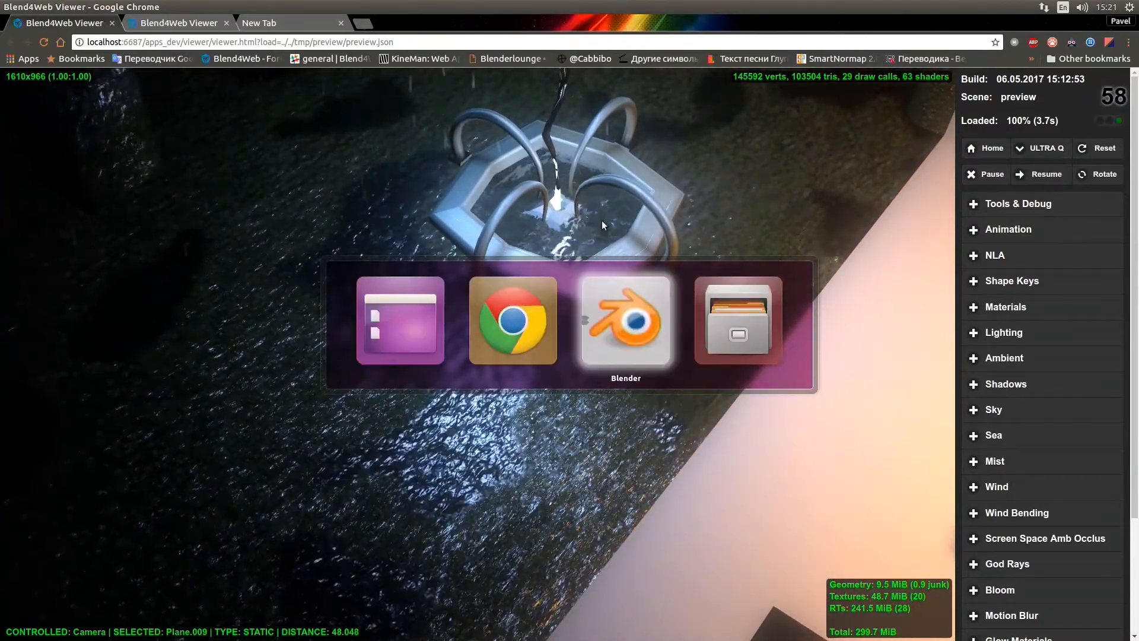
pyautogui.press('Escape')
pyautogui.scroll(-3, 499, 205)
pyautogui.moveTo(504, 199); pyautogui.dragTo(538, 112)
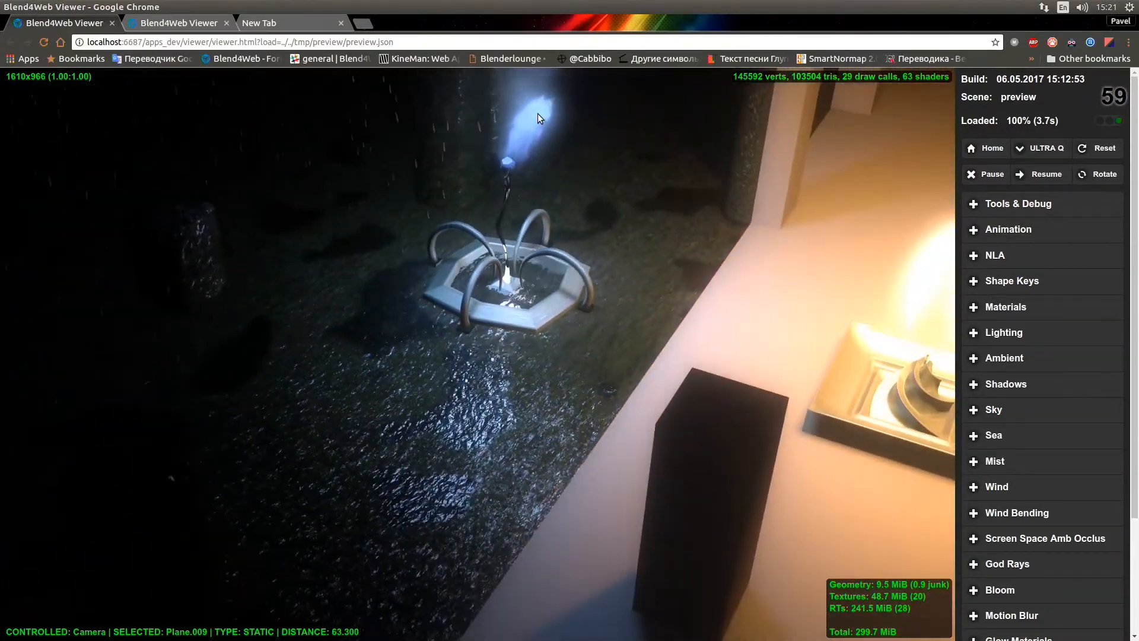
pyautogui.click(538, 113)
pyautogui.scroll(1, 532, 308)
pyautogui.scroll(5, 531, 308)
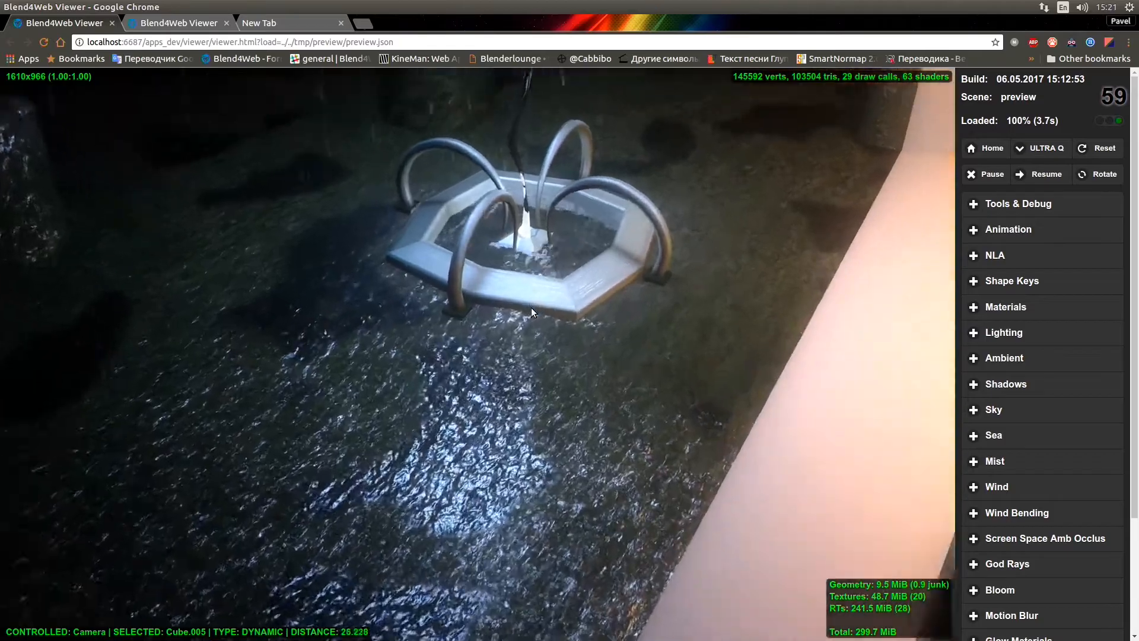
pyautogui.moveTo(514, 374); pyautogui.dragTo(468, 370)
pyautogui.scroll(-5, 572, 376)
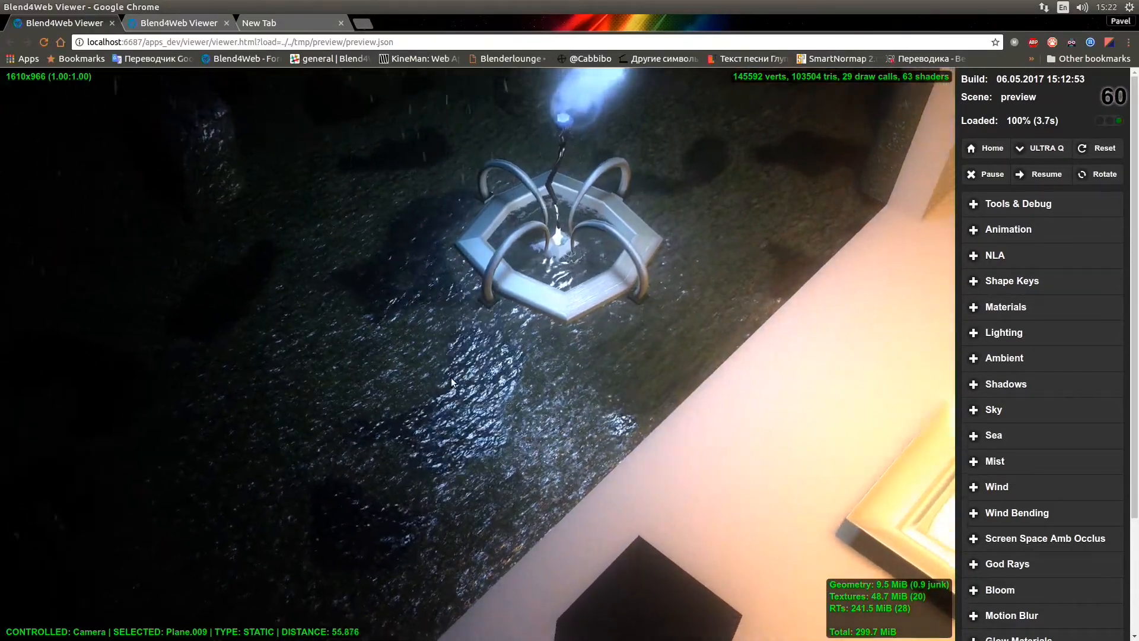
# Examine the blue and orange flames side by side and the rain over the fountain from a low angle.
pyautogui.scroll(-5, 445, 387)
pyautogui.moveTo(444, 389); pyautogui.dragTo(560, 255)
pyautogui.moveTo(560, 255); pyautogui.dragTo(404, 358, button='middle')
pyautogui.moveTo(403, 357); pyautogui.dragTo(546, 205)
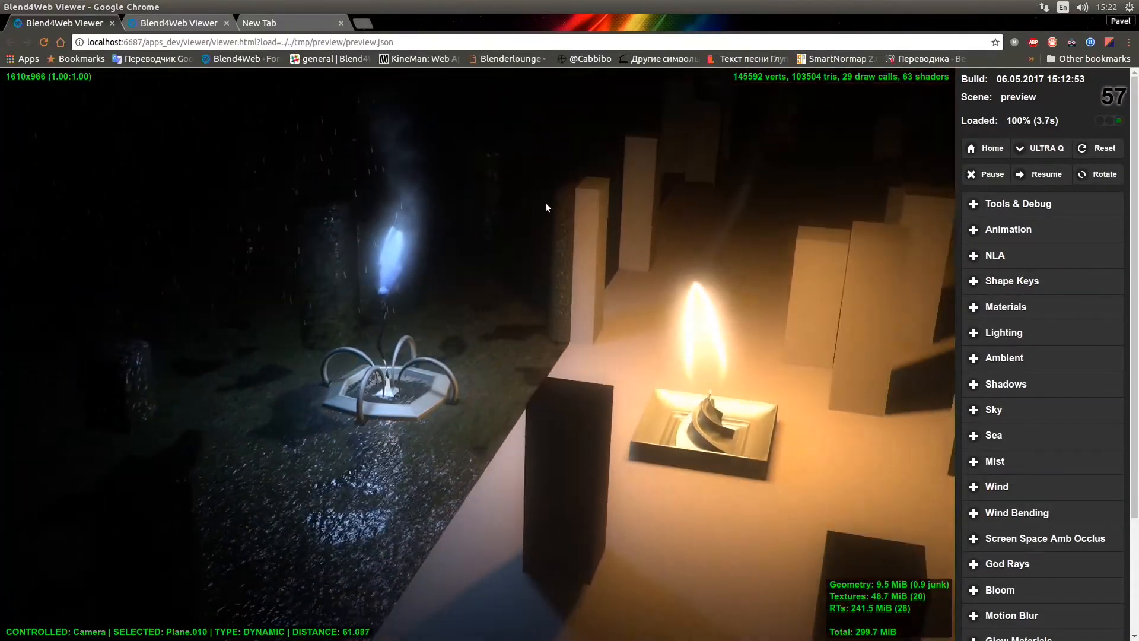
pyautogui.moveTo(451, 226); pyautogui.dragTo(376, 287, button='middle')
pyautogui.moveTo(376, 287); pyautogui.dragTo(447, 248)
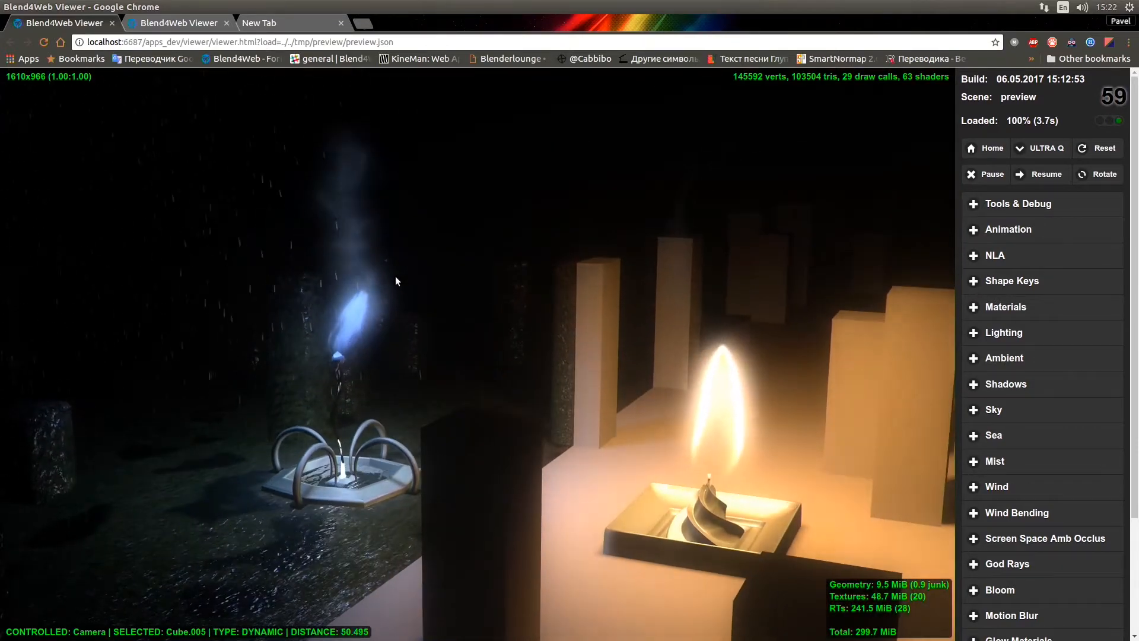
pyautogui.hotkey('alt', 'Tab')
pyautogui.hotkey('alt', 'Tab')
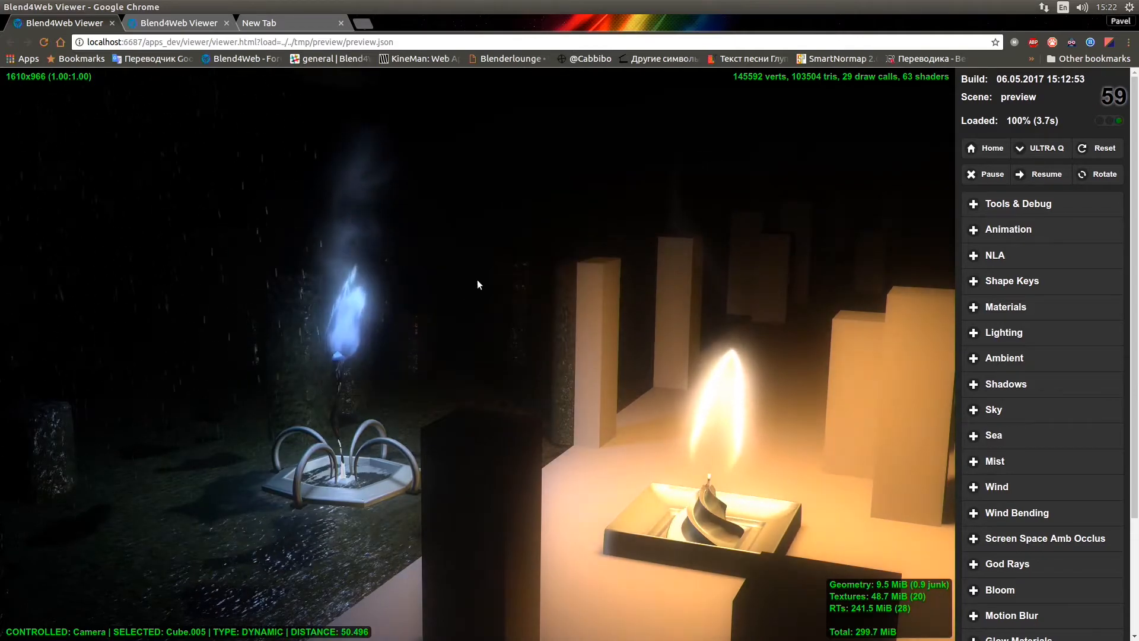
pyautogui.moveTo(477, 280); pyautogui.dragTo(545, 355)
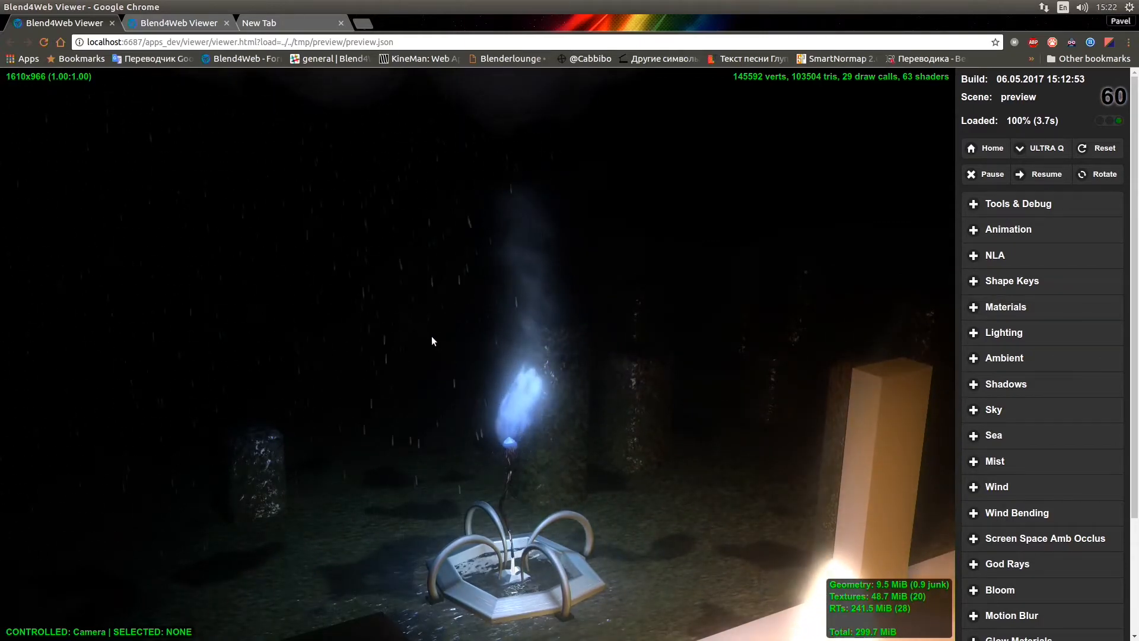
pyautogui.moveTo(437, 331); pyautogui.dragTo(82, 302)
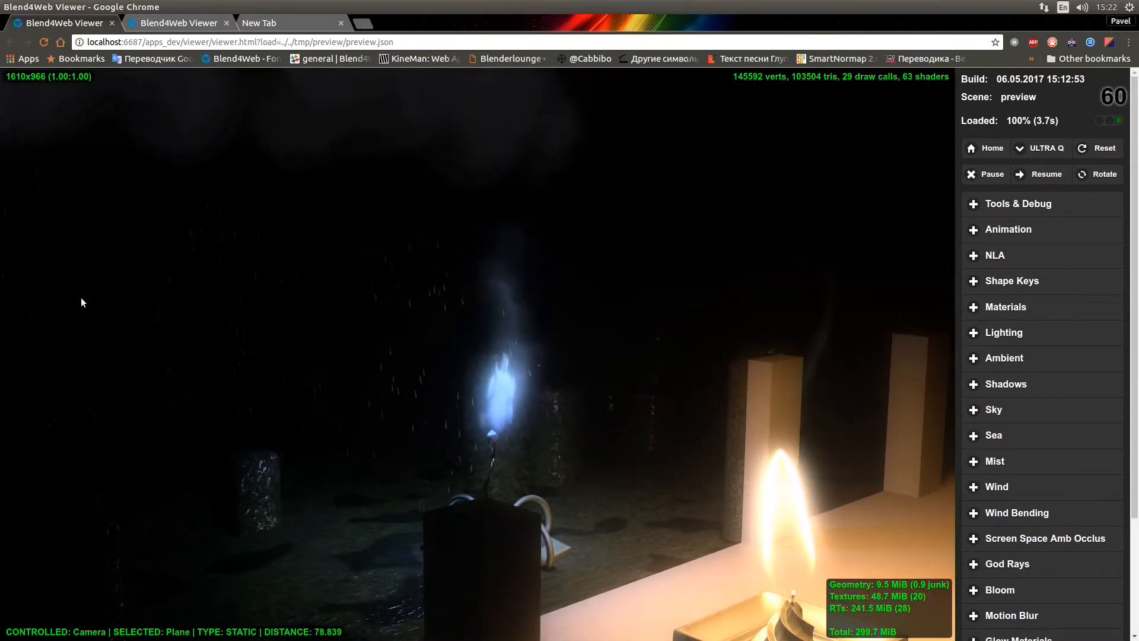
# Switch to Blender, select the rain emitter plane above the fountain and show the scene in wireframe within the full editor layout.
pyautogui.hotkey('alt', 'Tab')
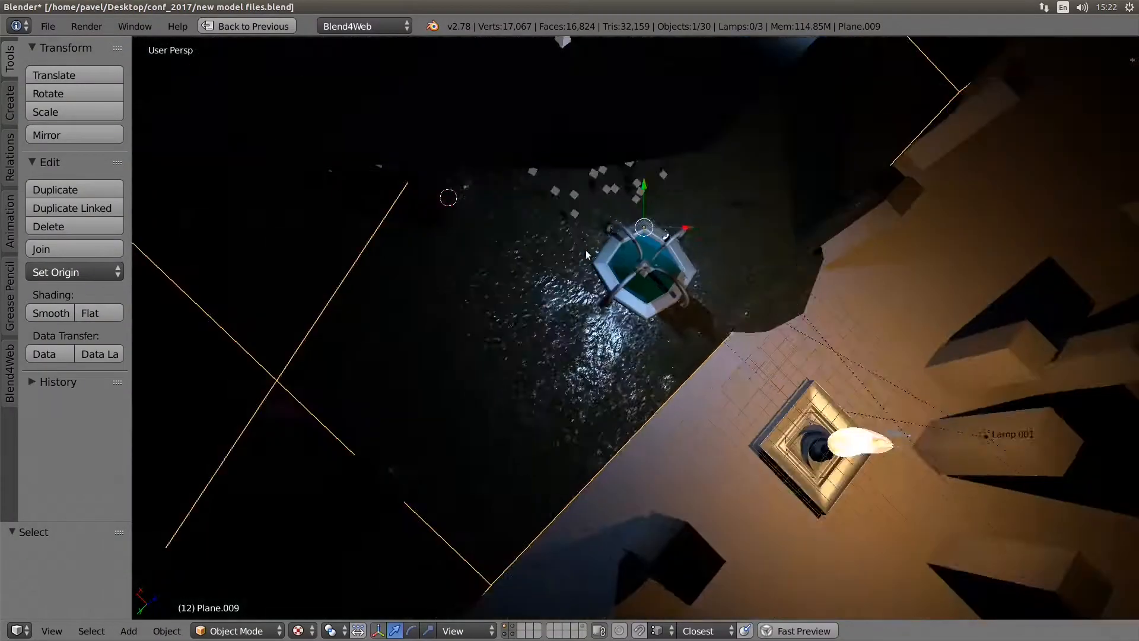
pyautogui.moveTo(586, 255); pyautogui.dragTo(410, 213, button='middle')
pyautogui.rightClick(656, 140)
pyautogui.rightClick(657, 140)
pyautogui.moveTo(657, 140); pyautogui.dragTo(459, 159, button='middle')
pyautogui.press('z')
pyautogui.hotkey('shift', 'space')
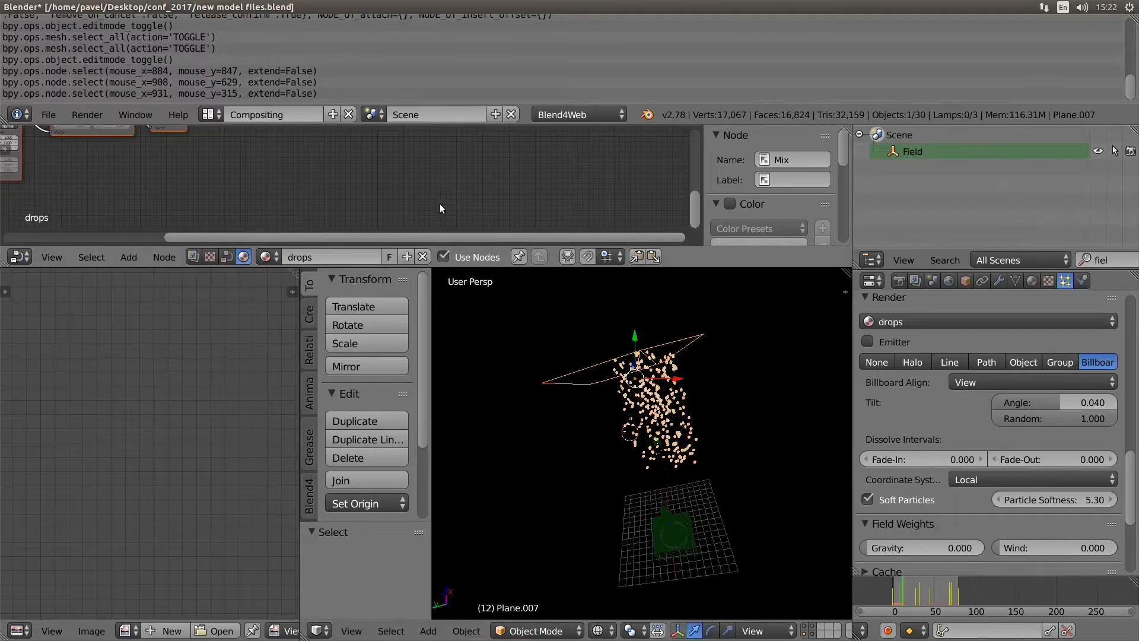
# Maximise the drops material's node tree and move its Output node about 112 units along X, away from the Multiply node.
pyautogui.hotkey('shift', 'space')
pyautogui.scroll(-5, 442, 212)
pyautogui.press('a')
pyautogui.moveTo(448, 226); pyautogui.dragTo(464, 268, button='middle')
pyautogui.scroll(9, 465, 266)
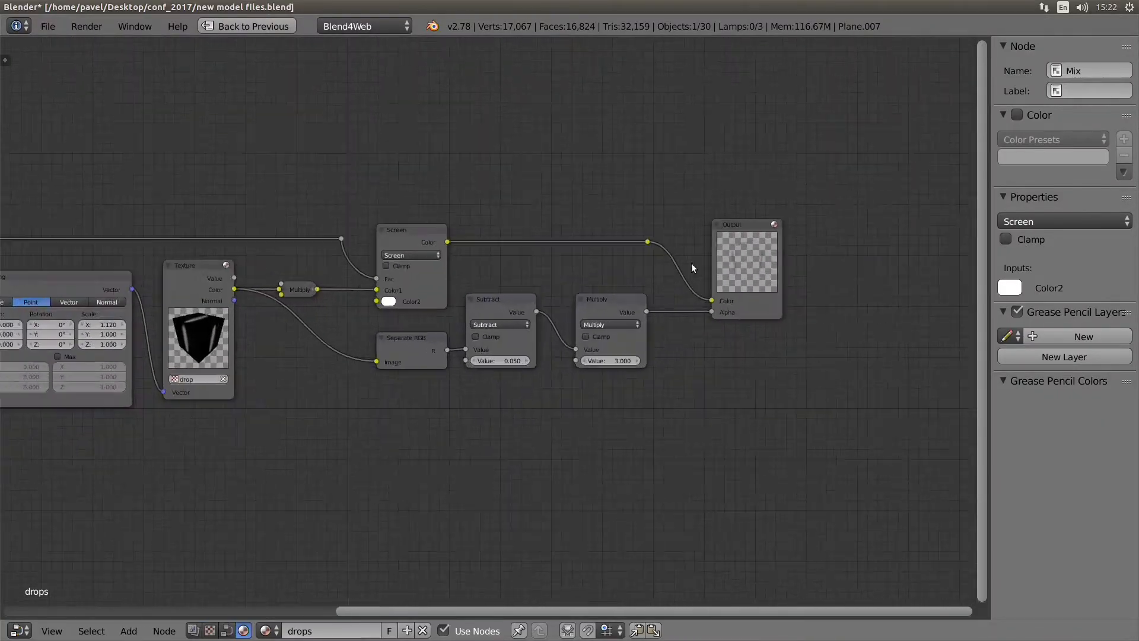
pyautogui.rightClick(729, 272)
pyautogui.moveTo(727, 268); pyautogui.dragTo(768, 263, button='right')
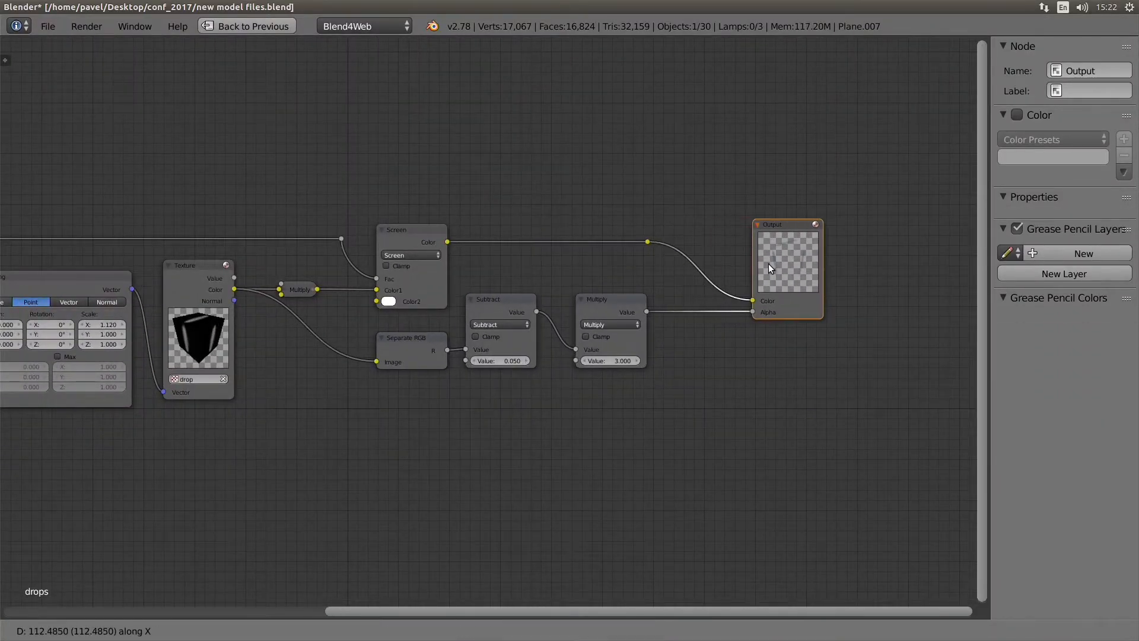
pyautogui.press('a')
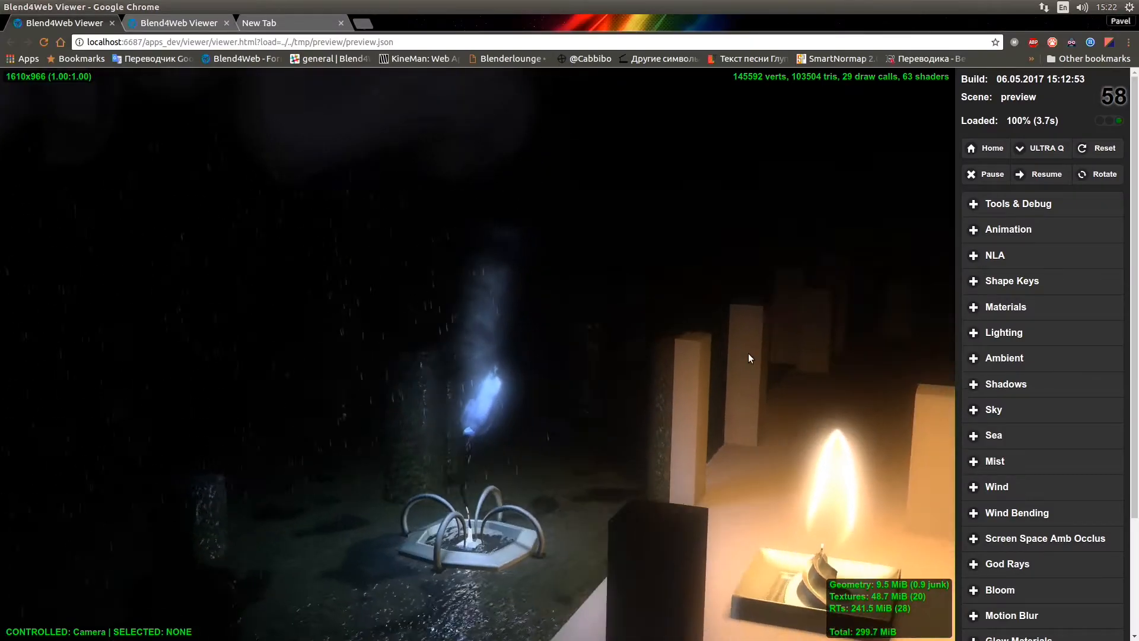
# Switch to the Blend4Web Viewer in Google Chrome and examine the falling raindrops around both flames.
pyautogui.moveTo(647, 370); pyautogui.dragTo(520, 355)
pyautogui.moveTo(433, 337); pyautogui.dragTo(539, 202)
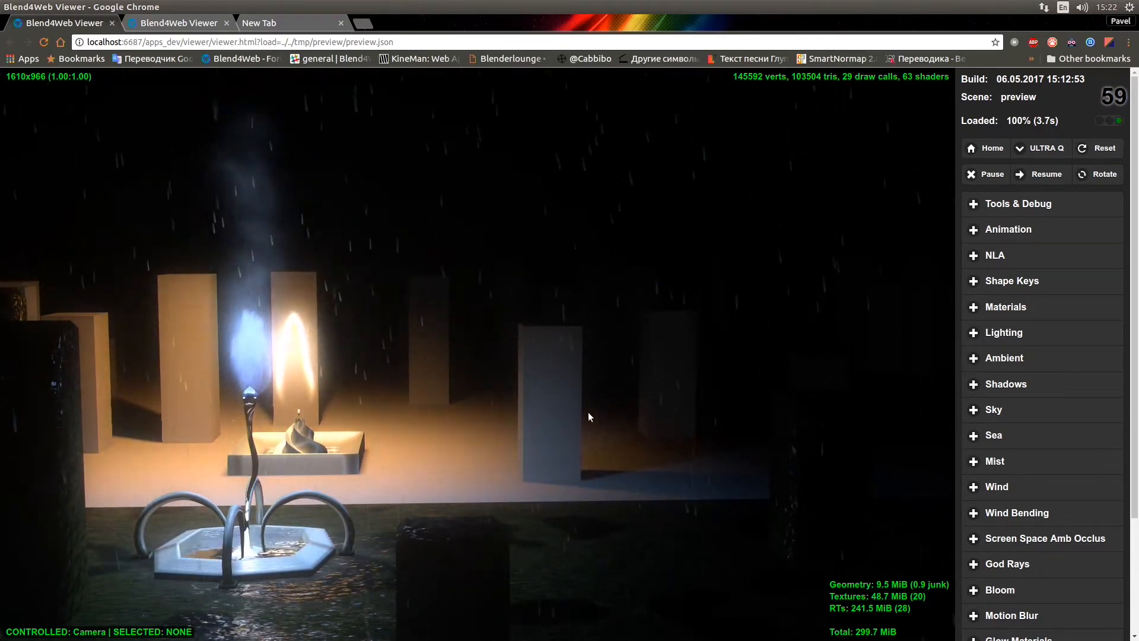
pyautogui.moveTo(735, 444); pyautogui.dragTo(629, 358)
# Return to Blender, examine the drops material's node tree and show the raindrop particles in a maximised 3D view with nothing selected.
pyautogui.hotkey('alt', 'Tab')
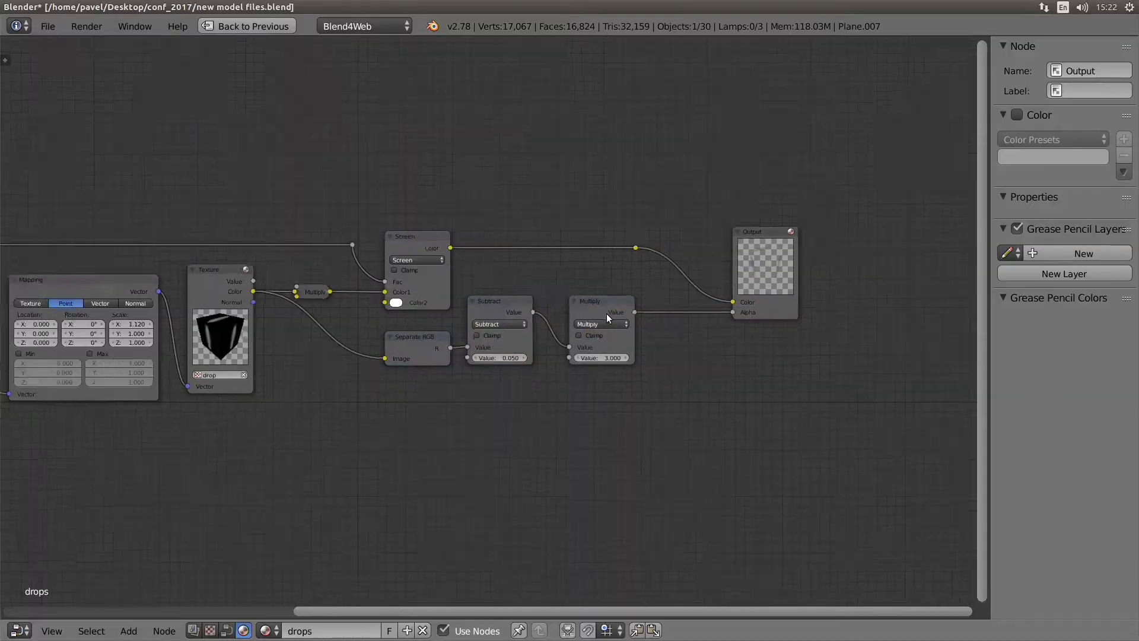
pyautogui.moveTo(323, 265); pyautogui.dragTo(531, 301, button='middle')
pyautogui.scroll(5, 531, 302)
pyautogui.press('a')
pyautogui.hotkey('shift', 'space')
pyautogui.hotkey('shift', 'space')
pyautogui.press('a')
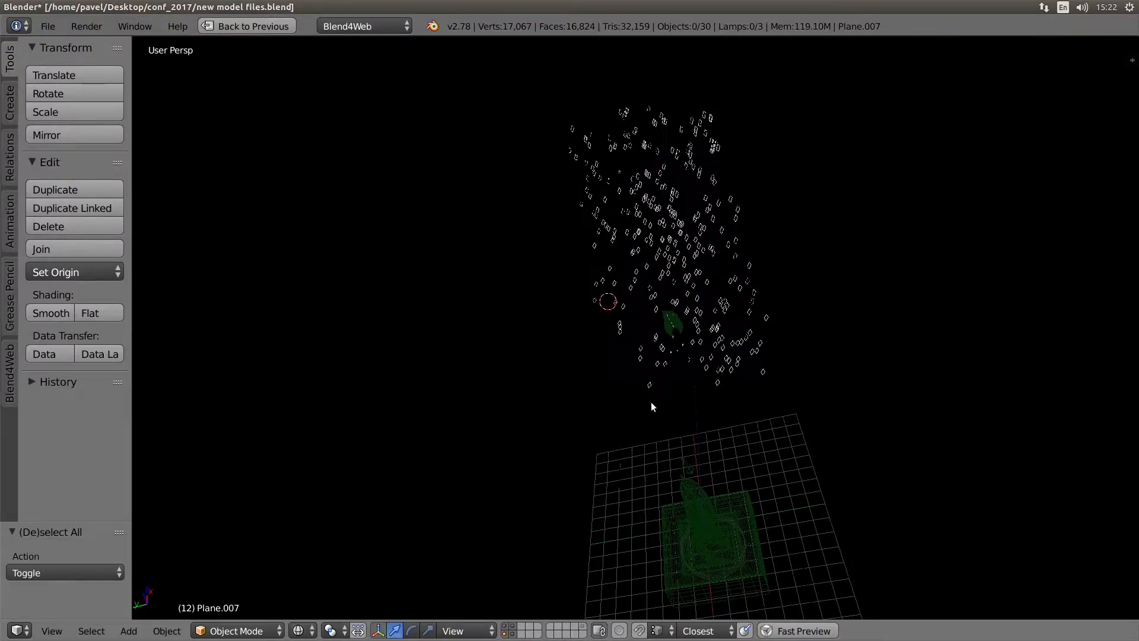
# Reselect the rain emitter plane and show its object properties and the settings of its drops material.
pyautogui.hotkey('shift', 'space')
pyautogui.rightClick(655, 390)
pyautogui.rightClick(654, 391)
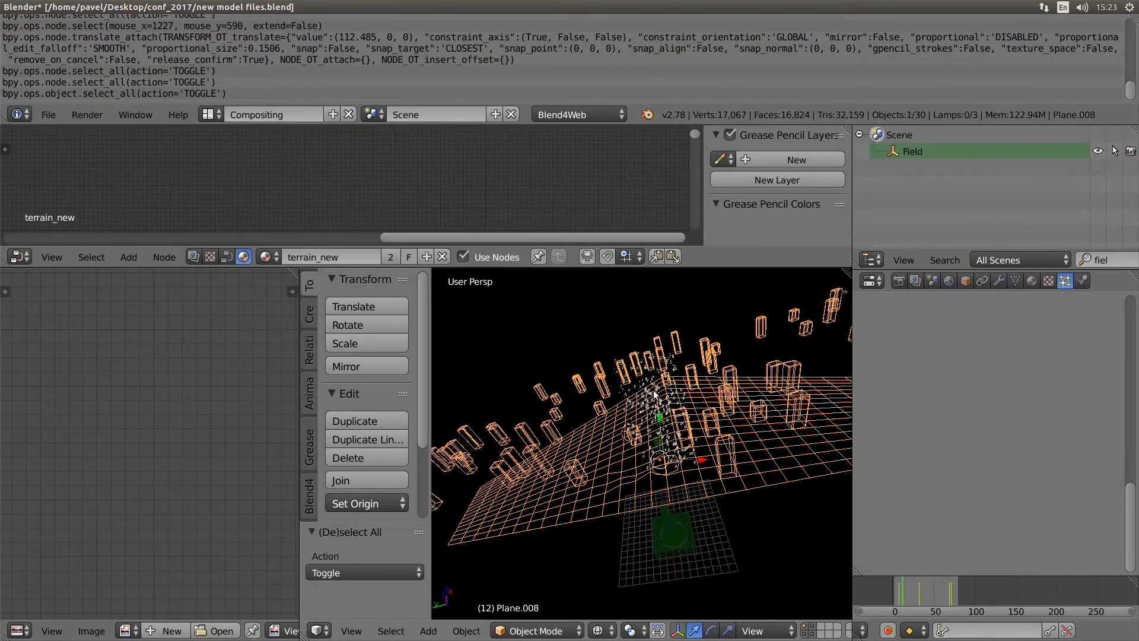
pyautogui.rightClick(665, 413)
pyautogui.hotkey('shift', 'h')
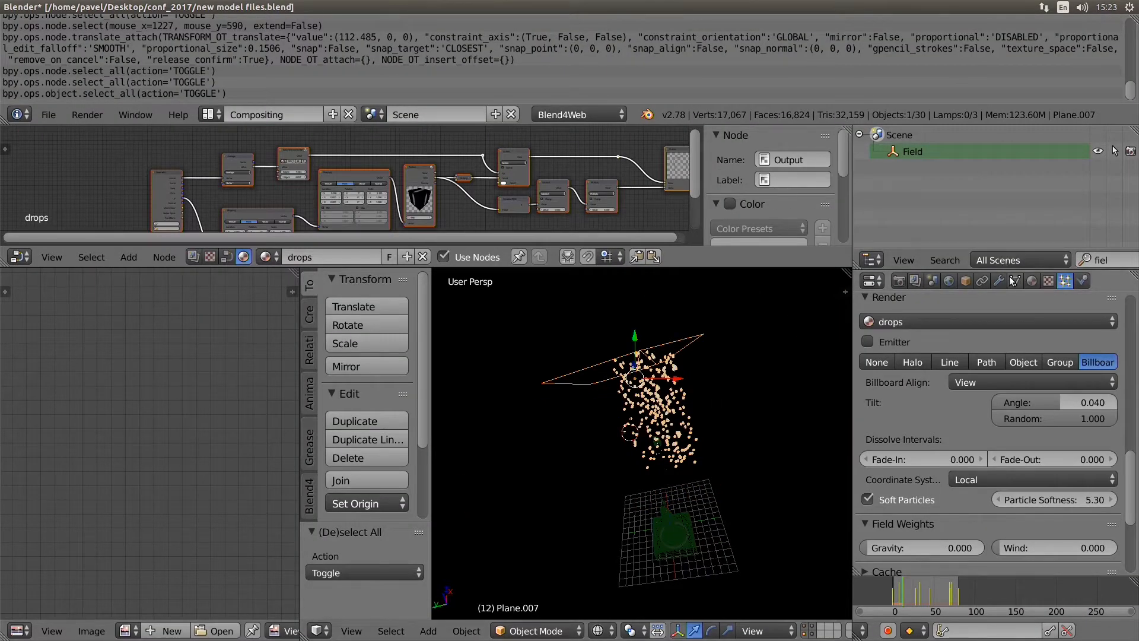
pyautogui.click(965, 281)
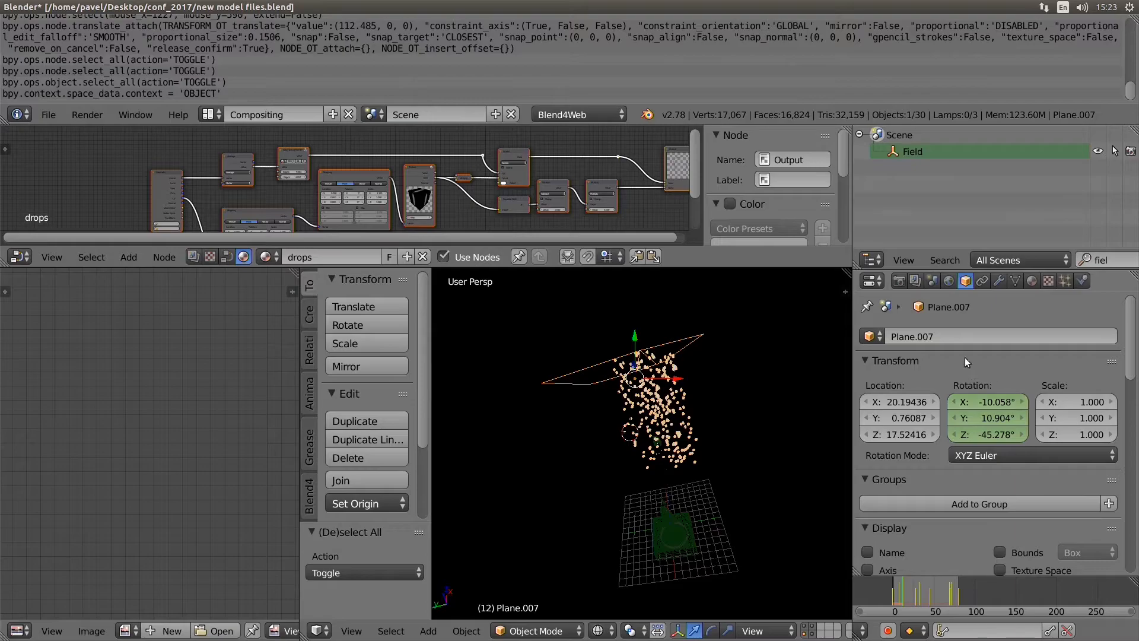
pyautogui.click(1033, 280)
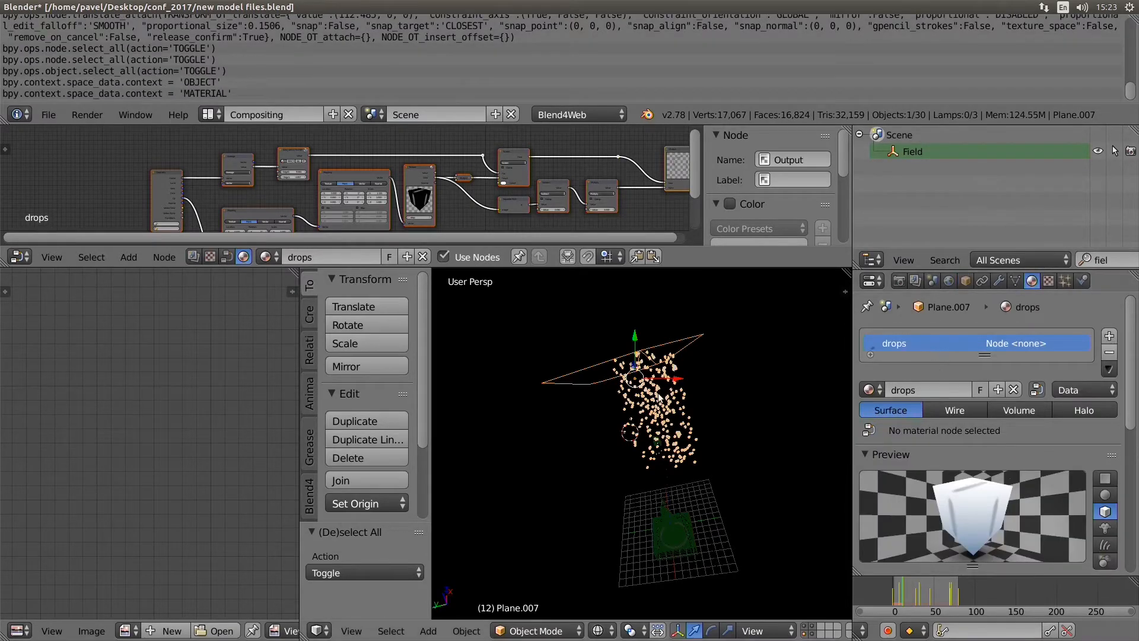
# Show the cloud, rain, fountain and candle together in a maximised 3D view with solid shading.
pyautogui.hotkey('ctrl', 'Up')
pyautogui.hotkey('alt', 'h')
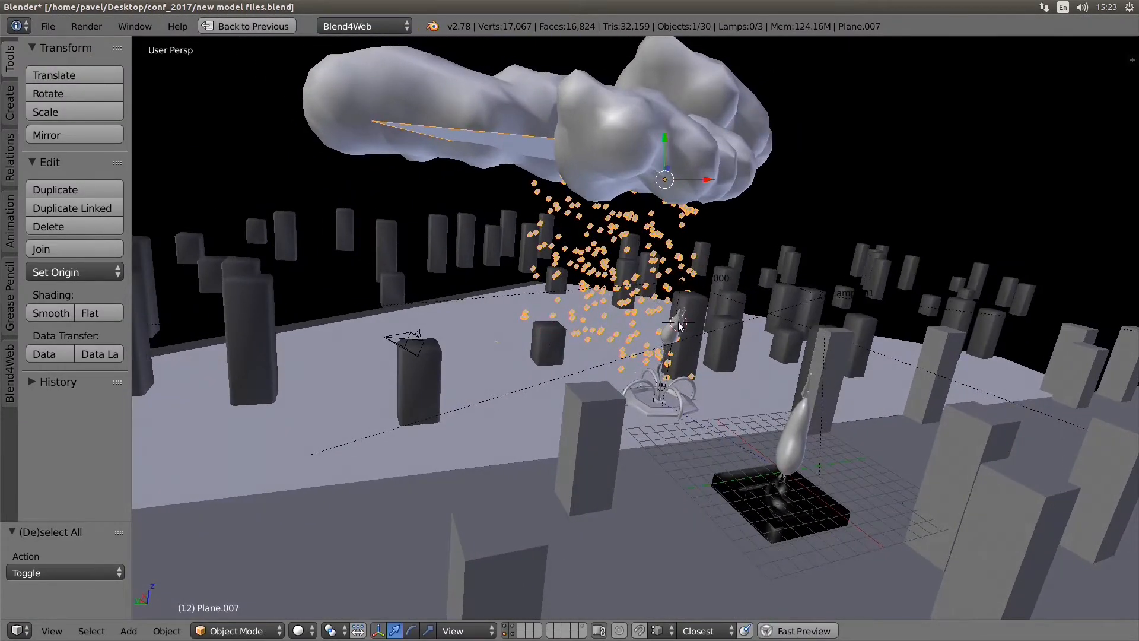
# Add a cube at the 3D cursor beside the rain and scale its mesh up by about 5.532 and again by about 1.237.
pyautogui.scroll(3, 680, 325)
pyautogui.hotkey('shift', 'a')
pyautogui.click(725, 315)
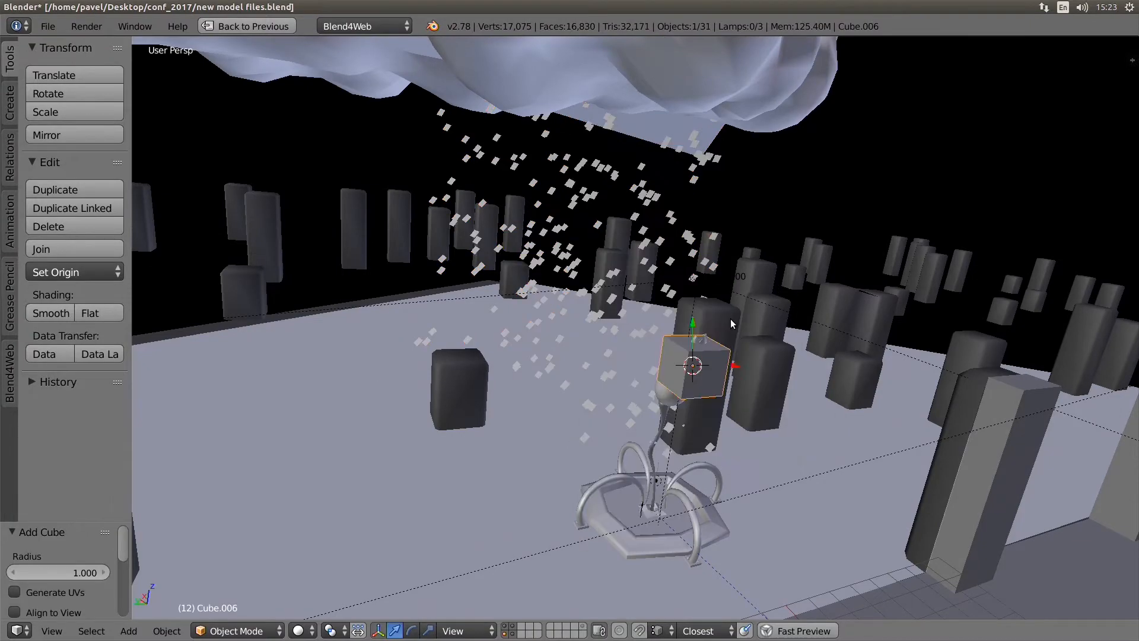
pyautogui.press('Tab')
pyautogui.press('s')
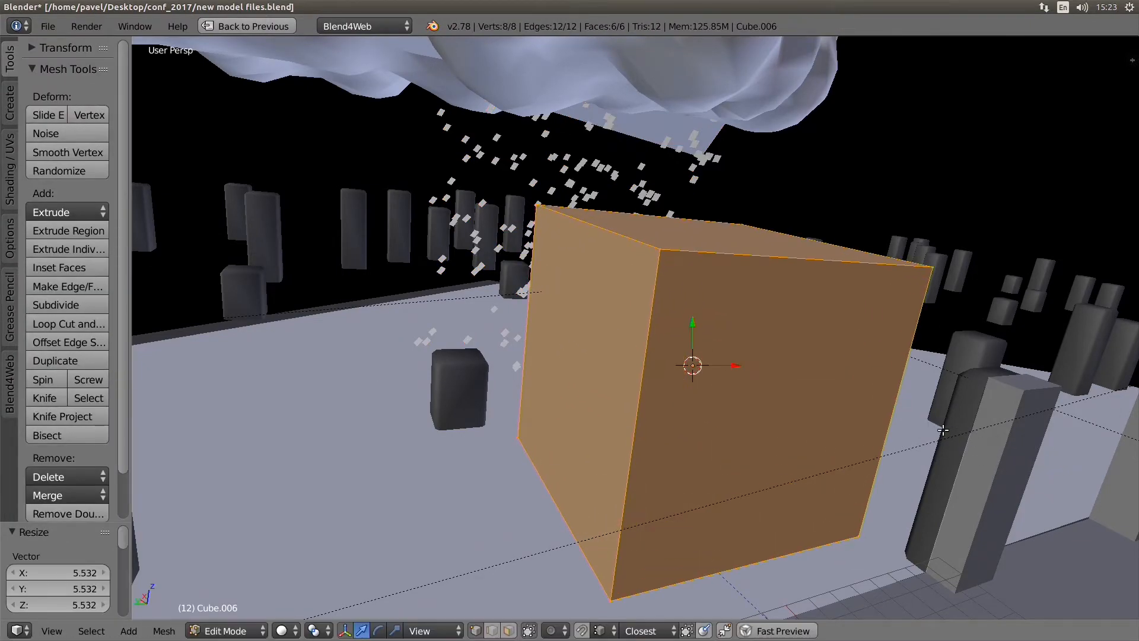
pyautogui.press('s')
pyautogui.click(953, 433)
pyautogui.press('Tab')
# Assign the existing drops material to the cube and set the material's transparency type to Opaque.
pyautogui.hotkey('ctrl', 'Down')
pyautogui.hotkey('shift', 'z')
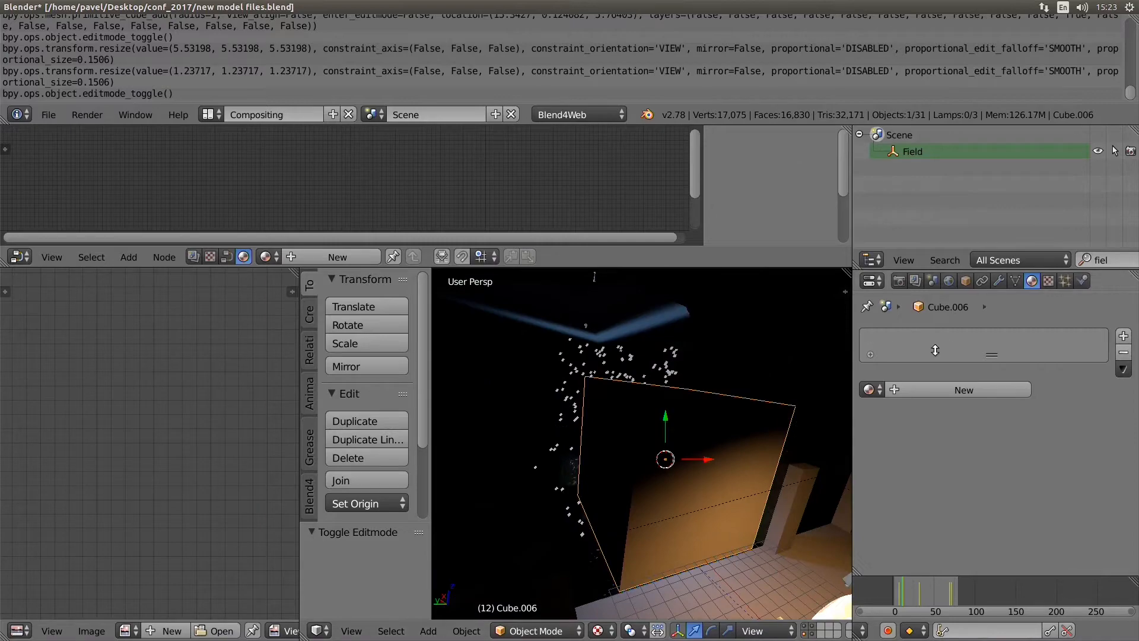
pyautogui.click(876, 390)
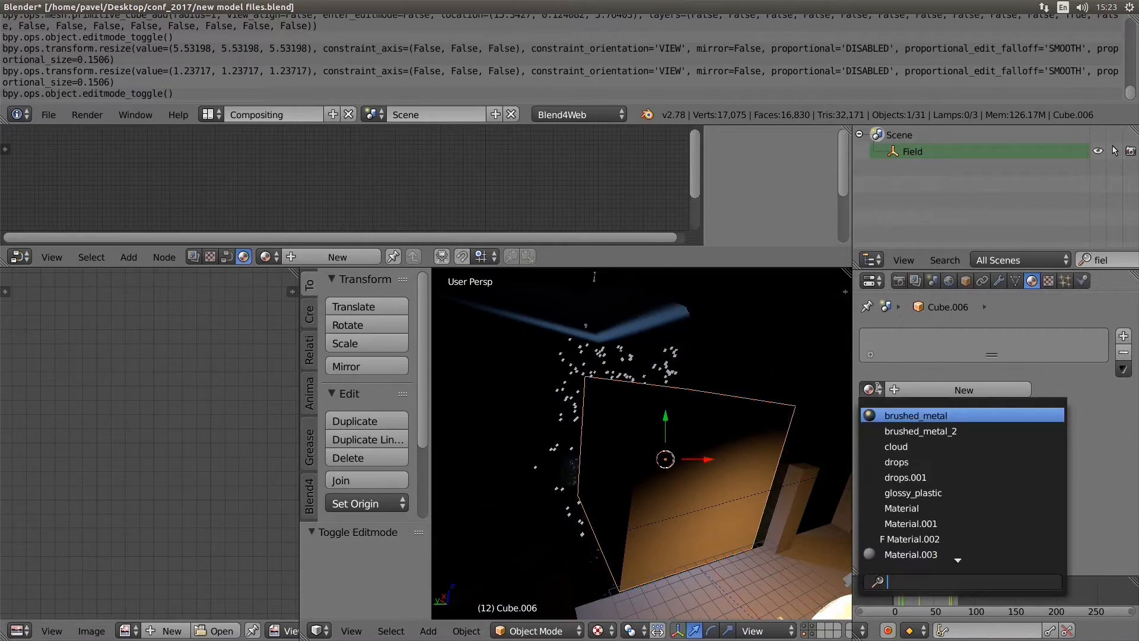
pyautogui.click(901, 462)
pyautogui.scroll(-6, 1084, 450)
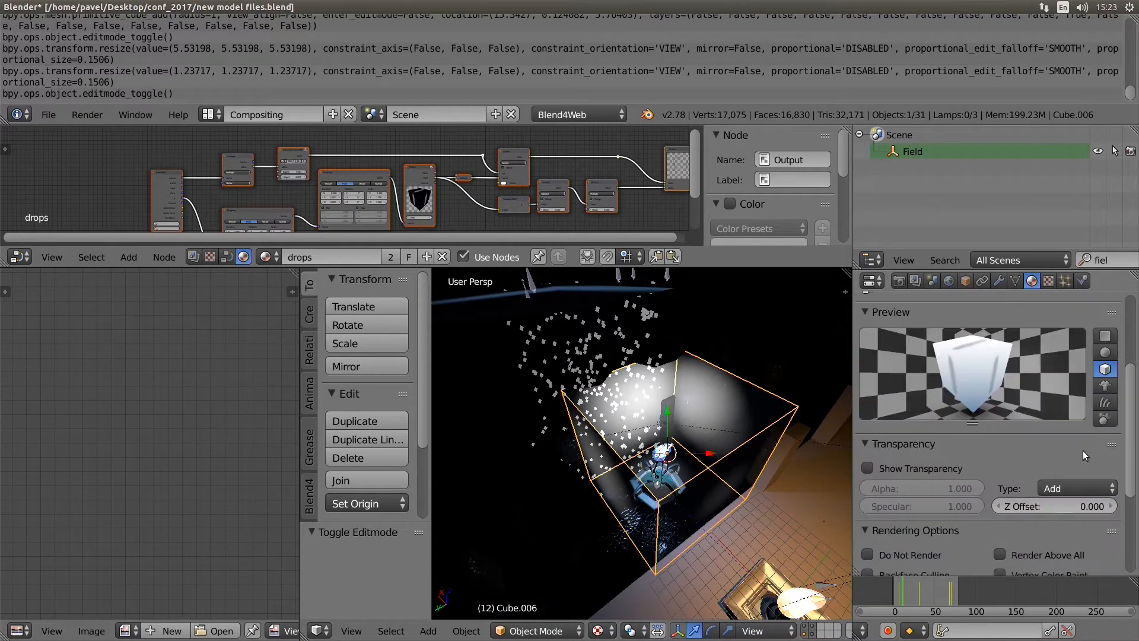
pyautogui.scroll(-5, 1083, 450)
pyautogui.click(1077, 374)
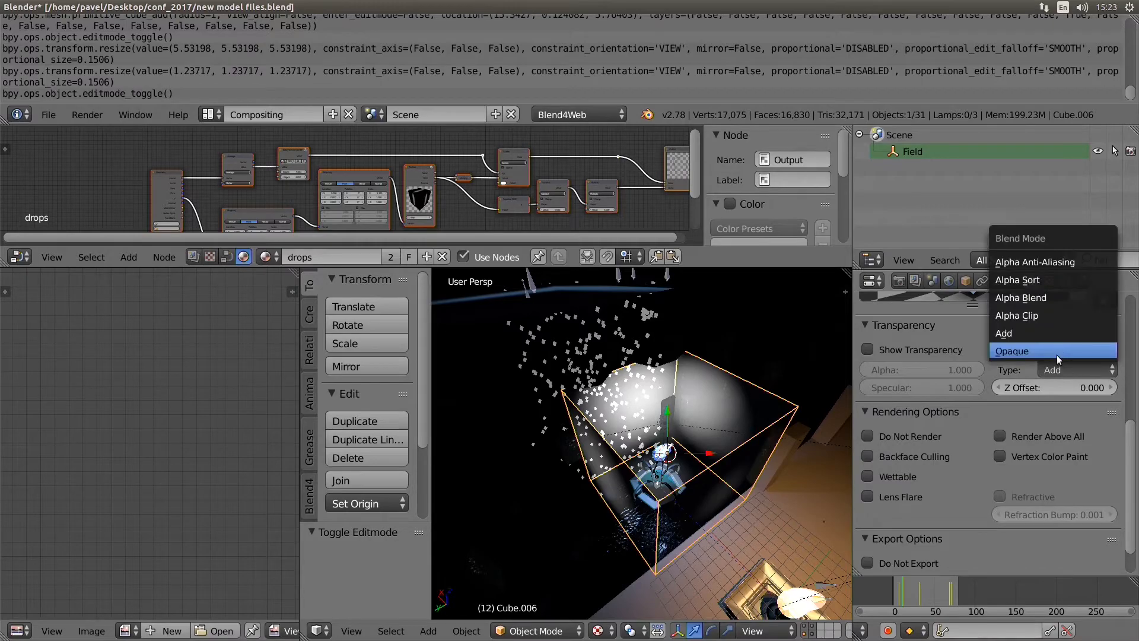
pyautogui.click(1056, 355)
# Move the cube by about 2.915 in X, 0.603 in Y and 0.882 in Z.
pyautogui.press('g')
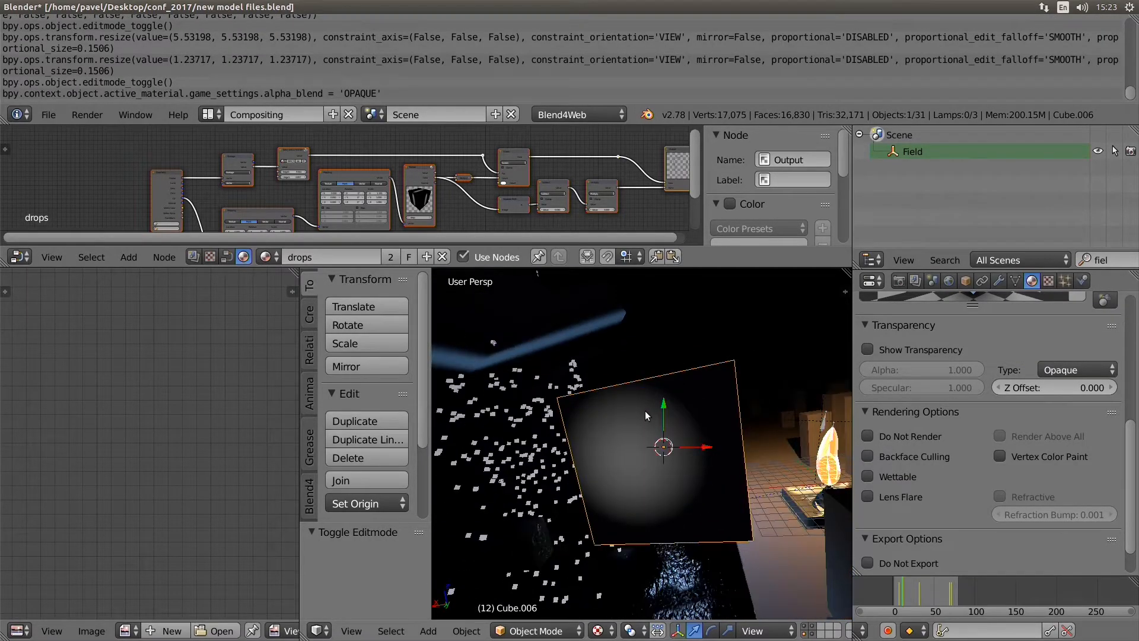
pyautogui.click(617, 408)
pyautogui.moveTo(617, 408); pyautogui.dragTo(682, 489, button='middle')
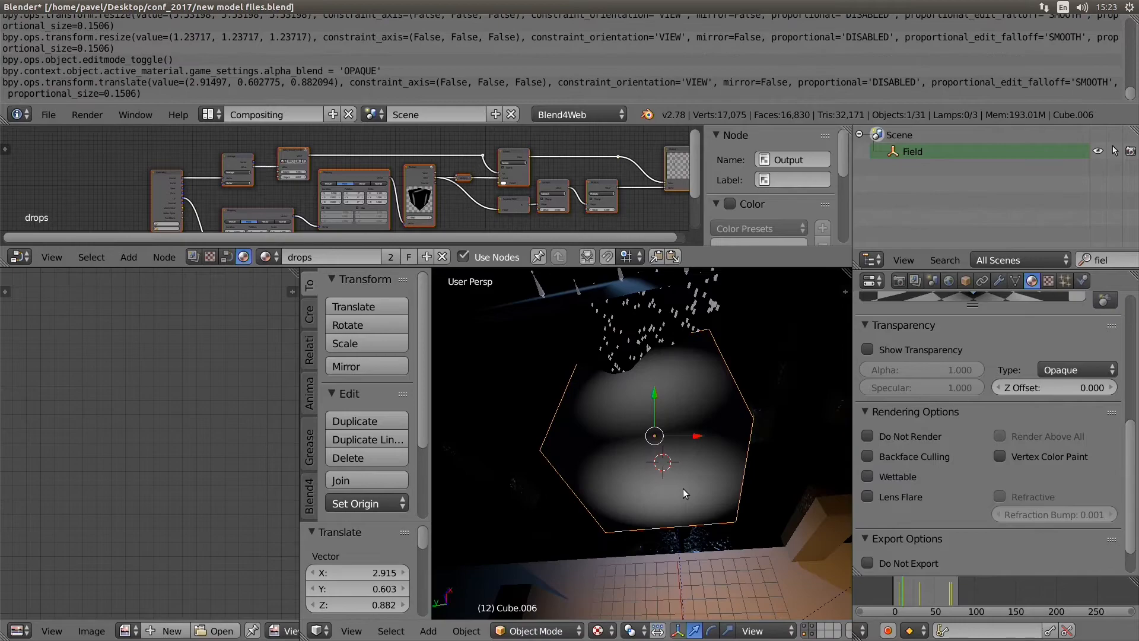
# Maximise the drops material's node tree and examine its Geometry and Average nodes.
pyautogui.hotkey('ctrl', 'space')
pyautogui.scroll(5, 308, 288)
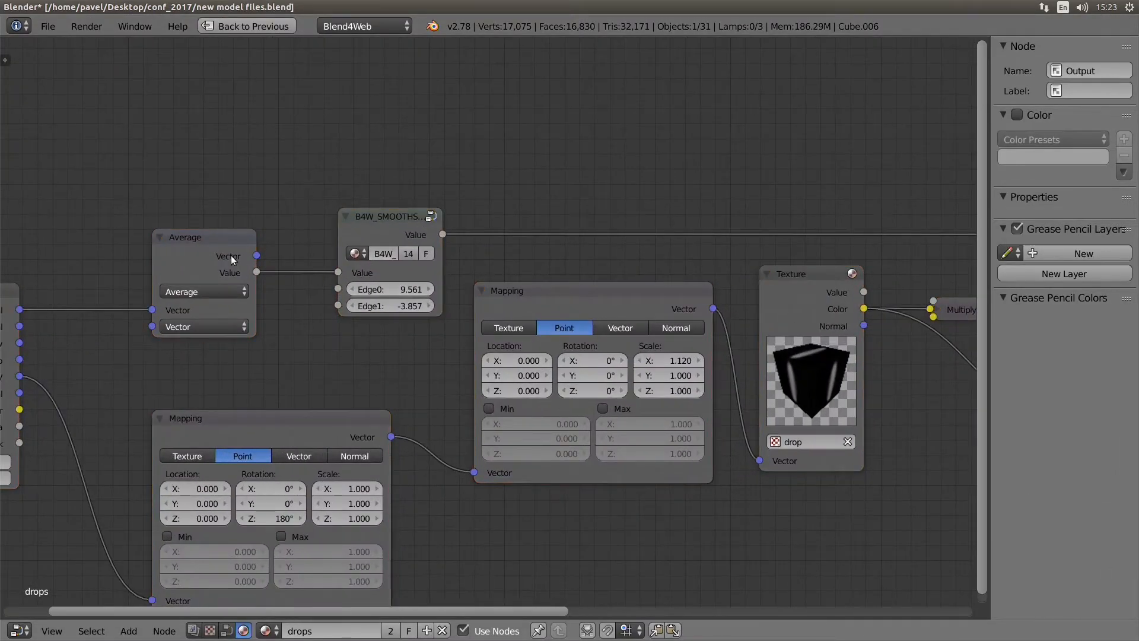
pyautogui.moveTo(150, 232); pyautogui.dragTo(490, 235, button='middle')
pyautogui.scroll(5, 500, 238)
pyautogui.click(283, 313)
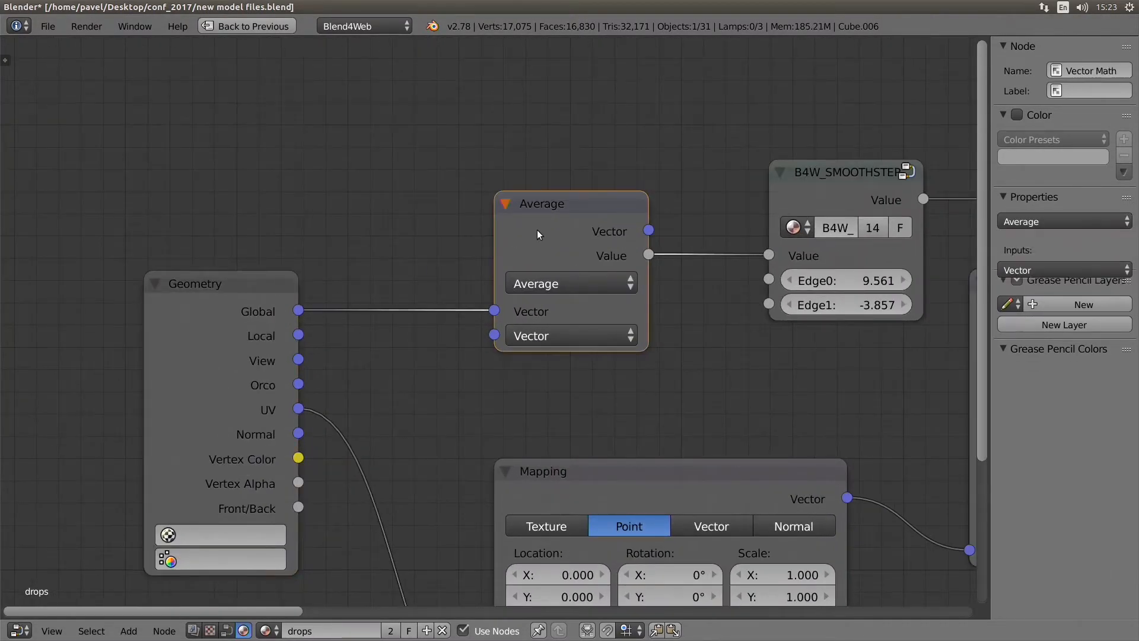
pyautogui.click(595, 215)
# Add a Vector Math node above the Geometry node, set its operation to Average and delete it.
pyautogui.hotkey('shift', 'a')
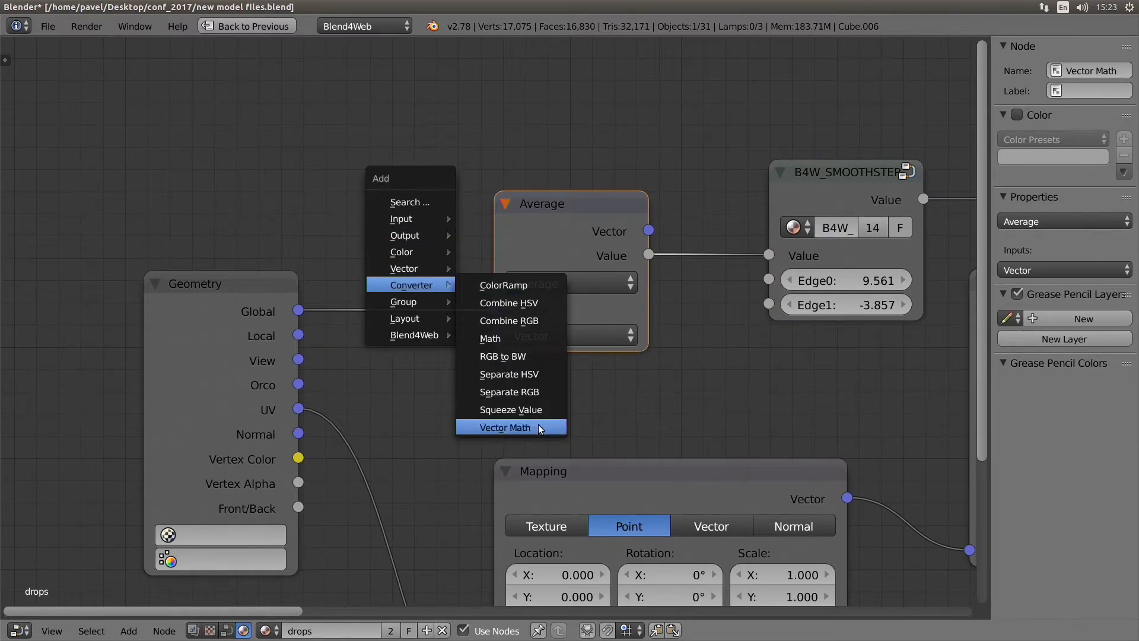
pyautogui.click(539, 425)
pyautogui.click(385, 147)
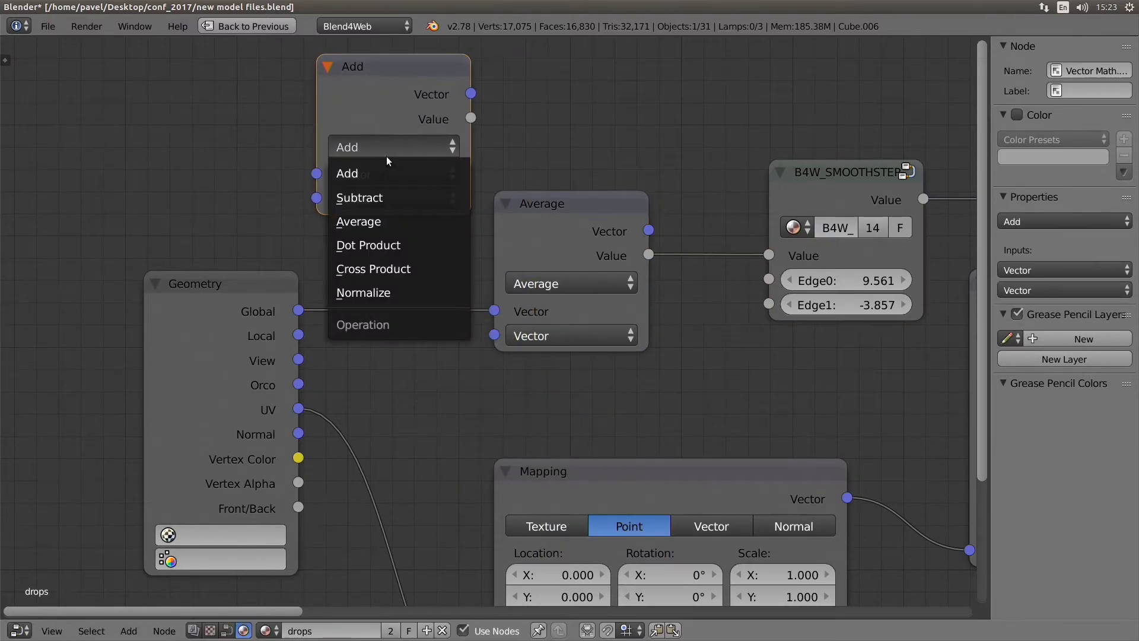
pyautogui.click(386, 220)
pyautogui.press('x')
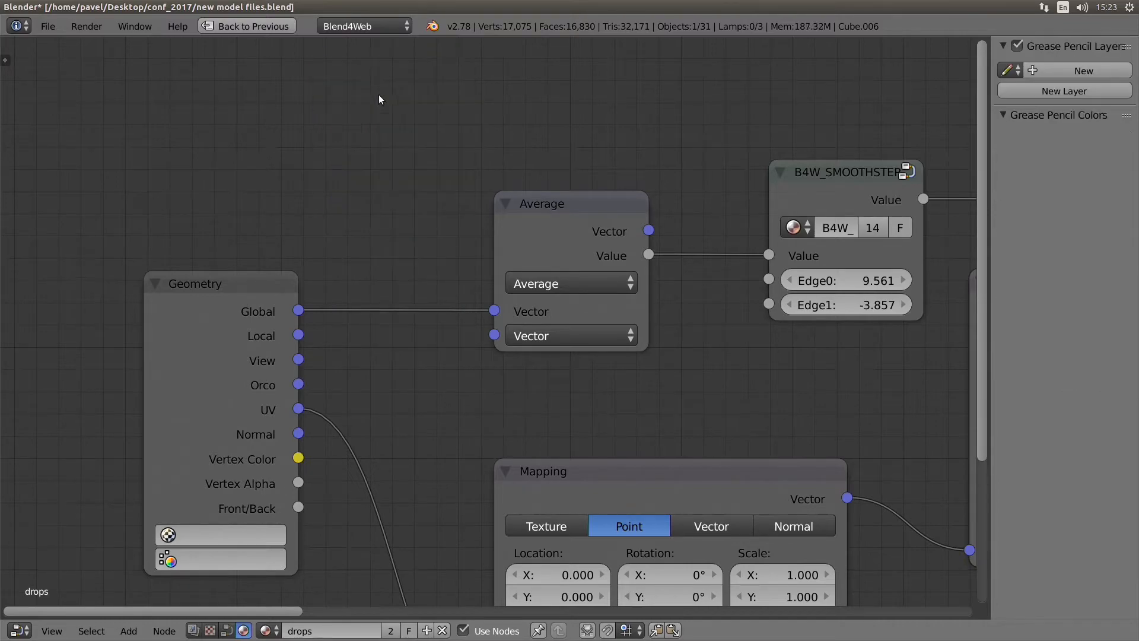
# Trace the Geometry node's Global output through the Average node to the B4W_SMOOTHSTEP node and restore the full layout.
pyautogui.click(231, 294)
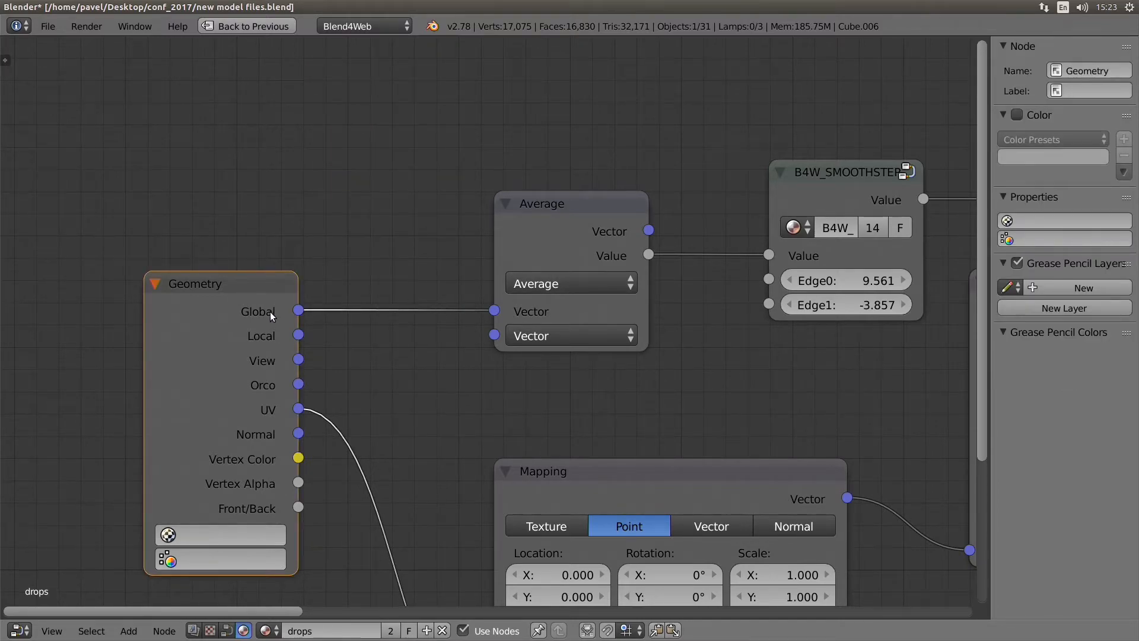
pyautogui.click(596, 243)
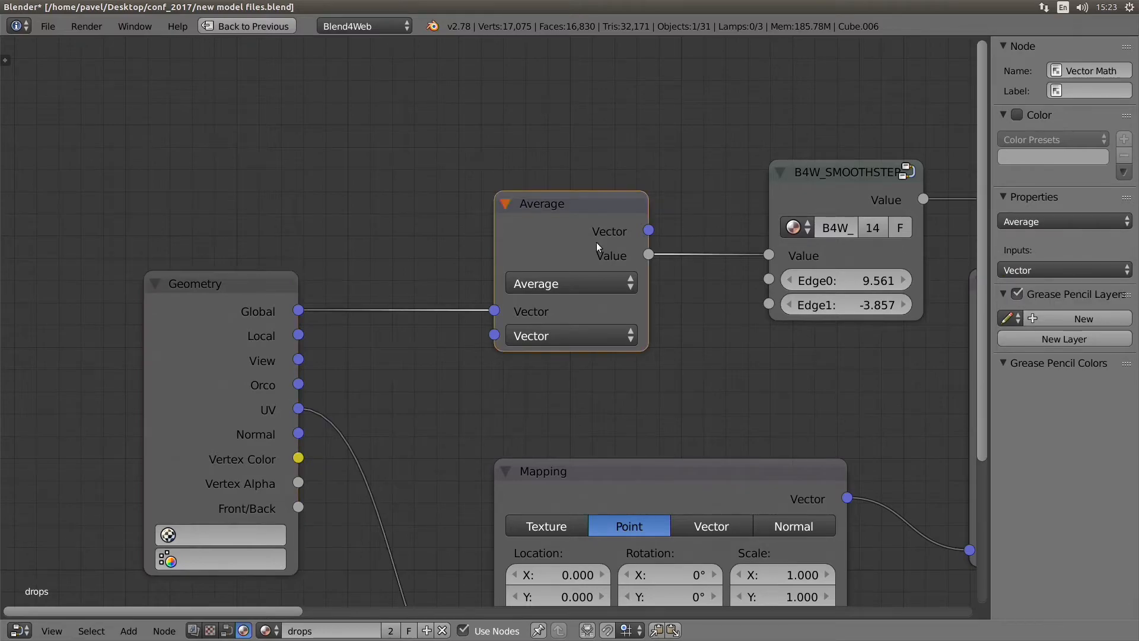
pyautogui.moveTo(651, 237); pyautogui.dragTo(535, 255, button='middle')
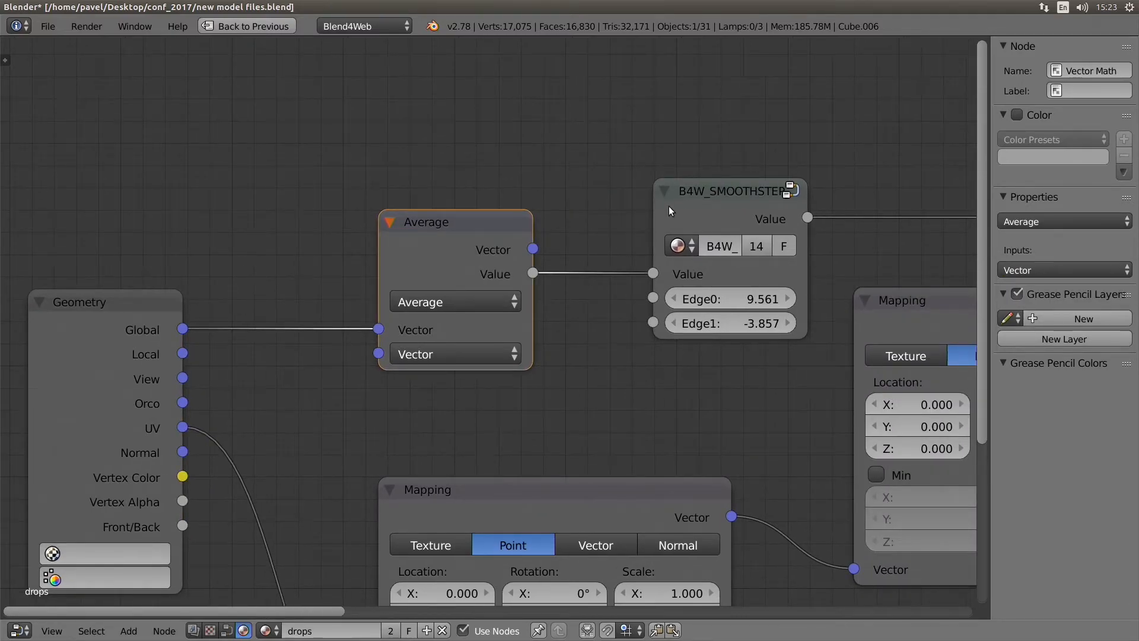
pyautogui.scroll(-1, 627, 209)
pyautogui.hotkey('ctrl', 'Up')
# Edit the cube's mesh in a maximised 3D view and scale it up by about 1.125.
pyautogui.moveTo(697, 402)
pyautogui.mouseDown(button='middle')
pyautogui.moveTo(778, 372)
pyautogui.moveTo(709, 395)
pyautogui.mouseUp(button='middle')
pyautogui.press('Tab')
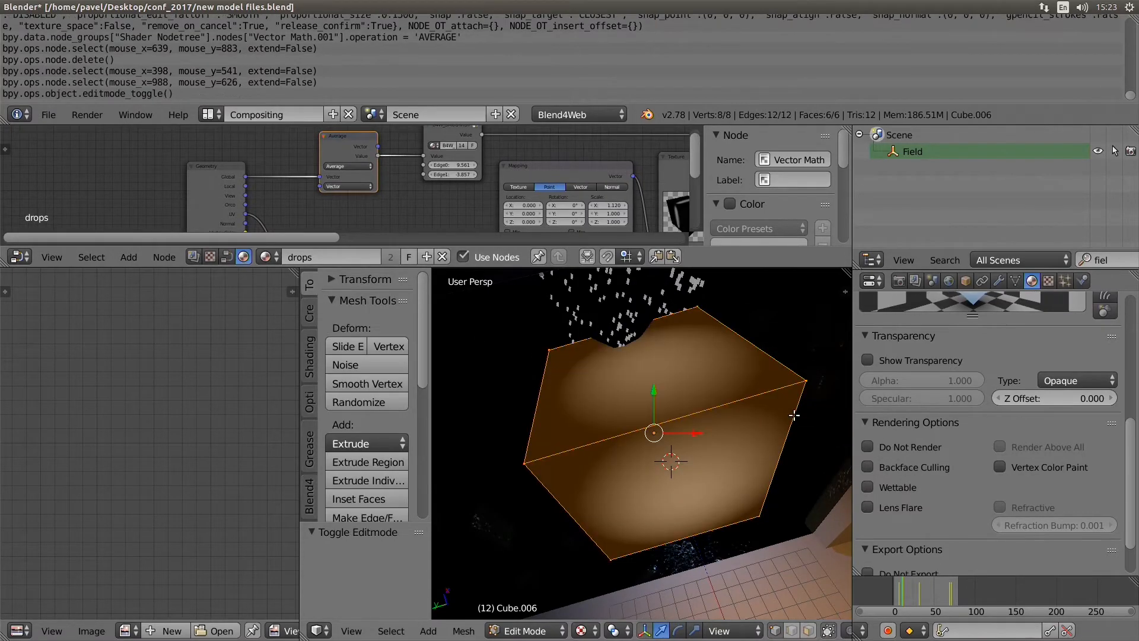
pyautogui.hotkey('ctrl', 'Up')
pyautogui.moveTo(630, 404); pyautogui.dragTo(657, 413, button='middle')
pyautogui.scroll(-5, 657, 413)
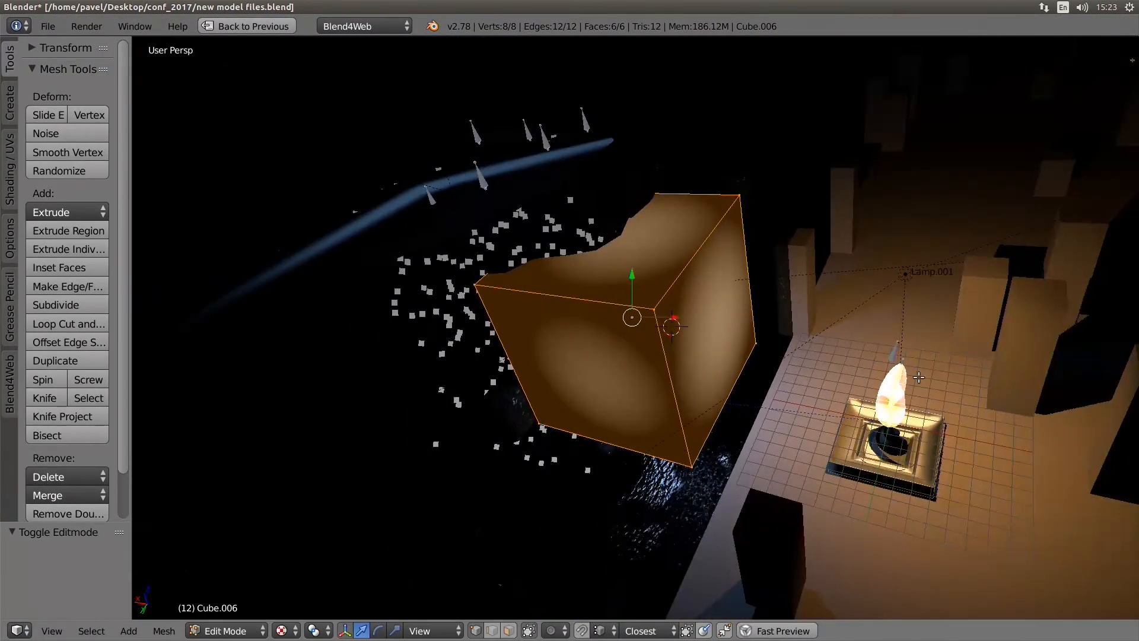
pyautogui.press('s')
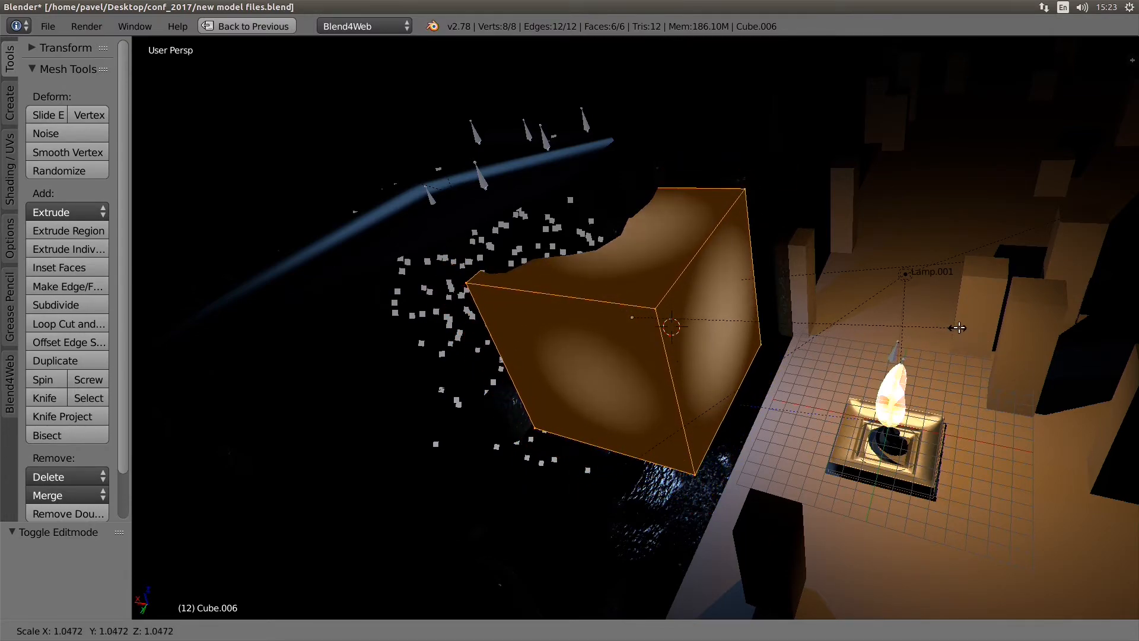
pyautogui.click(983, 323)
# Shift the cube's mesh by about -1.054 along X, scale it by about 0.950 and leave mesh editing.
pyautogui.moveTo(982, 323); pyautogui.dragTo(723, 280, button='middle')
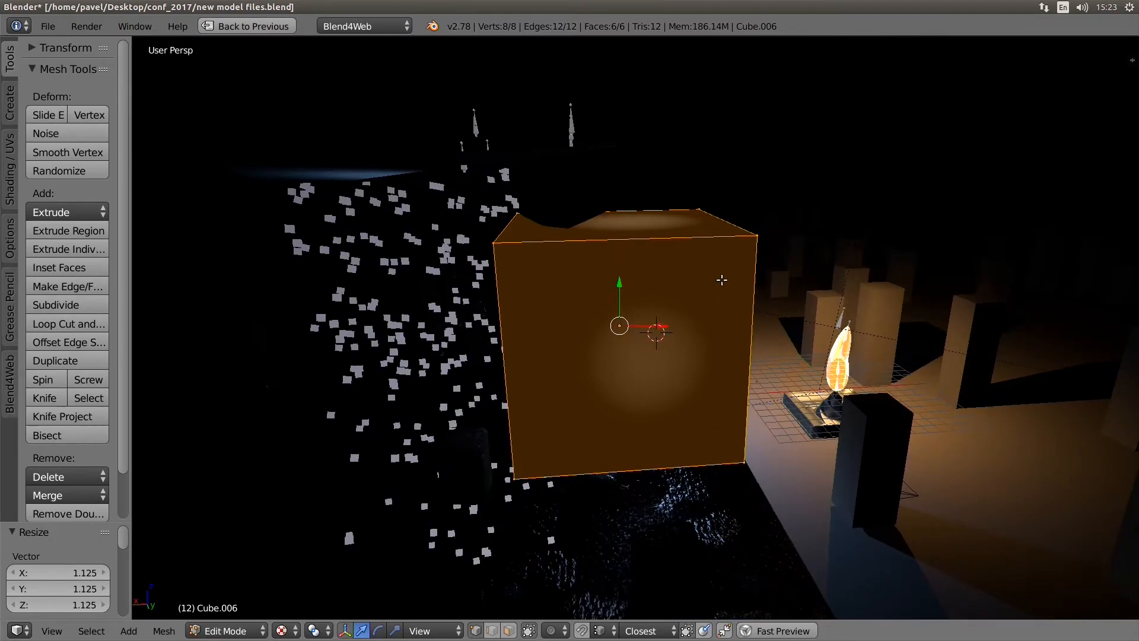
pyautogui.moveTo(828, 281); pyautogui.dragTo(878, 308, button='middle')
pyautogui.press('s')
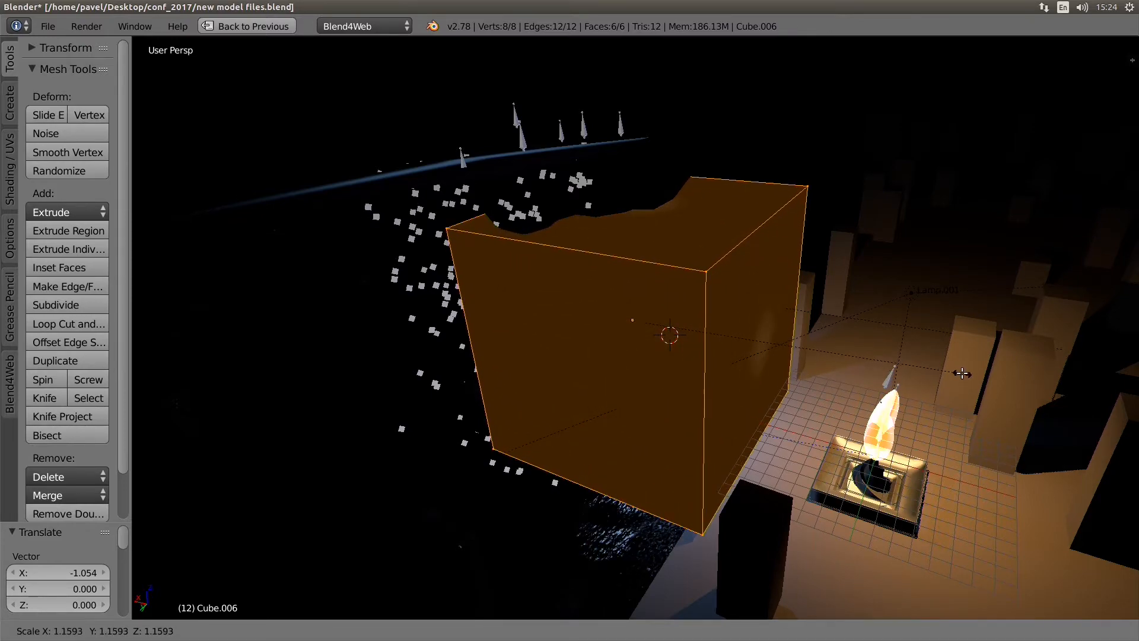
pyautogui.click(908, 339)
pyautogui.press('Tab')
# Examine the B4W_SMOOTHSTEP node and its edge values in the maximised drops node tree.
pyautogui.hotkey('shift', 'space')
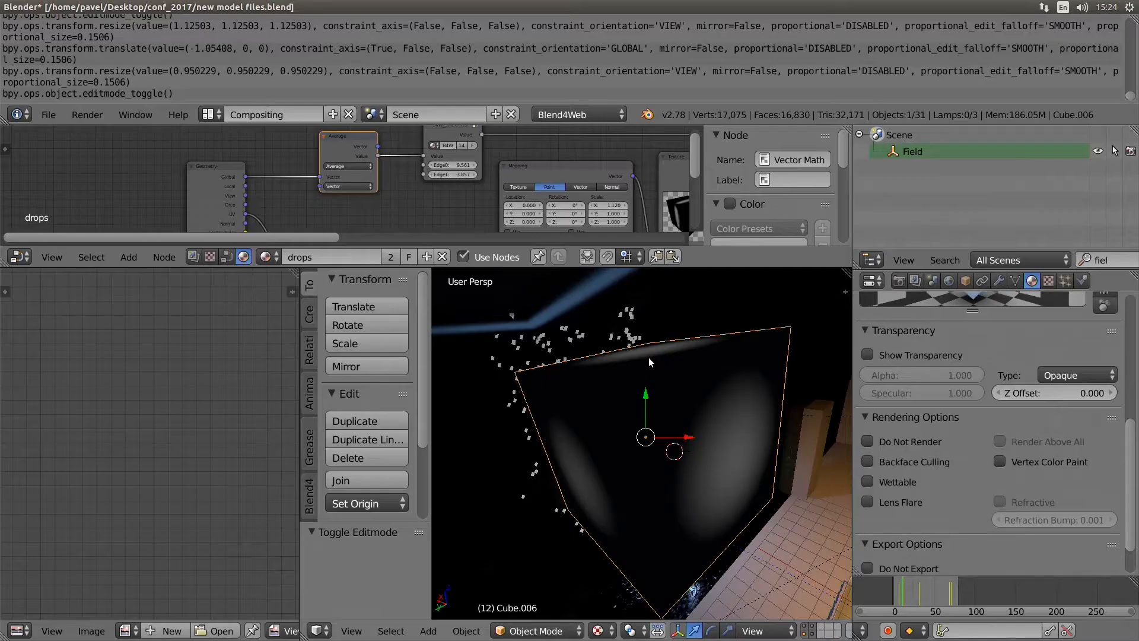
pyautogui.hotkey('shift', 'space')
pyautogui.scroll(3, 466, 237)
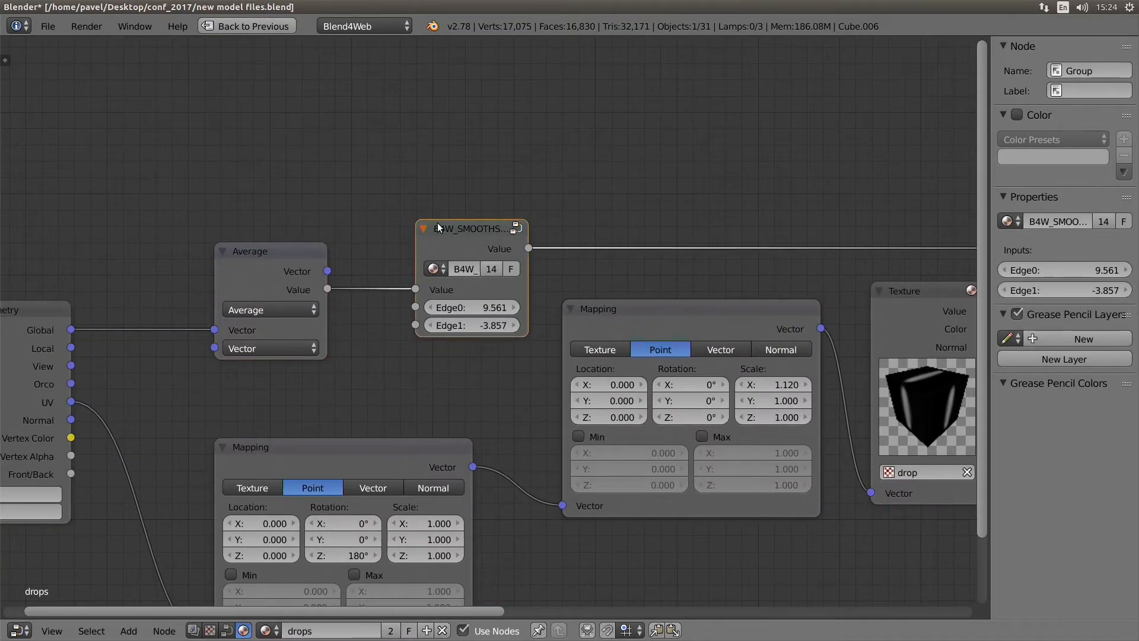
pyautogui.hotkey('shift', 'space')
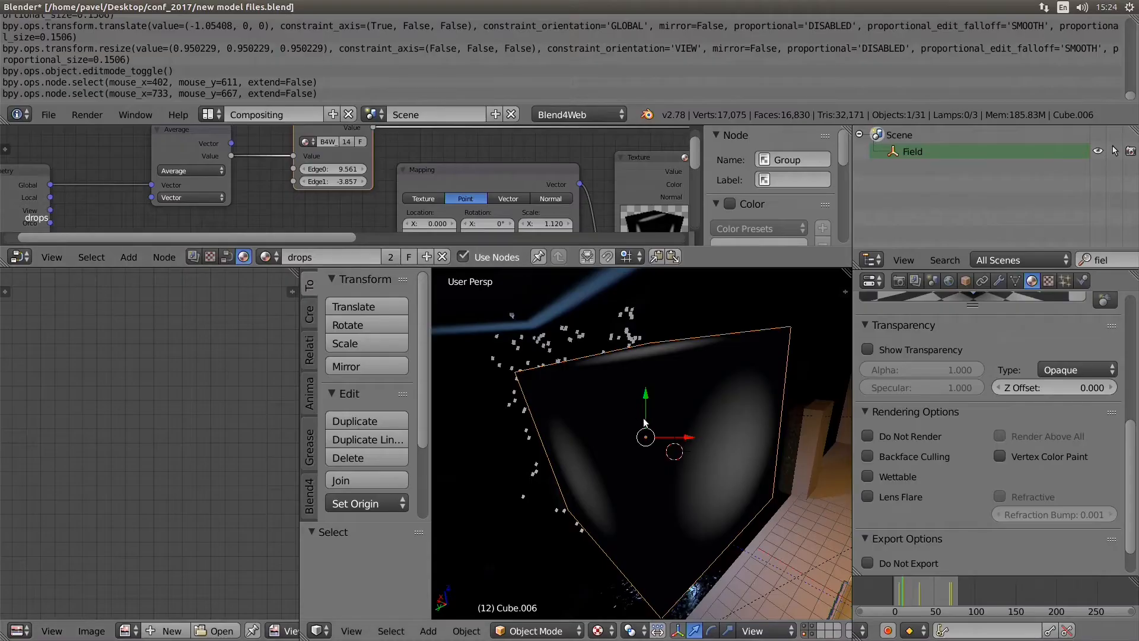
# Delete the cube and select the rain emitter plane in a maximised 3D view.
pyautogui.hotkey('shift', 'space')
pyautogui.press('x')
pyautogui.click(662, 383)
pyautogui.scroll(-3, 575, 342)
pyautogui.moveTo(574, 341); pyautogui.dragTo(531, 389, button='middle')
pyautogui.rightClick(565, 274)
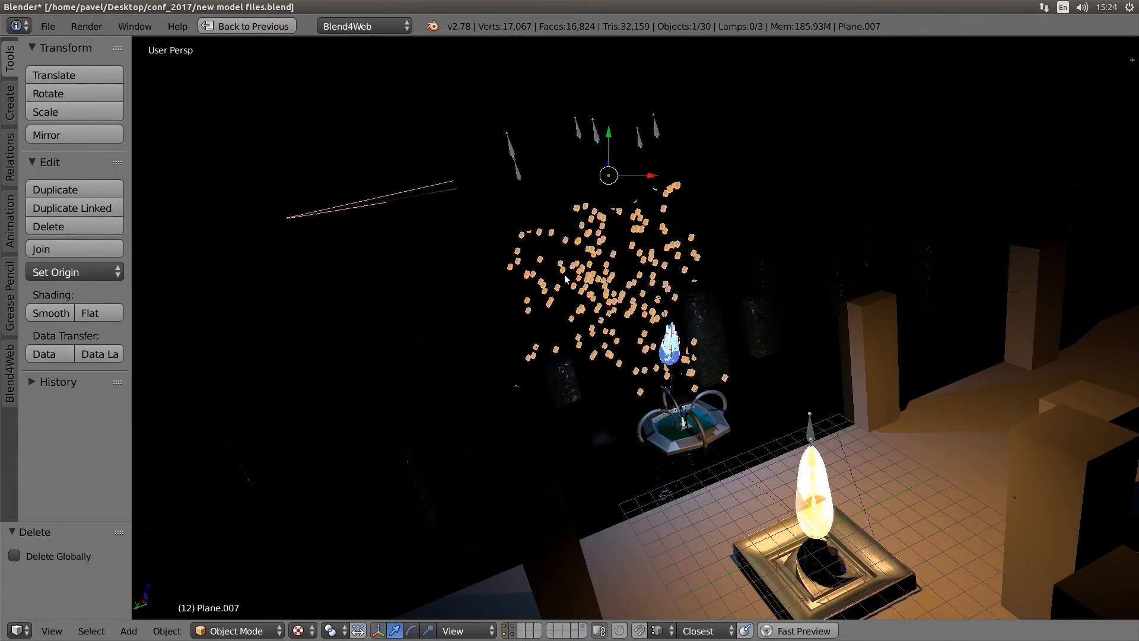
pyautogui.moveTo(564, 274); pyautogui.dragTo(678, 301, button='middle')
pyautogui.hotkey('shift', 'space')
pyautogui.hotkey('shift', 'space')
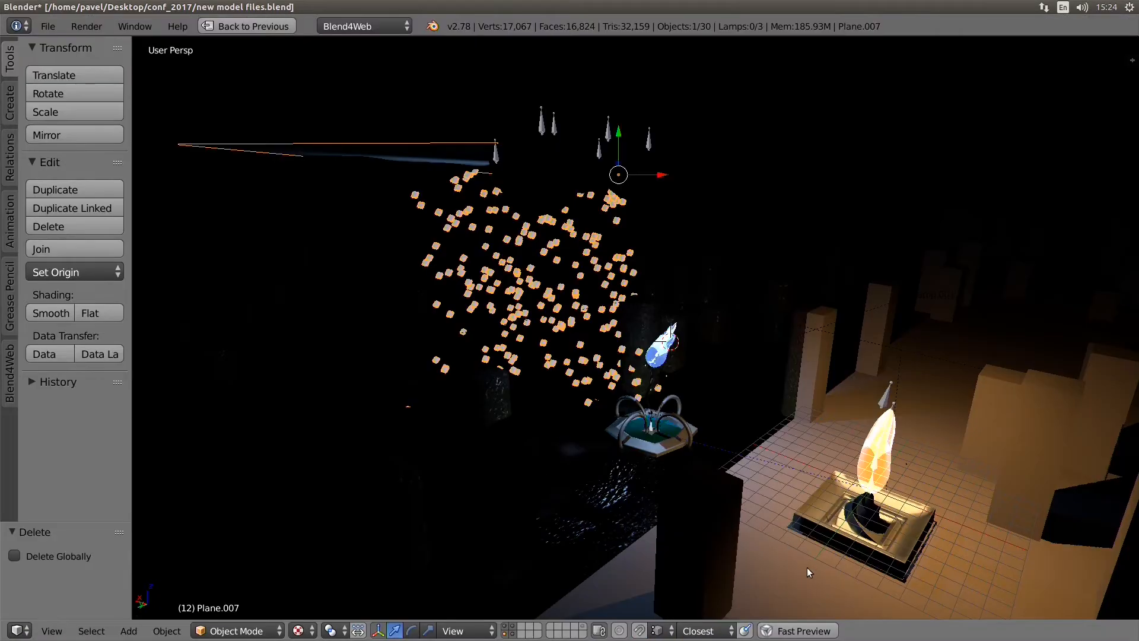
# Launch a Fast Preview of the scene in the Blend4Web Viewer and examine the raindrops lit by the blue flame.
pyautogui.click(818, 631)
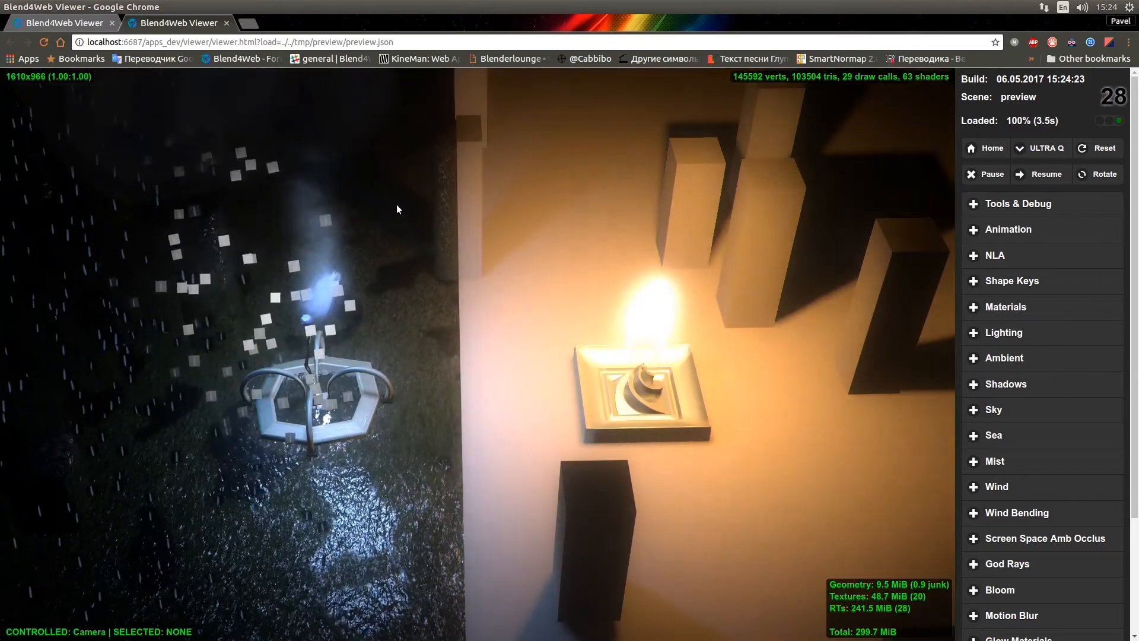
pyautogui.moveTo(458, 340); pyautogui.dragTo(167, 215)
pyautogui.moveTo(315, 237); pyautogui.dragTo(503, 368)
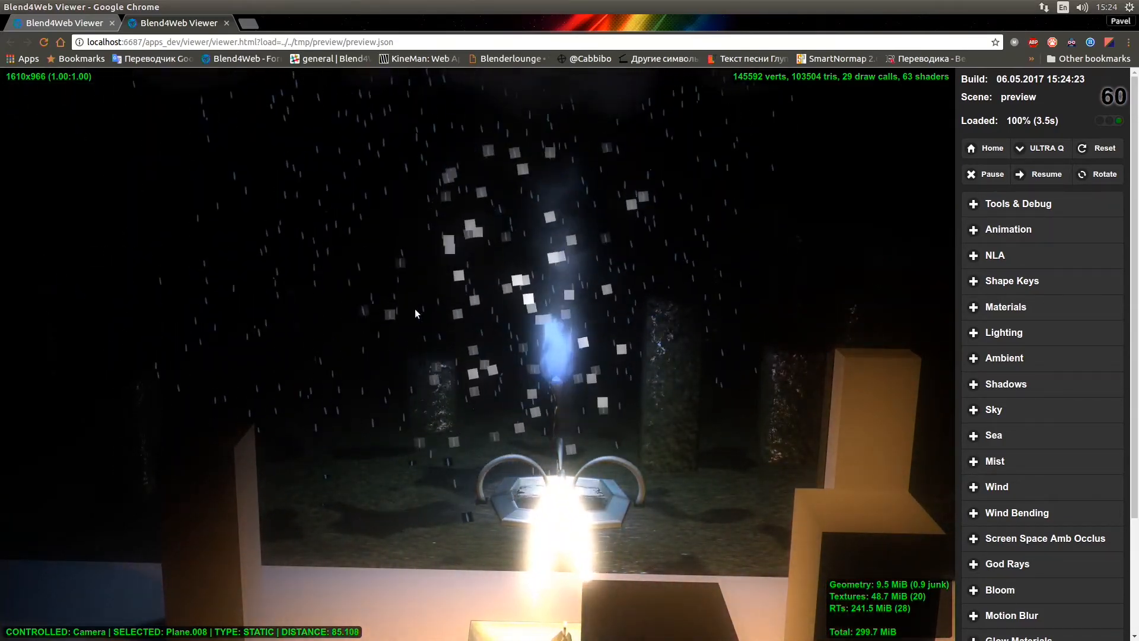
# Return to Blender and examine the clouds, rain, fountain and candle from several angles with solid shading.
pyautogui.hotkey('alt', 'Tab')
pyautogui.moveTo(465, 207); pyautogui.dragTo(598, 311, button='middle')
pyautogui.scroll(-4, 533, 271)
pyautogui.press('z')
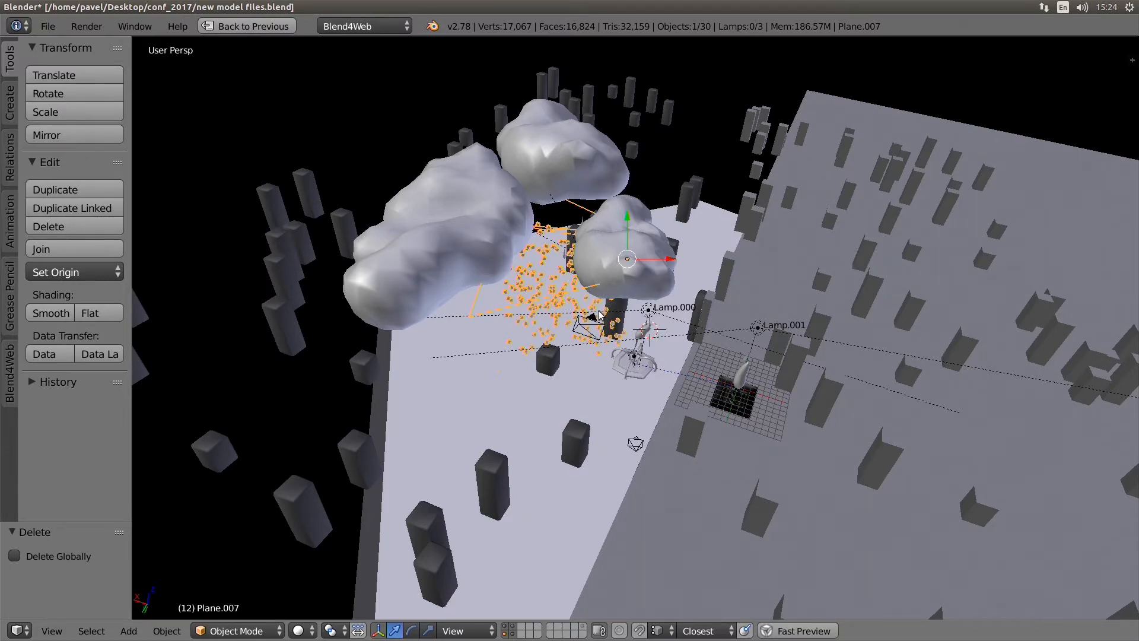
pyautogui.moveTo(598, 324); pyautogui.dragTo(537, 258, button='middle')
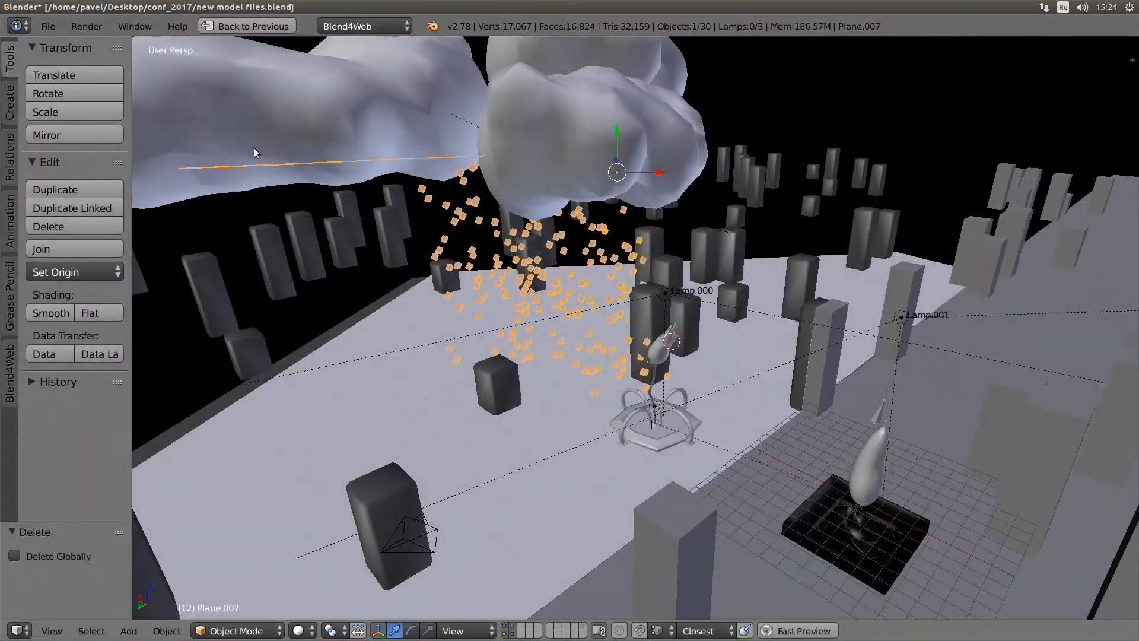
pyautogui.moveTo(255, 153); pyautogui.dragTo(542, 289, button='middle')
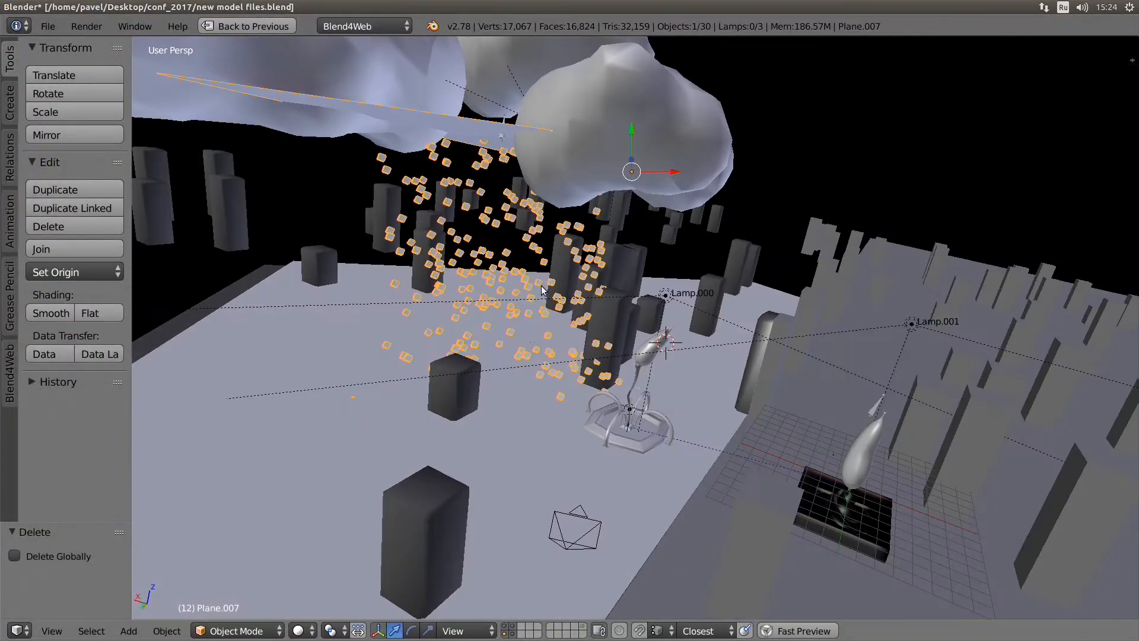
pyautogui.moveTo(898, 317); pyautogui.dragTo(715, 167, button='middle')
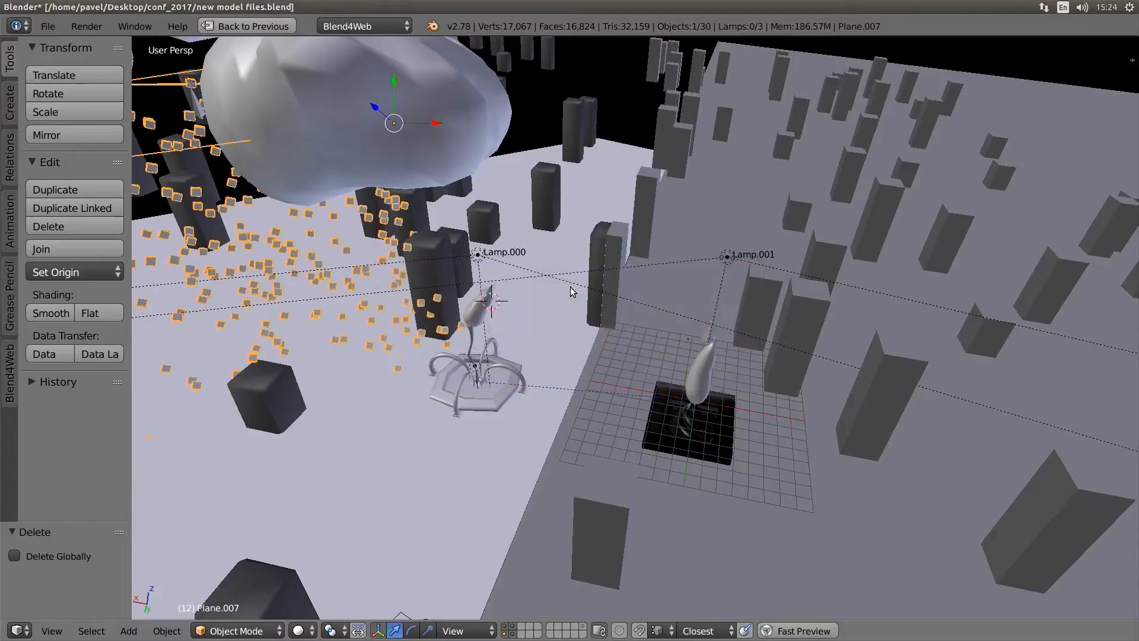
# Show the scene's materials and lighting in the 3D view again and look through its render settings.
pyautogui.hotkey('shift', 'z')
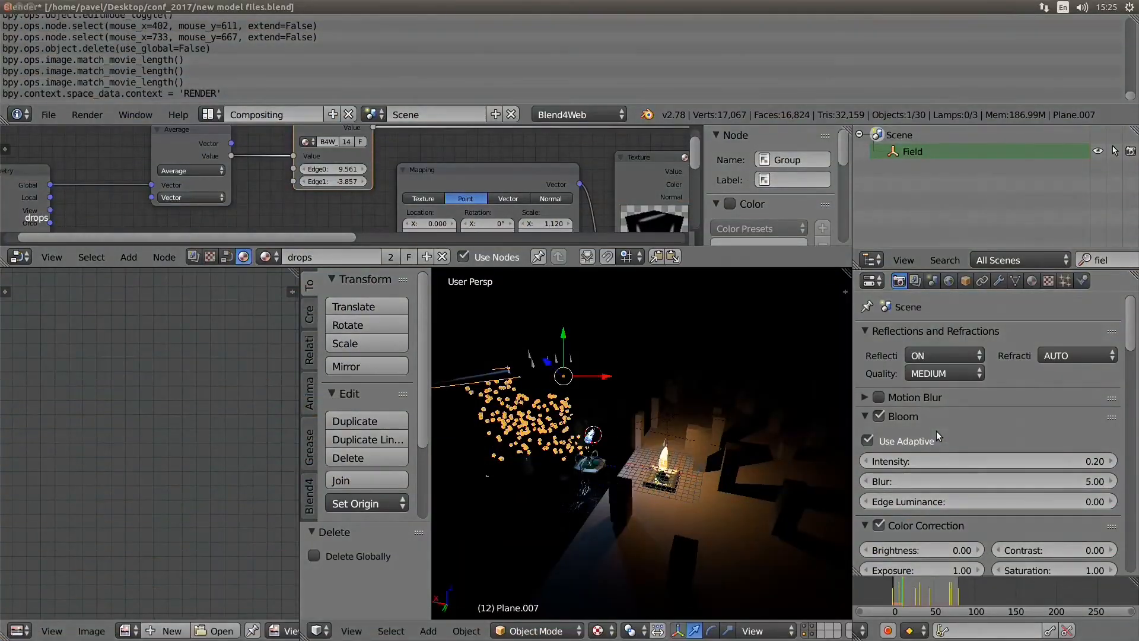
pyautogui.scroll(10, 936, 431)
pyautogui.scroll(-12, 933, 410)
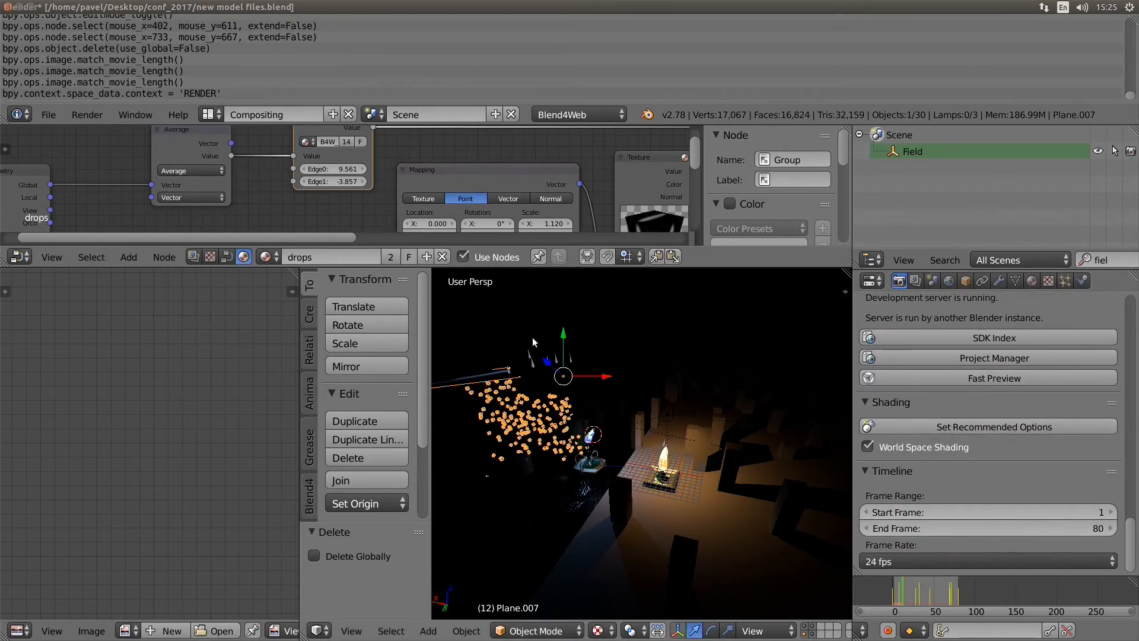
# Open a separate Blender window with the default cube scene.
pyautogui.press('super')
pyautogui.write('nvi')
pyautogui.click(20, 342)
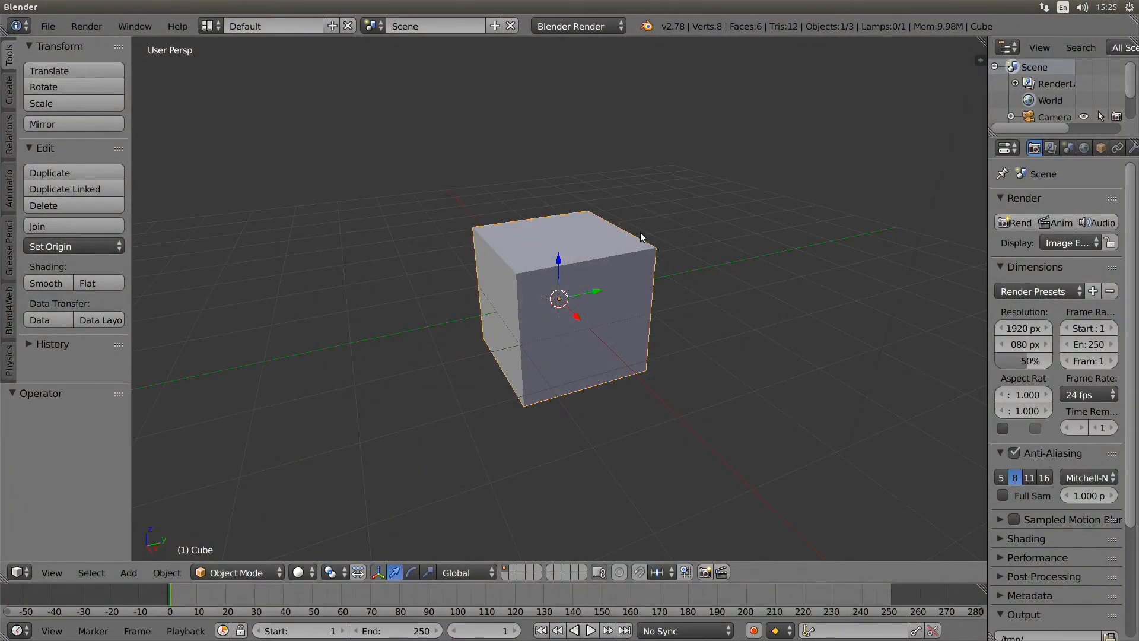
# Widen the settings area, then switch the default cube scene to the Blend4Web engine with its recommended shading options.
pyautogui.moveTo(481, 362); pyautogui.dragTo(615, 331, button='middle')
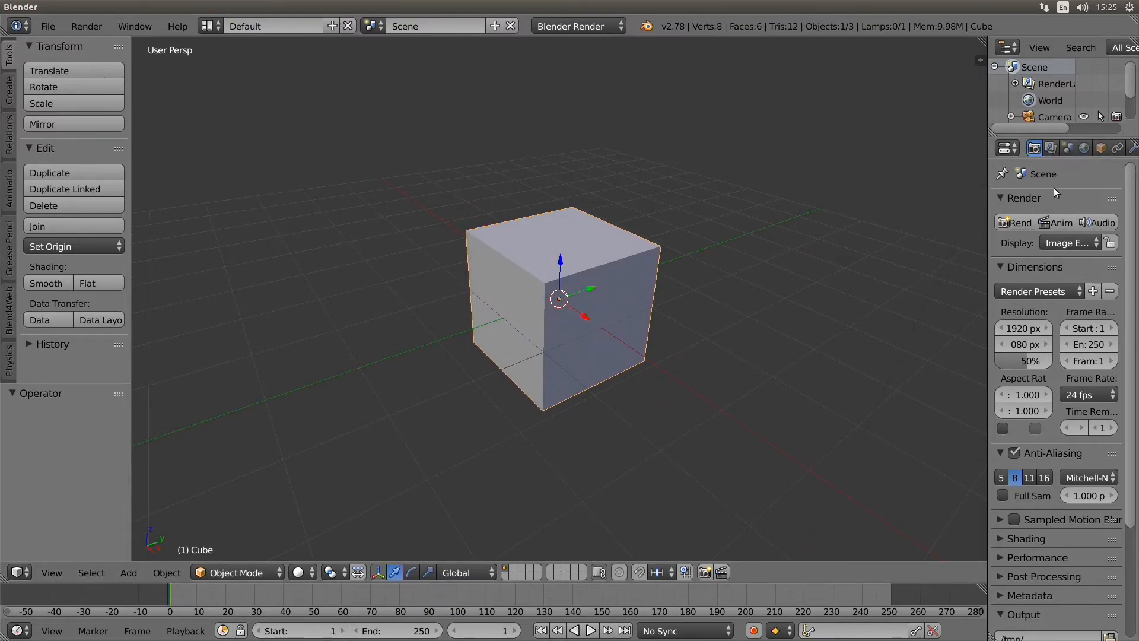
pyautogui.moveTo(989, 267); pyautogui.dragTo(843, 267)
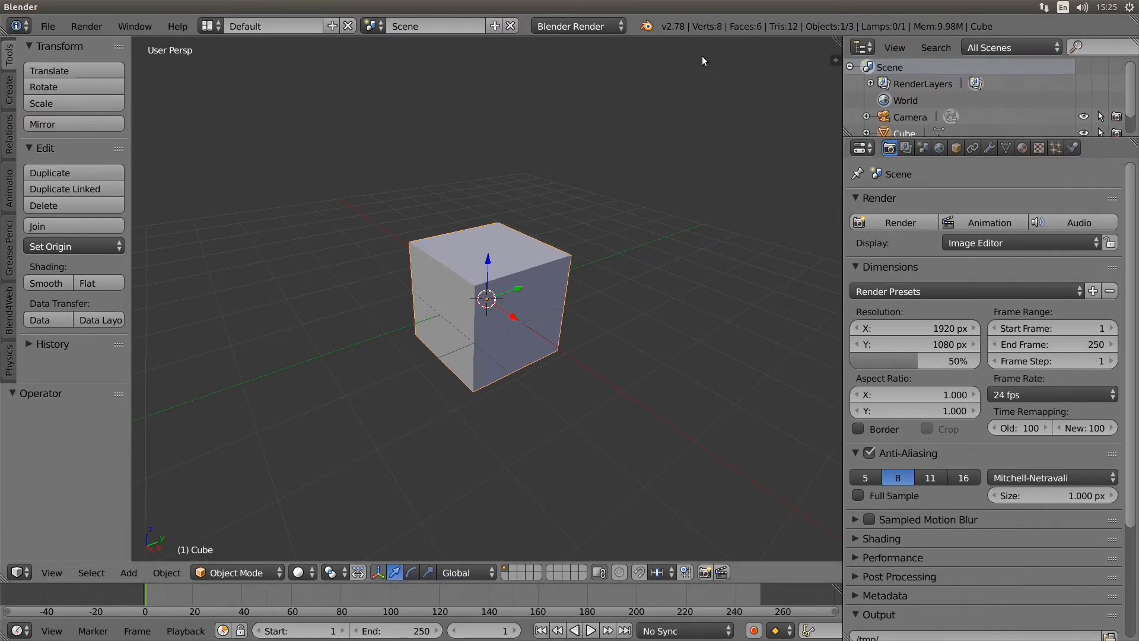
pyautogui.click(579, 26)
pyautogui.click(572, 98)
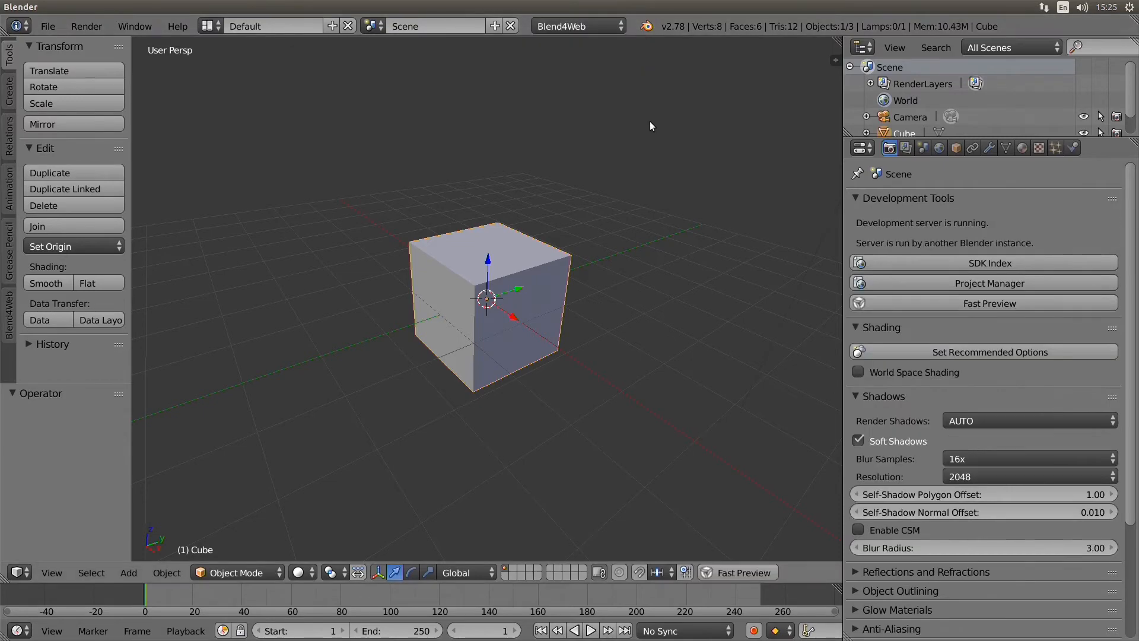
pyautogui.scroll(-2, 967, 279)
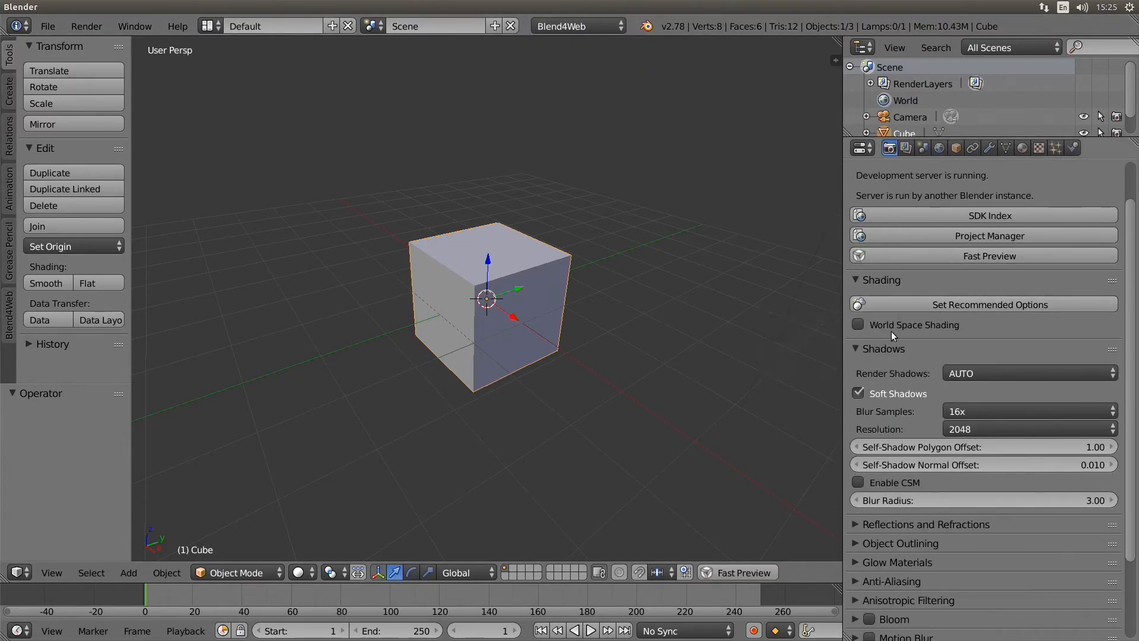
pyautogui.click(924, 308)
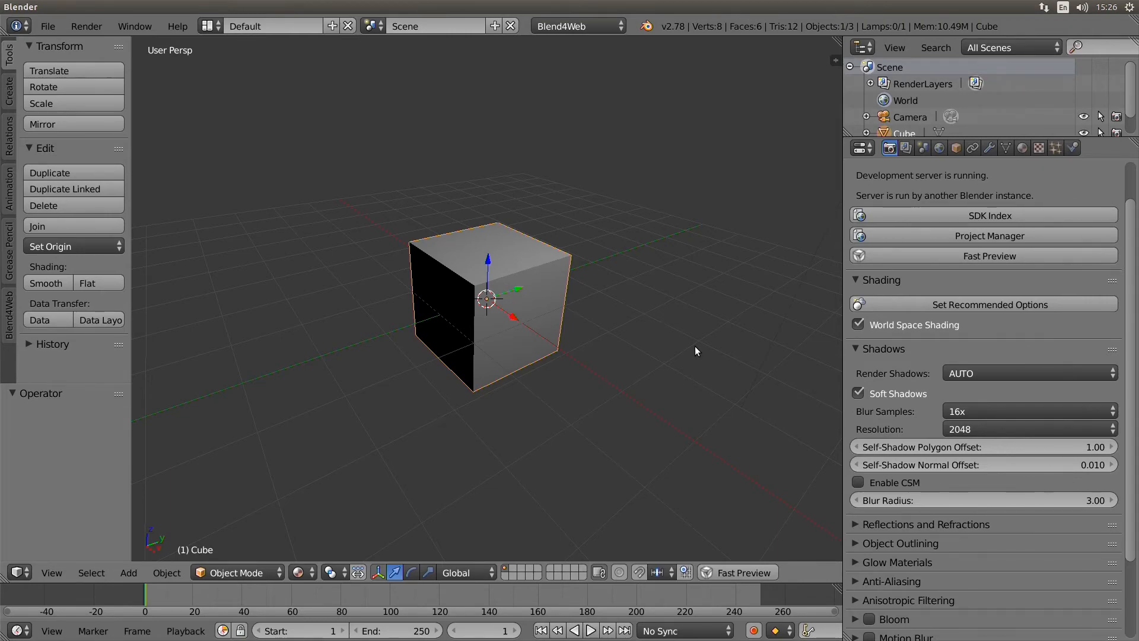
# Check the GLSL material mode in the 3D view's shading properties and choose Material viewport shading for the cube scene.
pyautogui.press('n')
pyautogui.scroll(-15, 770, 376)
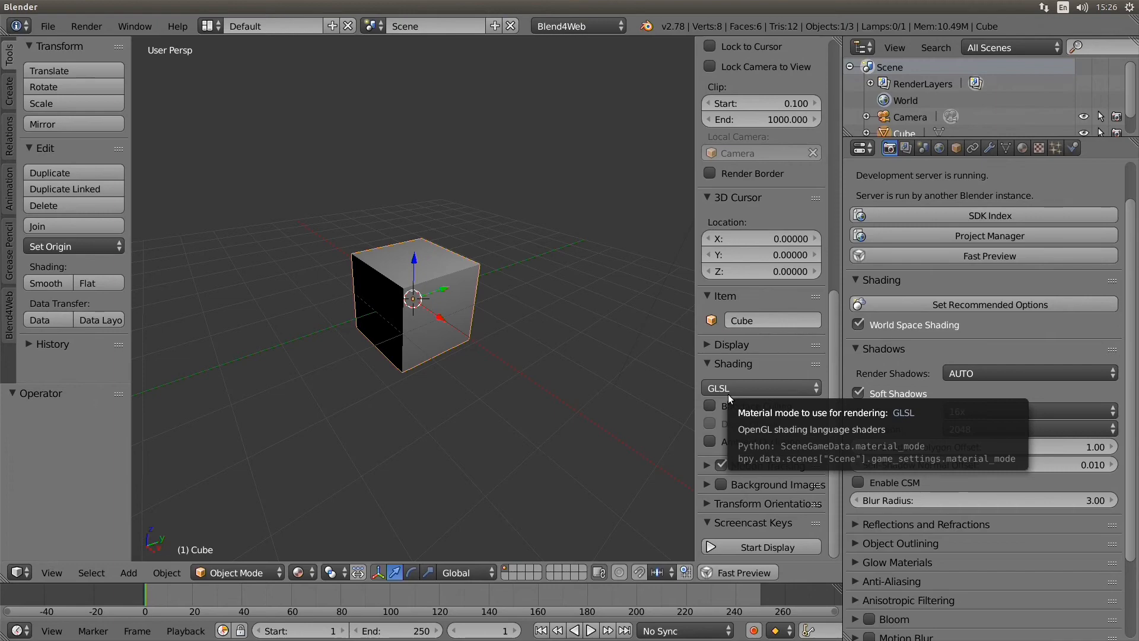
pyautogui.click(295, 574)
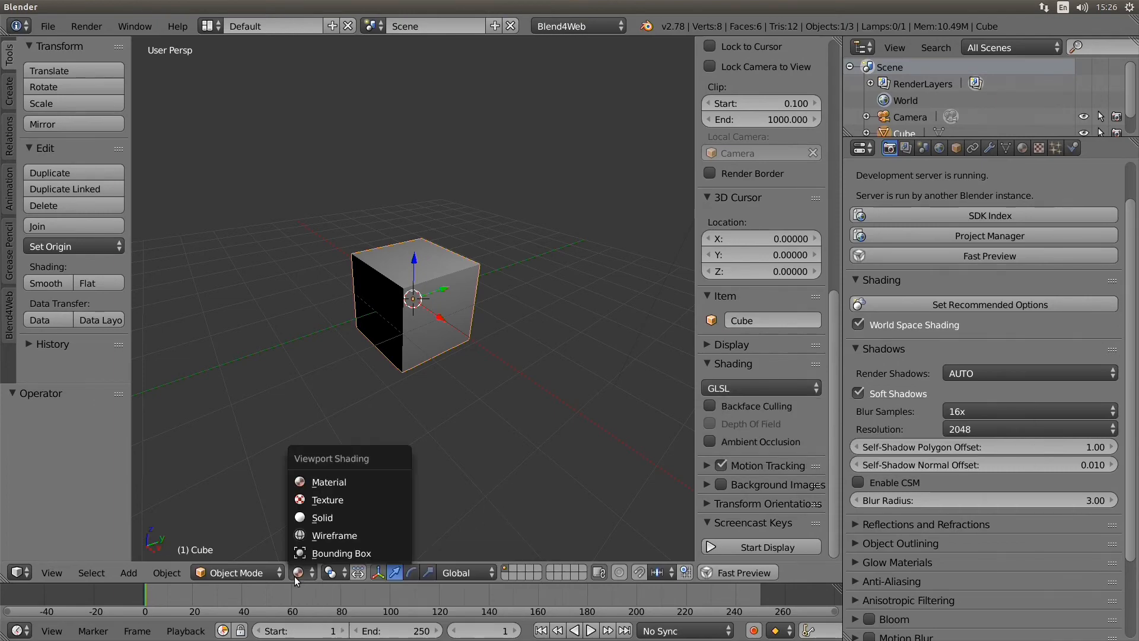
pyautogui.click(324, 481)
pyautogui.moveTo(635, 404)
pyautogui.mouseDown(button='middle')
pyautogui.moveTo(521, 436)
pyautogui.moveTo(646, 350)
pyautogui.moveTo(380, 365)
pyautogui.moveTo(409, 406)
pyautogui.moveTo(486, 358)
pyautogui.mouseUp(button='middle')
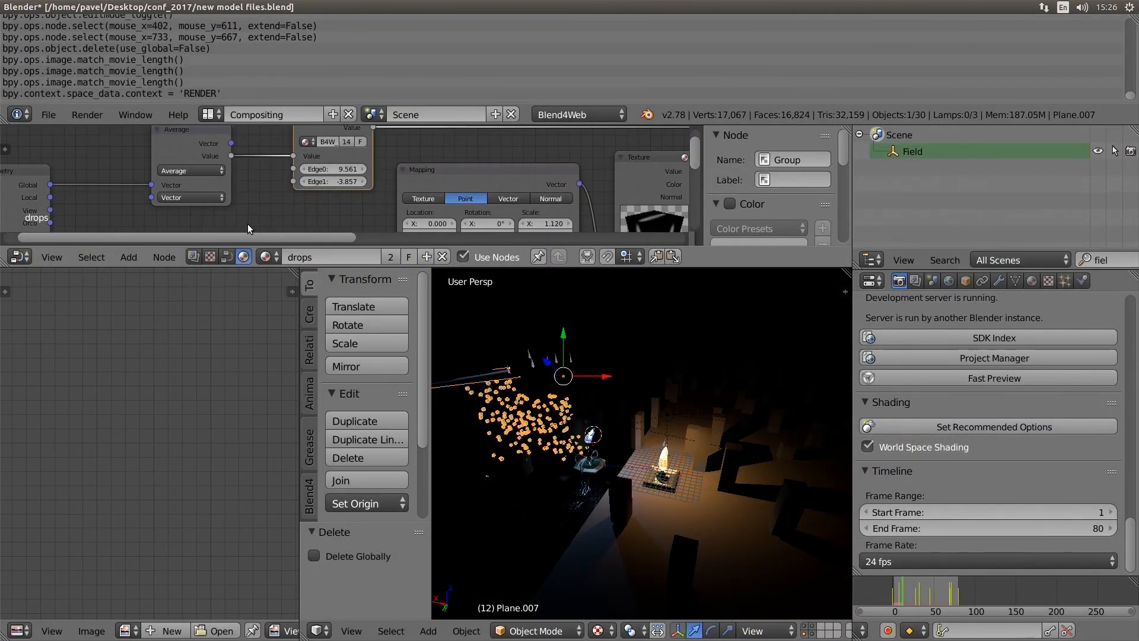
pyautogui.moveTo(1, 3)
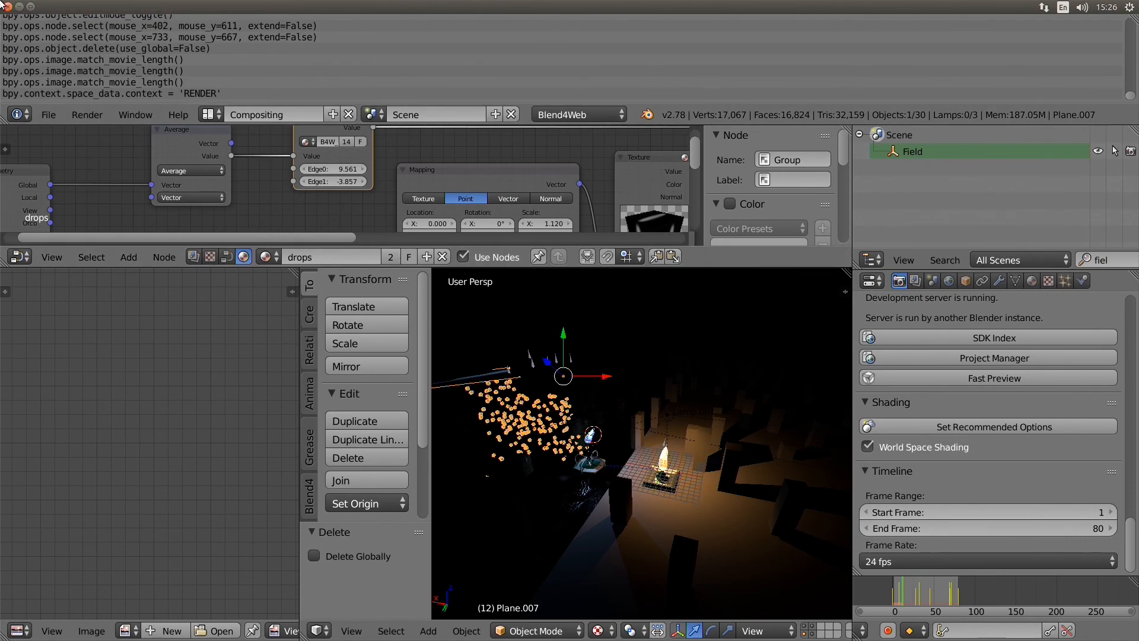